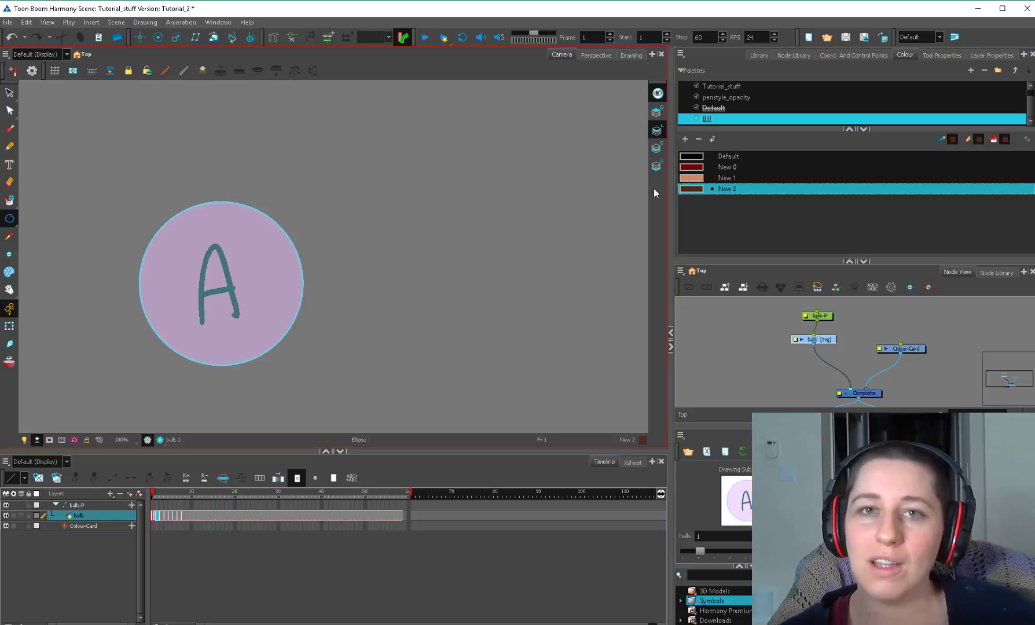
Change the colour of the A ball's fill, New 2, to dark purple (H 284, S 59, V 46) with alpha 255.
left_click(690, 167)
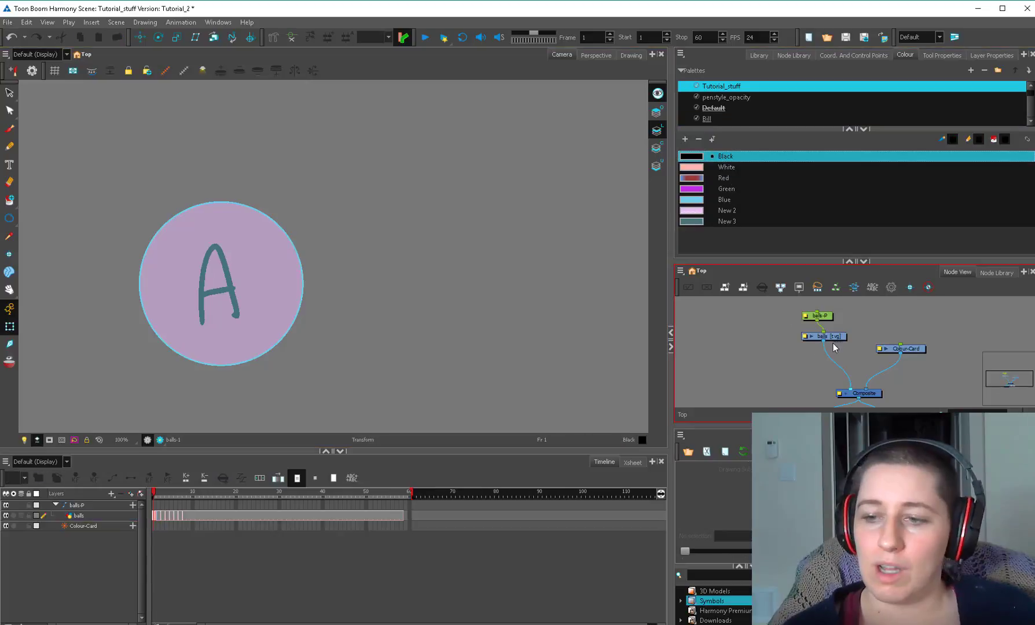
left_click(833, 343)
key("alt+s")
left_click(273, 273)
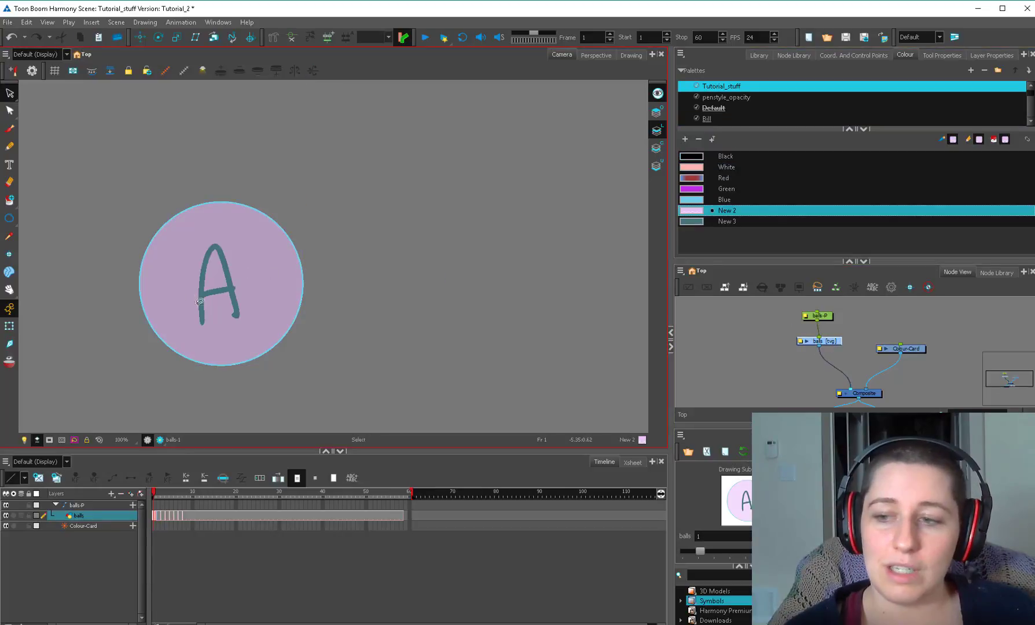
double_click(692, 211)
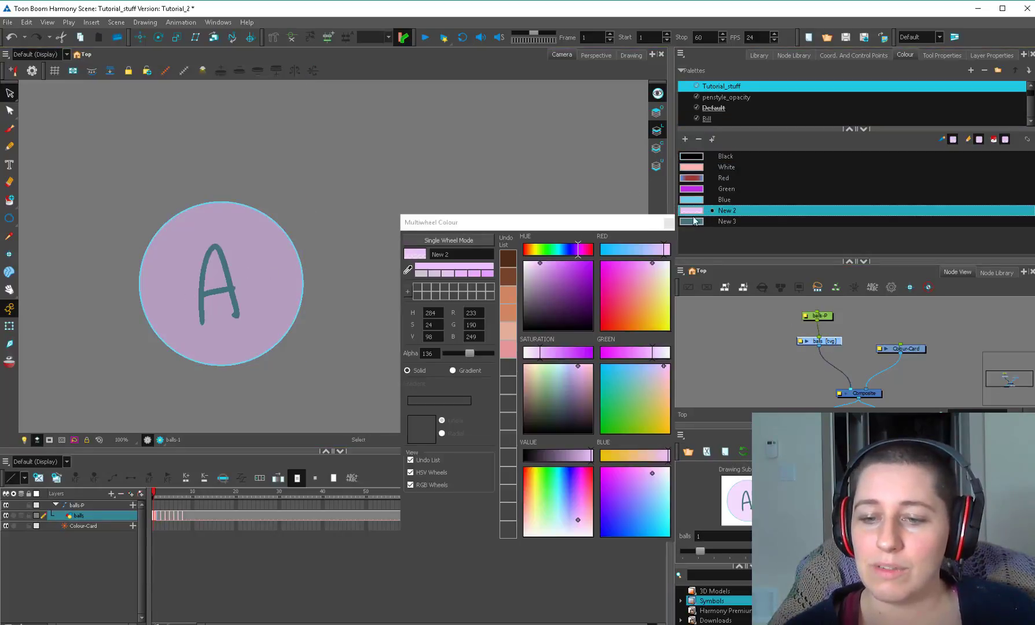
left_click_drag(564, 221, 561, 115)
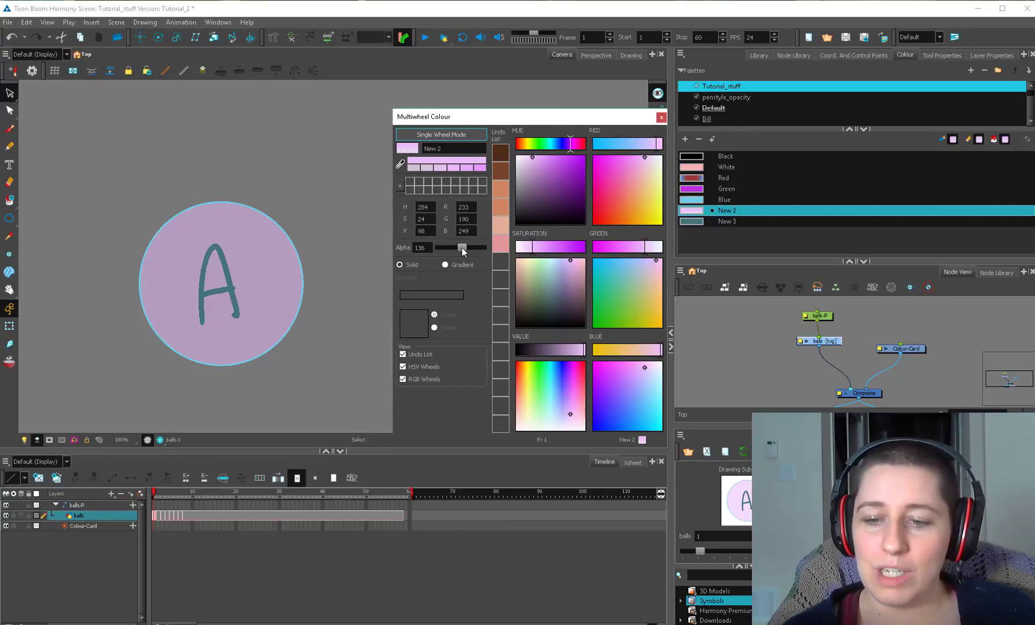
left_click_drag(462, 247, 483, 248)
left_click(553, 196)
mouse_move(553, 196)
left_mouse_down()
mouse_move(570, 172)
mouse_move(557, 192)
left_mouse_up()
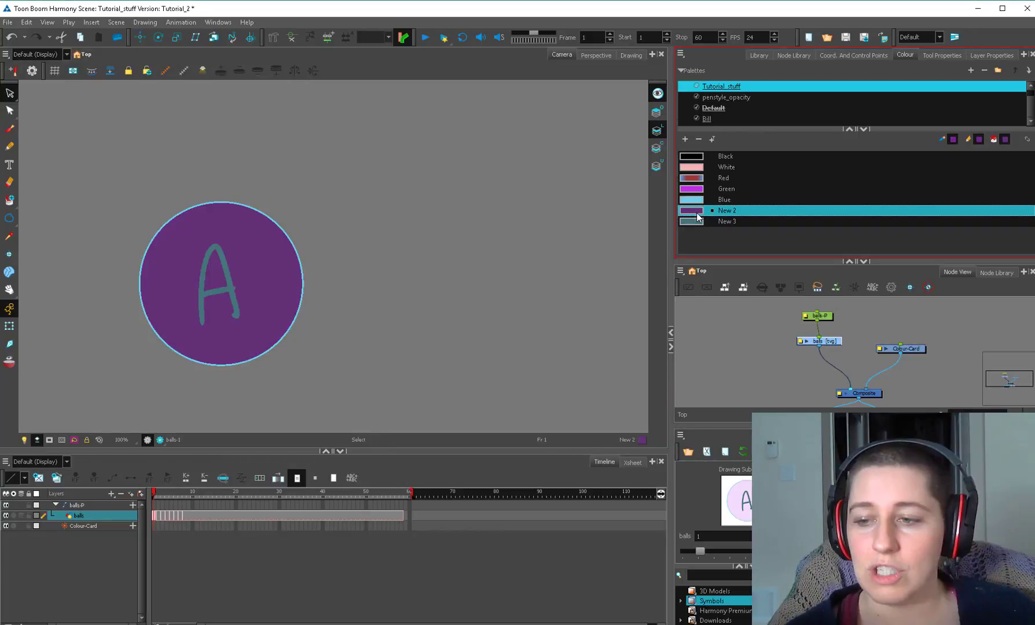
Change the letter's colour, New 3, to pale cyan (H 184, S 18, V 99).
double_click(692, 211)
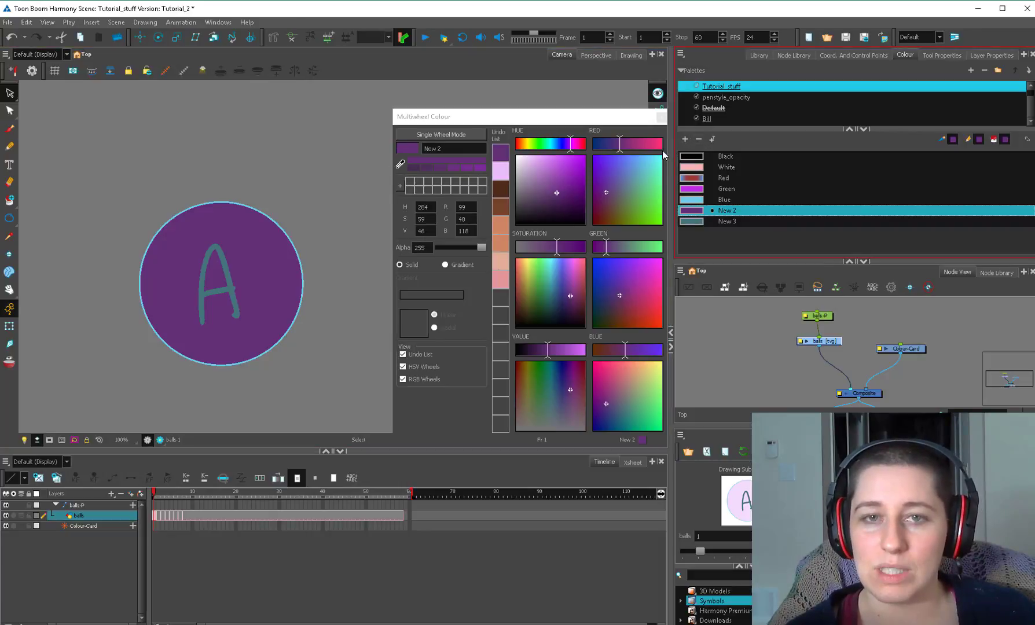
double_click(694, 221)
left_click(529, 158)
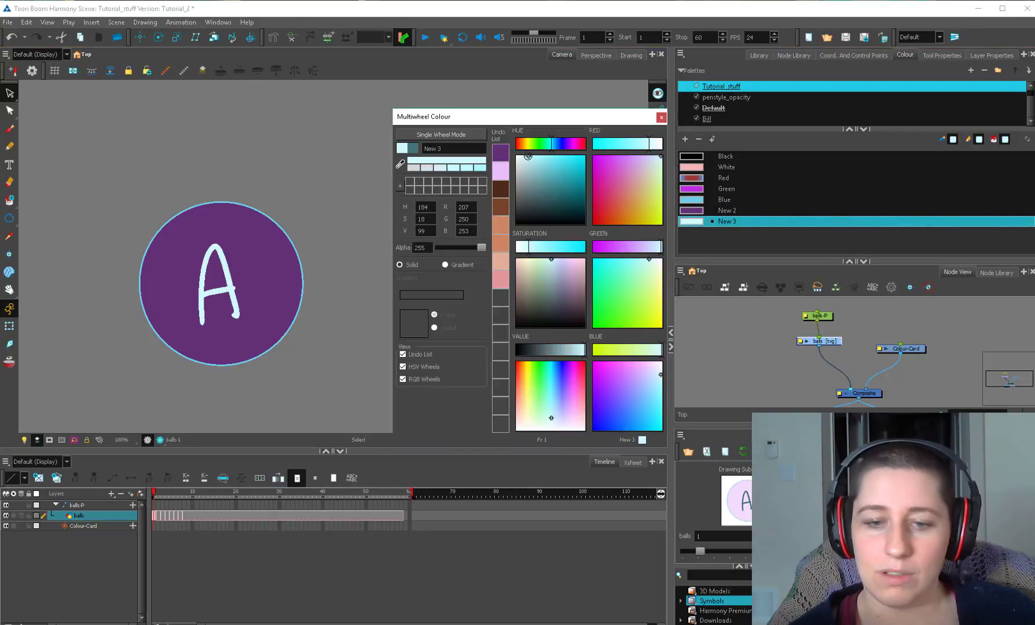
mouse_move(157, 492)
left_mouse_down()
mouse_move(171, 492)
mouse_move(143, 489)
left_mouse_up()
left_click(660, 118)
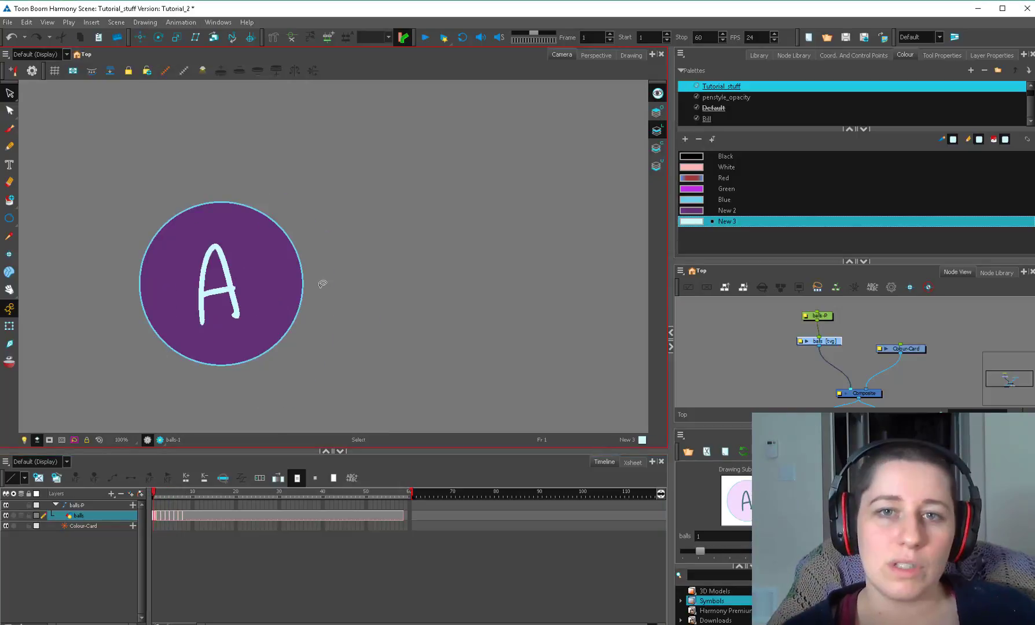
Rename the New 3 colour in the Tutorial_stuff palette as letters.
double_click(727, 221)
type("letters")
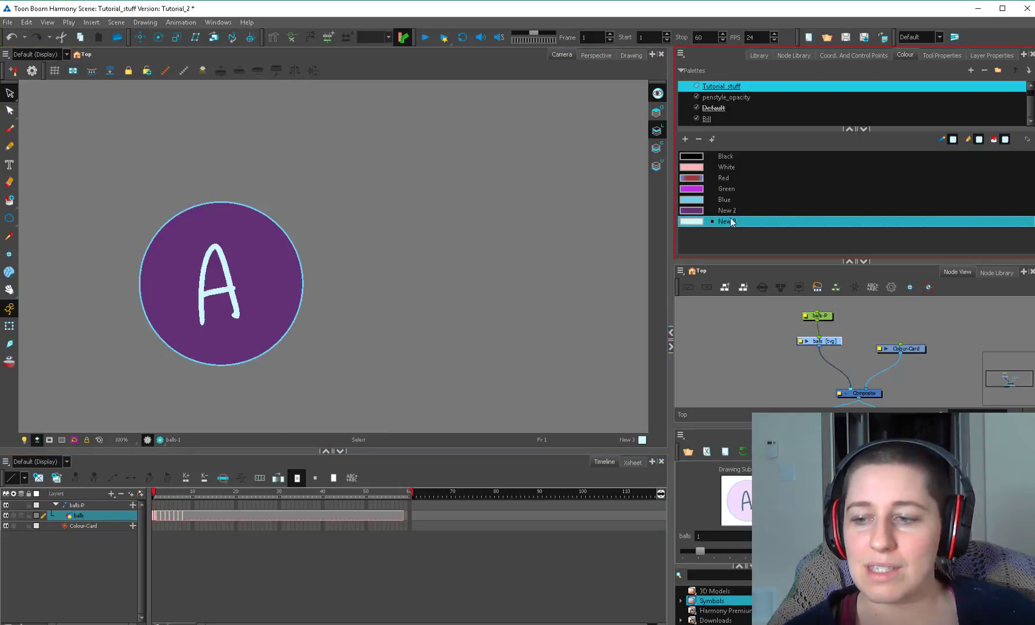
key("Return")
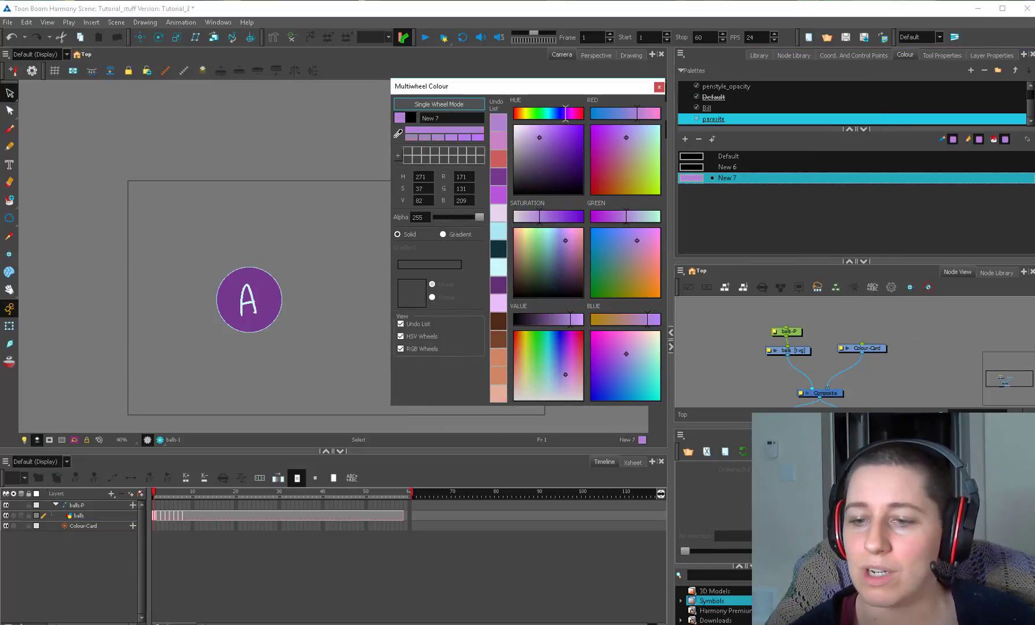
Try a muted green on New 7 in the parasite palette, sampling the ball's purple and an interface icon's blue as well.
left_click(543, 250)
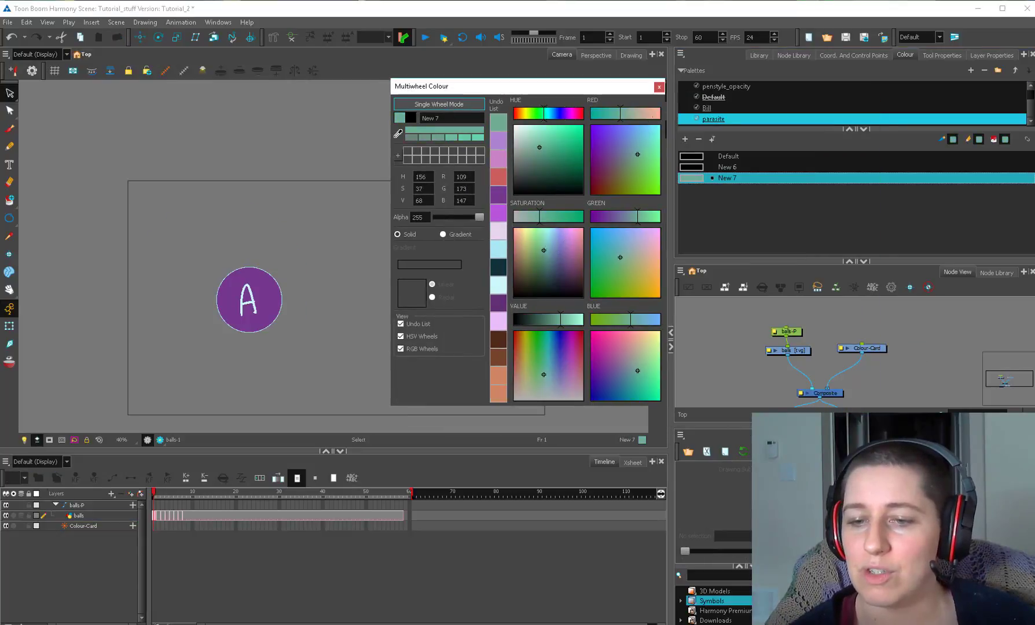
left_click(398, 134)
left_click(263, 300)
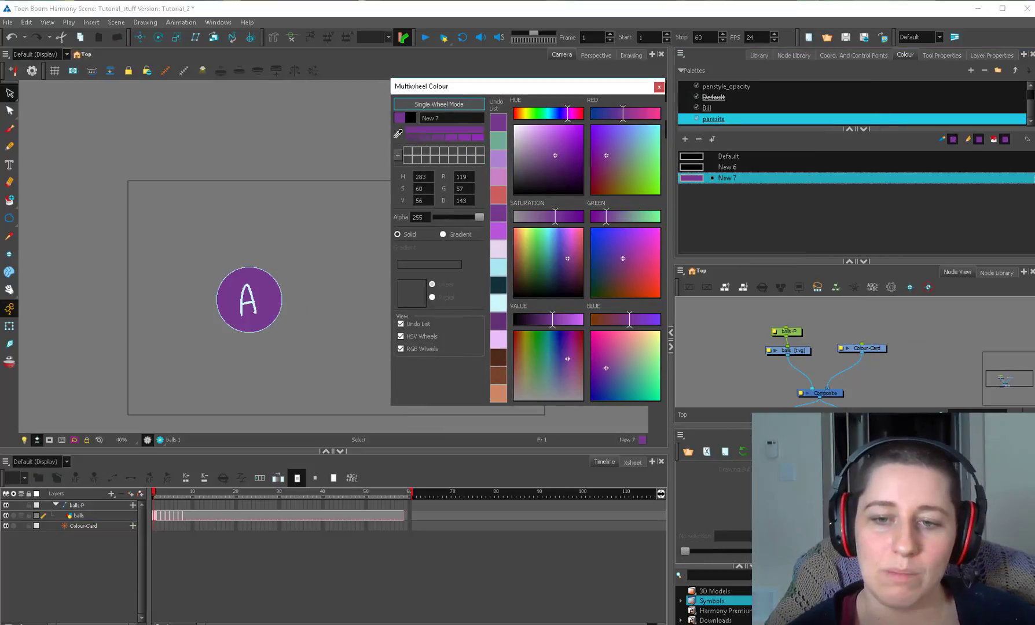
left_click(397, 134)
left_click(442, 37)
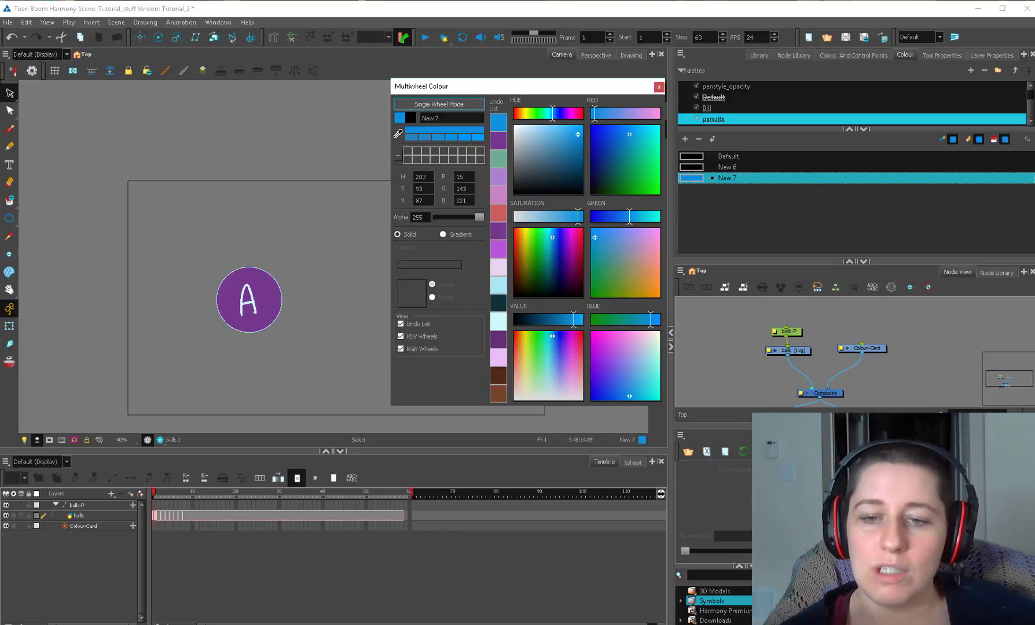
Sample the pink corner of a colour square for New 7 and close the colour editor.
left_click(398, 134)
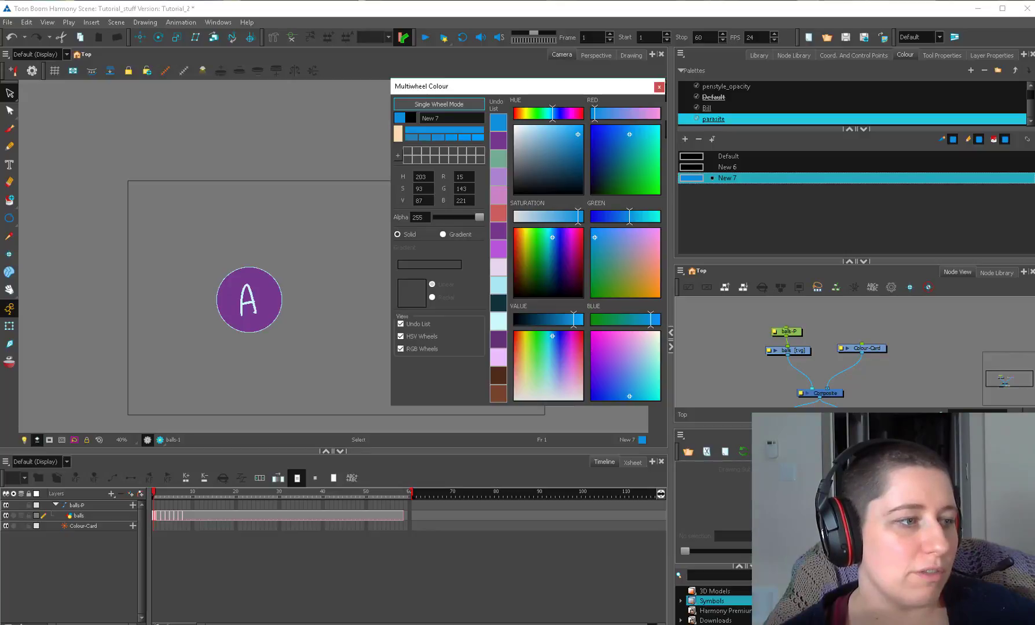
left_click(657, 230)
left_click(658, 87)
Store custom swatches while editing New 6, and set its colour to coral red (H 0, S 54, V 92).
double_click(691, 167)
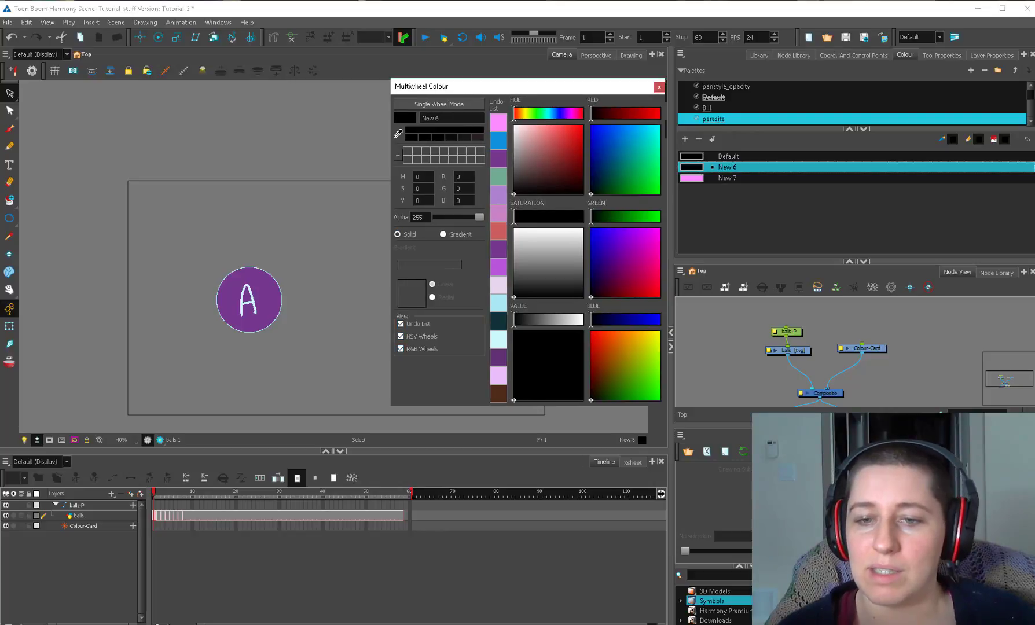
left_click(397, 155)
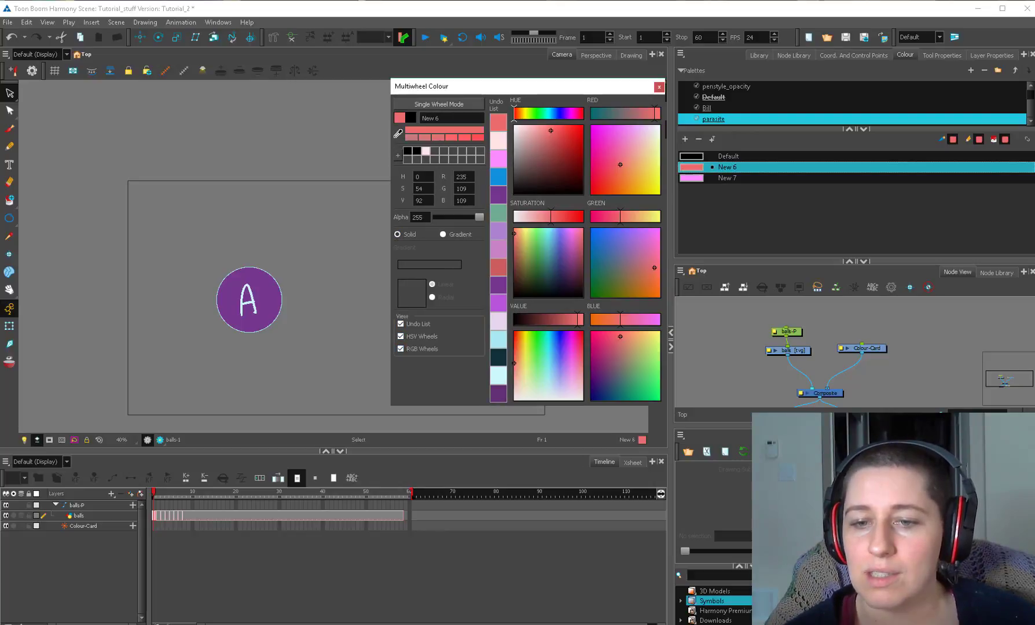
left_click(397, 155)
left_click(658, 87)
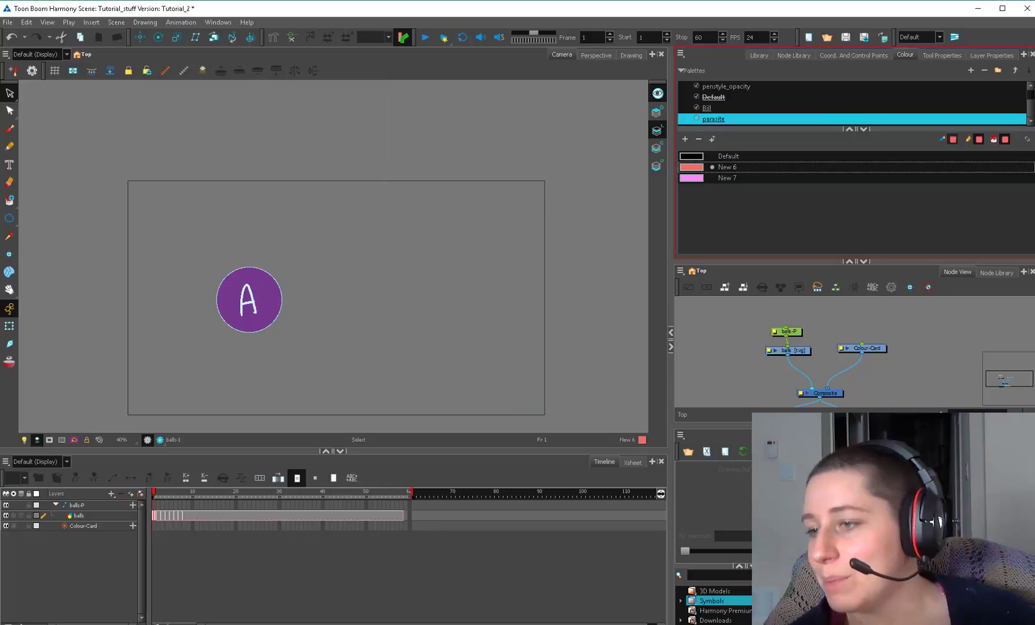
Toggle the link between the current brush, pencil and paint colours.
left_click(1027, 139)
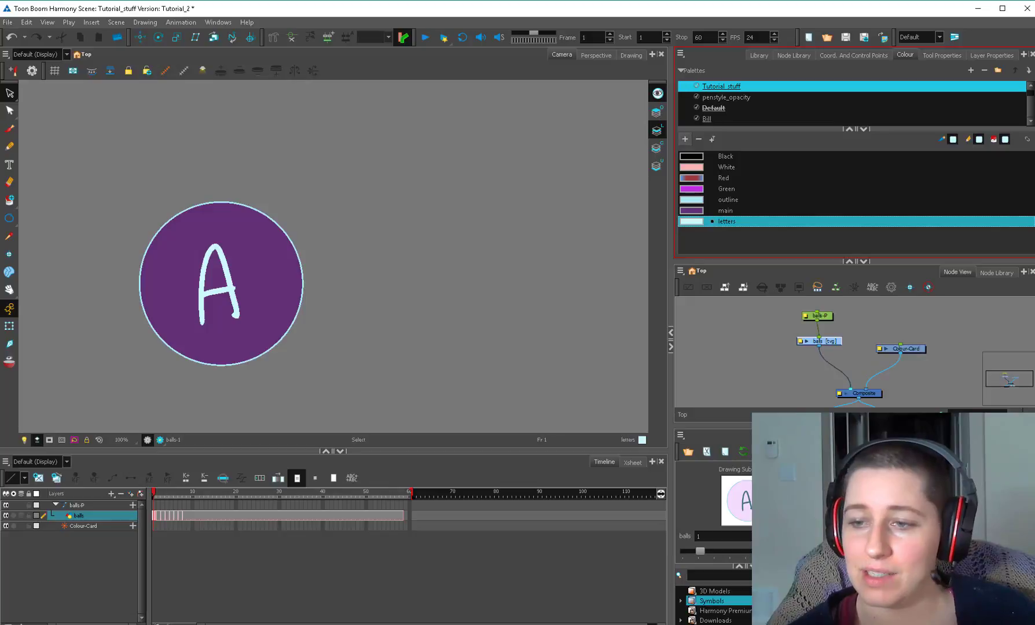
Repeatedly add a new colour to the Tutorial_stuff palette and delete it.
left_click(685, 139)
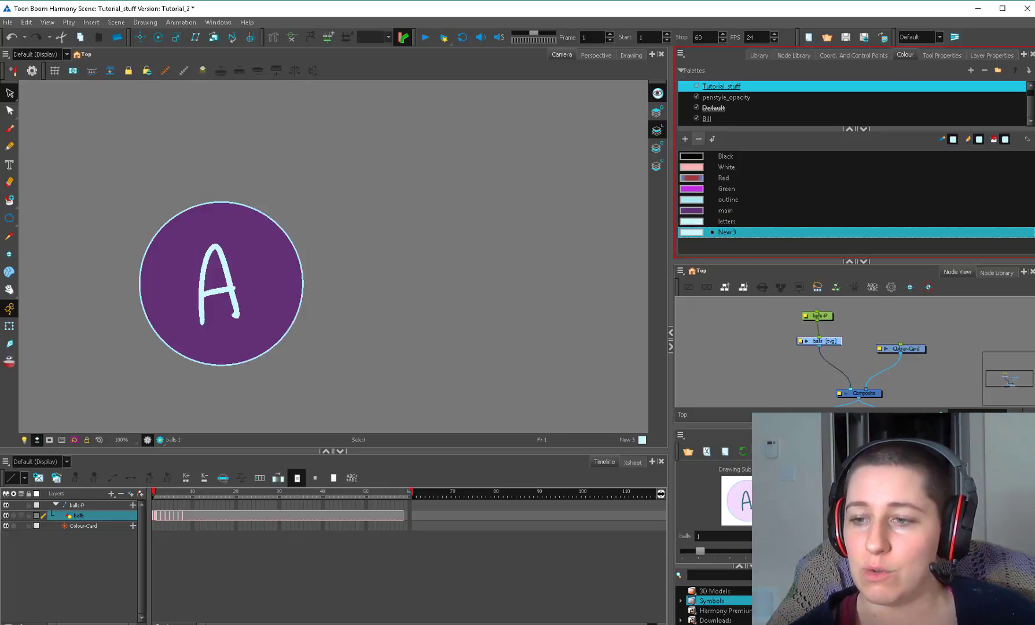
left_click(699, 139)
left_click(685, 139)
left_click(698, 139)
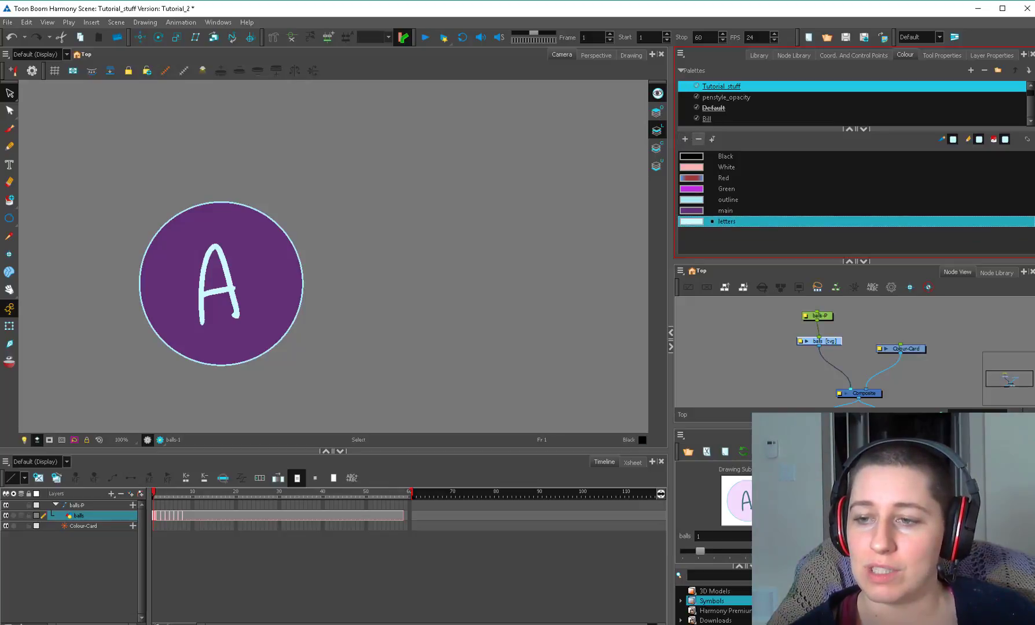
left_click(681, 53)
mouse_move(700, 76)
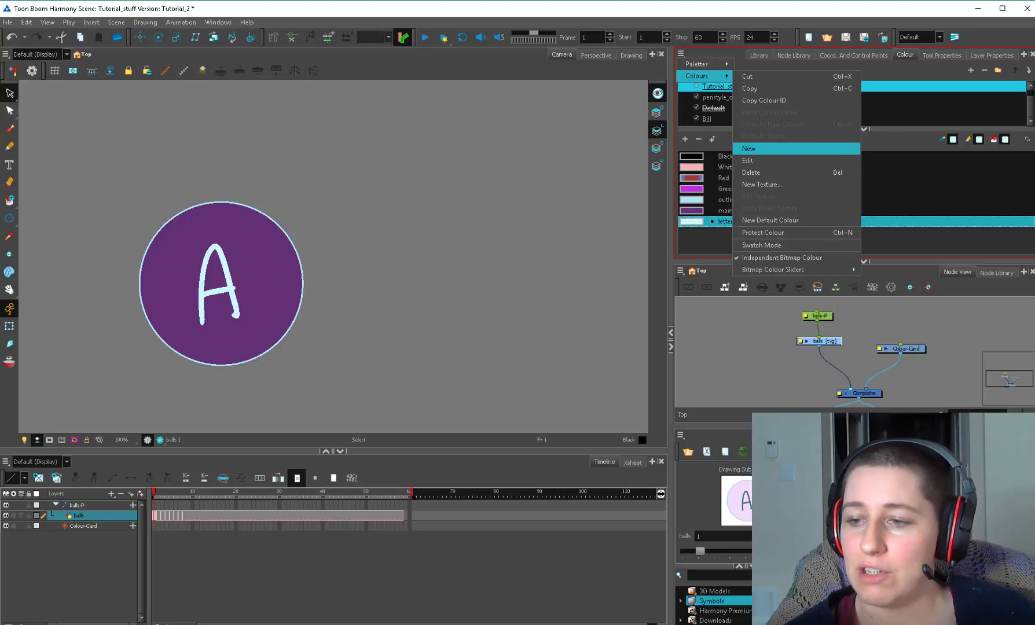
left_click(808, 148)
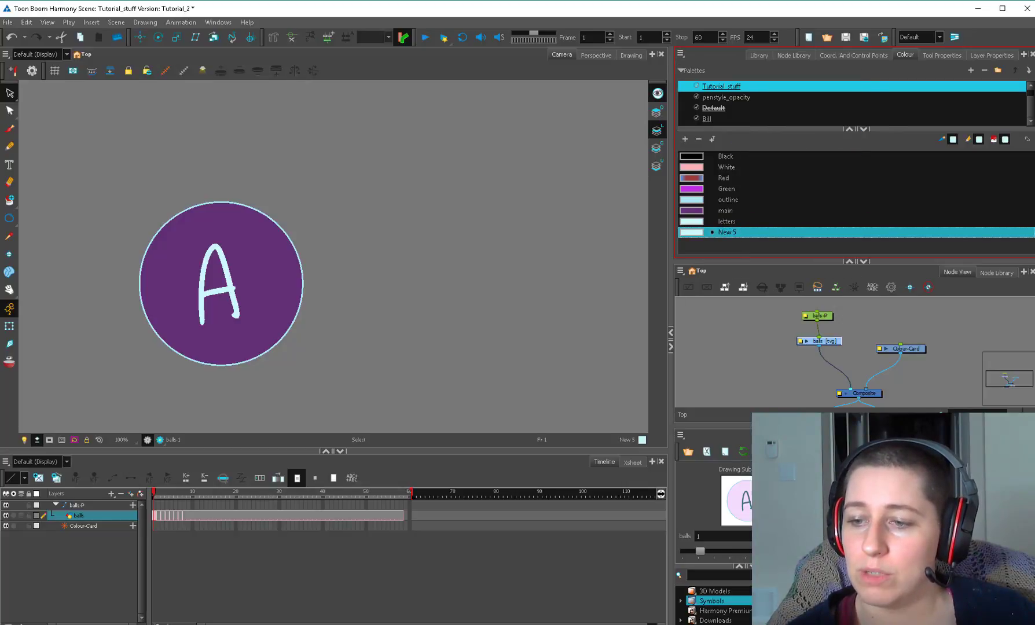
left_click(699, 139)
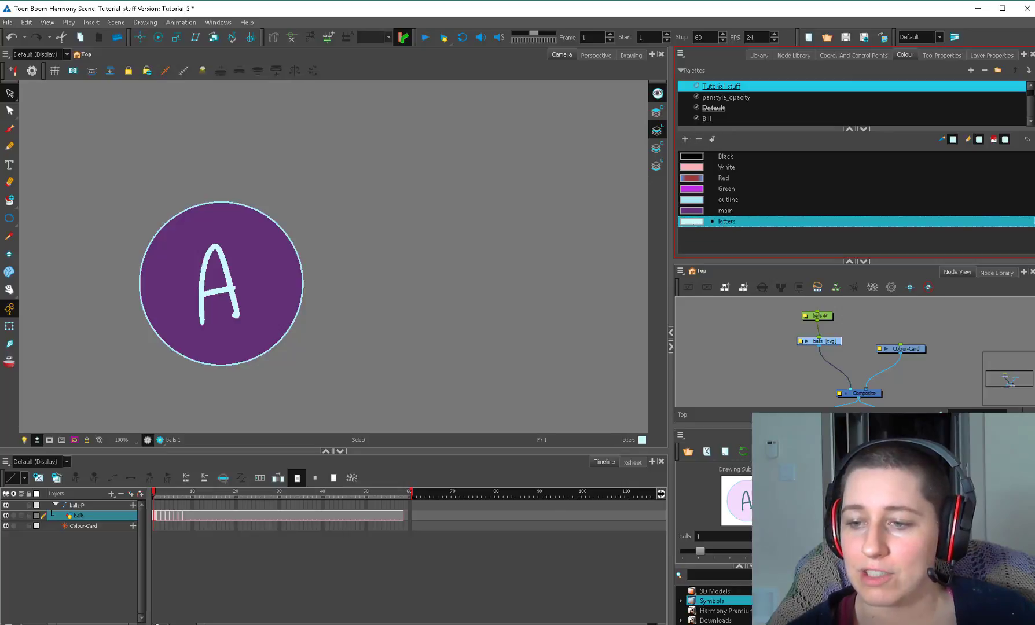
Turn the main colour into a radial gradient with pale lilac (H 283, S 10, V 93) as its second colour.
left_click(736, 210)
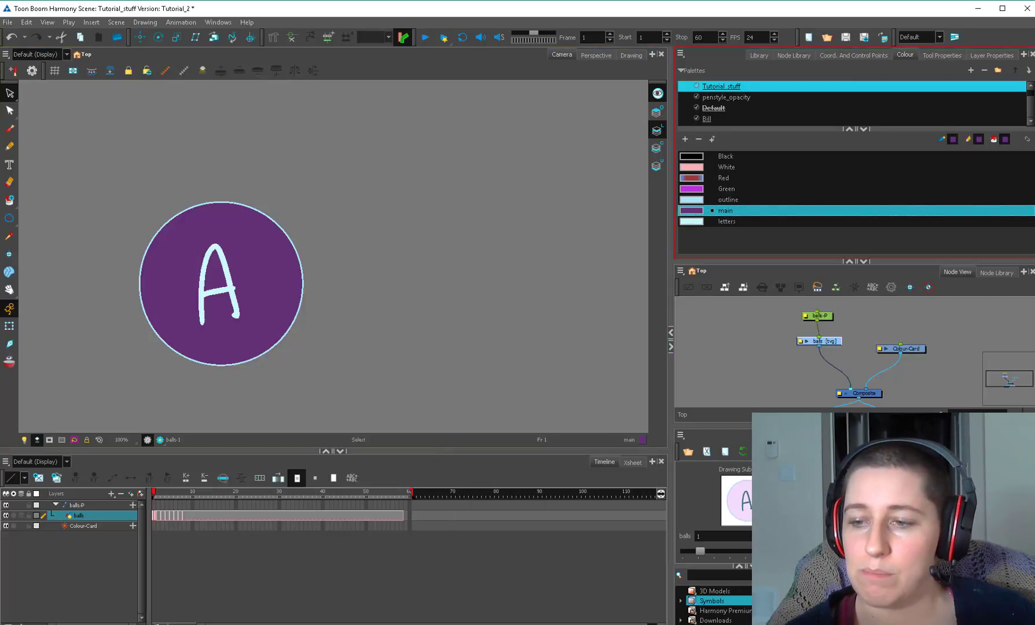
double_click(692, 210)
left_click(444, 261)
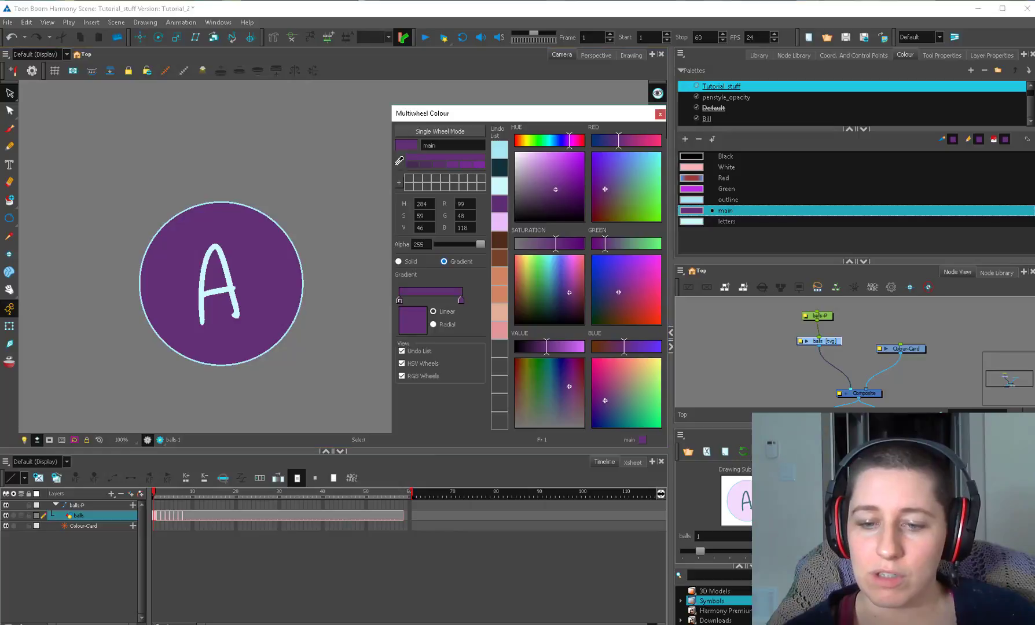
left_click(460, 300)
left_click(521, 156)
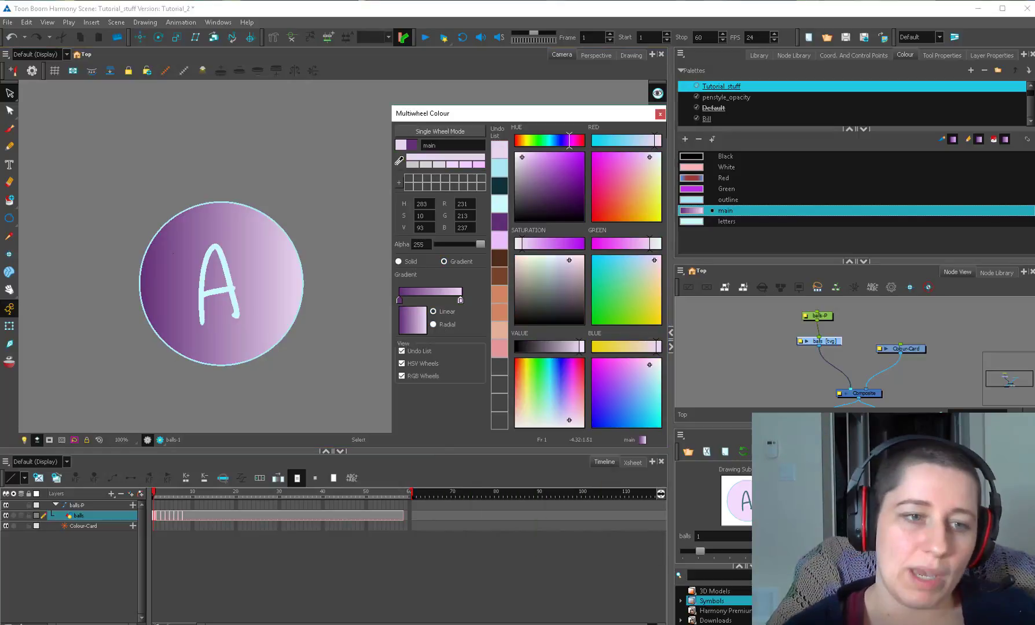
left_click(433, 324)
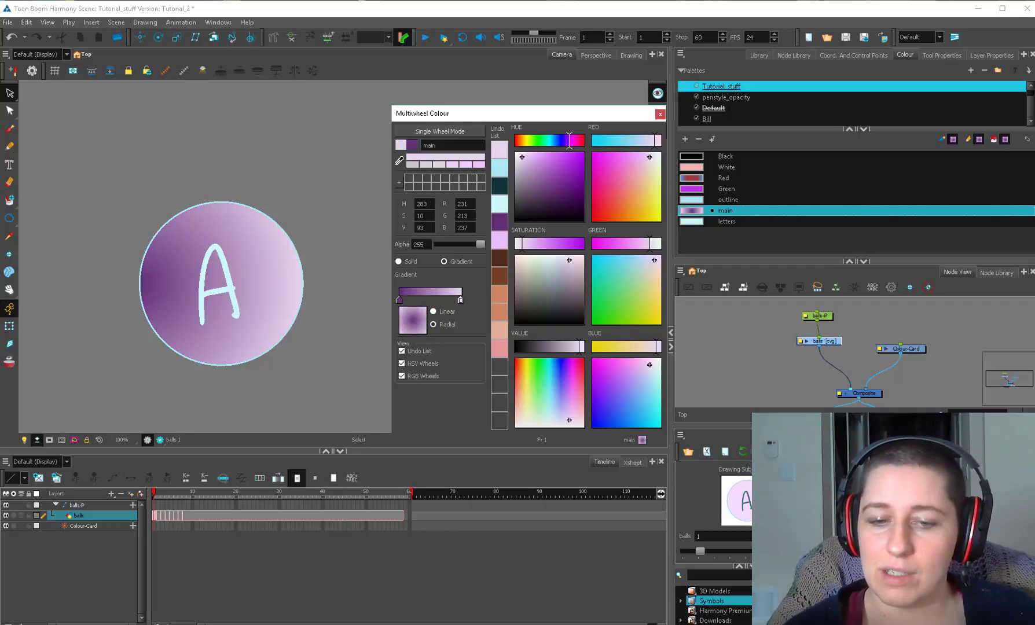
Place a duplicate of the ball's gradient fill above and to the right of the ball, moving the colour editor out of the way.
left_click_drag(174, 284, 355, 208)
left_click_drag(574, 119, 720, 109)
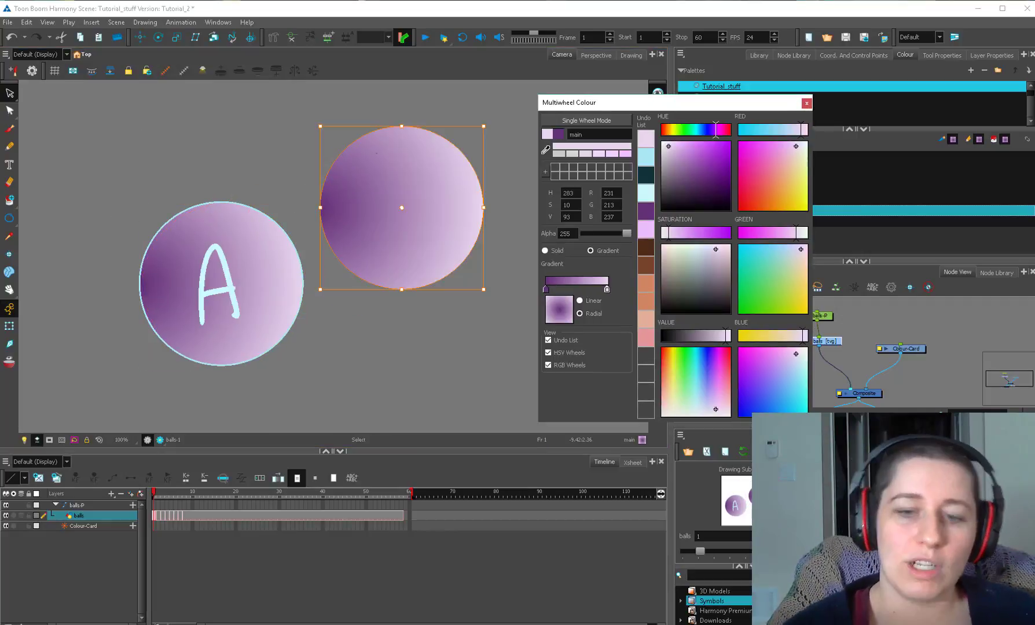
left_click(371, 306)
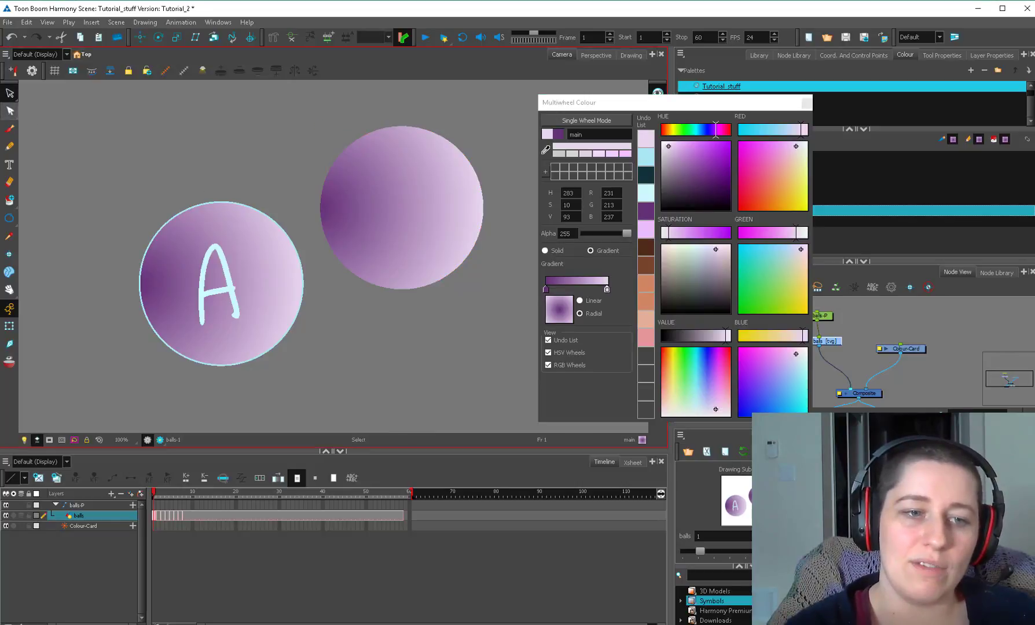
Use Edit Gradient/Texture on the A ball to recentre its gradient near the letter, then reshape and tilt it into a diagonal band.
left_click(10, 110)
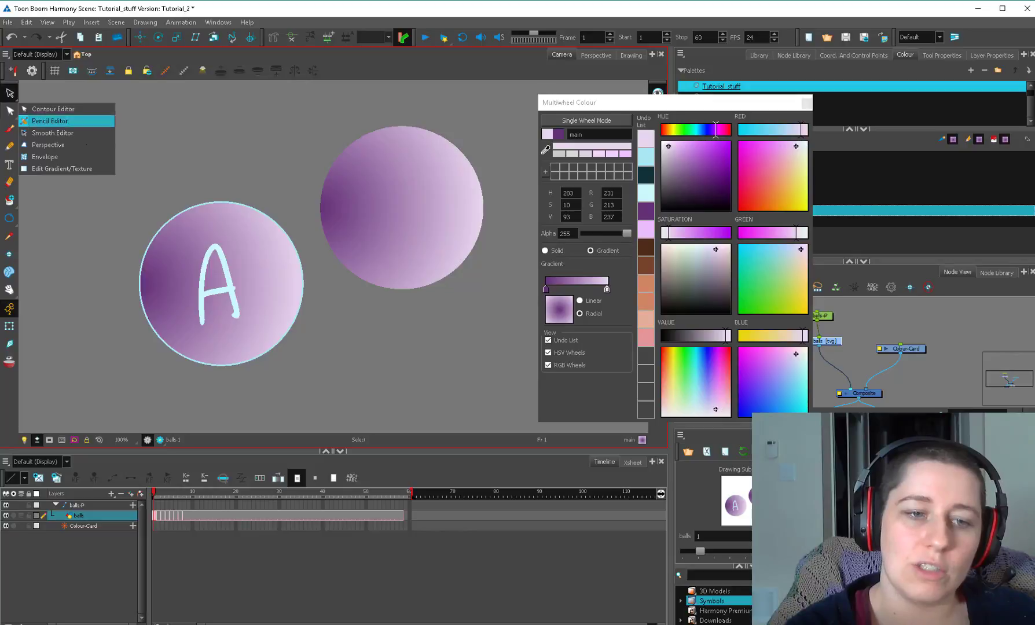
left_click(61, 168)
left_click(165, 280)
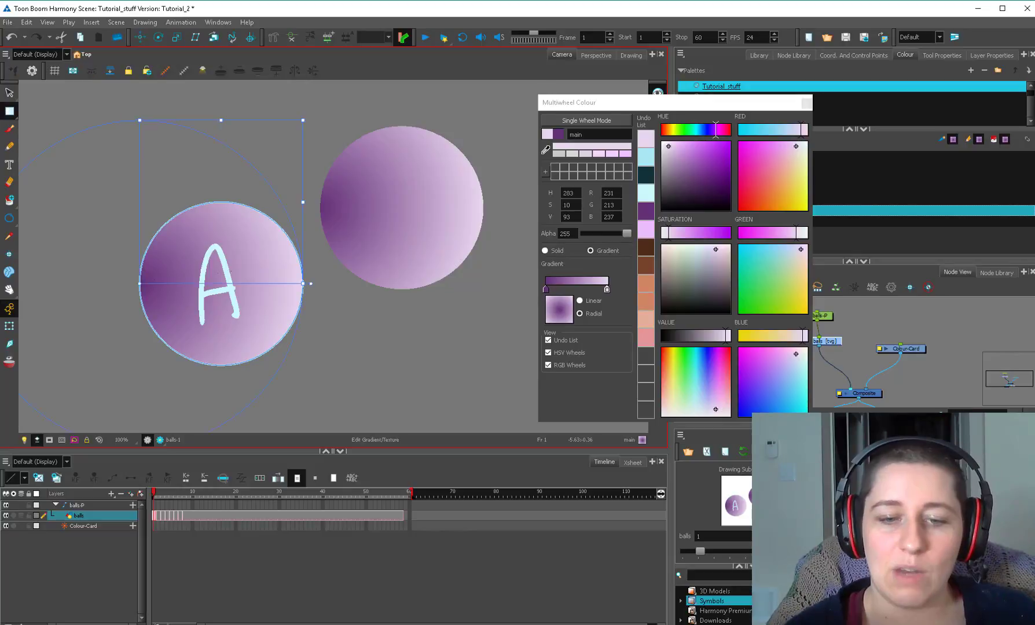
left_click_drag(140, 283, 245, 265)
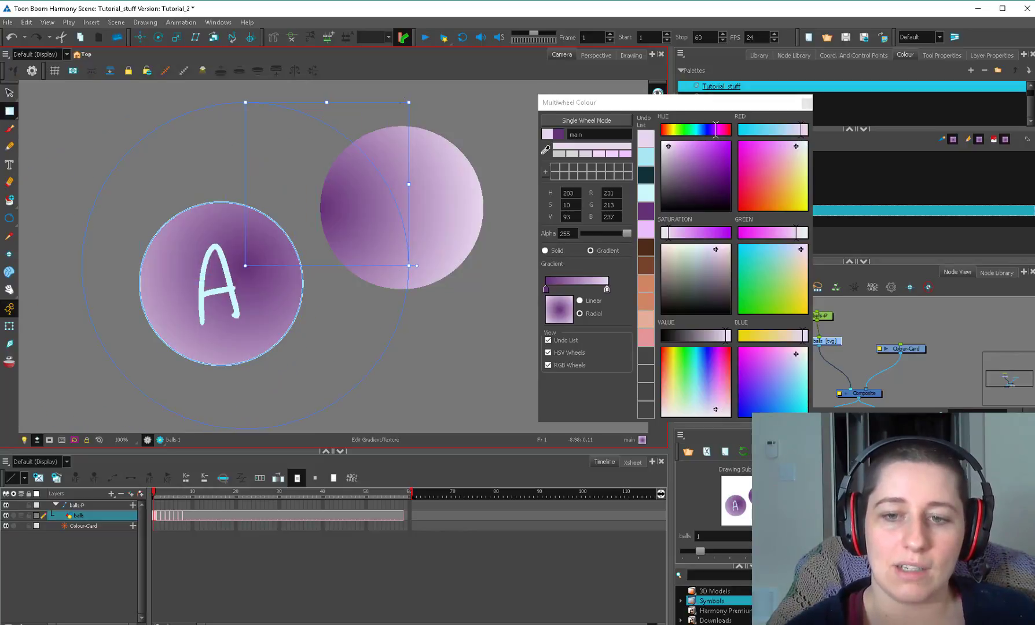
left_click_drag(409, 101, 416, 197)
left_click_drag(424, 265, 524, 127)
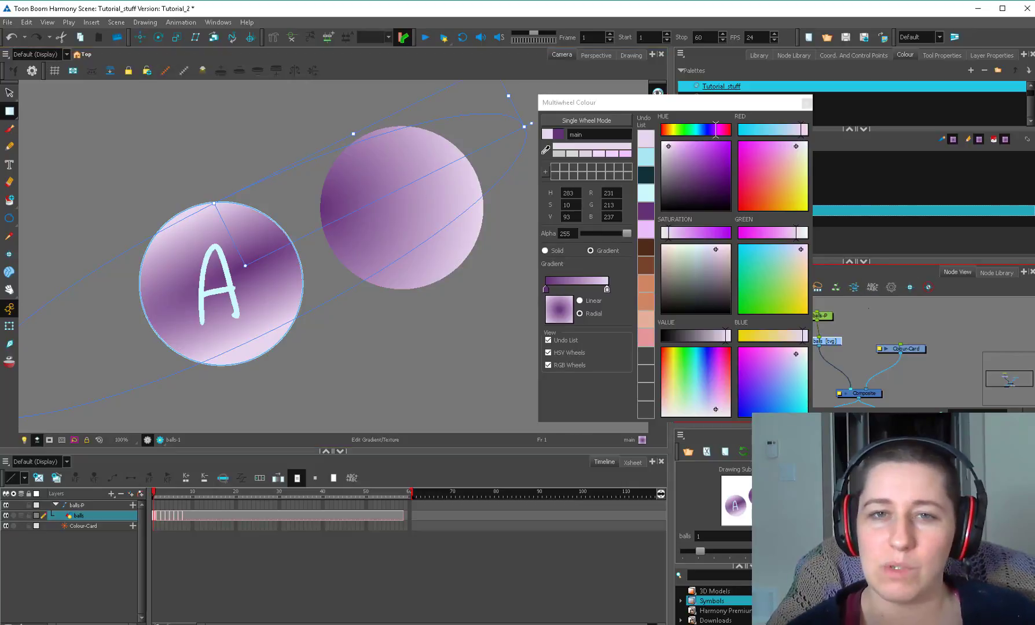
Copy the A ball's edited gradient placement and paste it onto the duplicate circle.
left_click(266, 278)
key("ctrl+c")
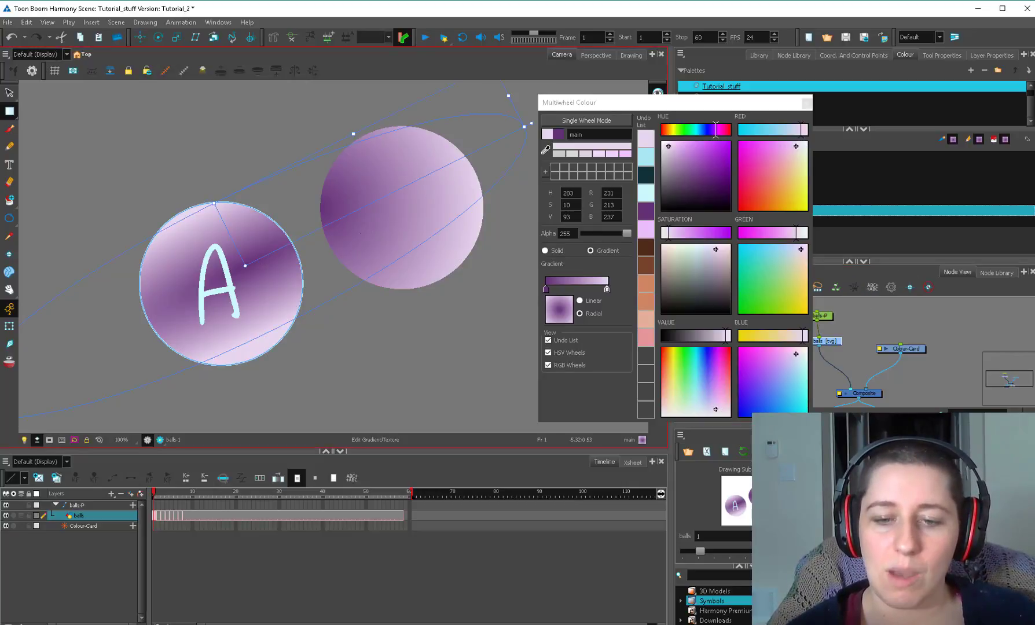
left_click(354, 253)
key("ctrl+v")
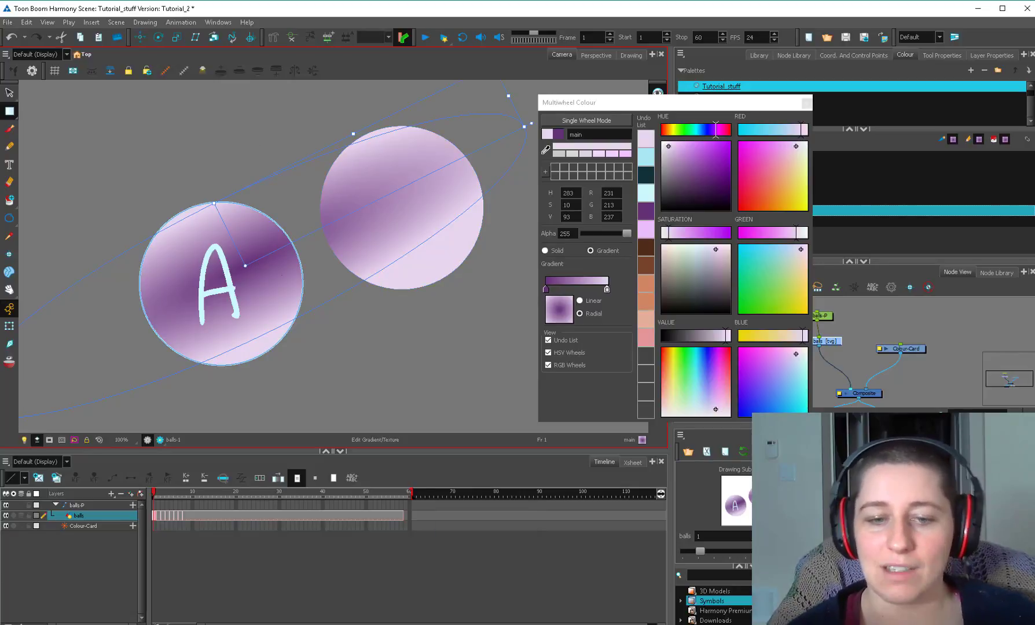
Reshape the A ball's gradient into a rounder one centred near the ball's edge, and paste that placement onto the duplicate circle.
left_click_drag(565, 180, 423, 119)
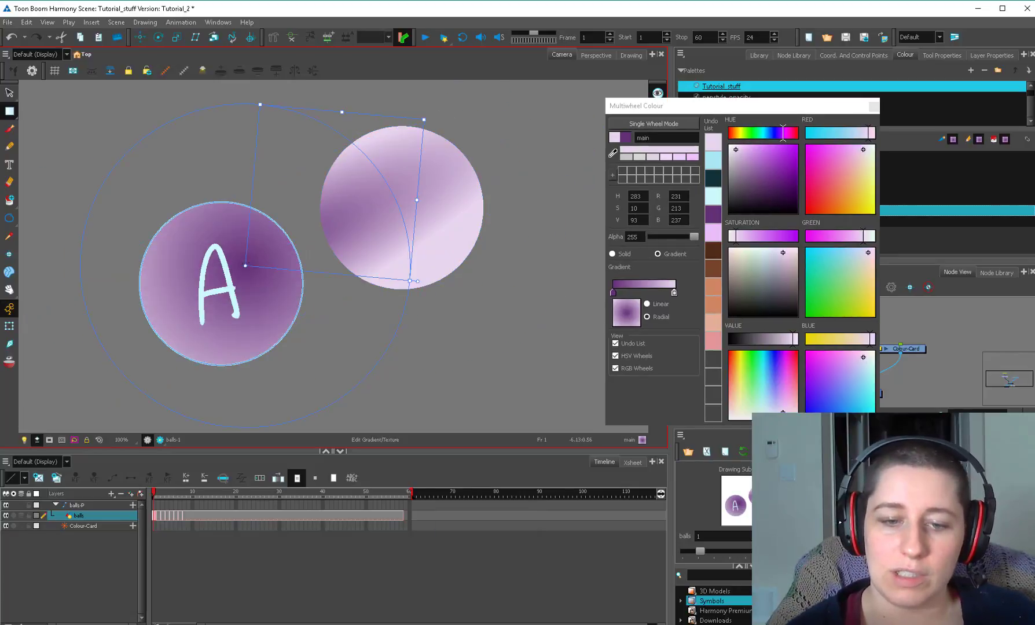
left_click_drag(245, 266, 304, 245)
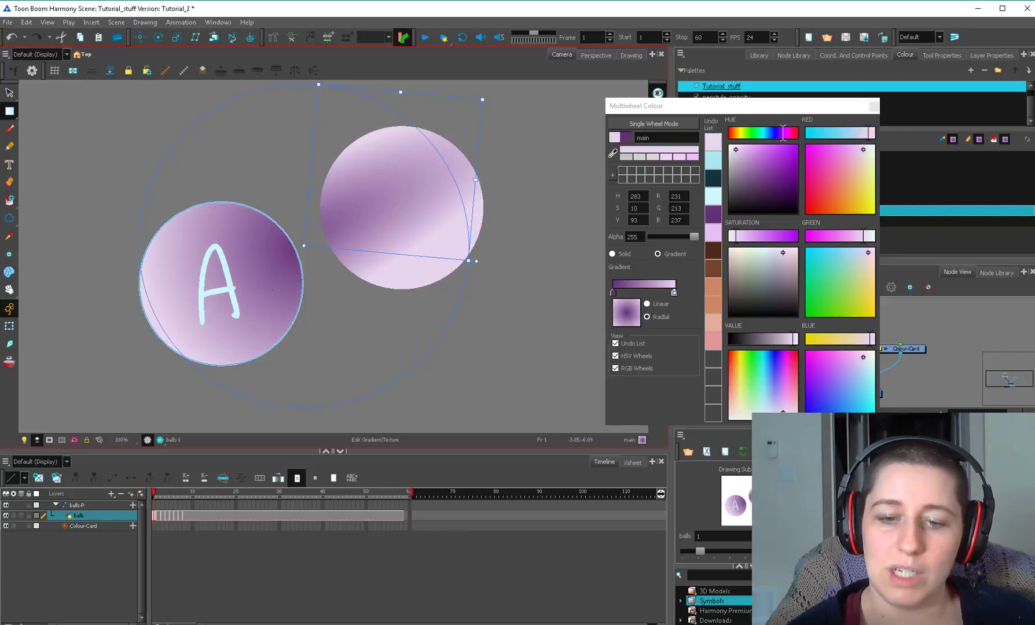
left_click(395, 237)
key("ctrl+v")
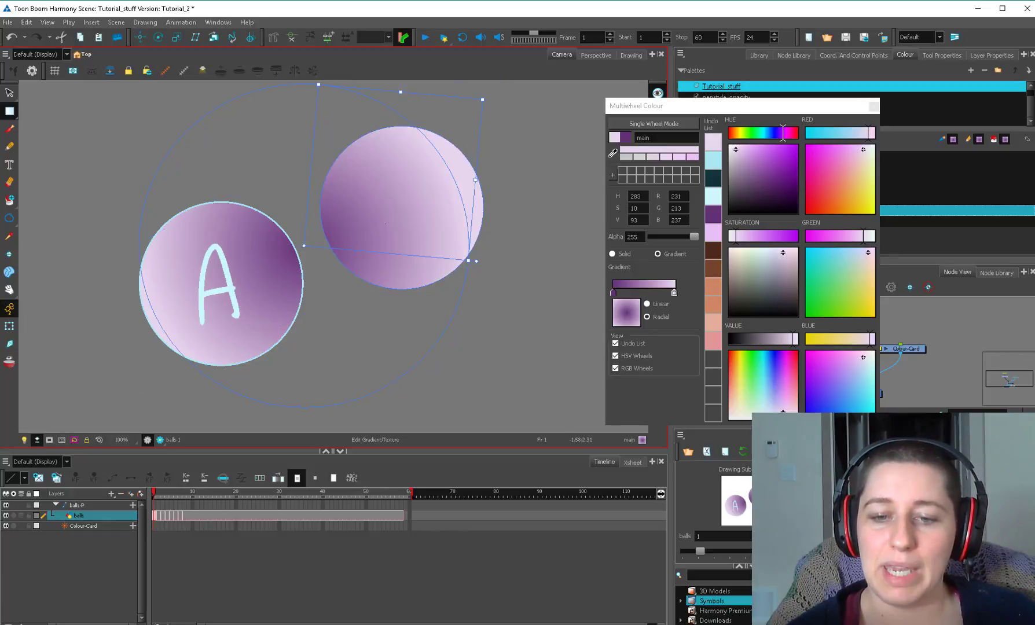
left_click(9, 111)
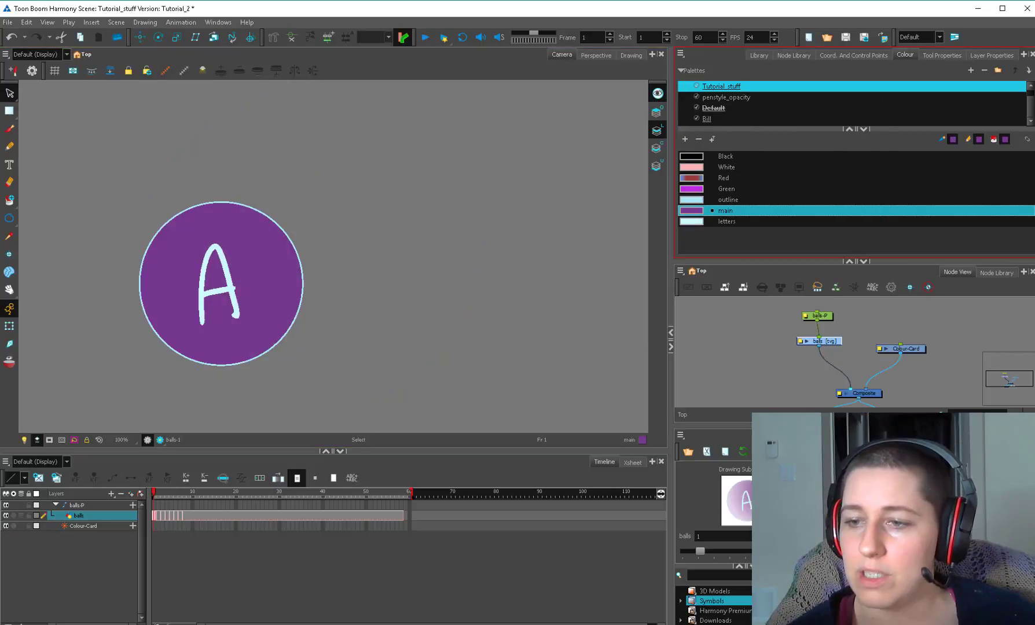
Add a texture colour to the Tutorial_stuff palette from the image file food2.
left_click(711, 139)
left_click(258, 215)
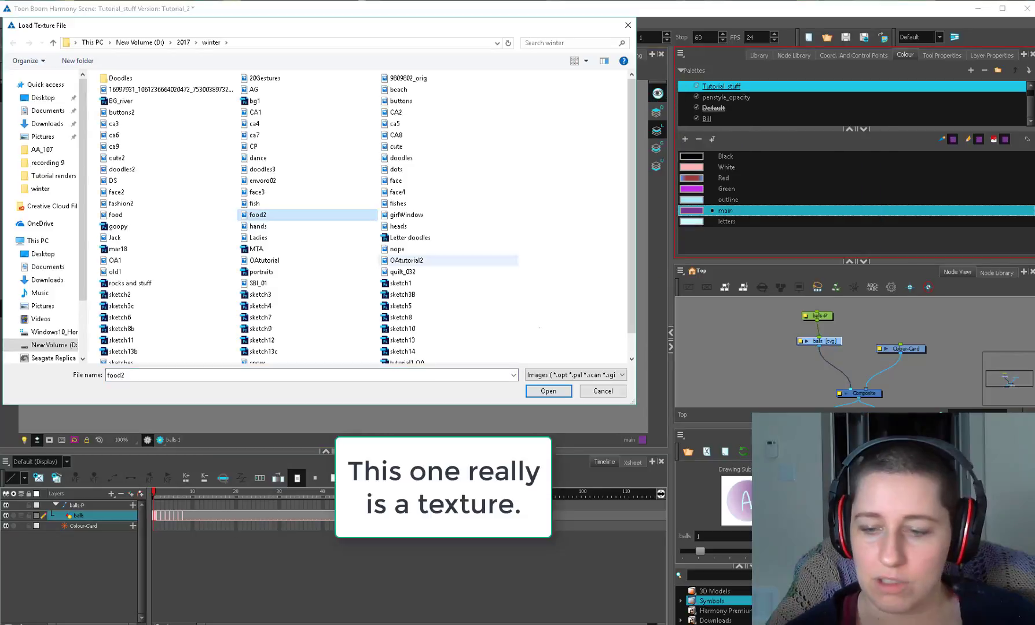
left_click(548, 392)
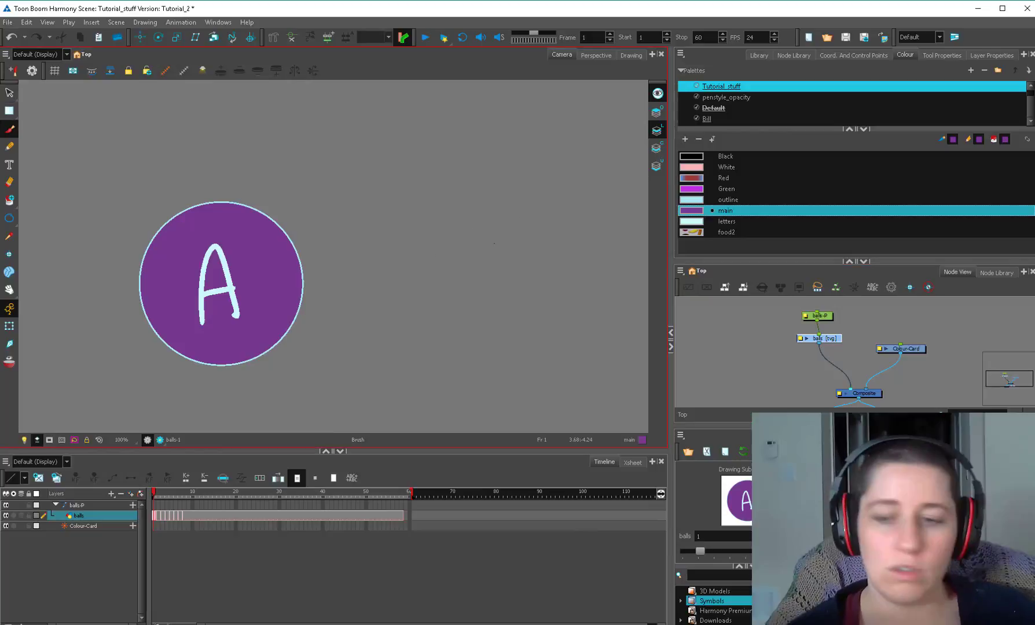
Paint large brush strokes with the food2 texture on the empty canvas beside the ball.
left_click(726, 232)
key("1")
mouse_move(565, 178)
left_mouse_down()
mouse_move(460, 154)
mouse_move(283, 296)
mouse_move(359, 341)
mouse_move(474, 348)
left_mouse_up()
key("1")
key("1")
key("1")
mouse_move(529, 164)
left_mouse_down()
mouse_move(411, 259)
mouse_move(502, 298)
left_mouse_up()
key("1")
key("1")
key("1")
Use the Contour Editor to pull out the food2 shape's points, stretching it into a large area filled with the repeating texture.
key("alt+q")
mouse_move(410, 165)
left_mouse_down()
mouse_move(428, 220)
mouse_move(379, 91)
mouse_move(299, 36)
left_mouse_up()
left_click_drag(463, 252, 718, 100)
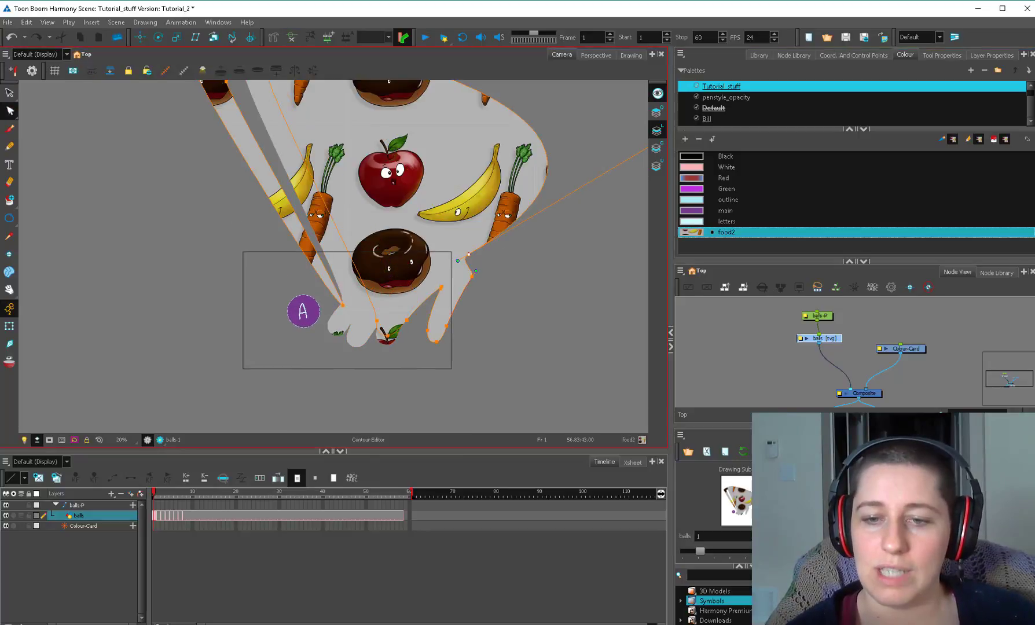
left_click_drag(405, 174, 376, 210)
left_click_drag(288, 93, 191, 131)
left_click_drag(237, 99, 346, 272)
left_click_drag(440, 290, 579, 370)
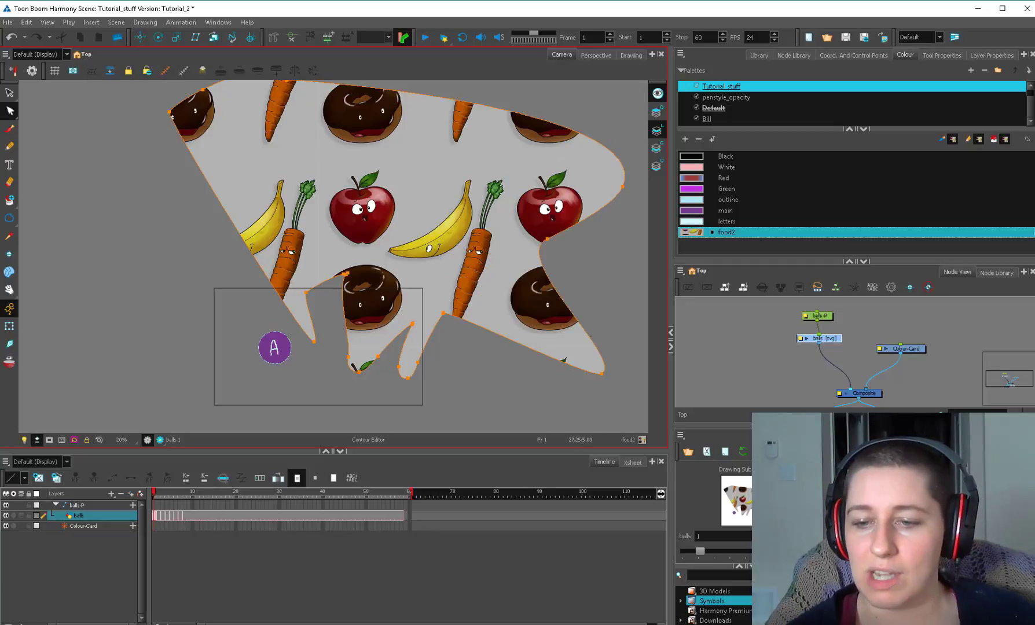
left_click_drag(547, 239, 644, 290)
left_click_drag(601, 365, 646, 289)
scroll(578, 281, "up", 1)
key("1")
key("1")
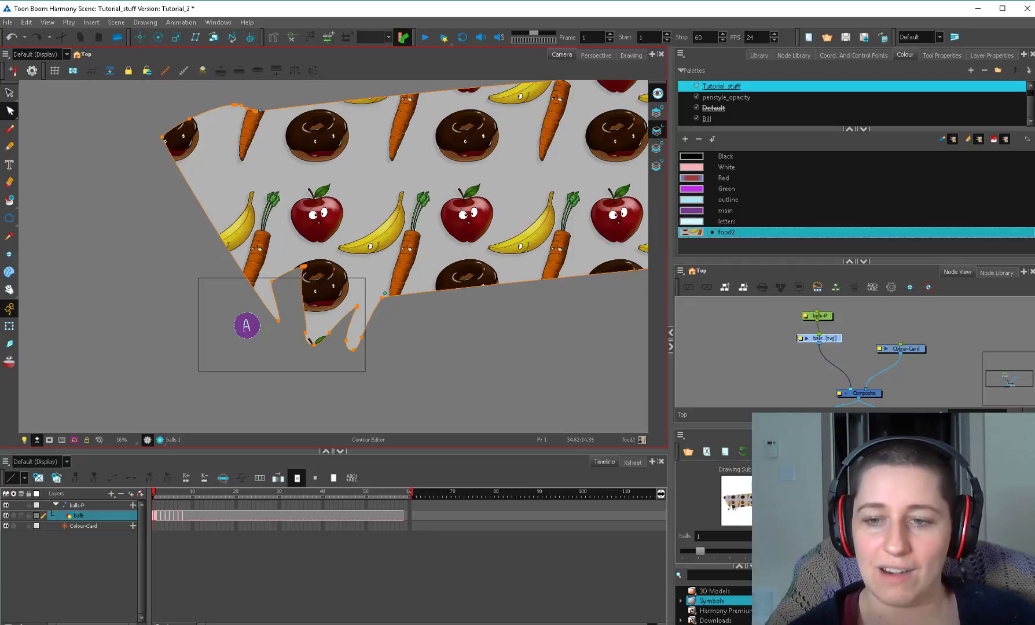
left_click_drag(446, 345, 376, 377)
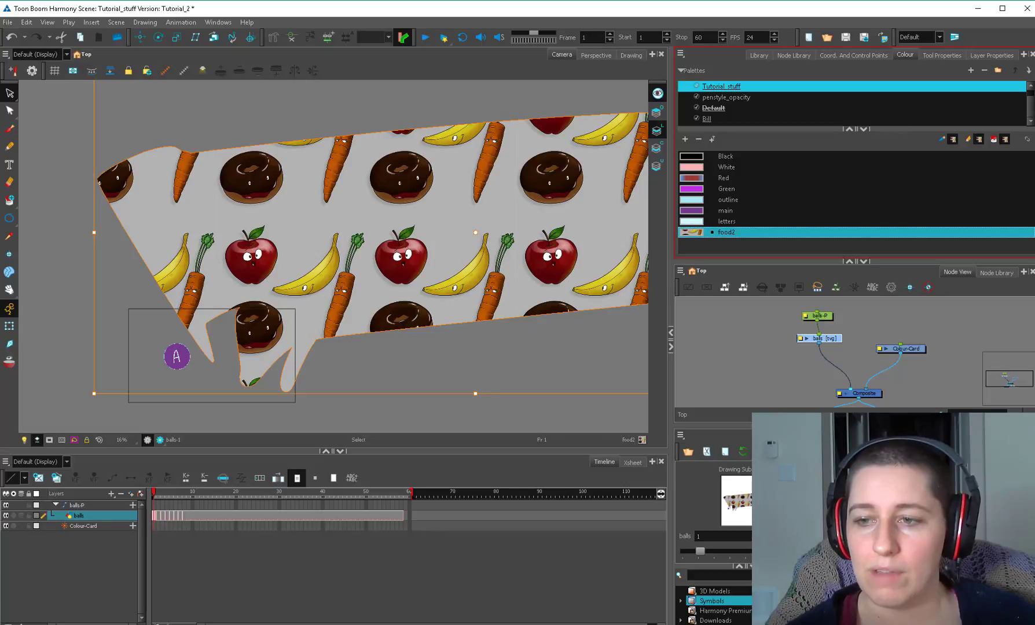
Delete the food2 colour from the palette despite its use, and remove the shape painted with it.
left_click(699, 139)
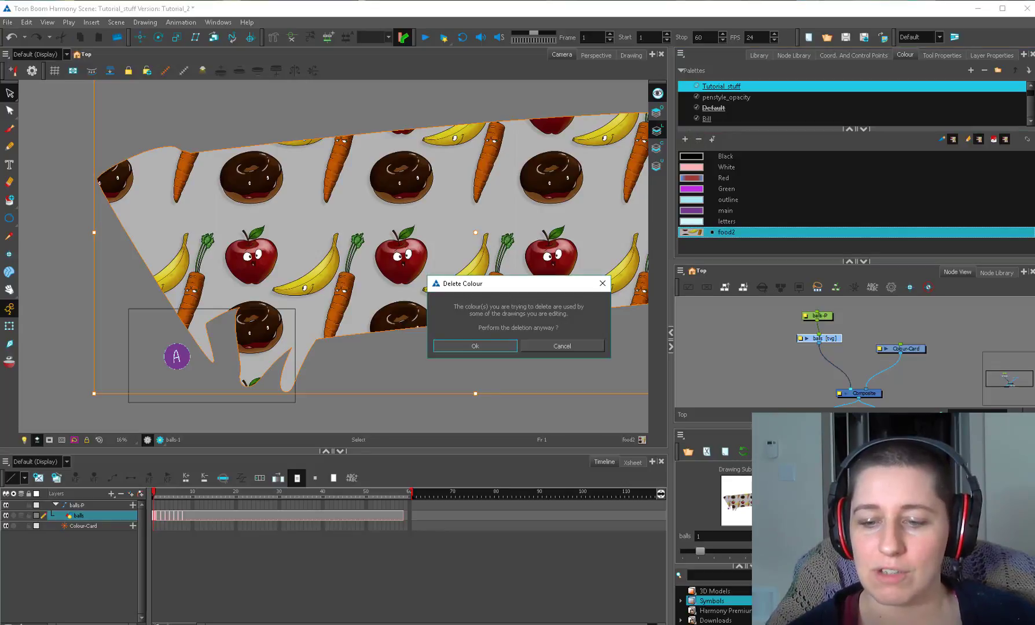
key("Return")
key("Delete")
left_click_drag(211, 356, 357, 273)
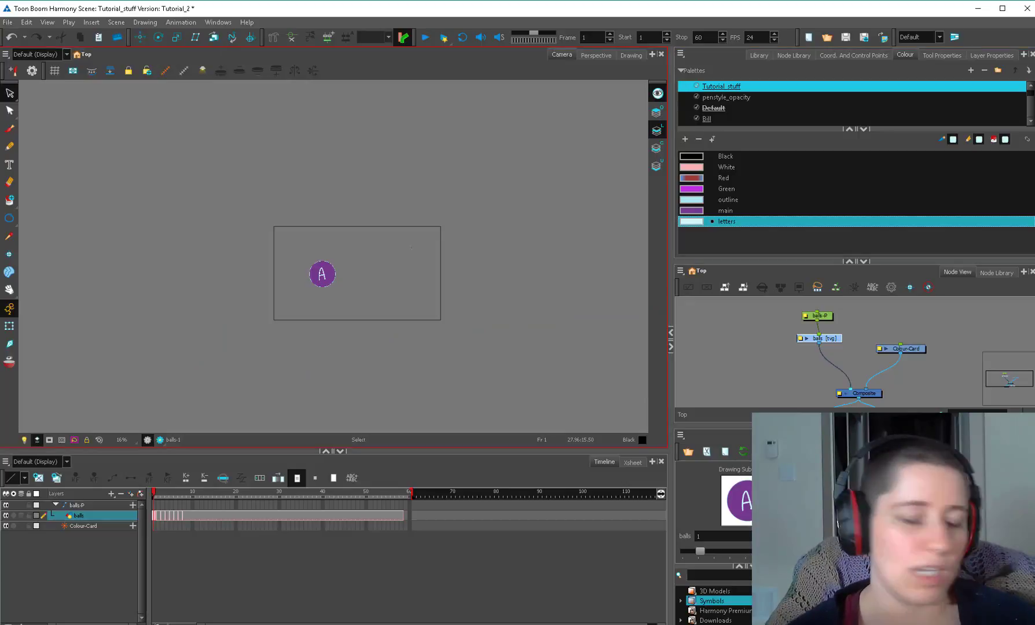
key("2")
key("2")
key("2")
key("2")
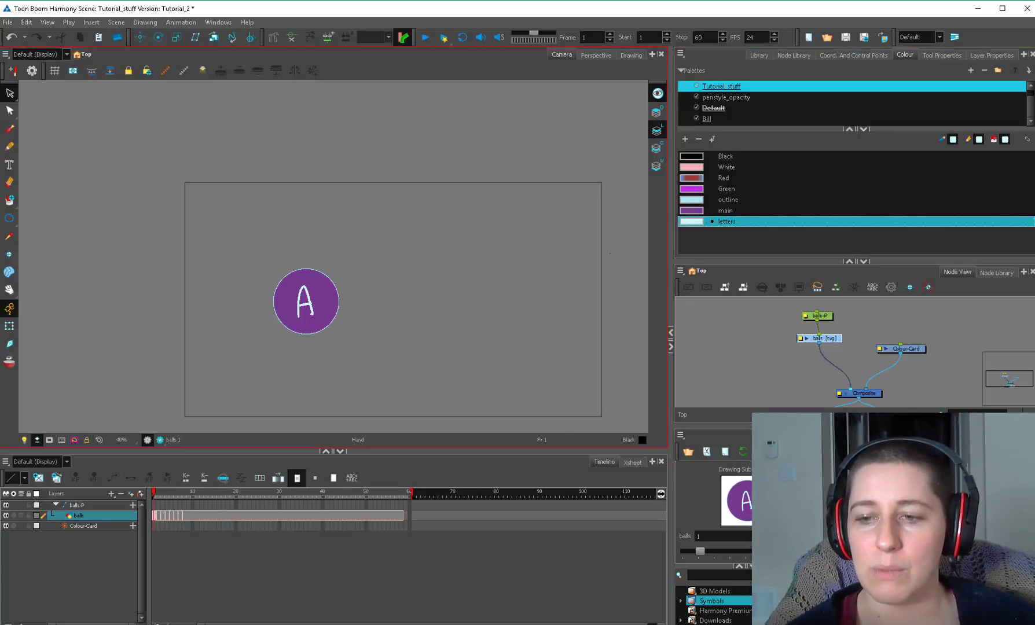
key("space")
left_click_drag(597, 249, 539, 248)
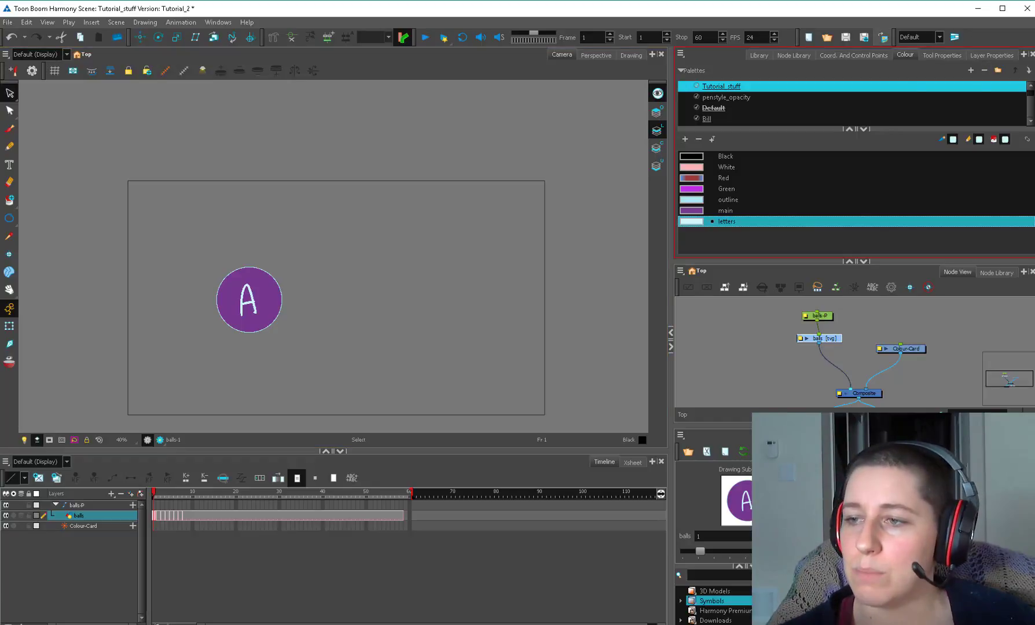
left_click(883, 37)
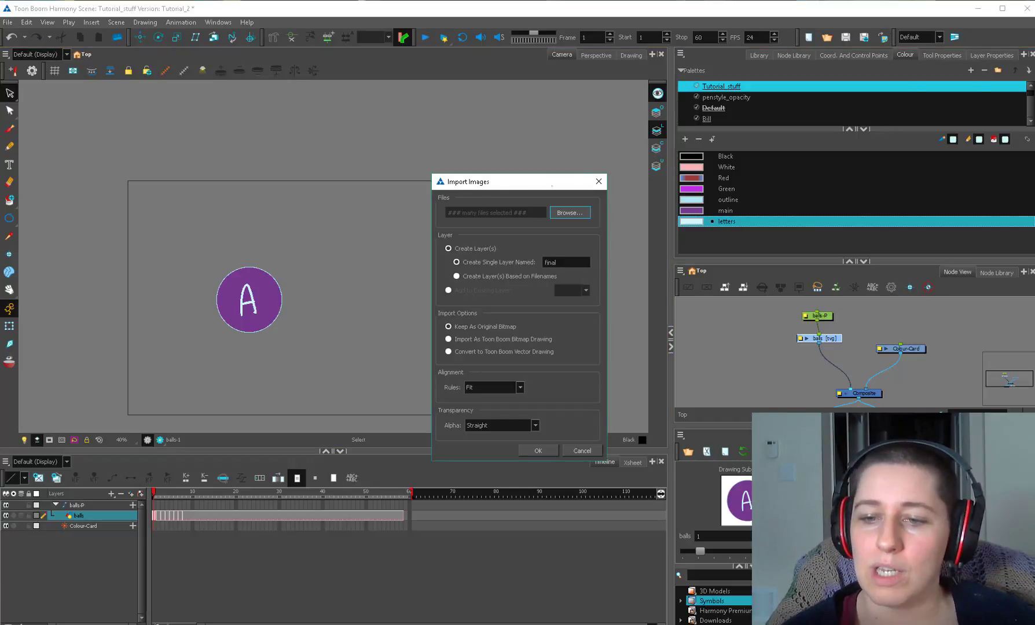
left_click_drag(552, 185, 530, 78)
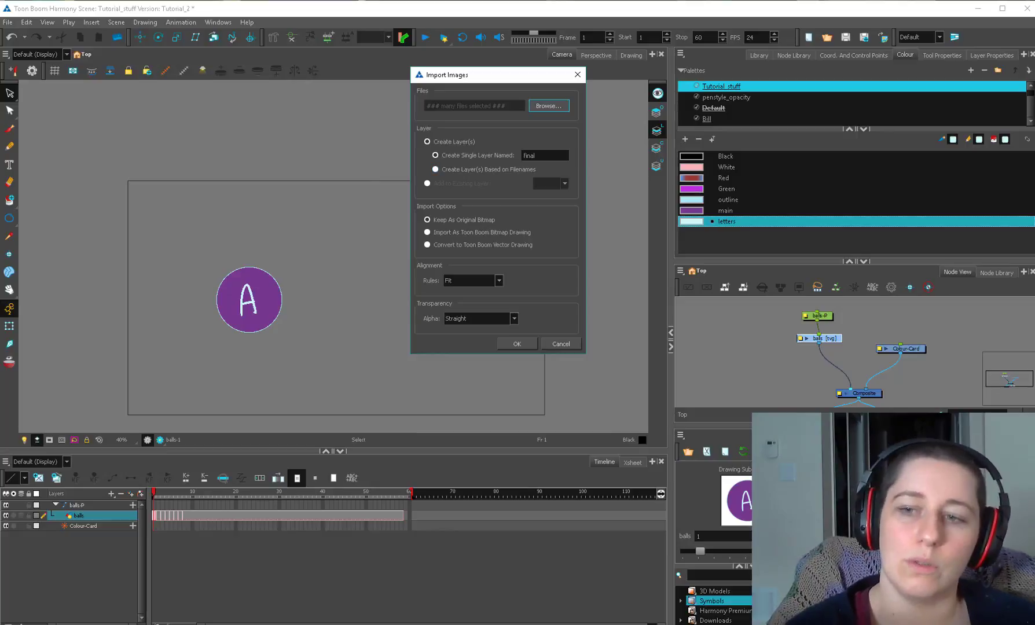
key("Escape")
Start an image import with Convert to Toon Boom Vector Drawing and examine the New Preset vectorization parameters.
left_click(7, 22)
mouse_move(87, 168)
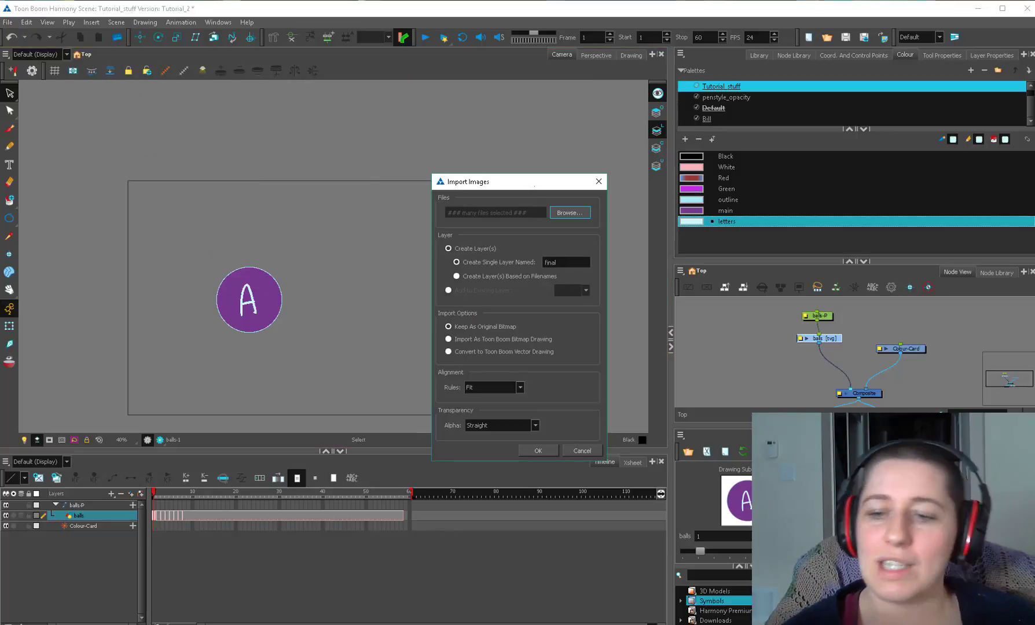
left_click_drag(531, 188, 510, 118)
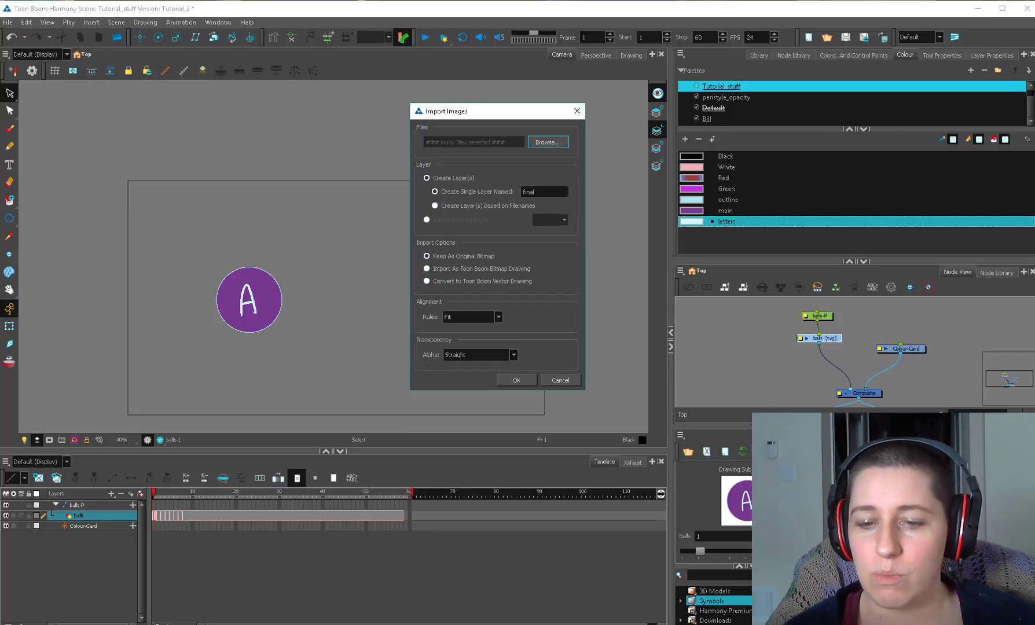
left_click(427, 281)
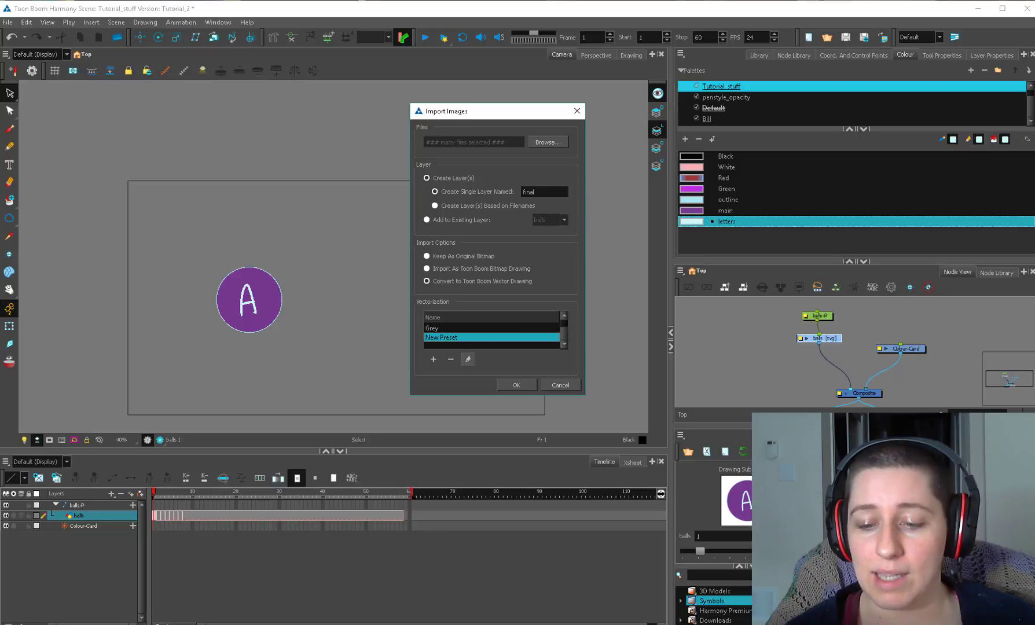
left_click(467, 358)
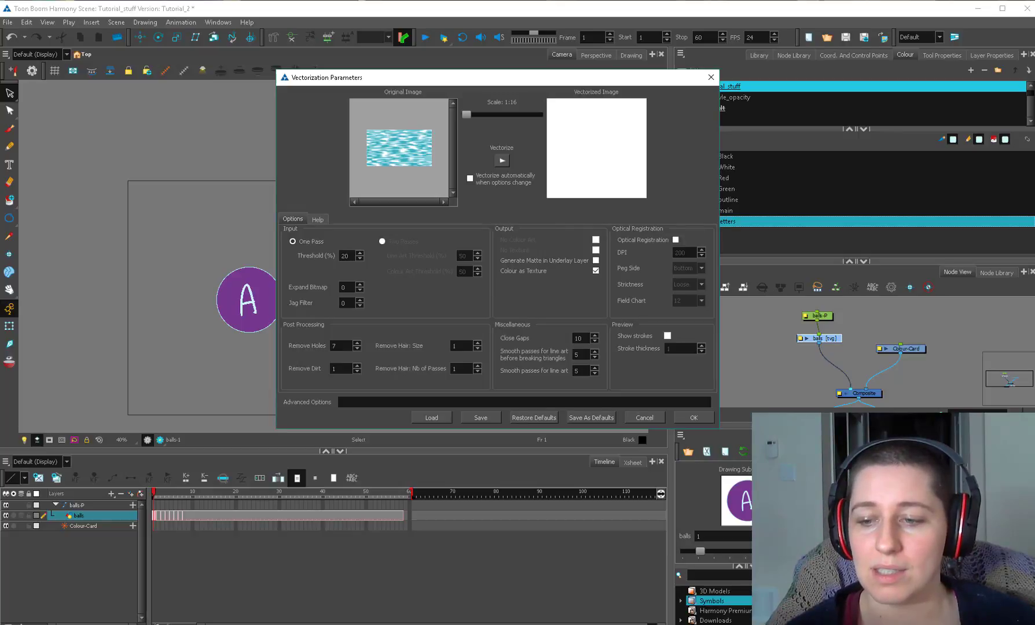
Move the balls drawing node and its balls-P peg closer to the Composite node.
left_click_drag(849, 307, 831, 343)
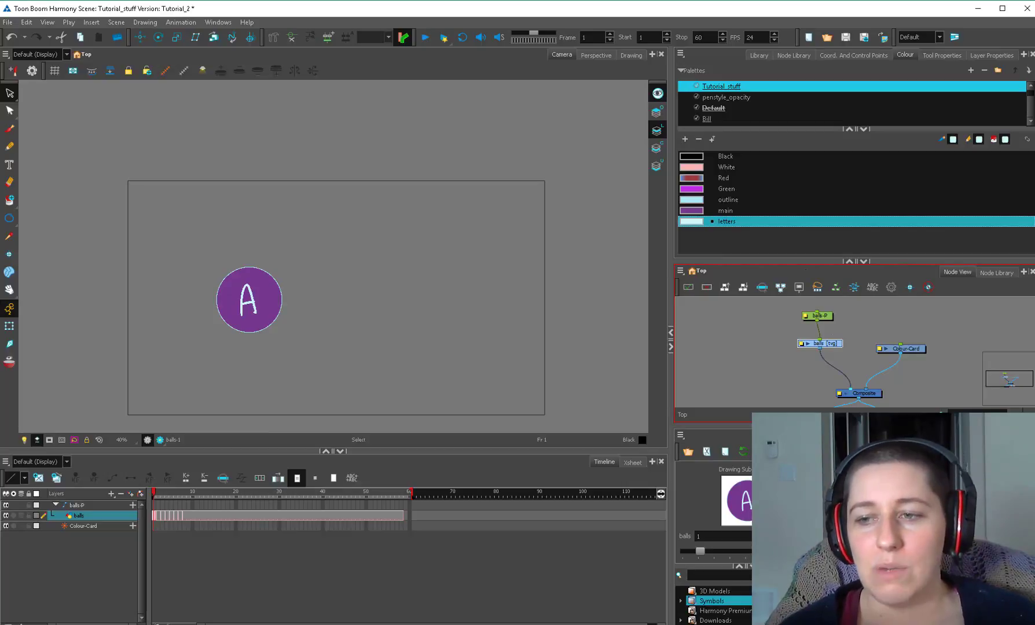
left_click(852, 322)
left_click_drag(841, 353, 802, 330)
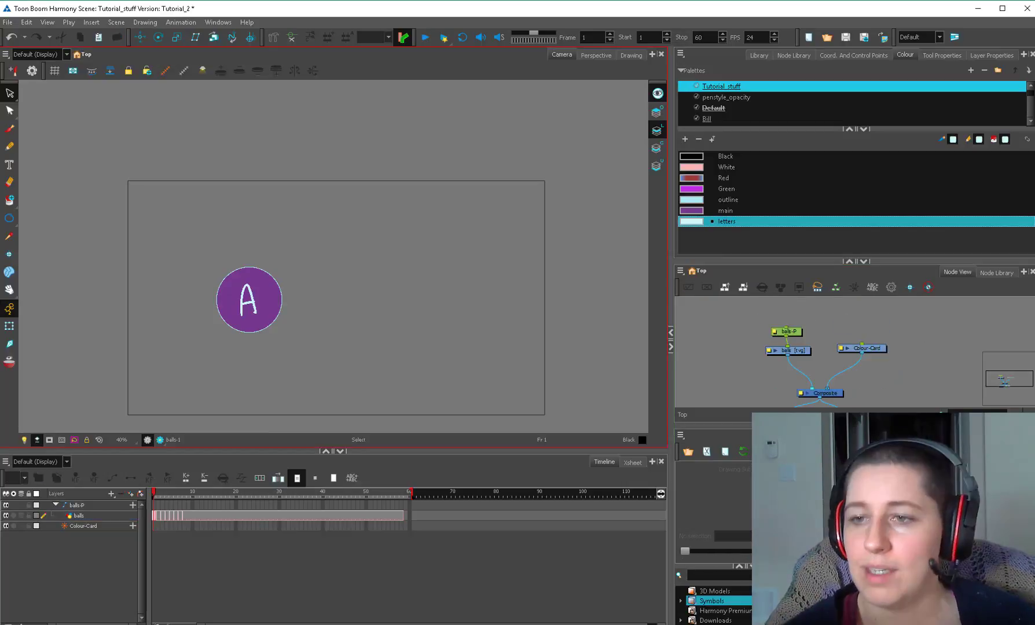
Create a new palette named parasite at scene level in the scene palette list.
left_click(681, 53)
mouse_move(703, 64)
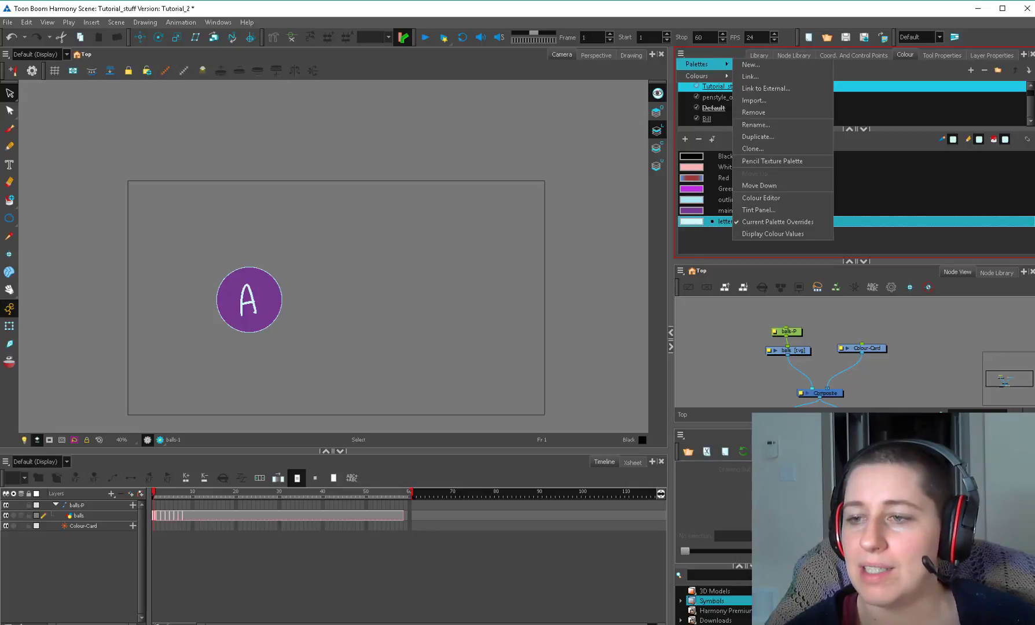
left_click(750, 64)
left_click_drag(526, 206, 432, 118)
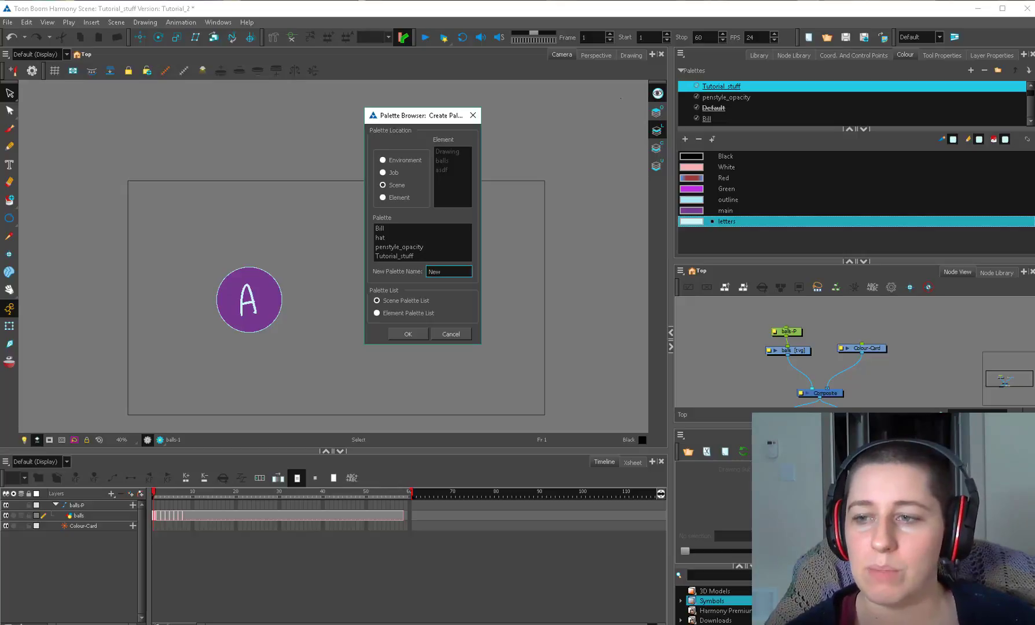
key("ctrl+a")
key("BackSpace")
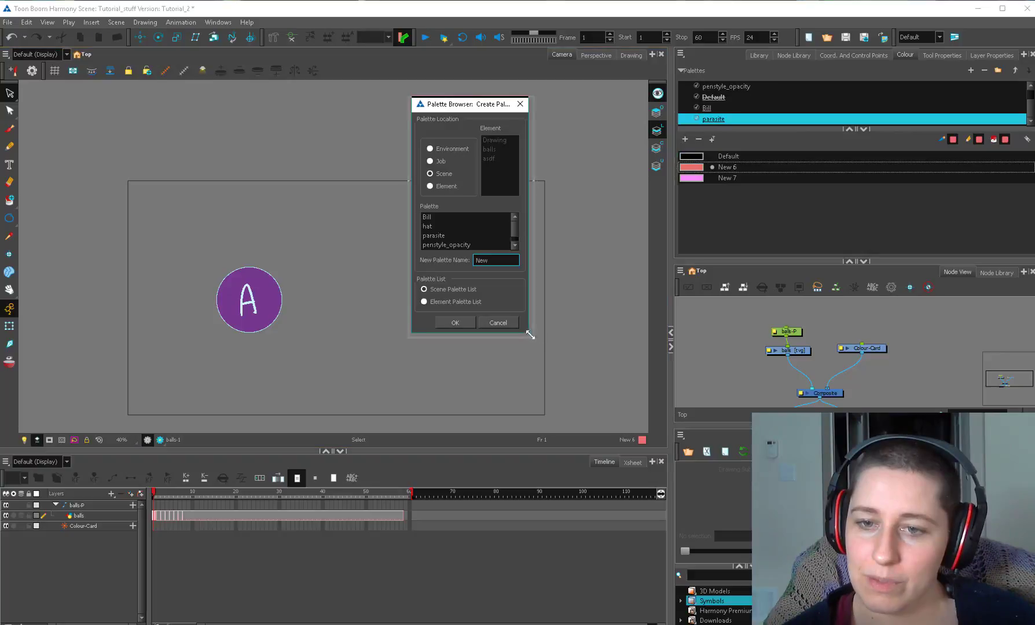
Compare the Element and Scene locations for another new palette, trying the Drawing and balls elements, and cancel its creation.
left_click_drag(530, 334, 622, 340)
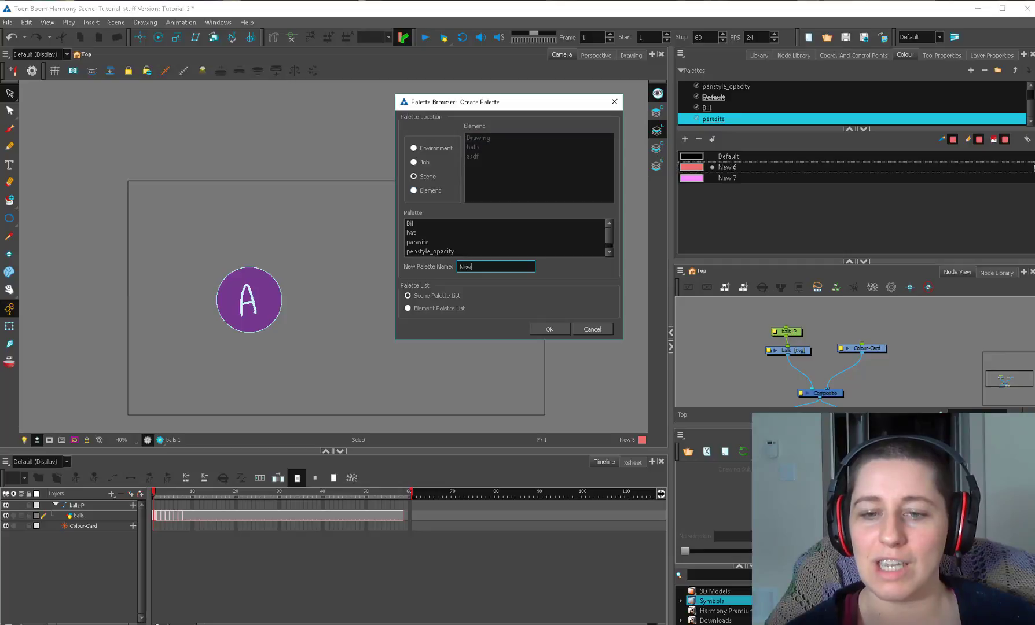
left_click(413, 190)
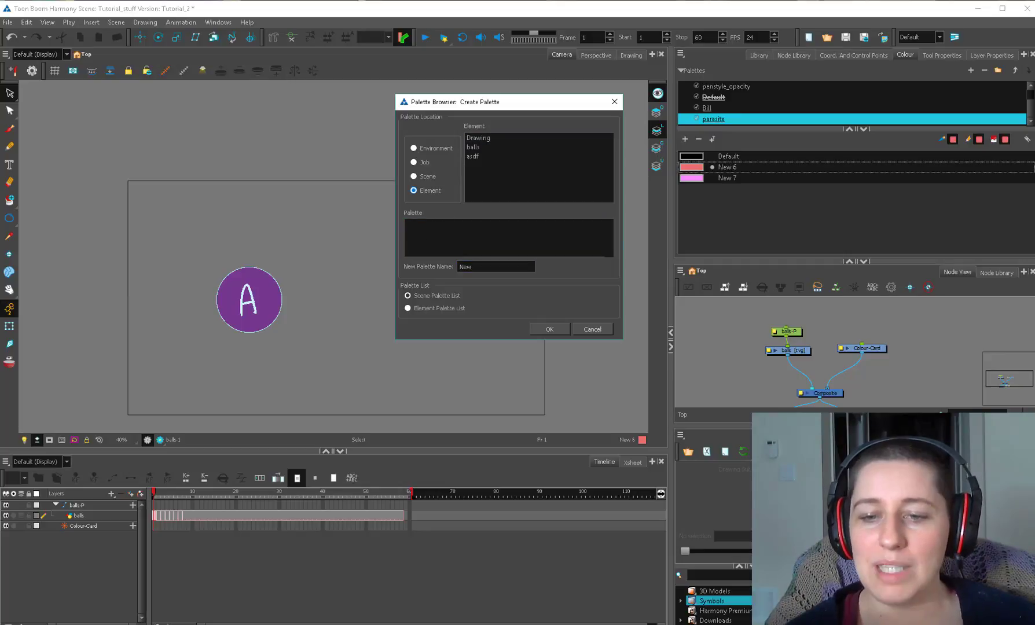
left_click(479, 138)
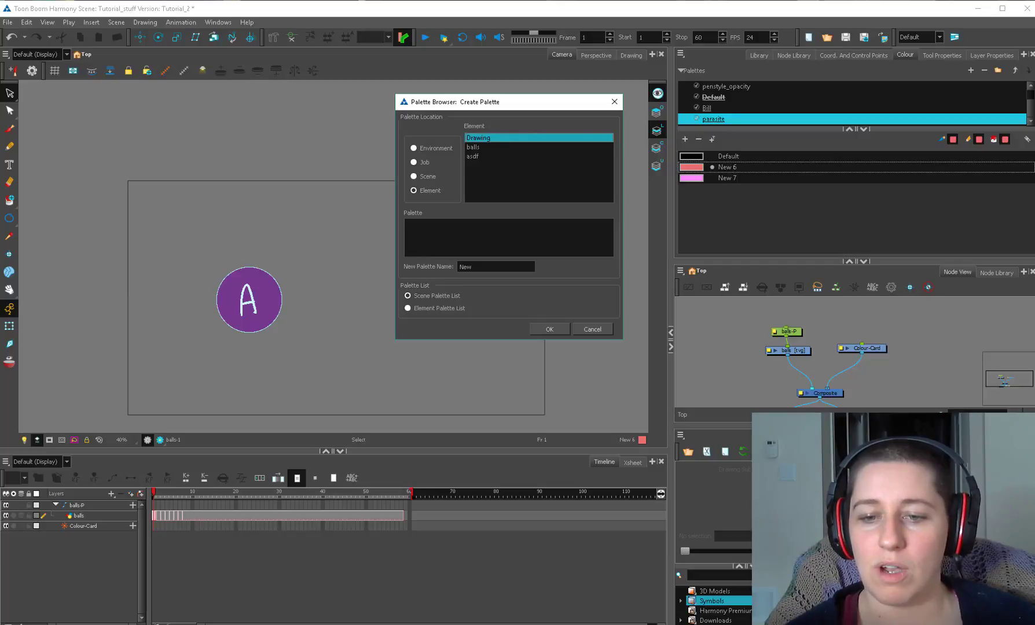
left_click(473, 147)
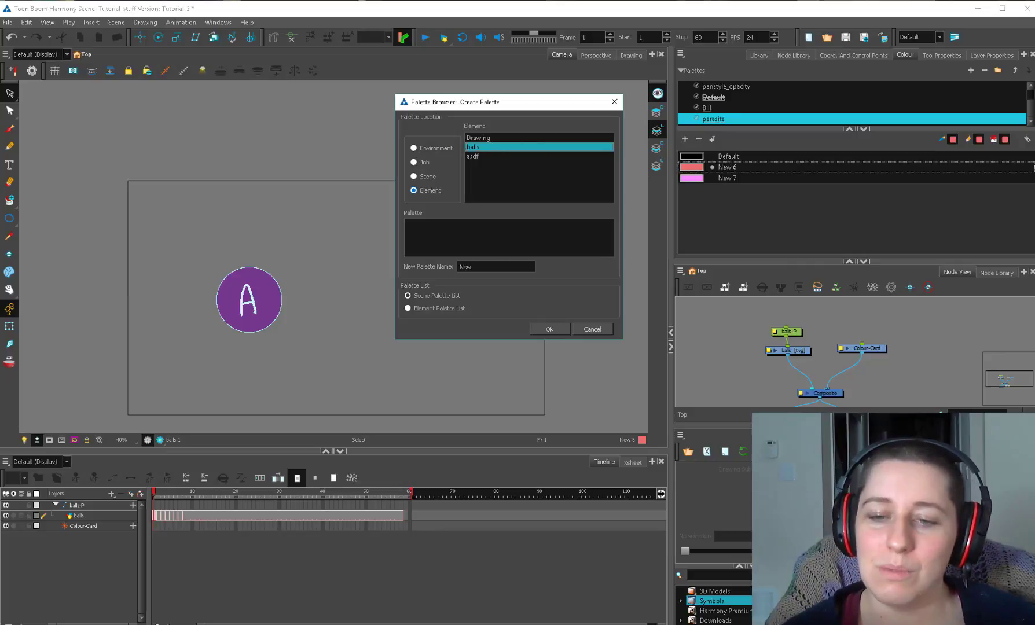
left_click(414, 176)
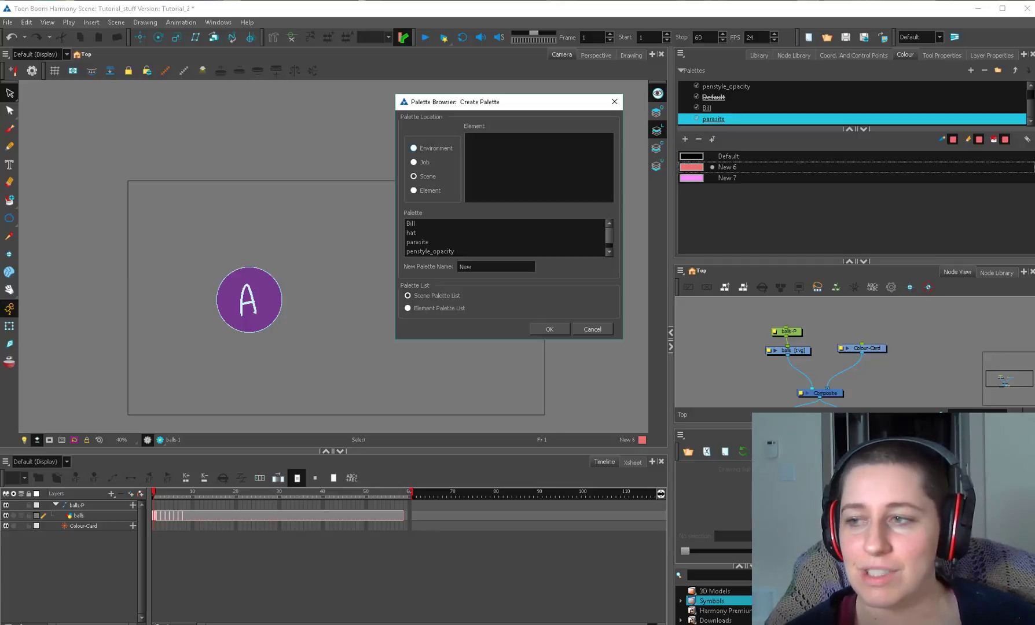
key("Escape")
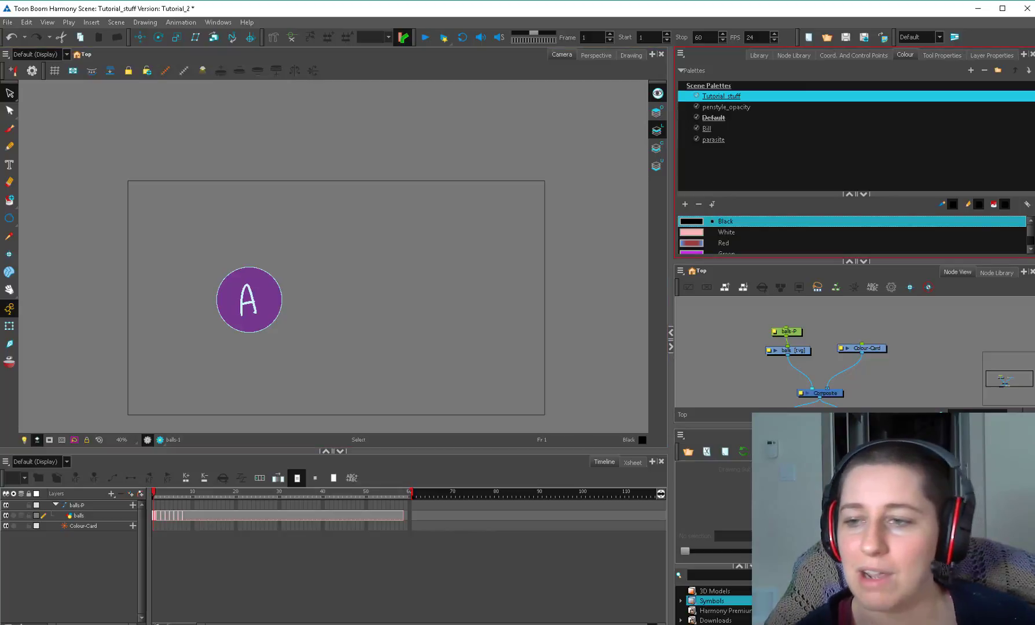
Rename the Tutorial_stuff palette as ball and enlarge the Colour view.
right_click(718, 97)
left_click(739, 150)
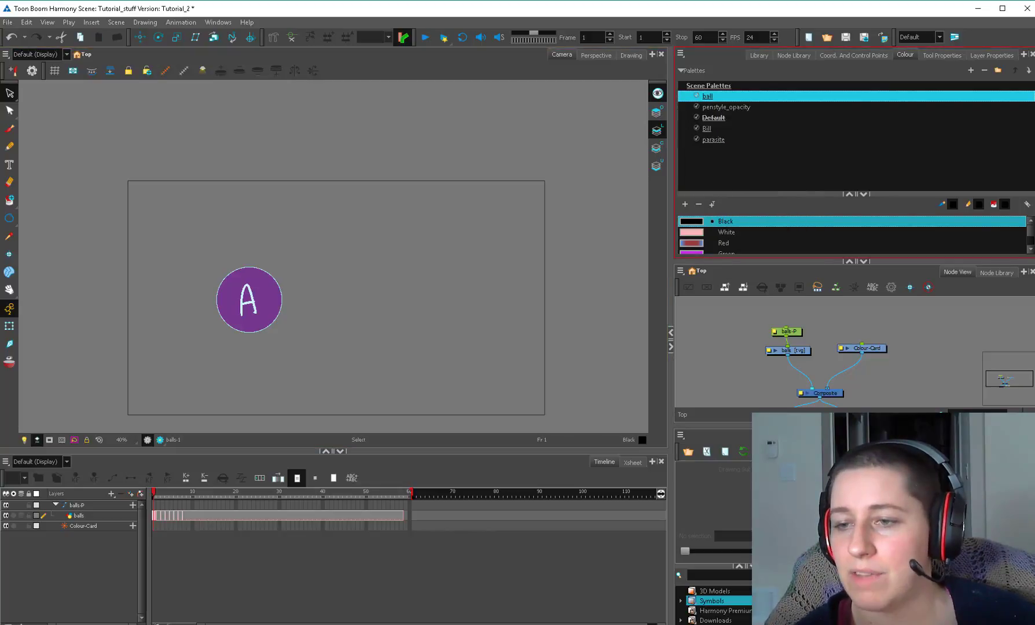
left_click_drag(798, 261, 798, 327)
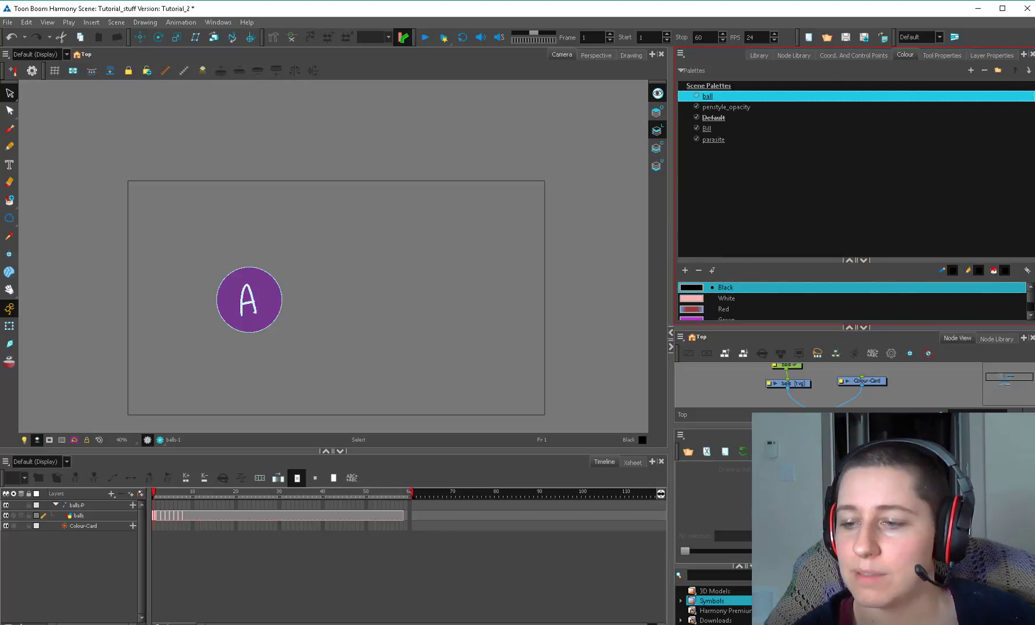
Duplicate the ball palette as ball-copy at scene level in the scene palette list.
left_click(681, 53)
mouse_move(704, 64)
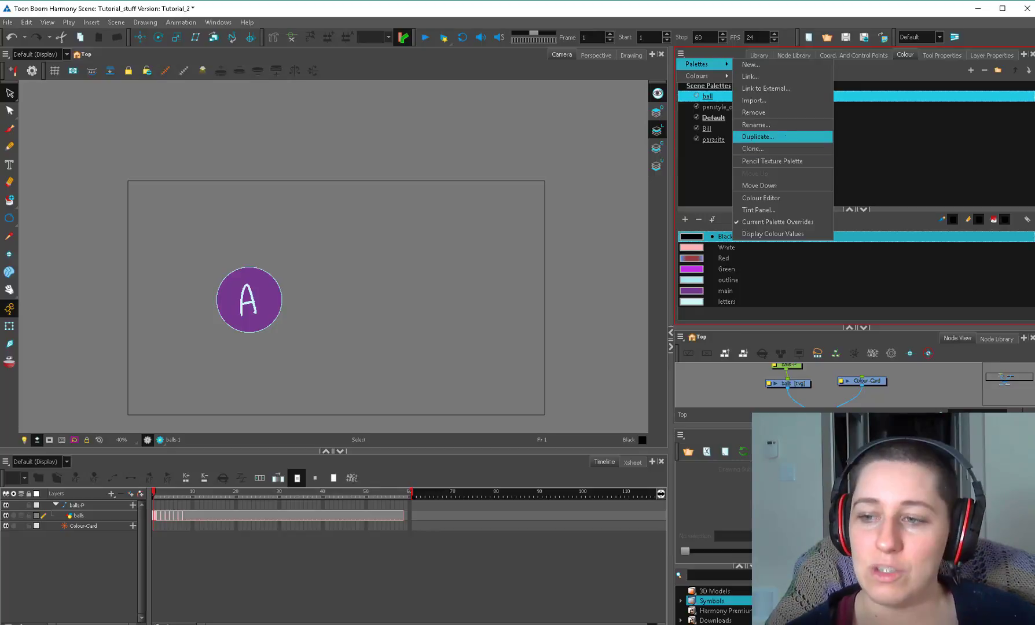
left_click(783, 136)
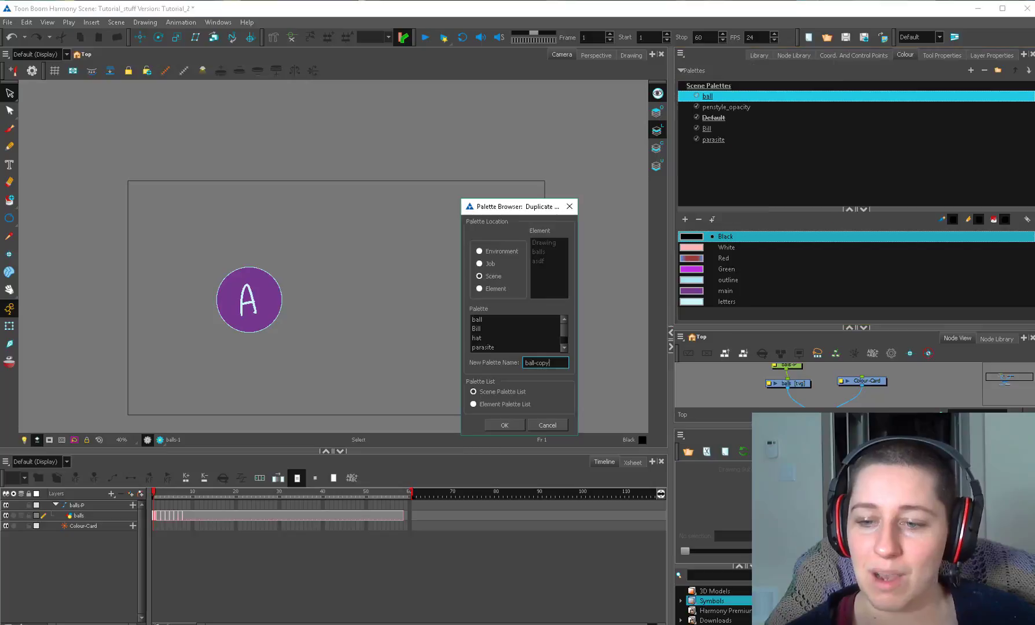
left_click_drag(521, 209, 526, 106)
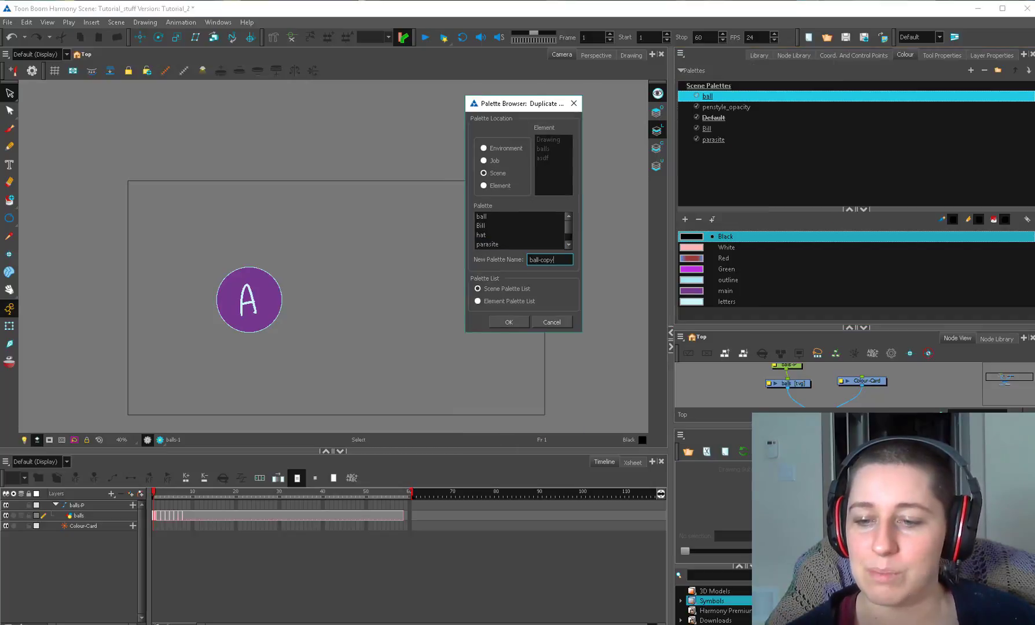
left_click(508, 321)
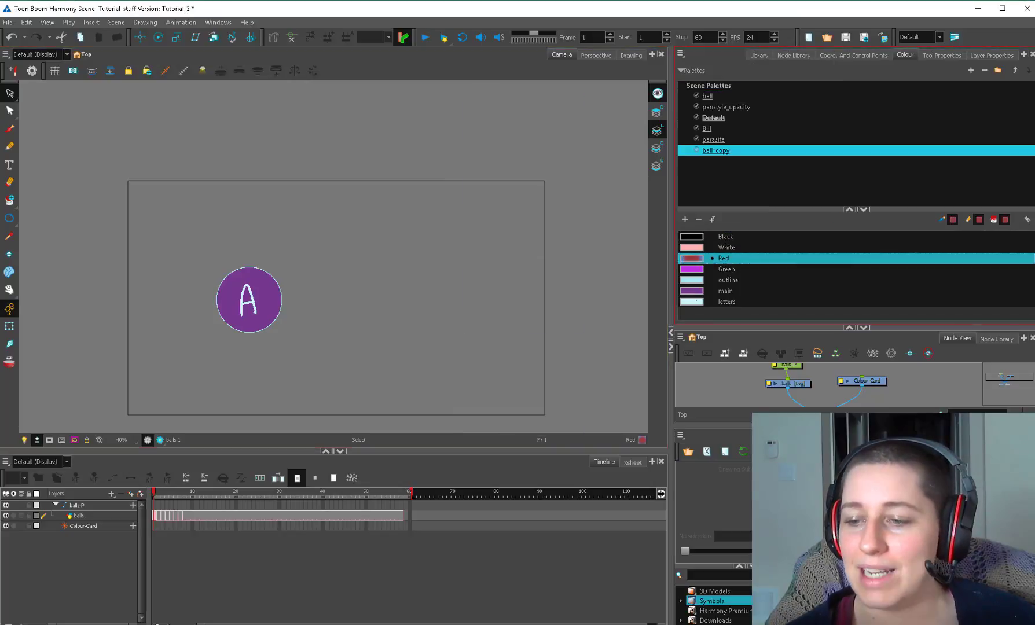
Move the Red swatch below outline in the ball-copy palette and select the main swatch.
left_click_drag(724, 258, 723, 280)
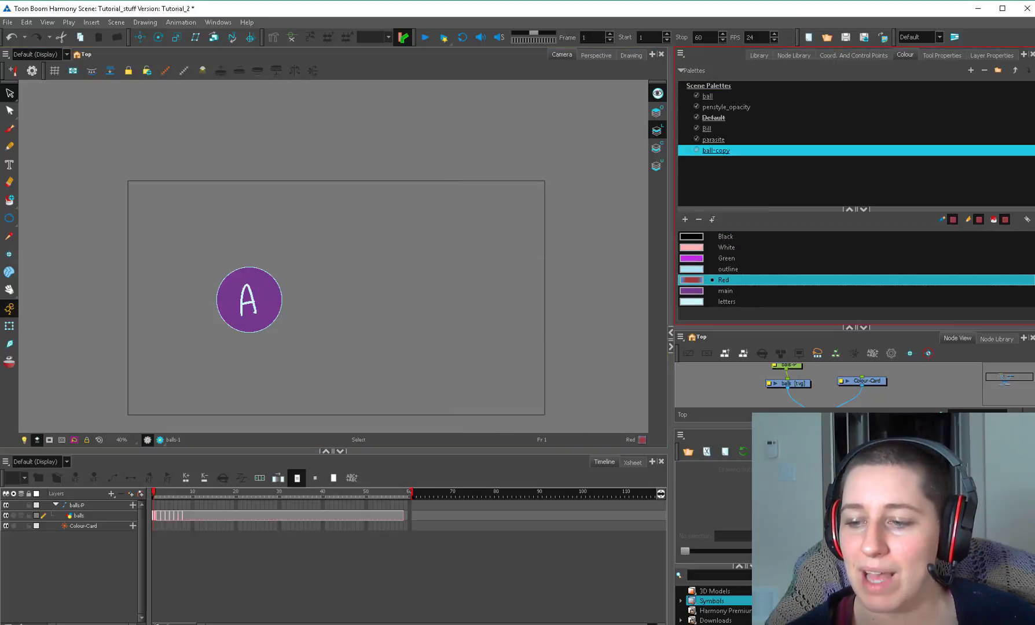
left_click(725, 291)
left_click(294, 287)
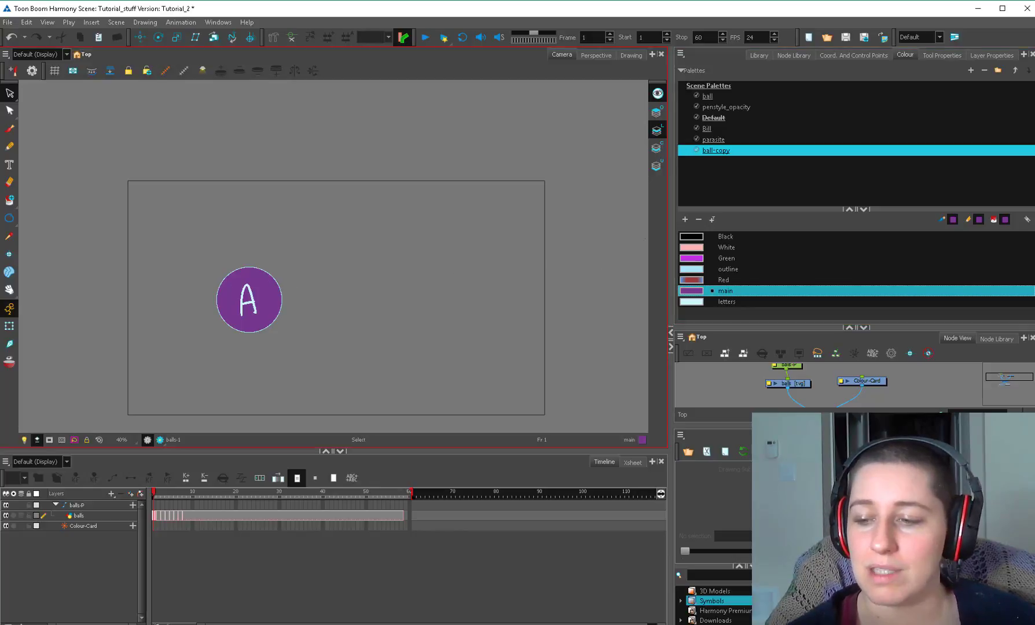
Recolour the ball-copy palette's main swatch to light purple and its letters swatch to bright cyan.
double_click(691, 290)
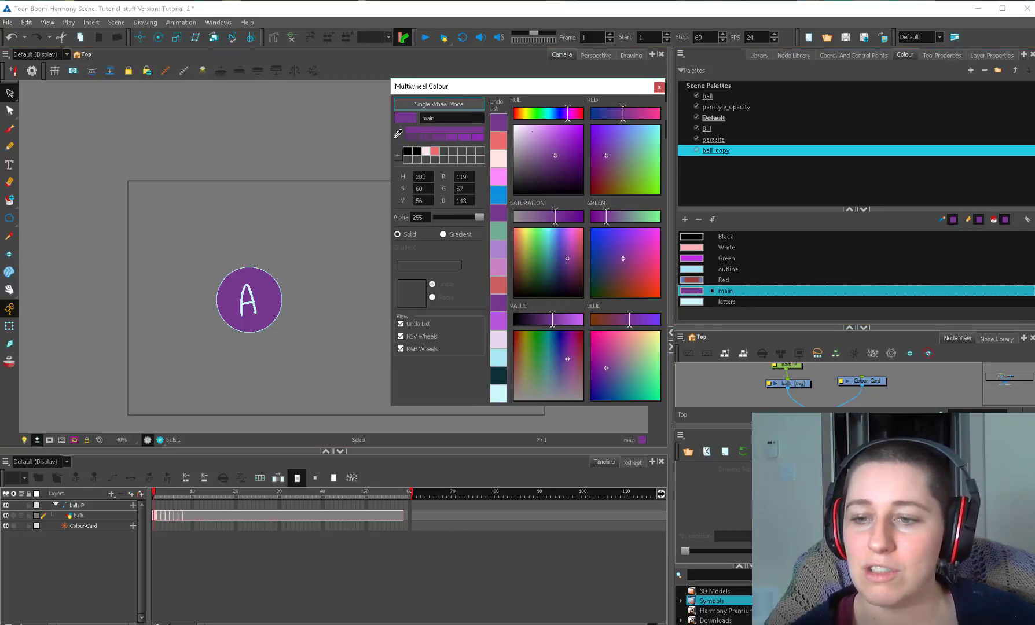
left_click(532, 131)
left_click(658, 87)
double_click(698, 302)
left_click(544, 132)
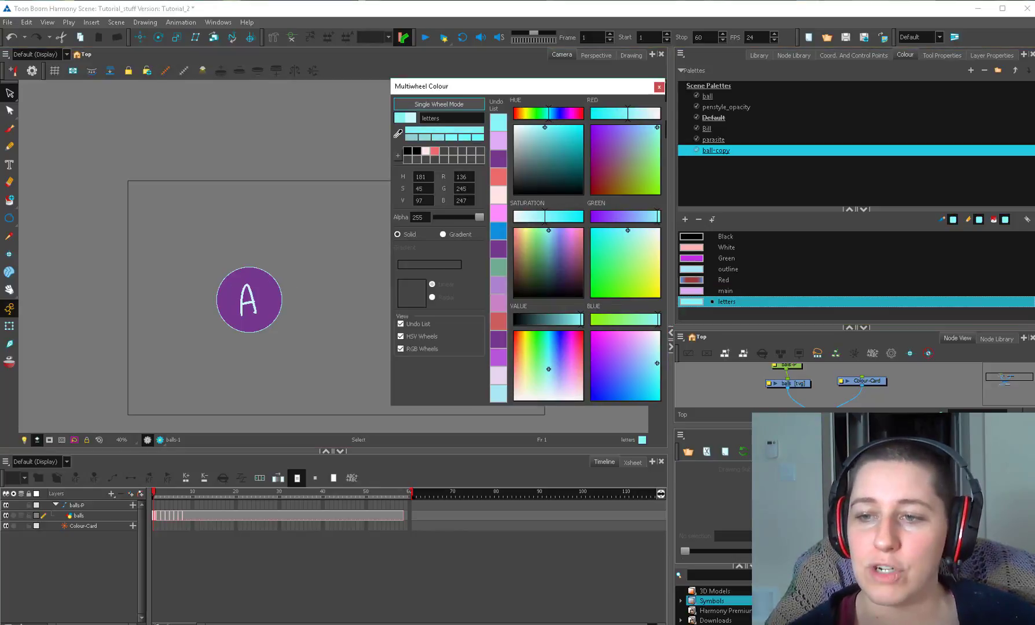
left_click(658, 86)
Change the ball-copy palette's main swatch to a medium purple and close the colour editor.
left_click(694, 290)
double_click(694, 291)
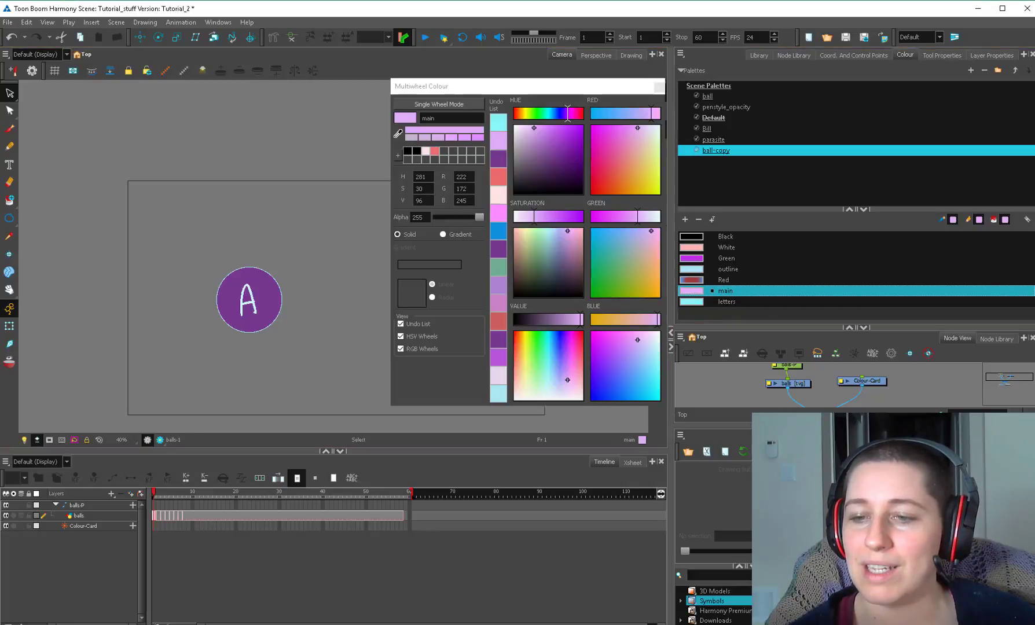
left_click(554, 151)
left_click(659, 87)
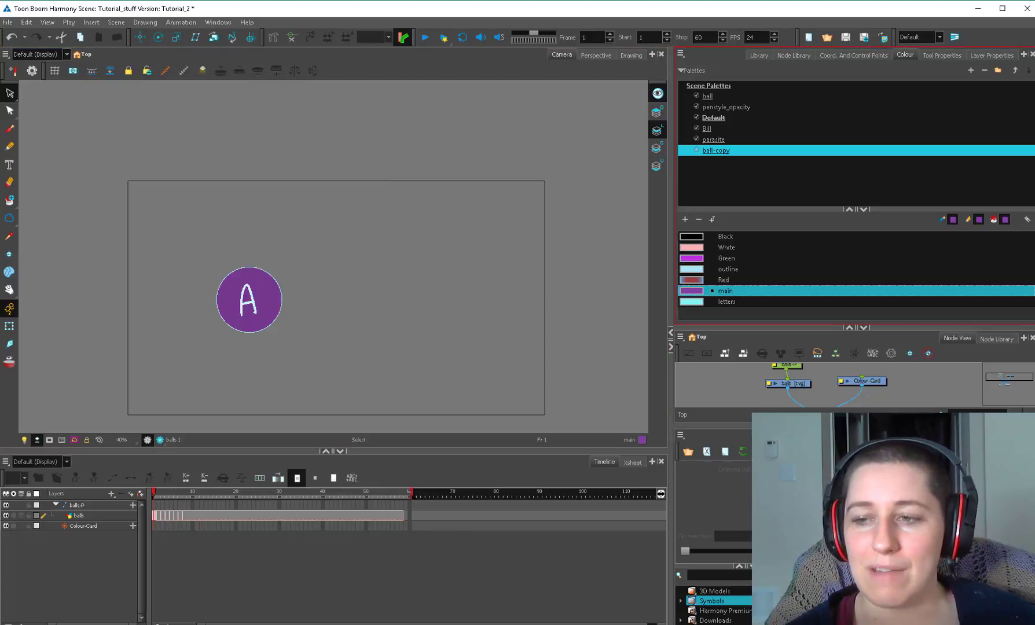
Clone the ball palette as ball-clone at scene level in the scene palette list.
right_click(712, 96)
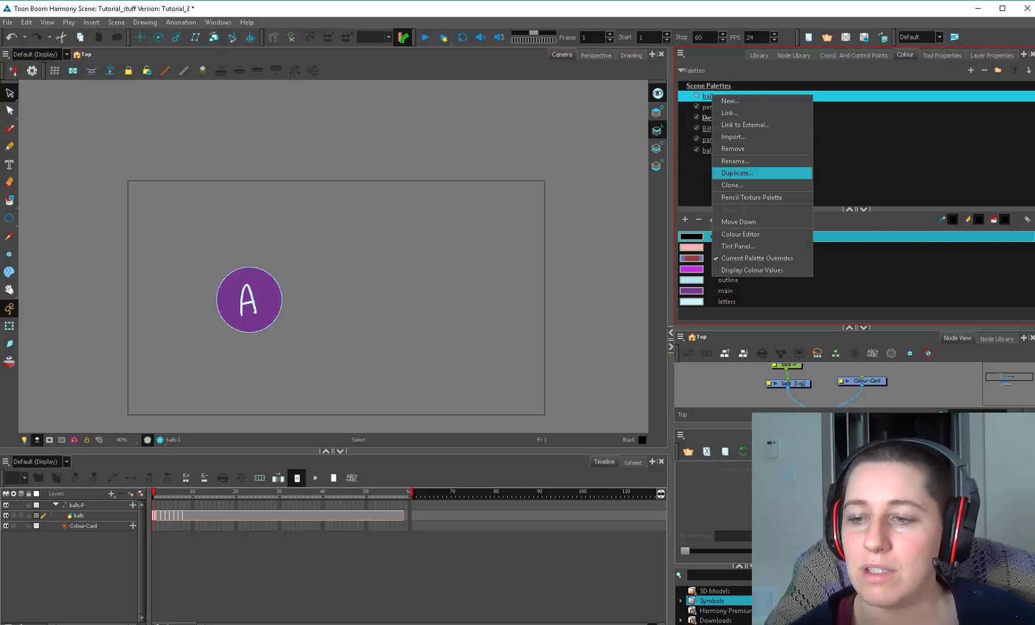
left_click(752, 185)
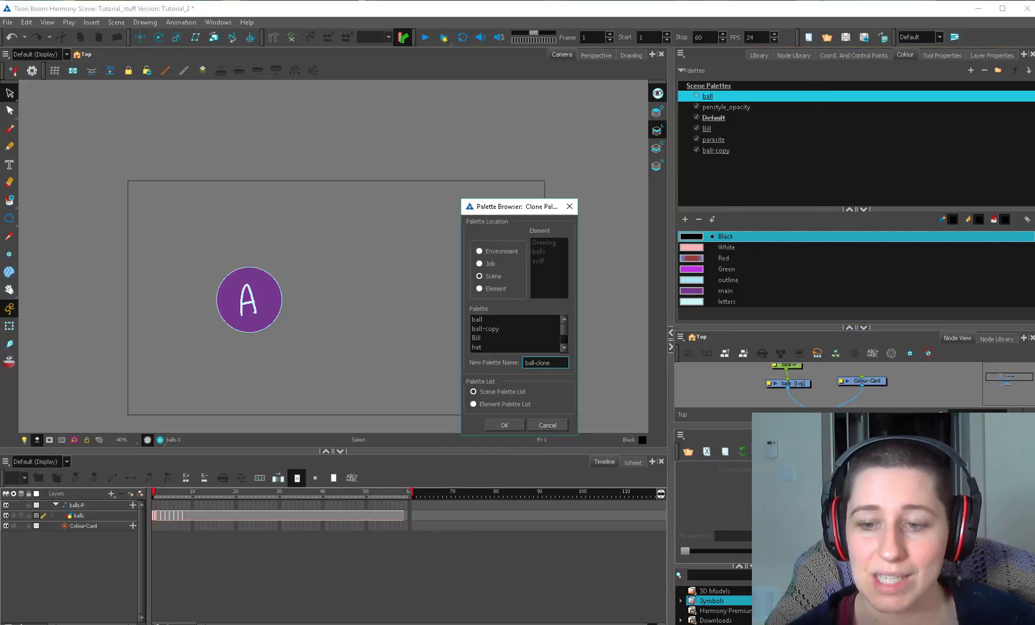
left_click_drag(531, 206, 540, 108)
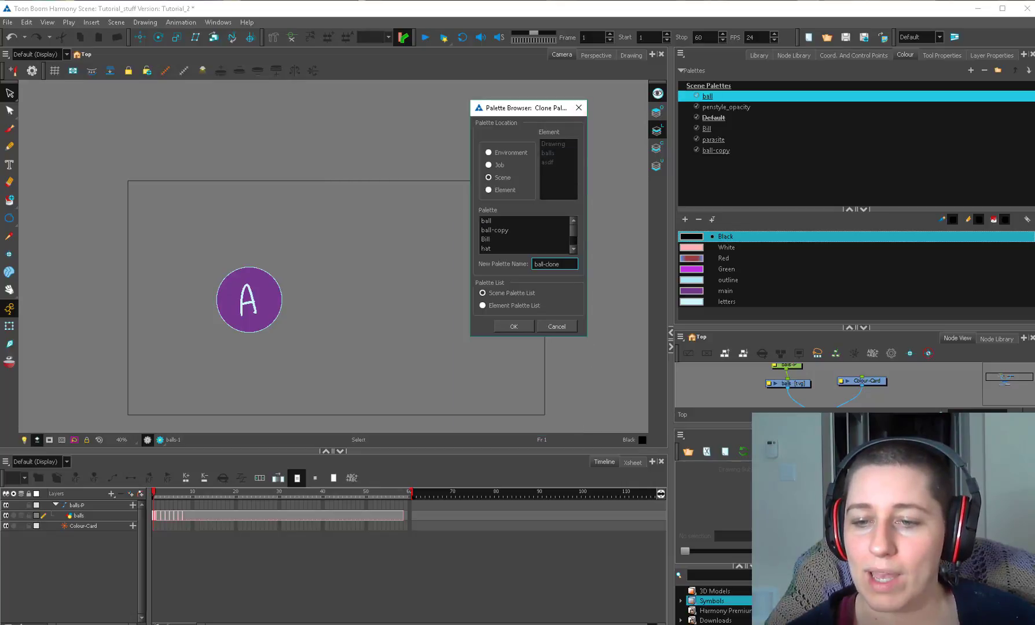
left_click(514, 326)
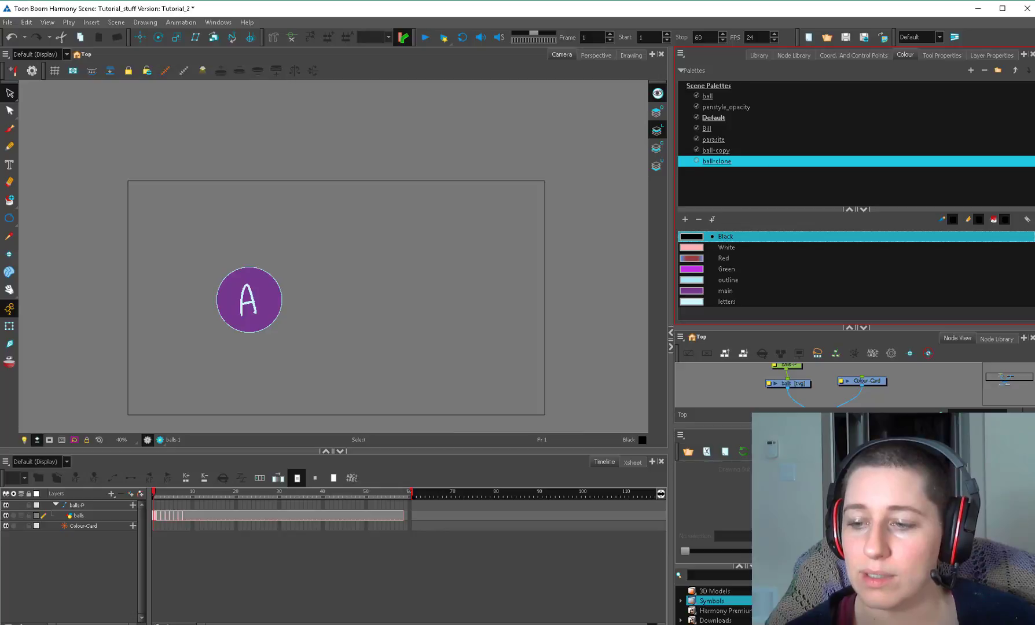
Recolour the ball-clone palette's main swatch to bright green, about H 102, S 81, V 80.
double_click(691, 291)
left_click_drag(567, 113, 533, 113)
left_click_drag(555, 155, 570, 138)
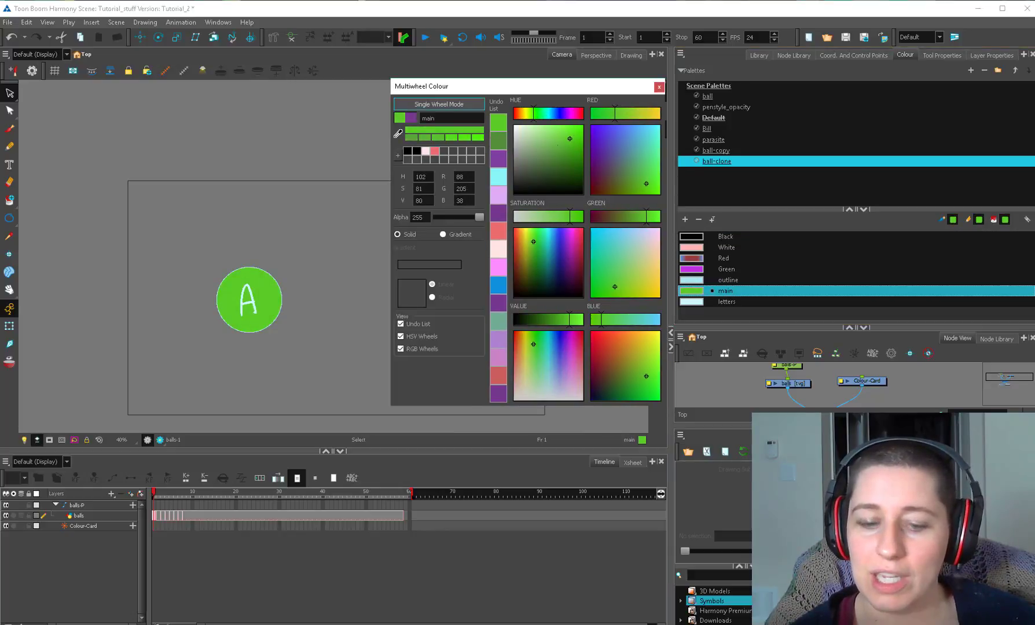
mouse_move(154, 492)
left_mouse_down()
mouse_move(171, 493)
mouse_move(153, 493)
left_mouse_up()
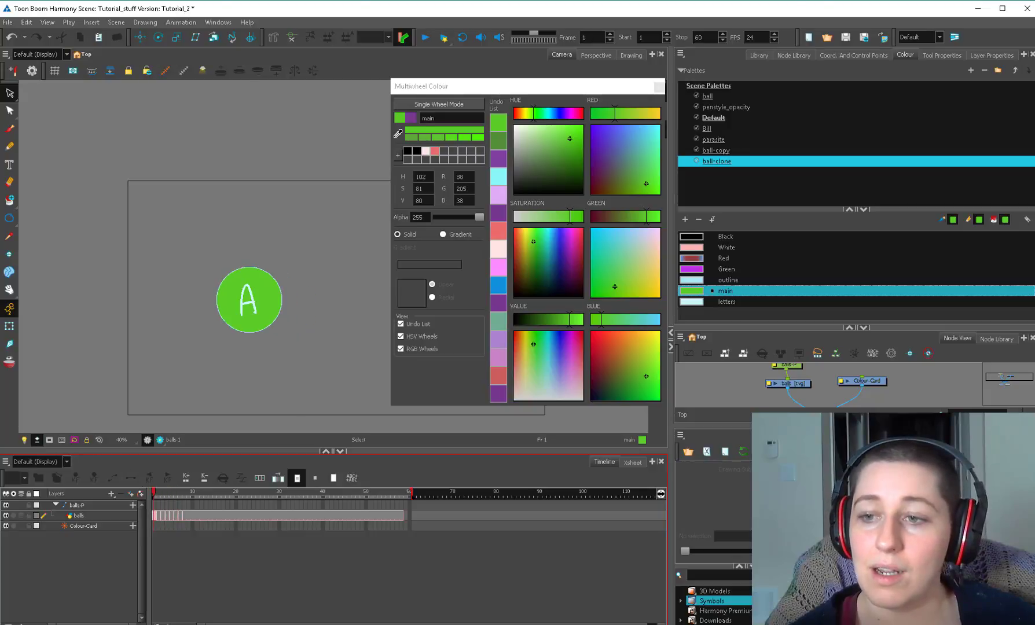
left_click(659, 87)
Move the ball-clone palette up the scene palette list to directly below ball.
left_click(707, 96)
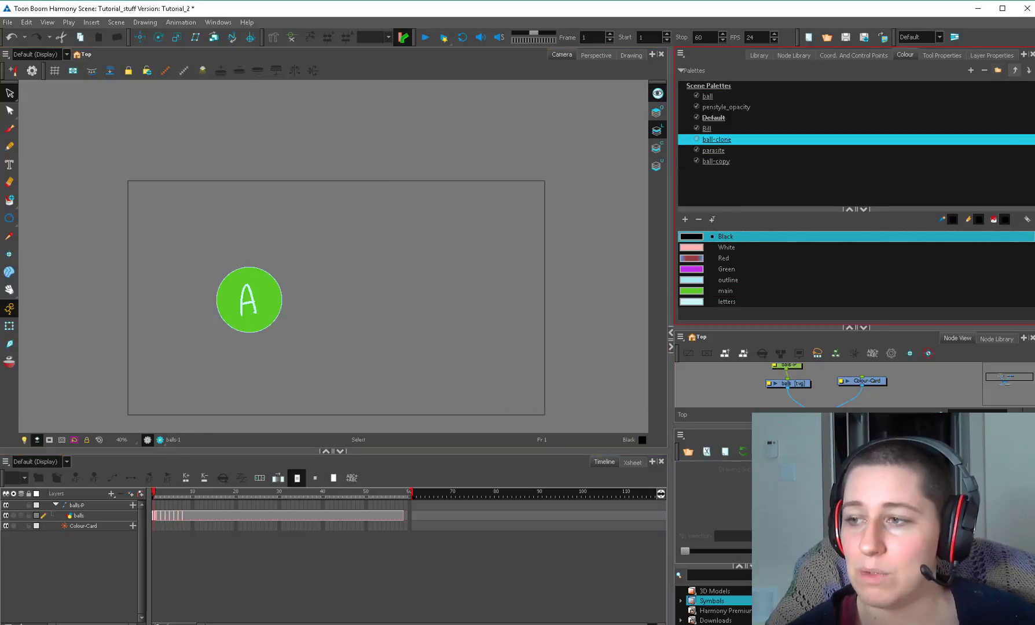
left_click(1015, 70)
left_click(1014, 70)
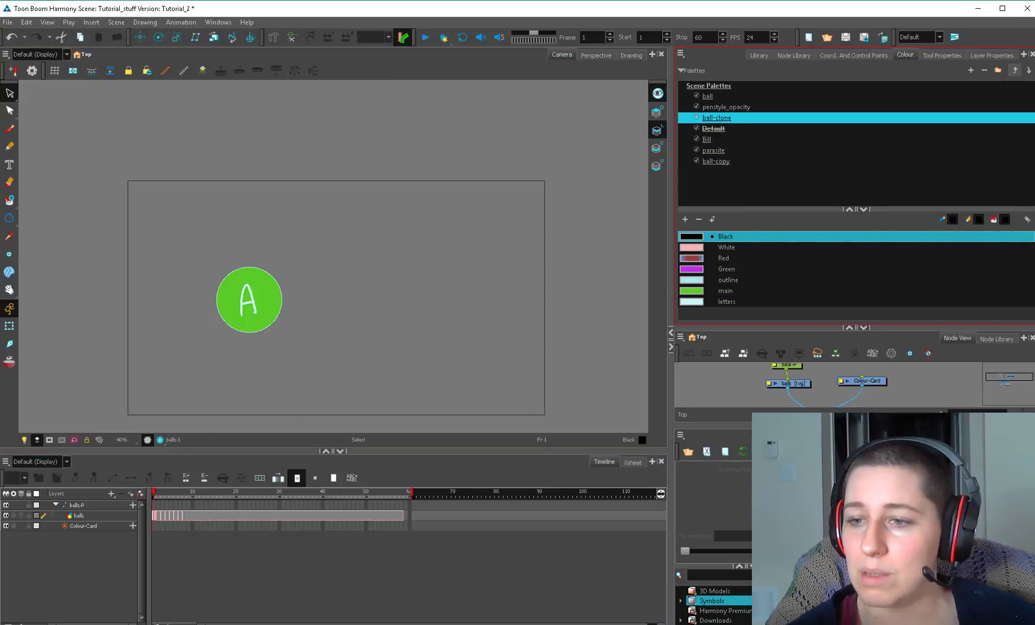
left_click(1015, 70)
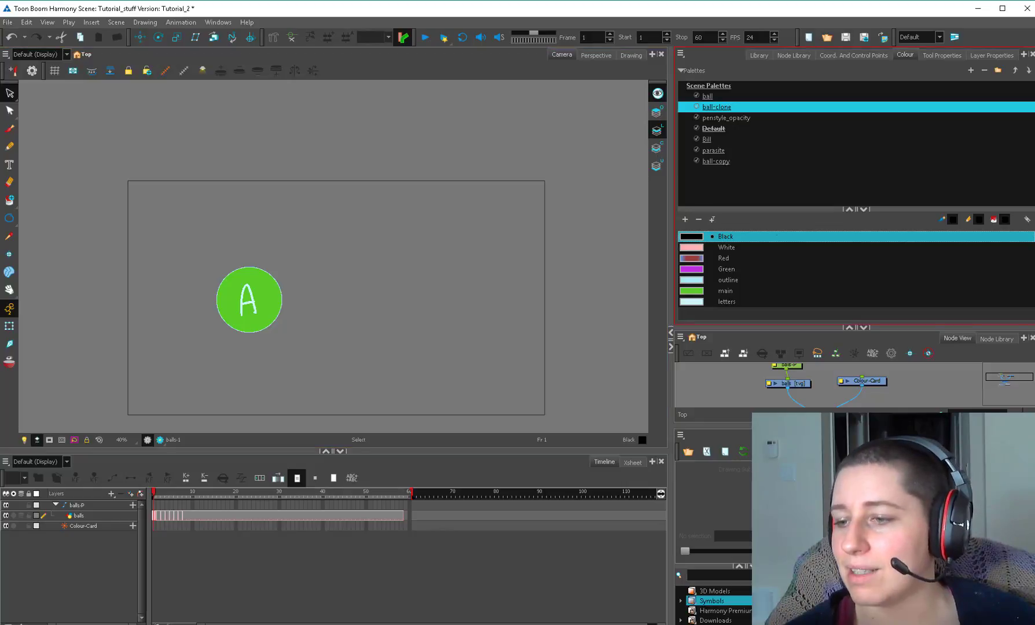
Apply a tint offset to all ball-clone swatches: amount 81, H -146, S 73, V 45, R -237, G -9, B 255, alpha 9.
left_click(681, 53)
mouse_move(701, 64)
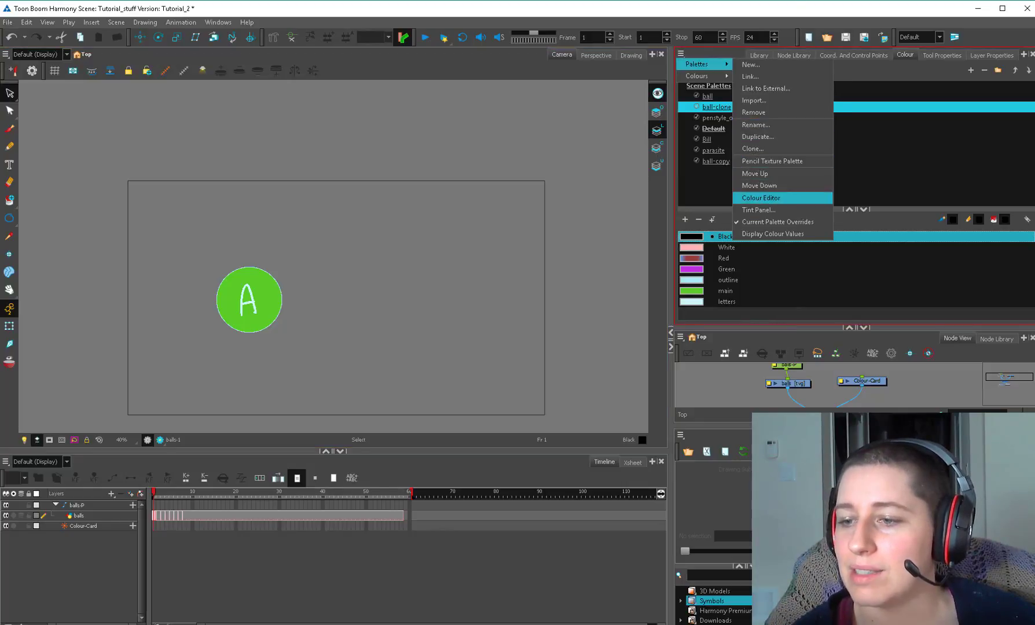
left_click(758, 209)
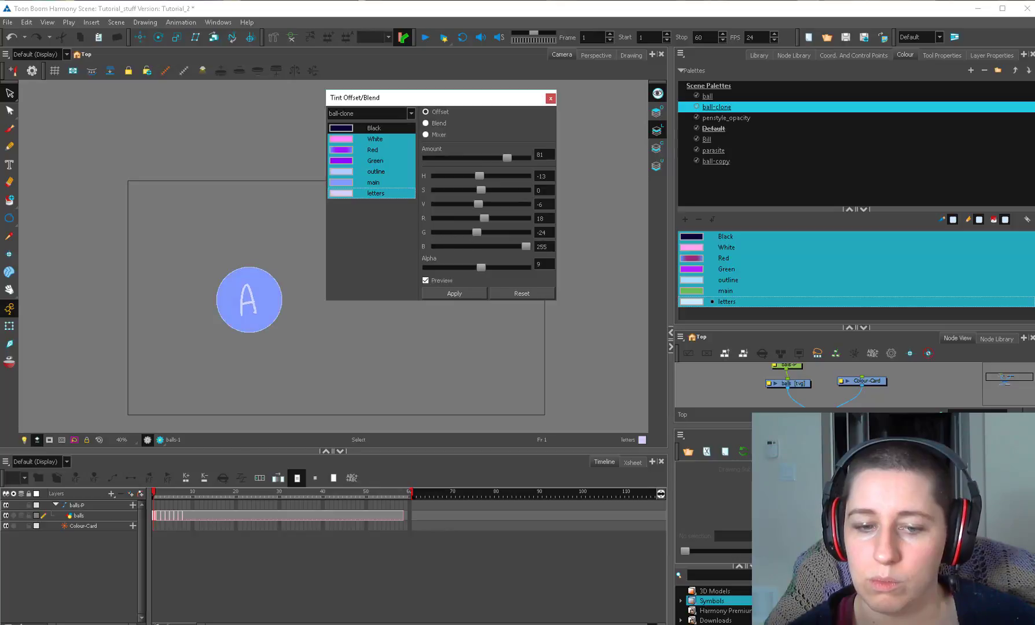
left_click_drag(474, 232, 440, 218)
left_click_drag(478, 203, 501, 204)
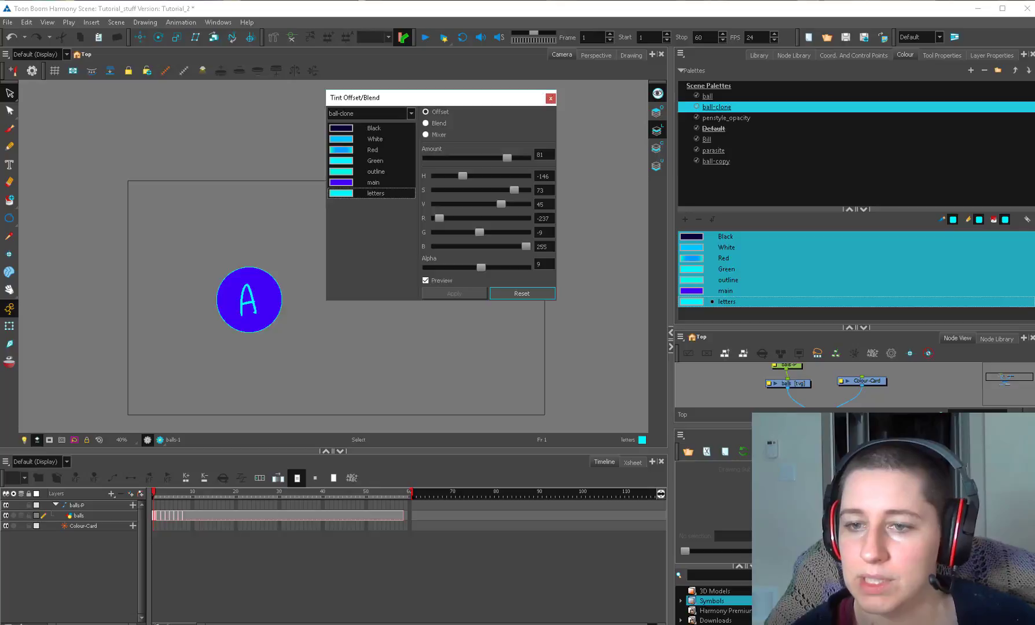
key("Escape")
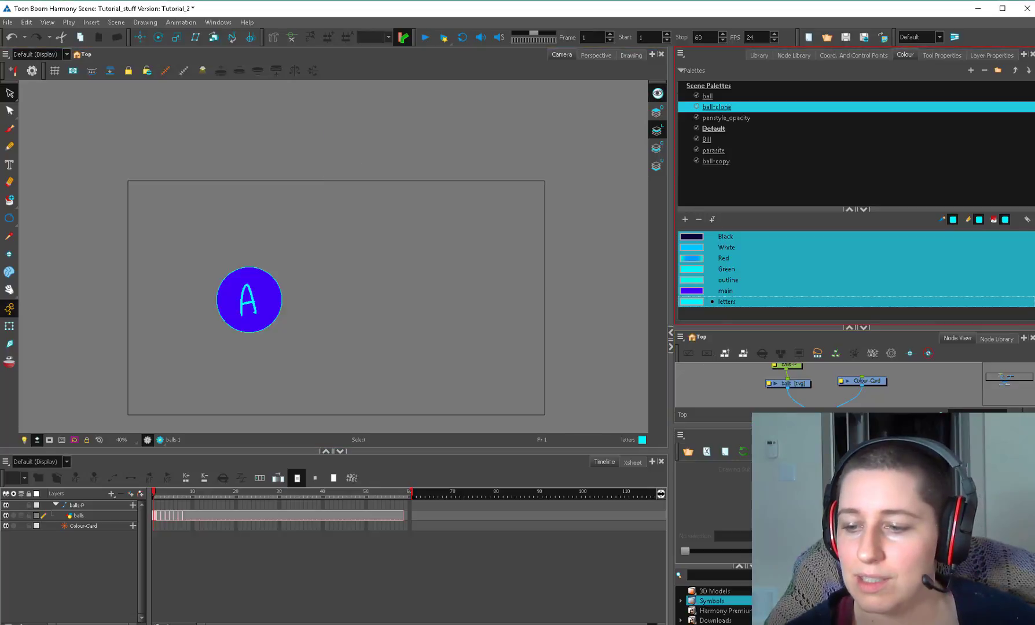
Compare the ball drawing's colours by selecting the ball and ball-clone palettes alternately.
left_click(726, 118)
left_click(711, 96)
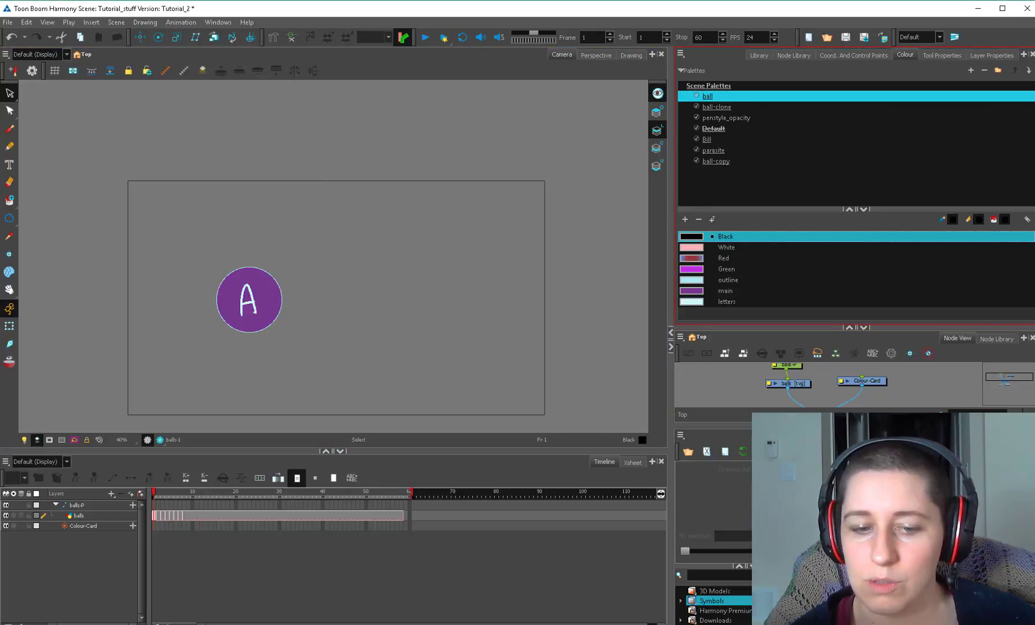
left_click(724, 108)
left_click(707, 96)
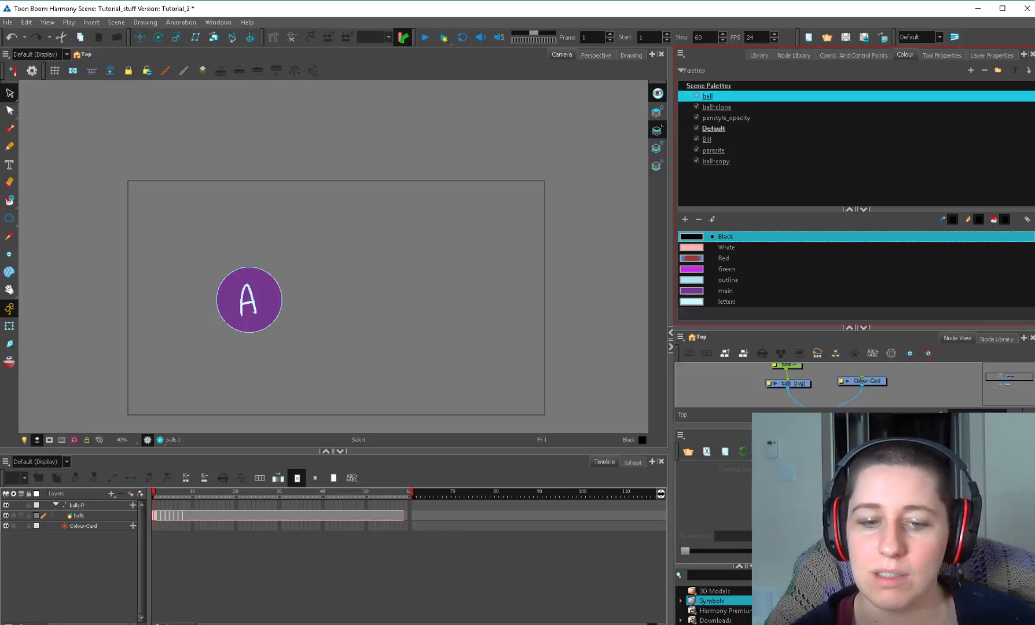
left_click(707, 107)
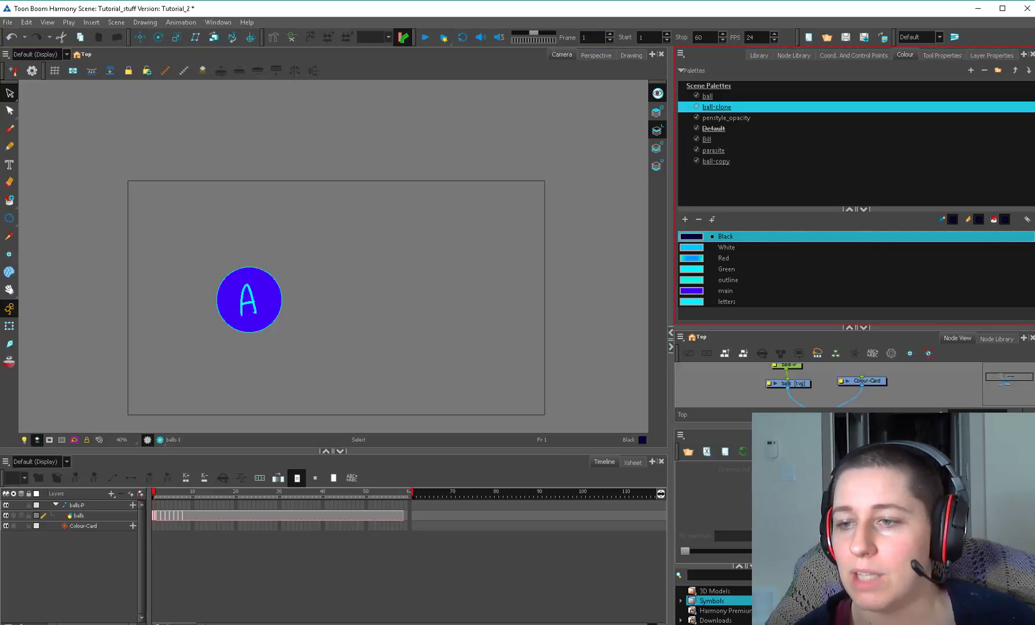
Try the ball-clone palette above ball in the list, return ball to the top, and reselect ball-clone.
left_click(1014, 70)
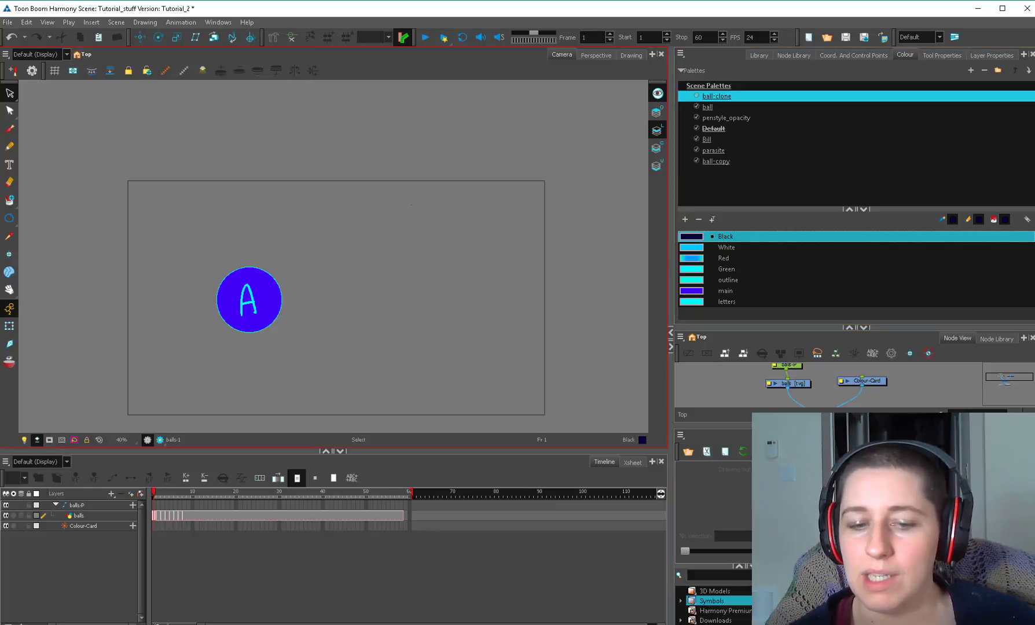
left_click(707, 106)
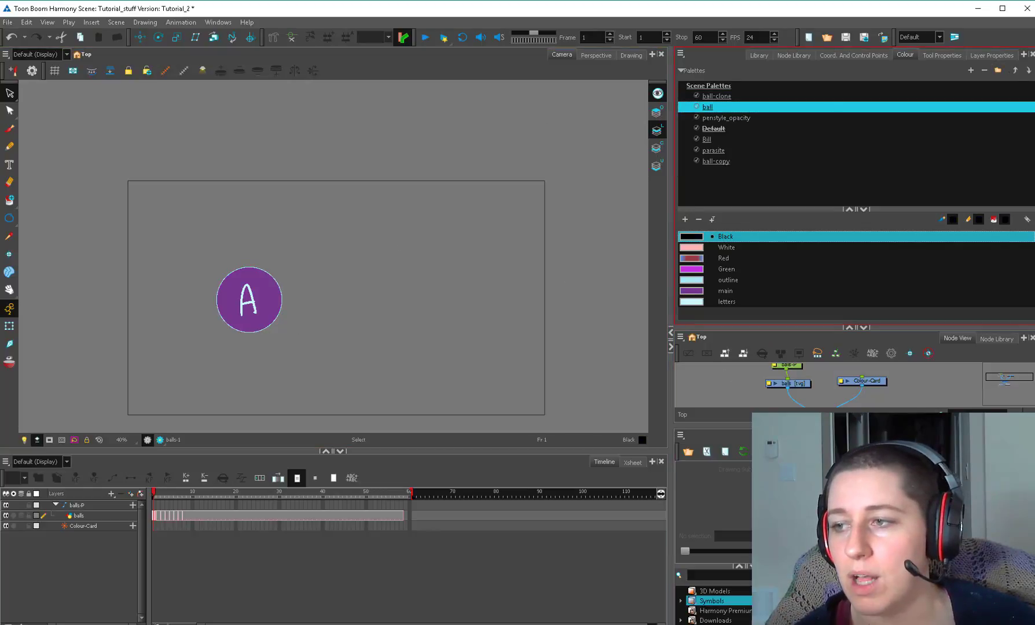
left_click(1014, 70)
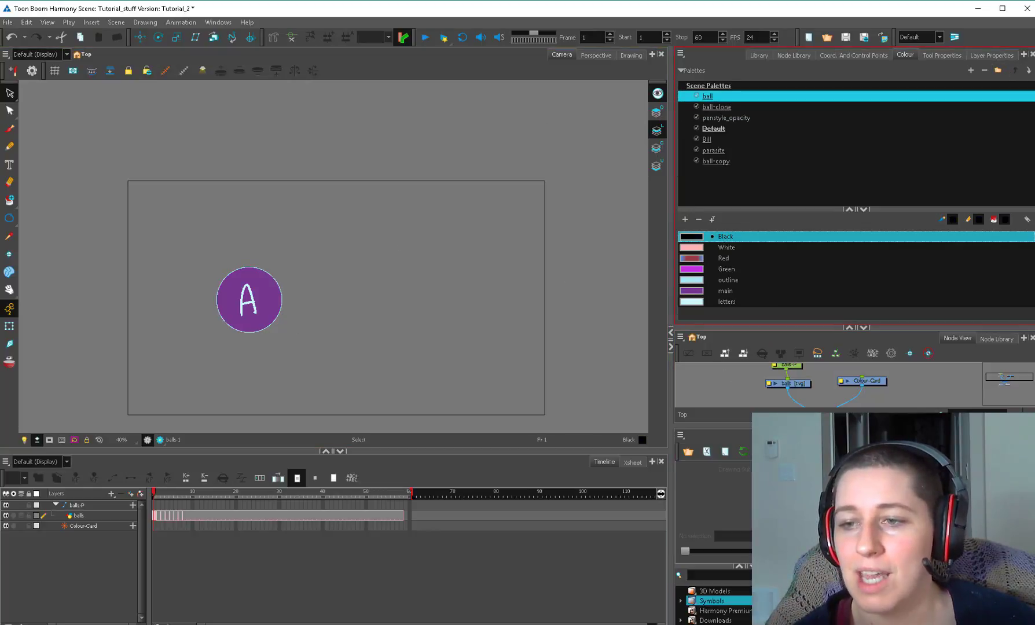
left_click(716, 106)
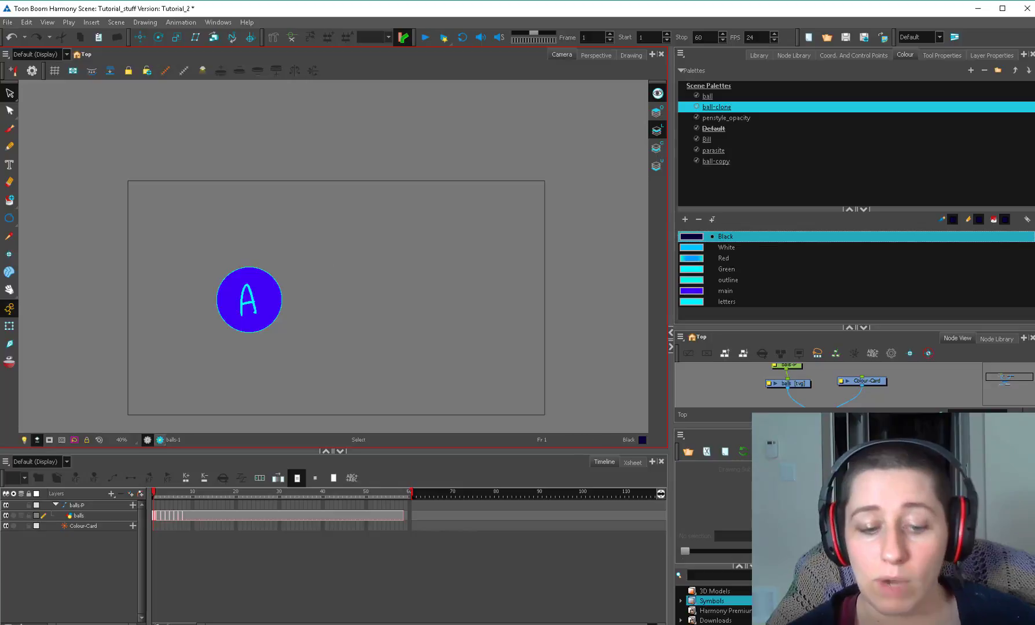
Preview the ball in Render View and compare its colours with the ball-clone, Default and ball-copy palettes selected.
left_click(159, 440)
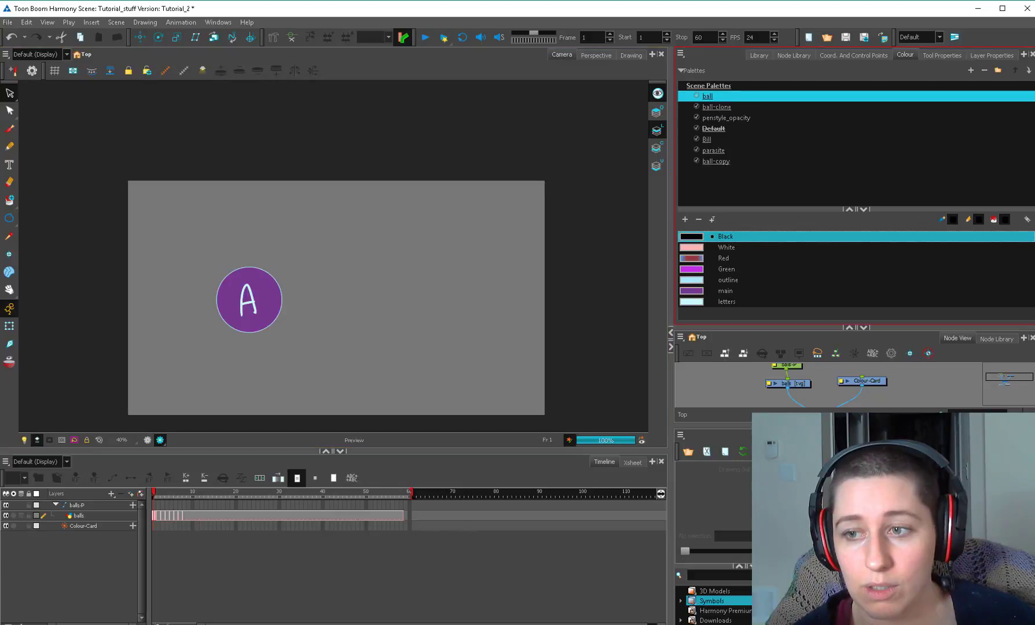
left_click(717, 107)
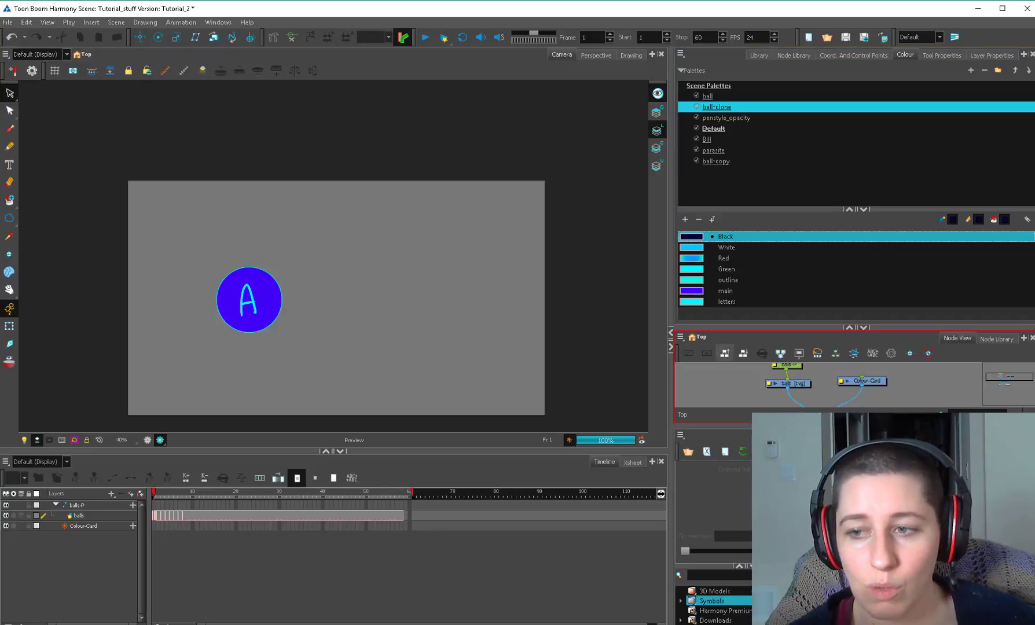
left_click(713, 128)
left_click(716, 161)
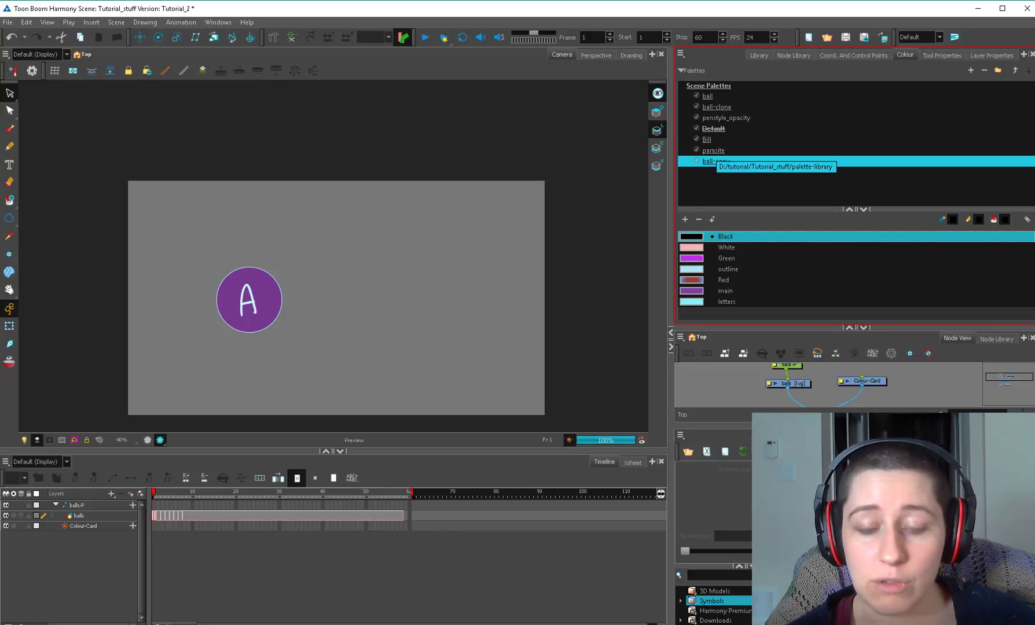
left_click(716, 107)
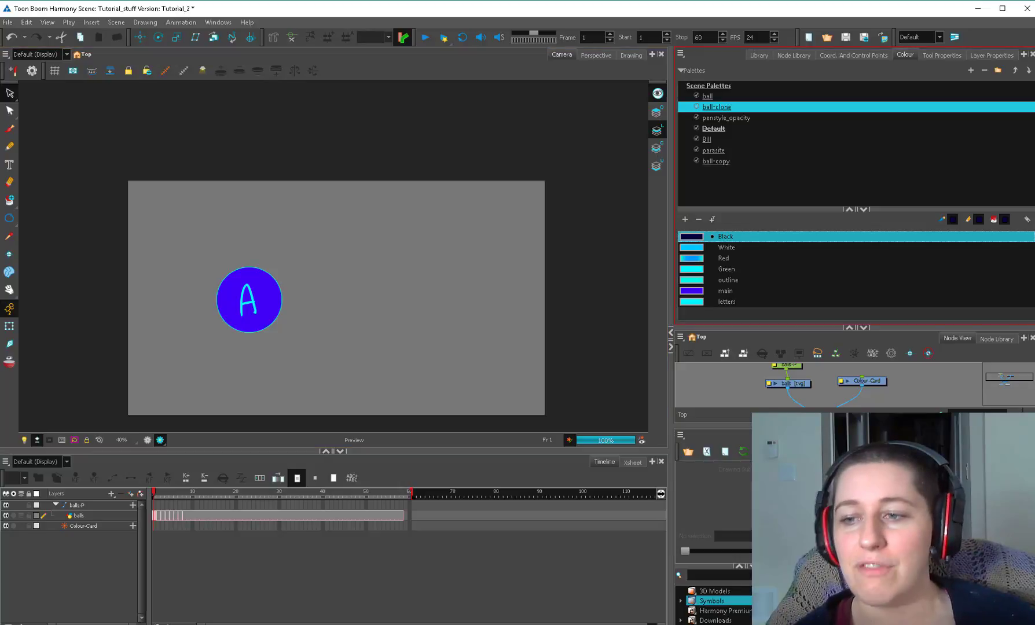
left_click(713, 128)
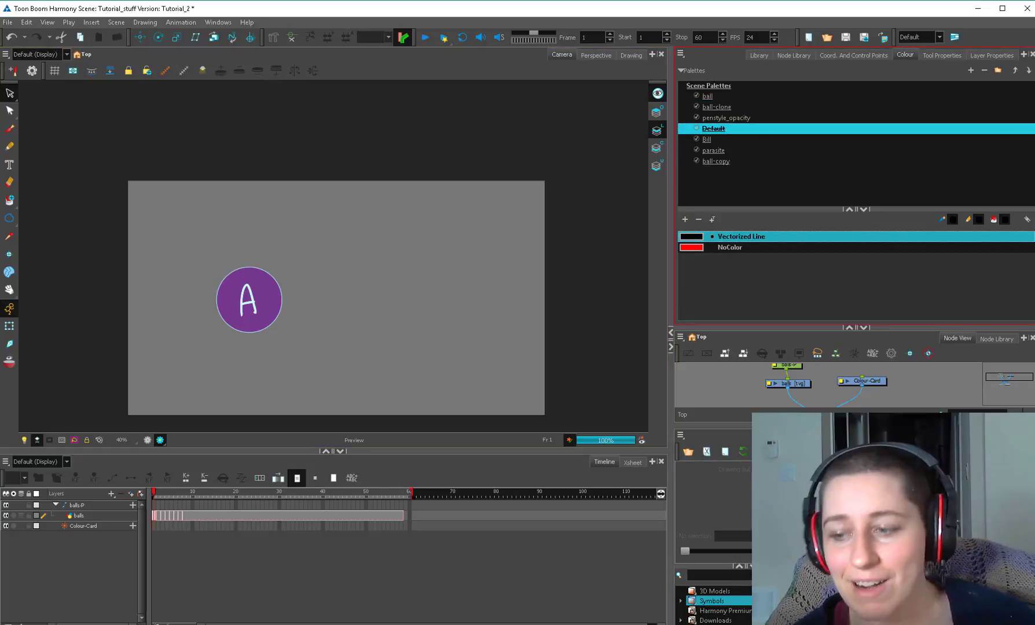
Insert a Colour-Override node from the favourite nodes between the balls drawing and the Composite.
left_click_drag(856, 328, 856, 237)
left_click(794, 55)
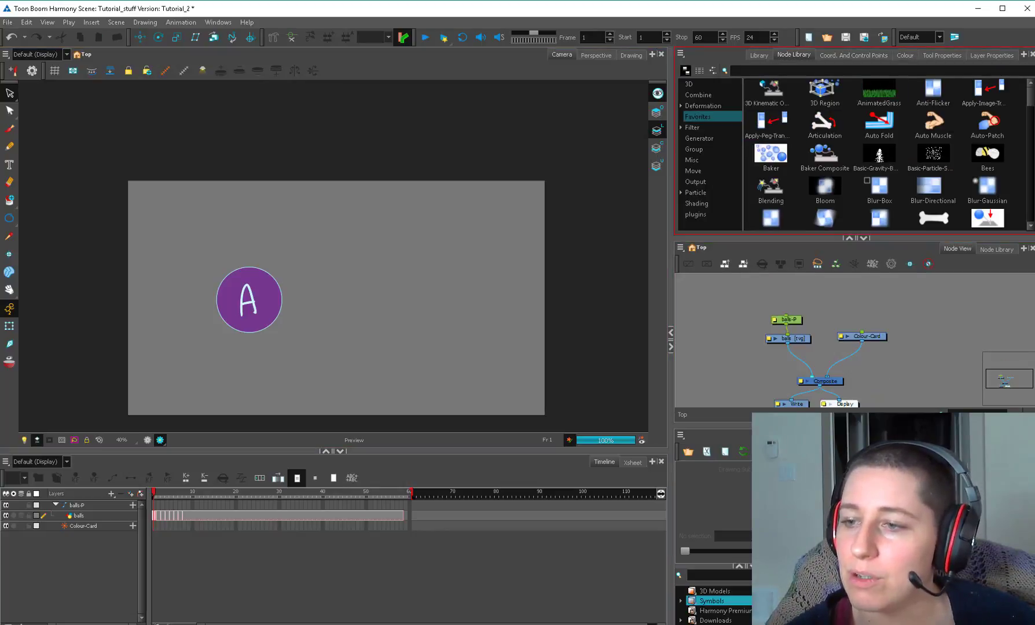
left_click(712, 116)
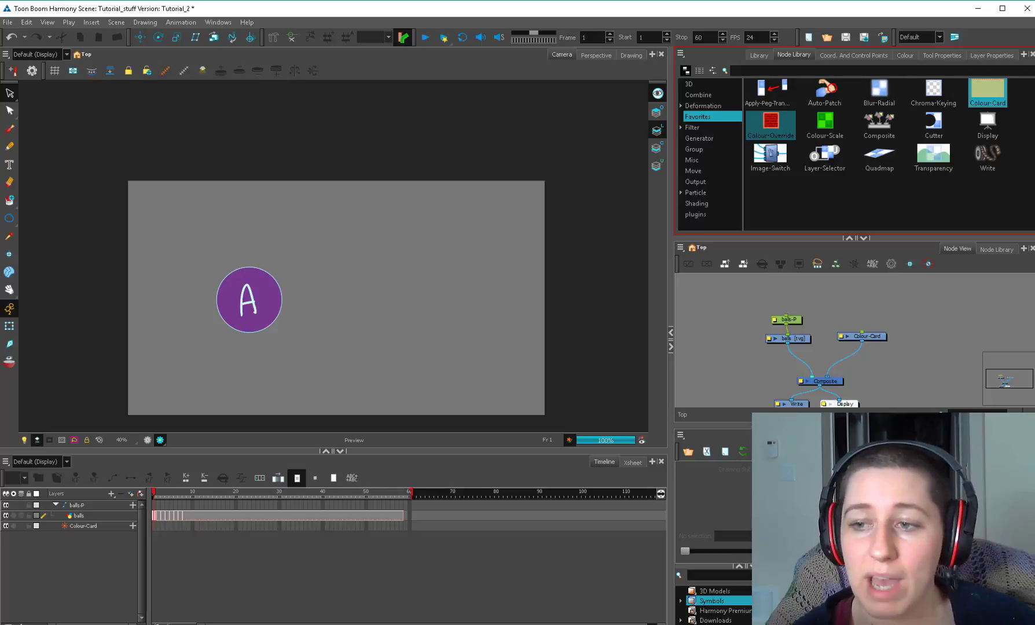
left_click(770, 125)
left_click_drag(770, 125, 779, 360)
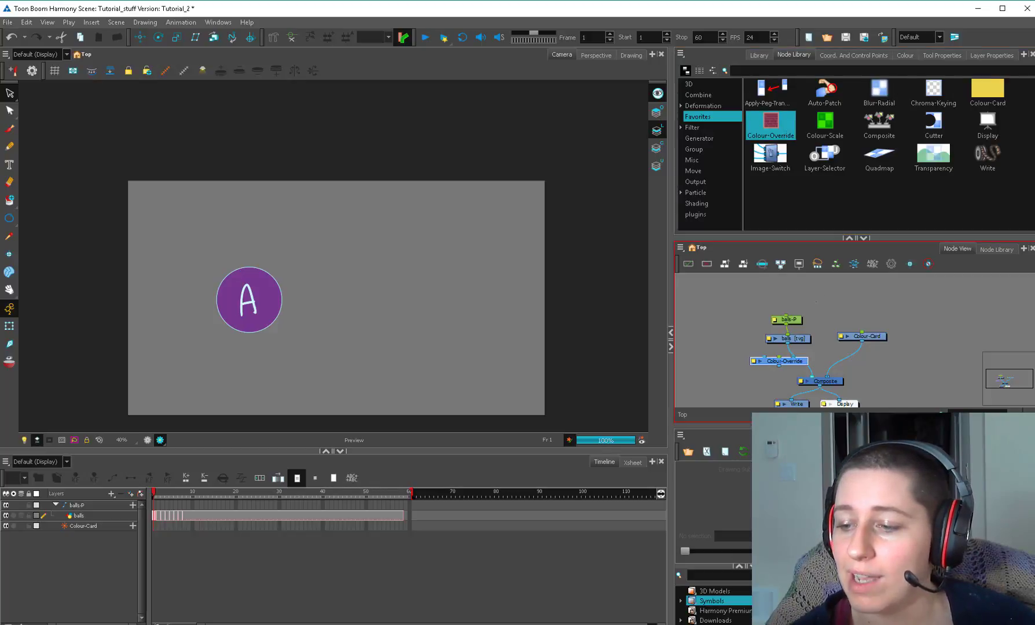
Add the ball-clone palette as a whole palette override in the Colour-Override node's properties.
left_click(754, 356)
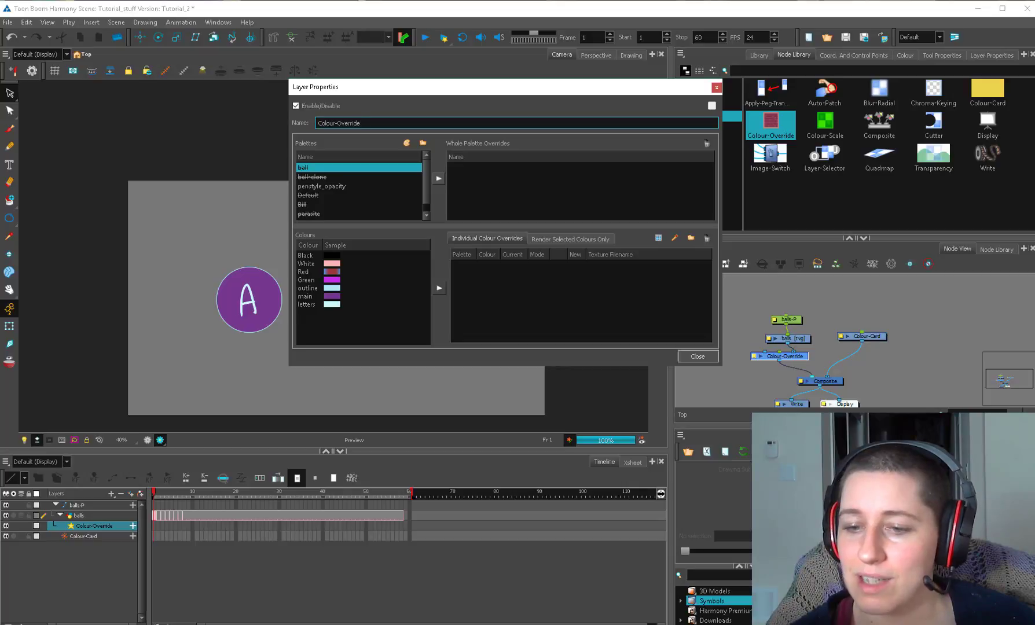
left_click_drag(790, 339, 791, 335)
left_click_drag(426, 180, 426, 180)
left_click(324, 177)
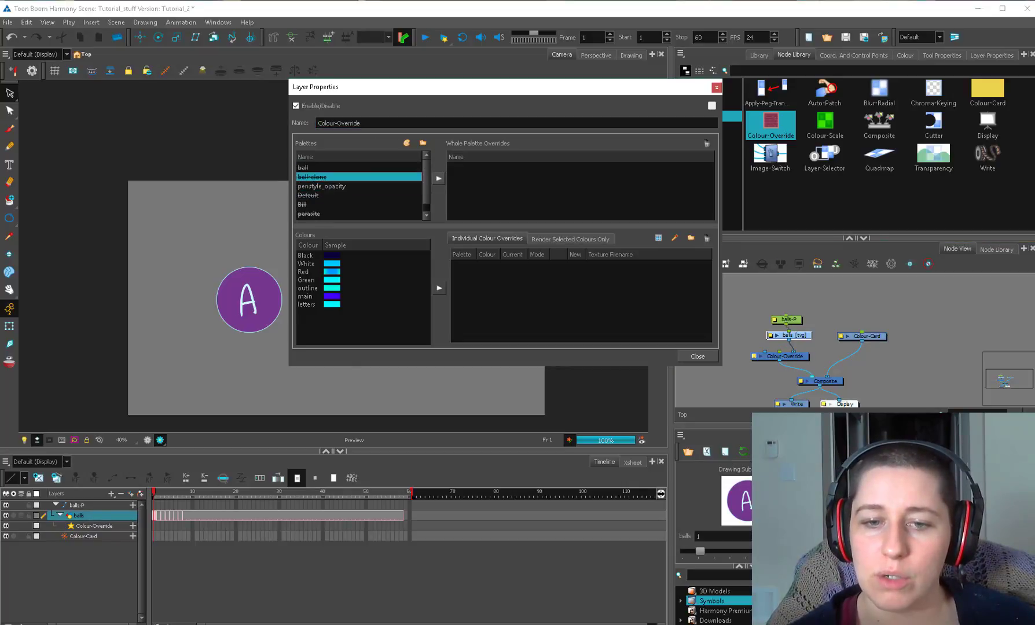
left_click(438, 179)
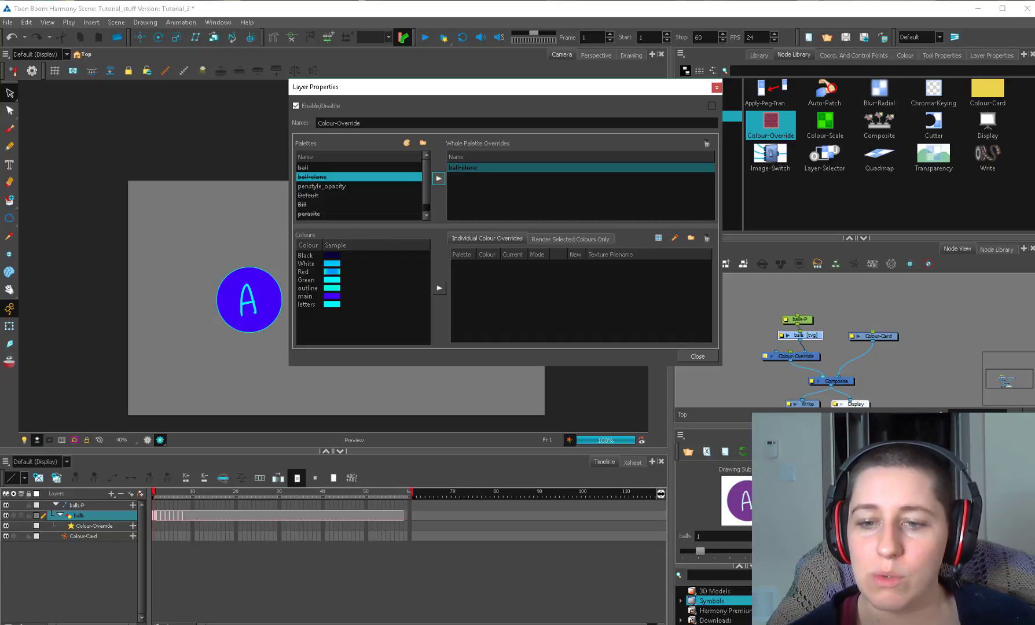
left_click(738, 307)
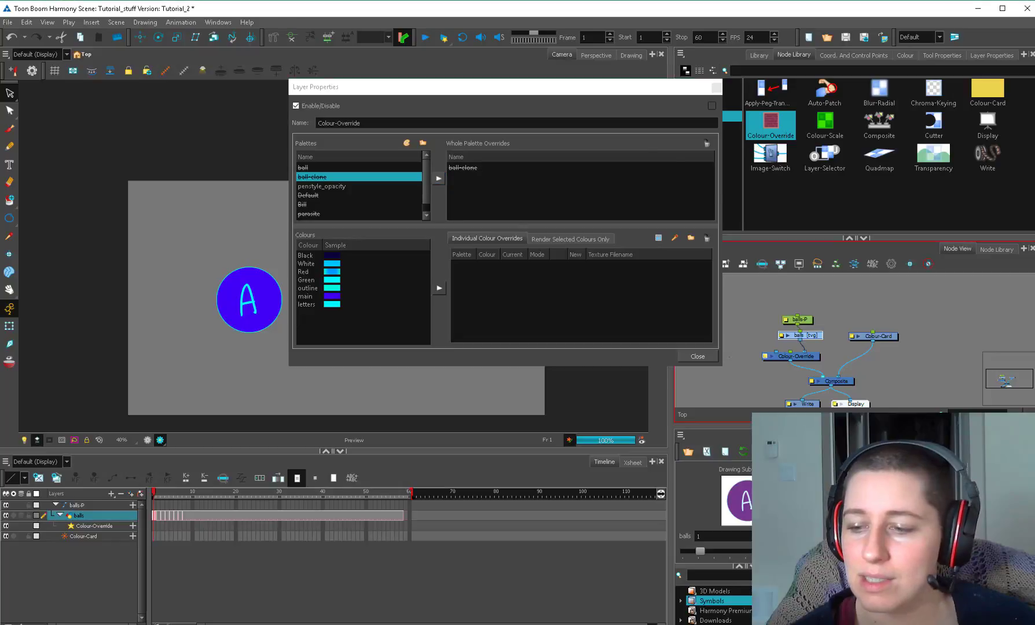
Check the ball's overridden colours in Render View while selecting the ball, ball-clone and penstyle_opacity palettes in turn.
left_click(904, 55)
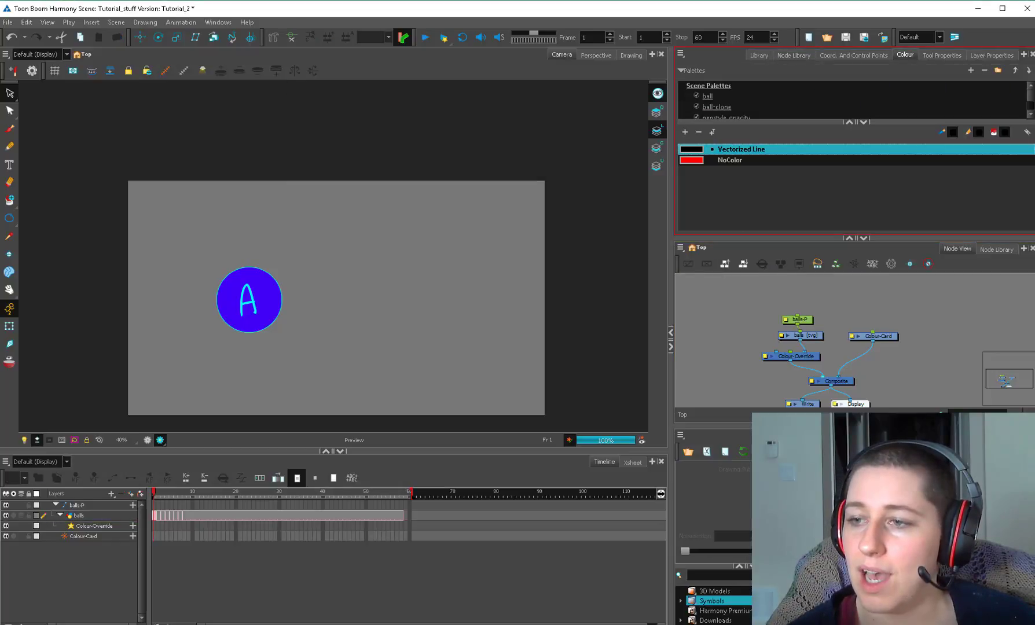
left_click(707, 97)
left_click(716, 97)
left_click(725, 107)
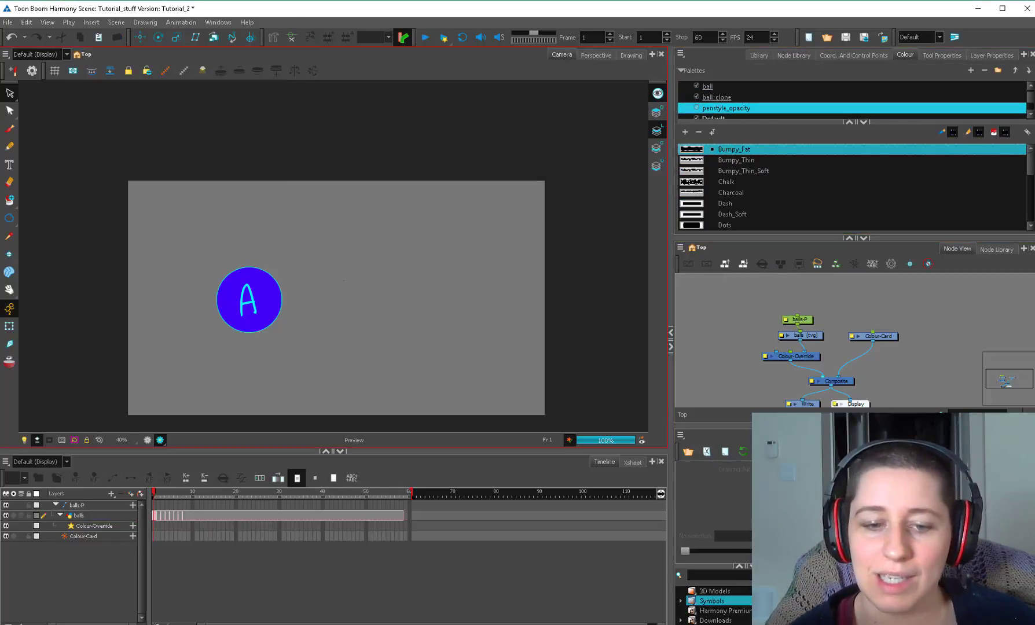
left_click(716, 97)
left_click(707, 87)
left_click(717, 96)
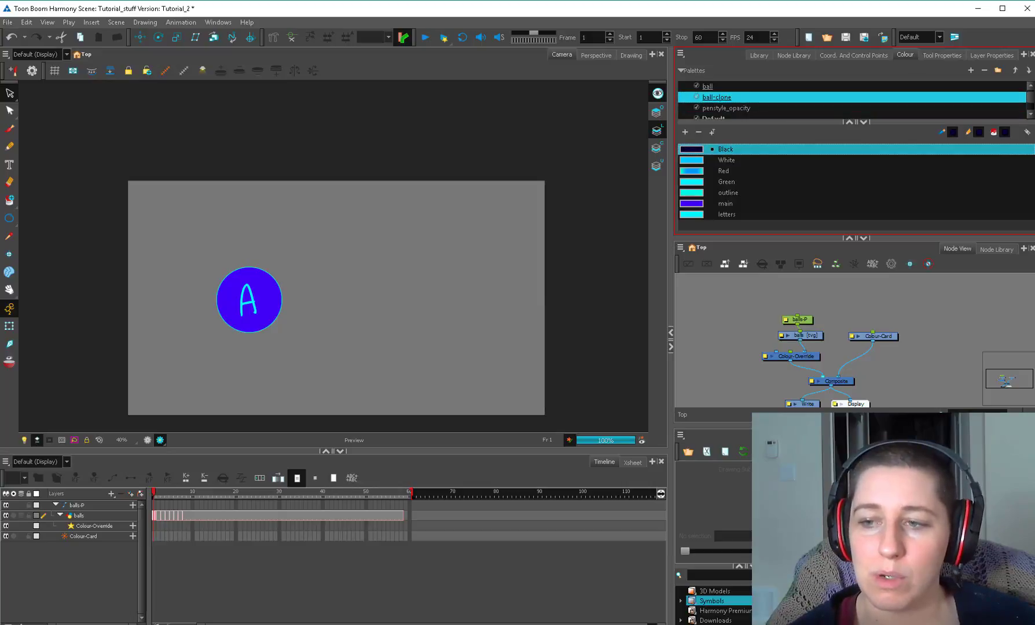
left_click(726, 107)
Switch to OpenGL View and compare the ball's colours with the ball, ball-clone and penstyle_opacity palettes selected.
left_click(147, 440)
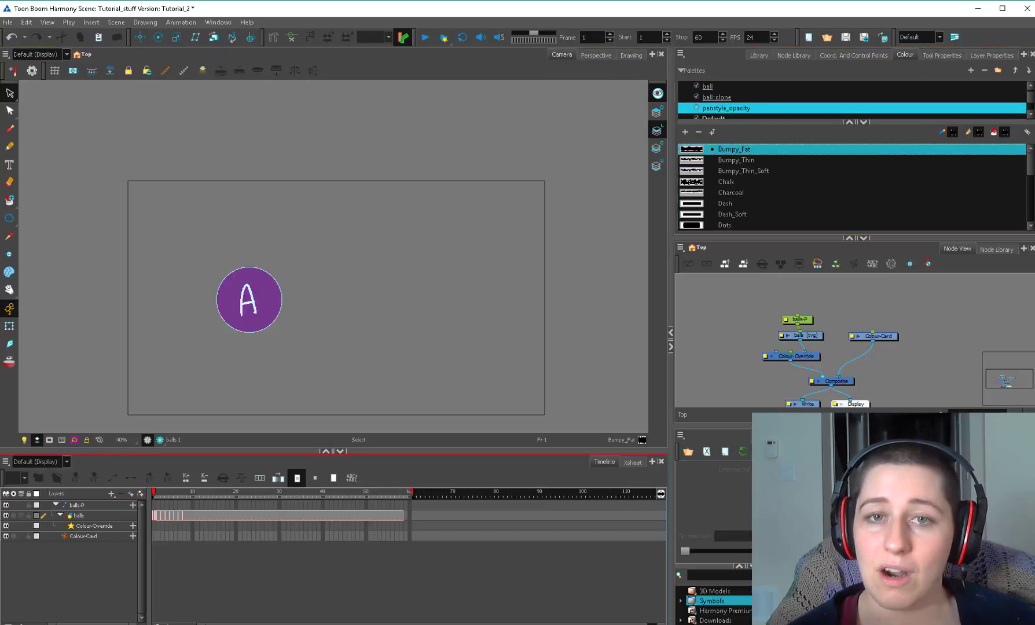
left_click(707, 86)
left_click(717, 97)
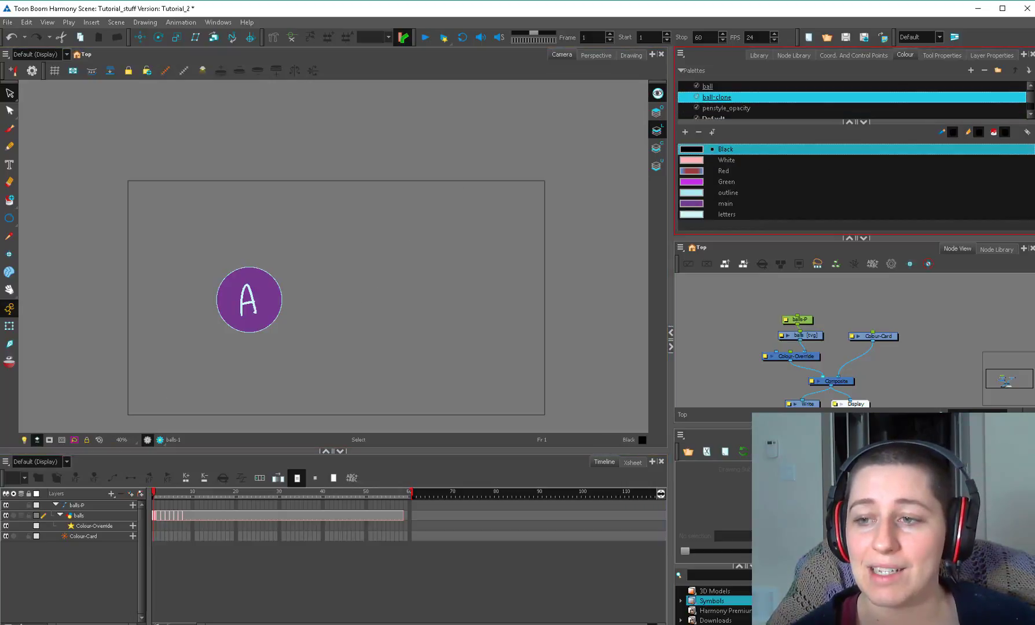
left_click(707, 86)
left_click(717, 97)
left_click(707, 86)
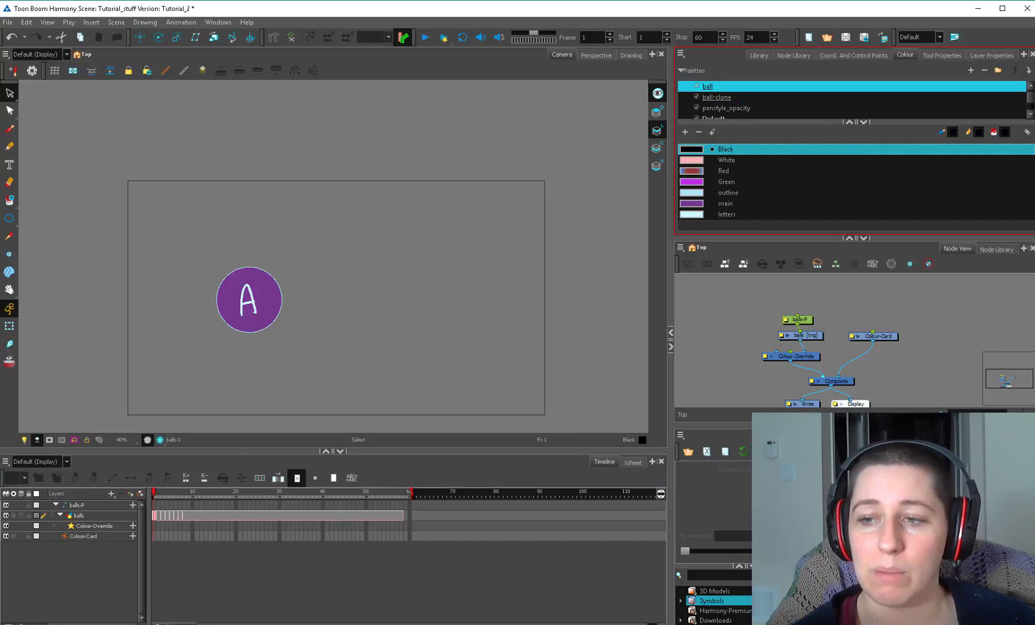
left_click(726, 108)
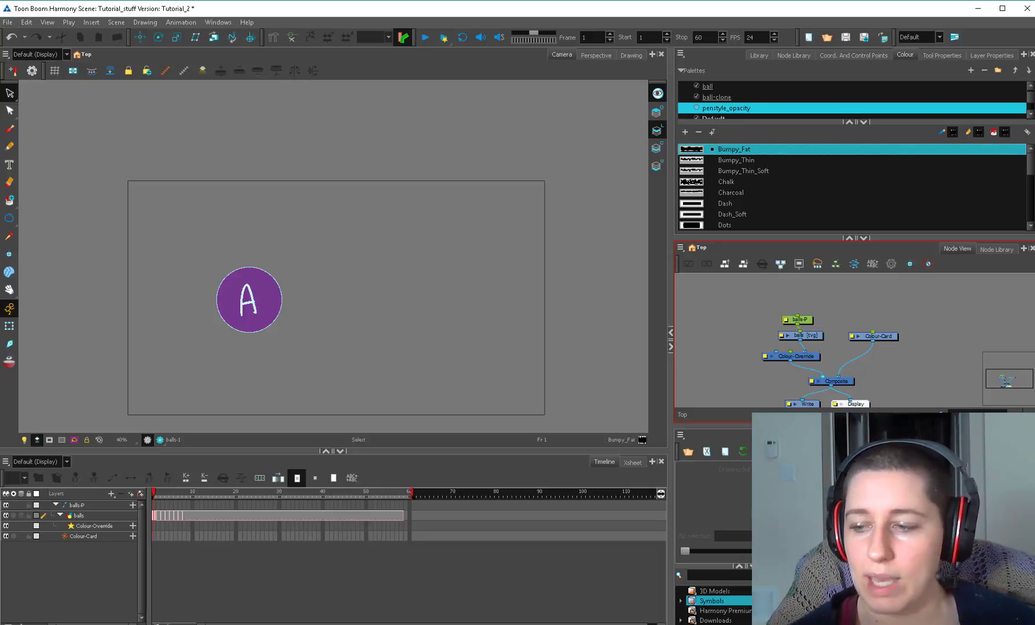
Replace the Colour-Override node's ball-clone palette override with an individual colour override for the ball palette's main swatch.
left_click_drag(885, 370, 897, 343)
left_click(805, 328)
left_click(707, 86)
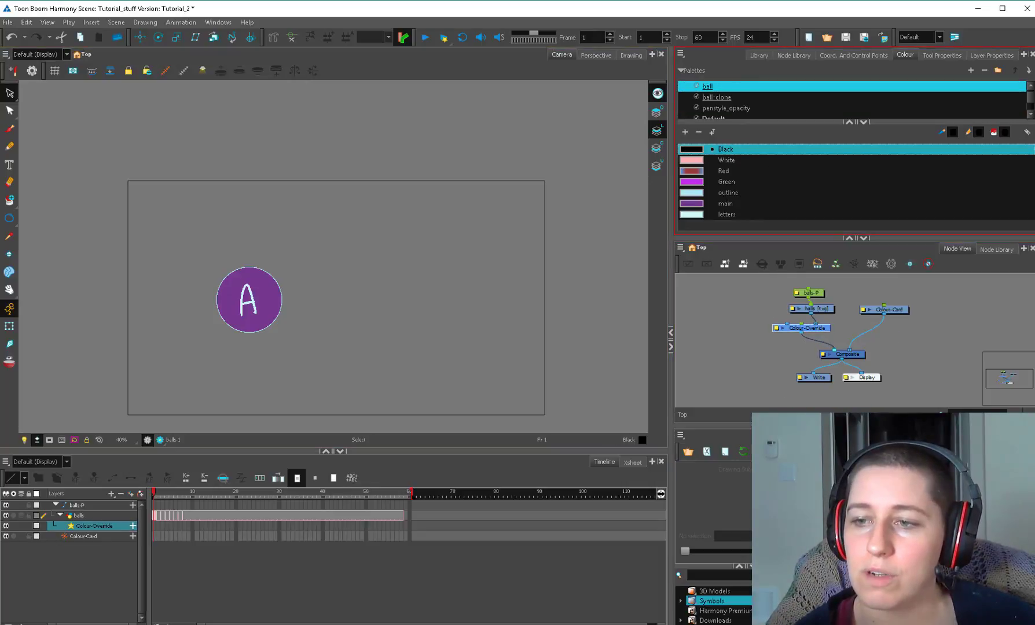
double_click(807, 327)
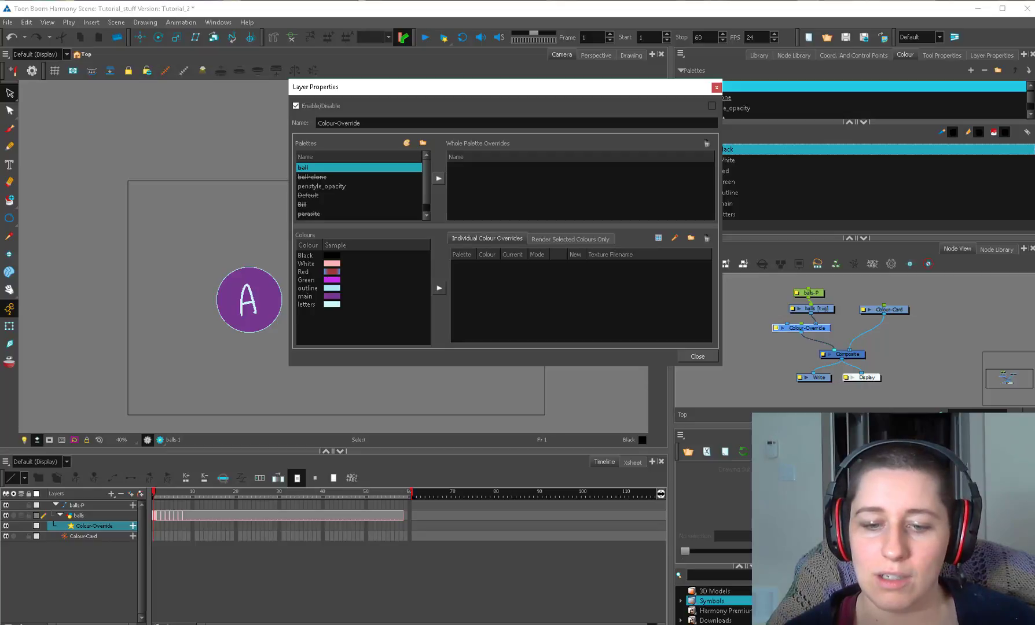
left_click(305, 296)
left_click(438, 287)
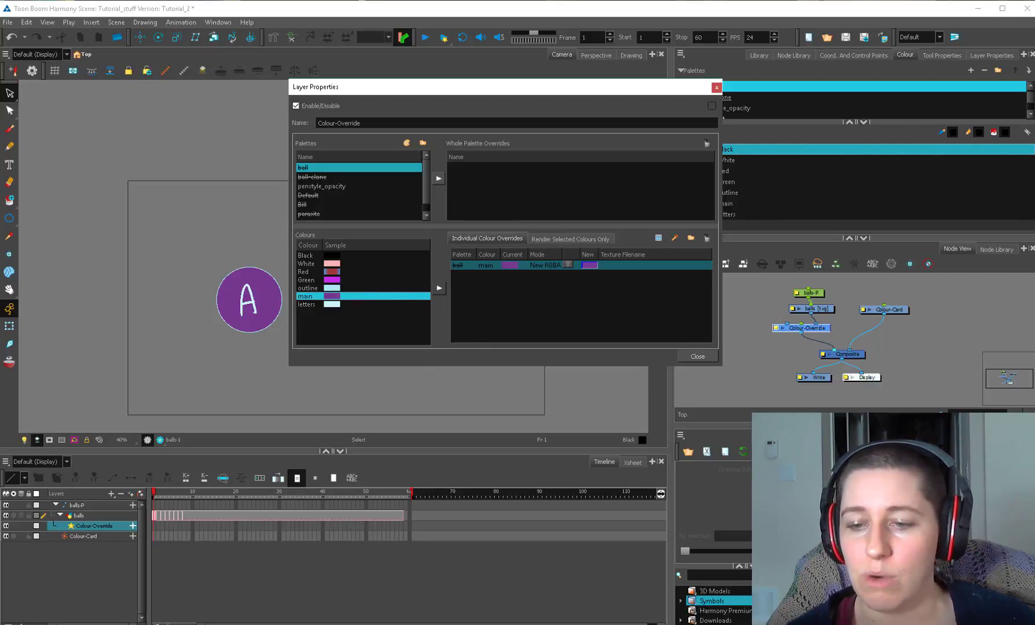
Shift the main swatch's override hue to green and preview the ball in Render View.
left_click(589, 264)
left_click(589, 265)
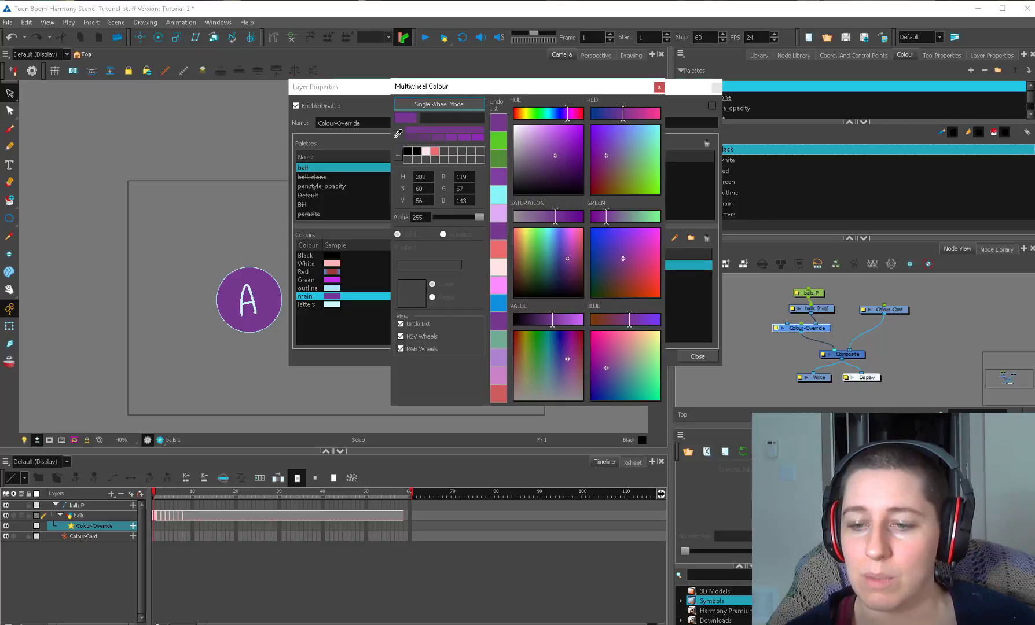
left_click(535, 113)
left_click(659, 87)
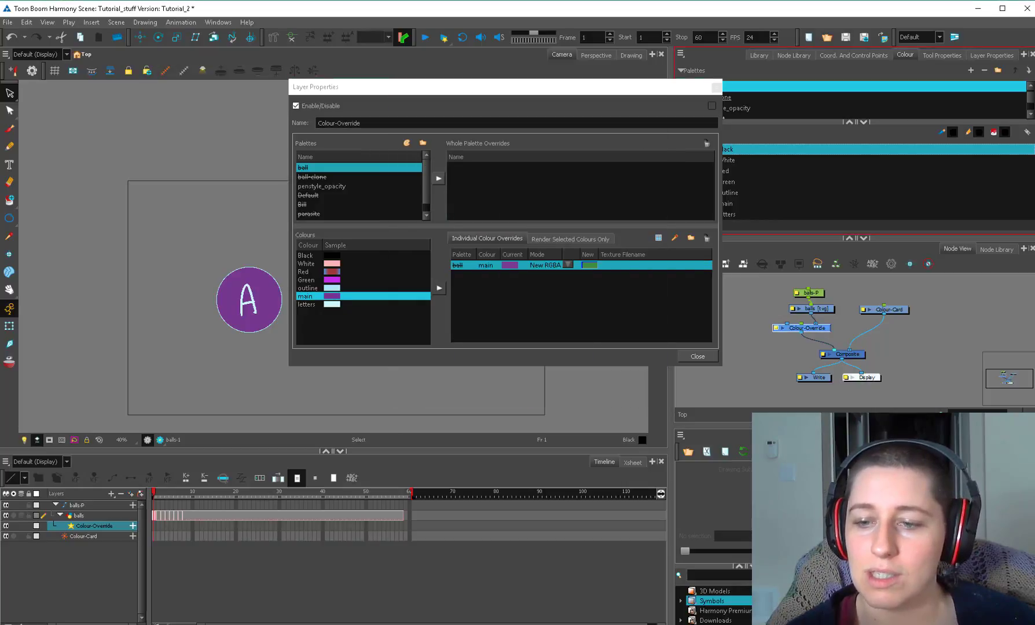
key("Escape")
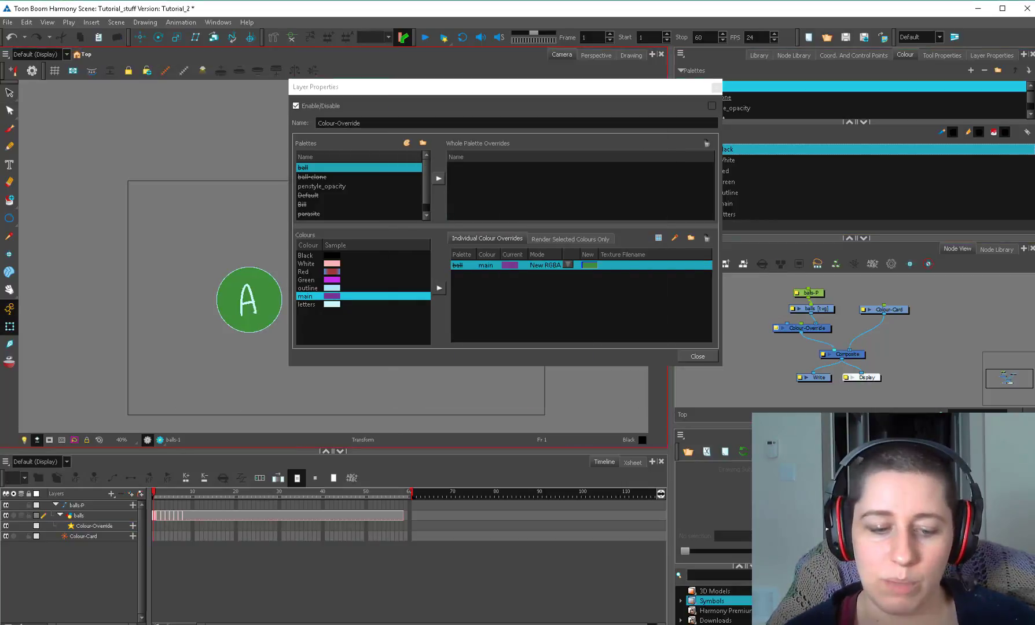
left_click(160, 440)
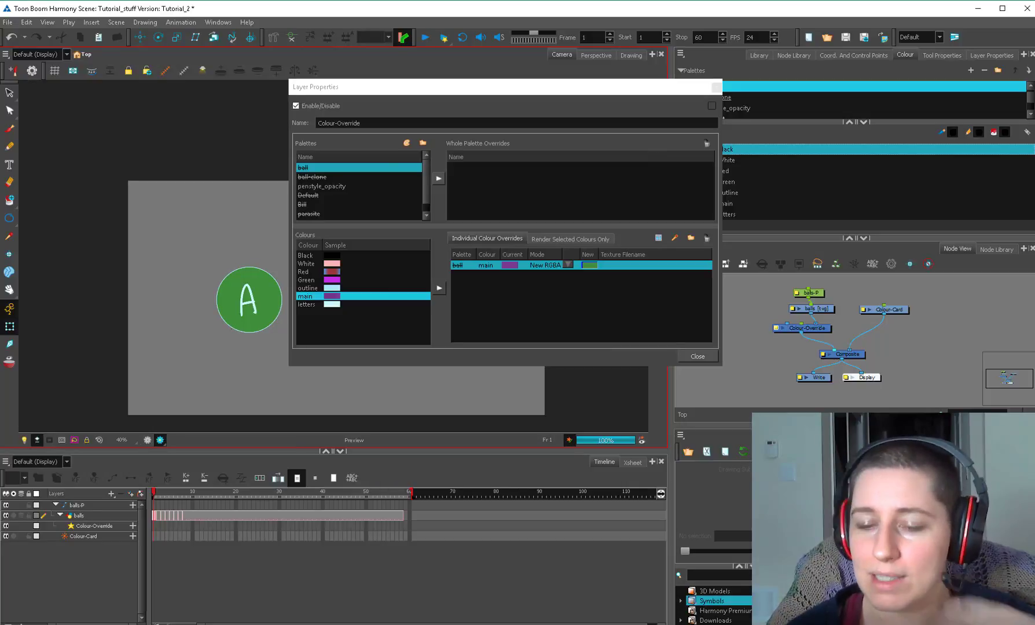
Replace the main swatch's override with Render Selected Colours limited to that swatch, and enable Apply to Matte Ports on Input Effects.
left_click_drag(776, 328, 767, 327)
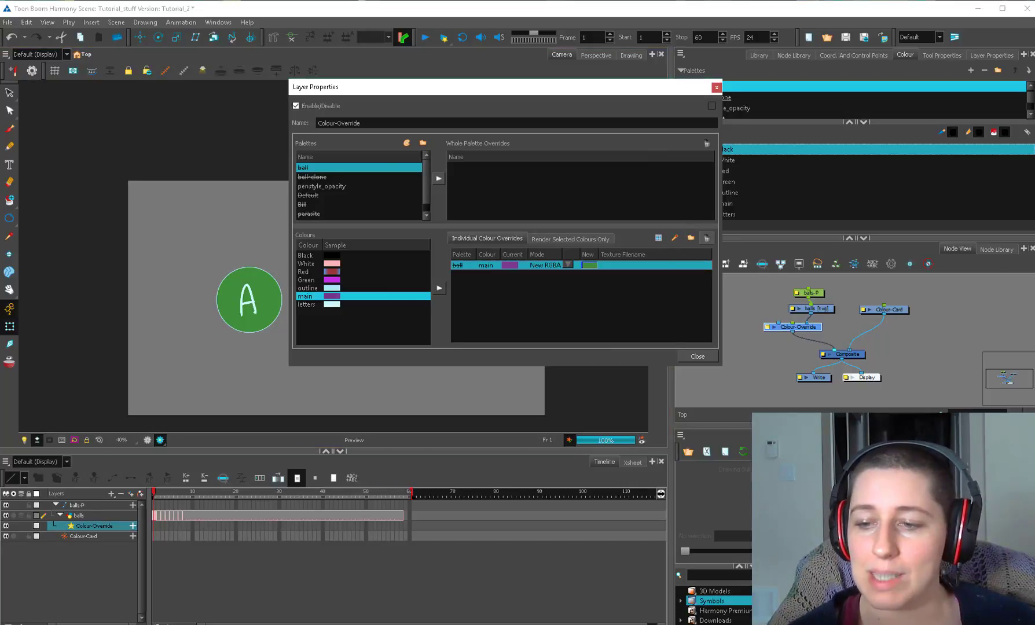
left_click(706, 238)
left_click(570, 238)
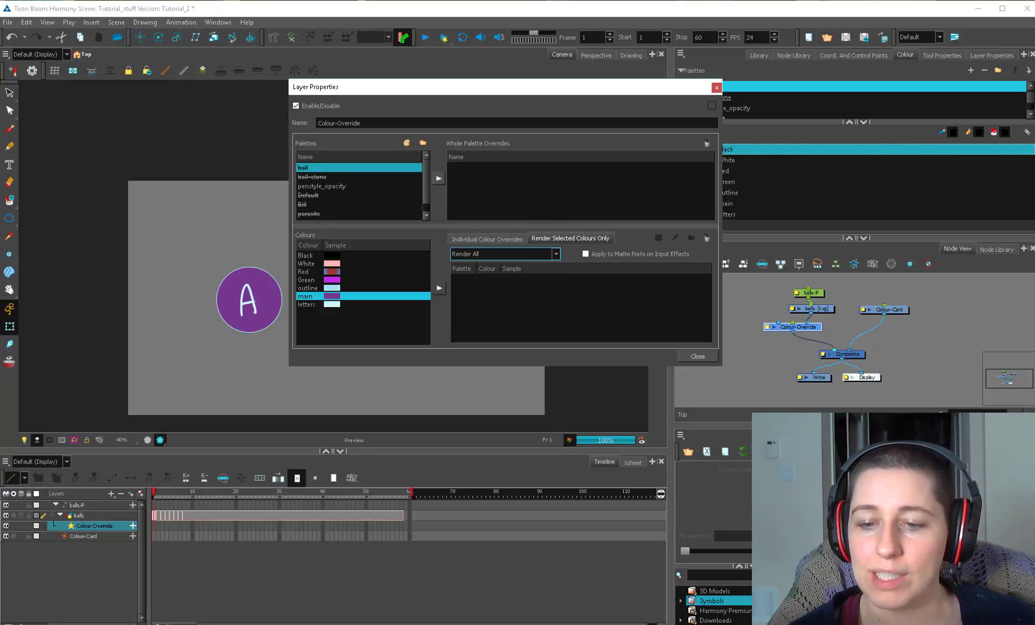
left_click(503, 253)
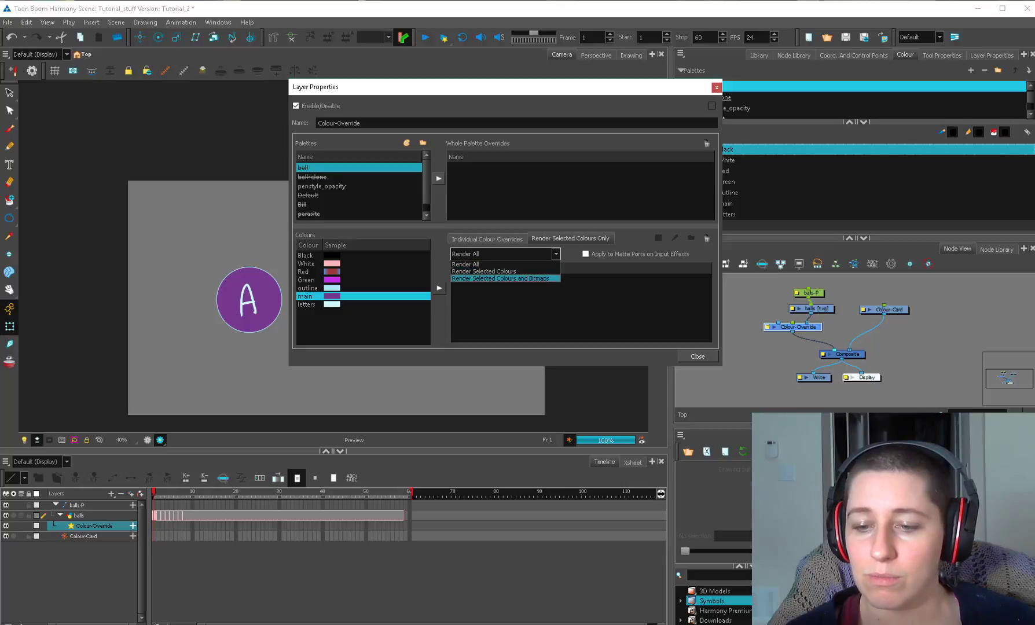
left_click(484, 271)
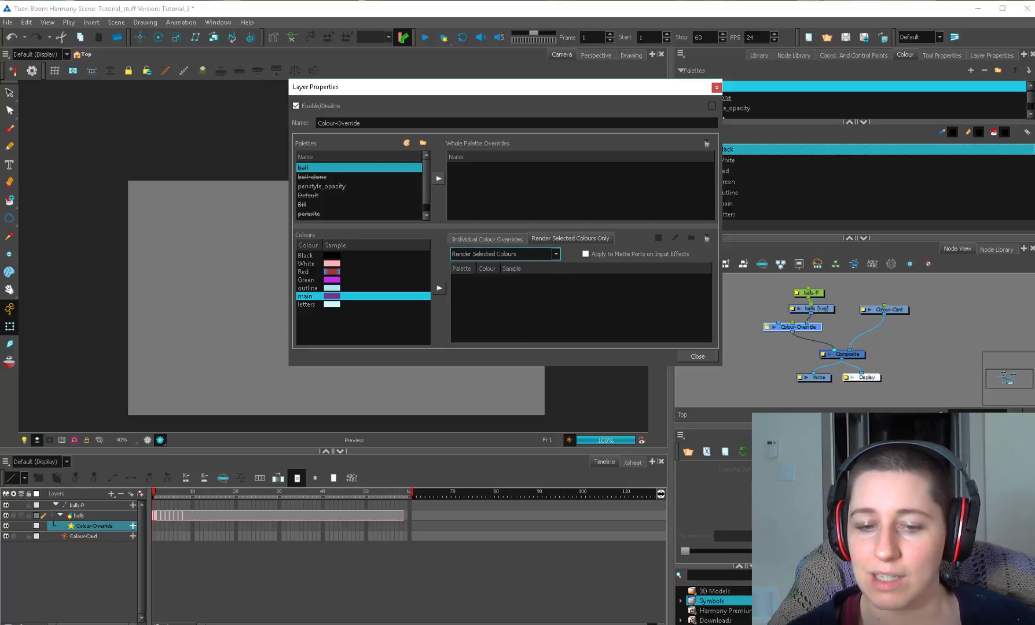
left_click(439, 288)
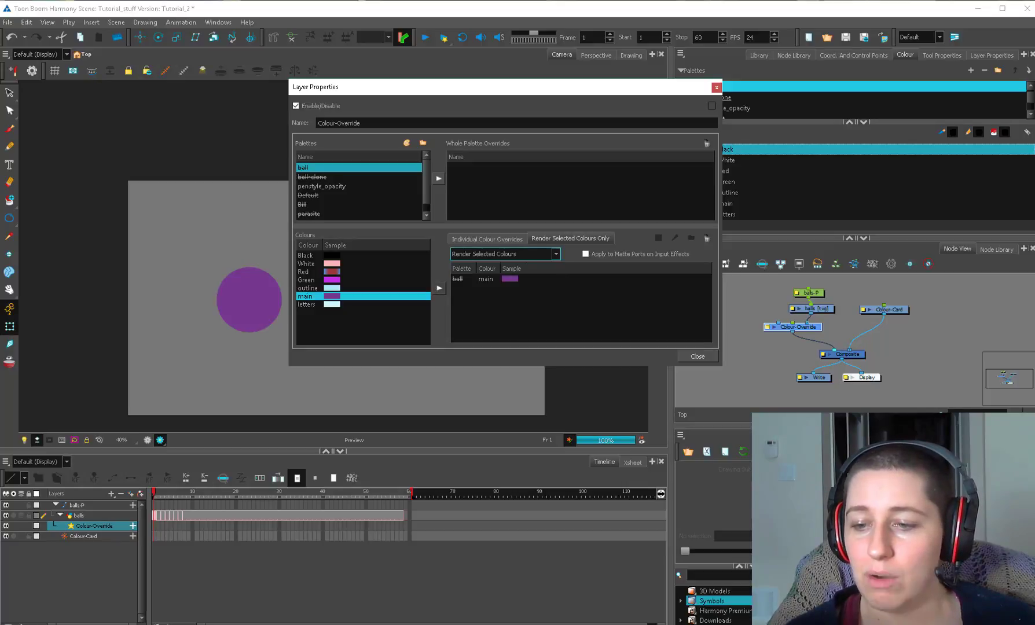
left_click(586, 254)
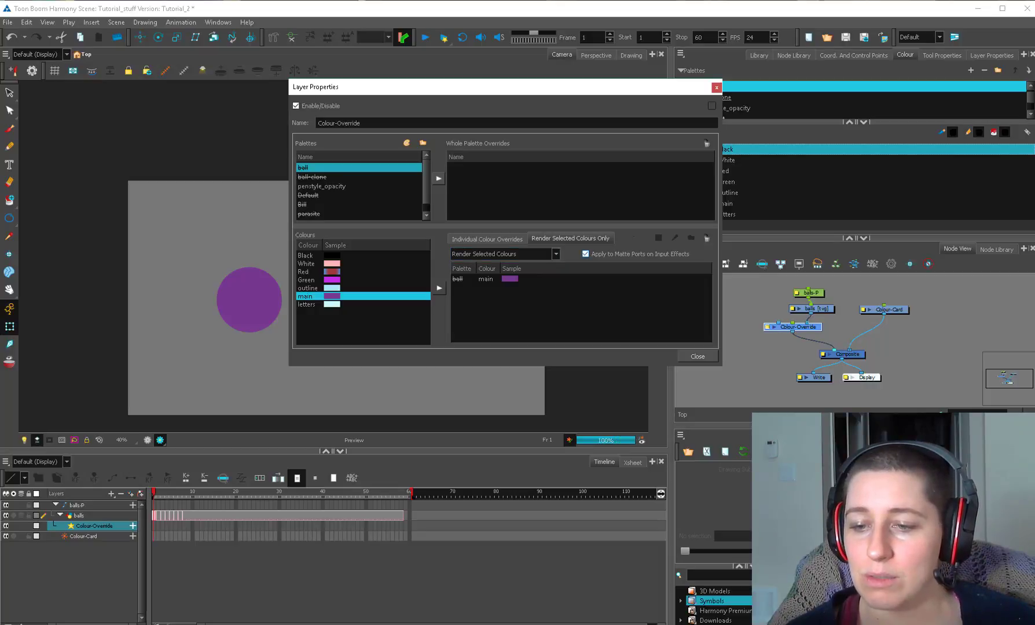
left_click(697, 356)
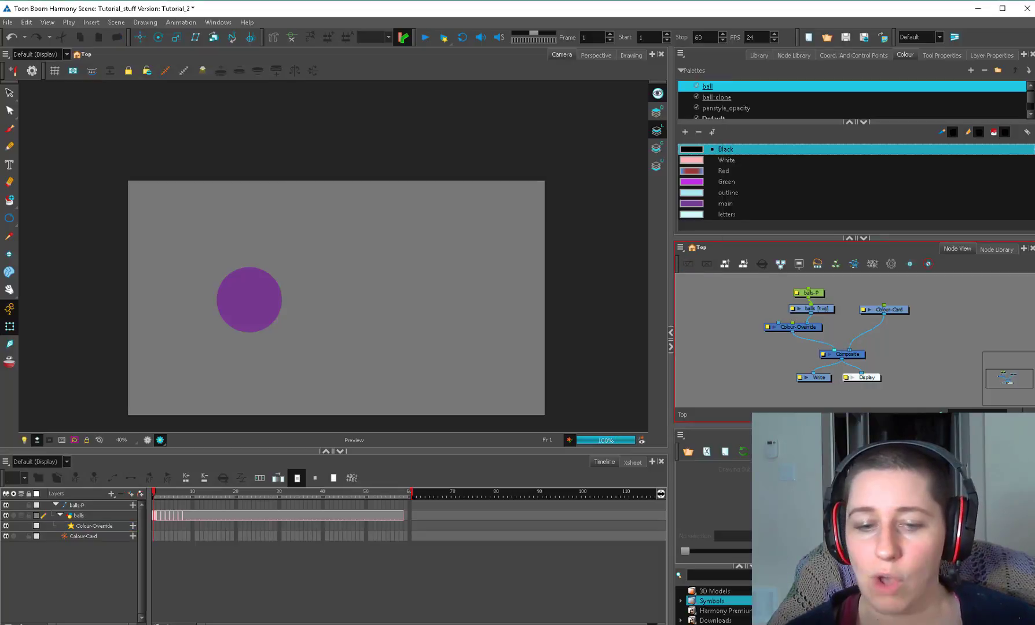
Connect the balls drawing directly to the Composite, delete the Colour-Override node and tidy the remaining nodes.
left_click_drag(811, 313, 831, 347)
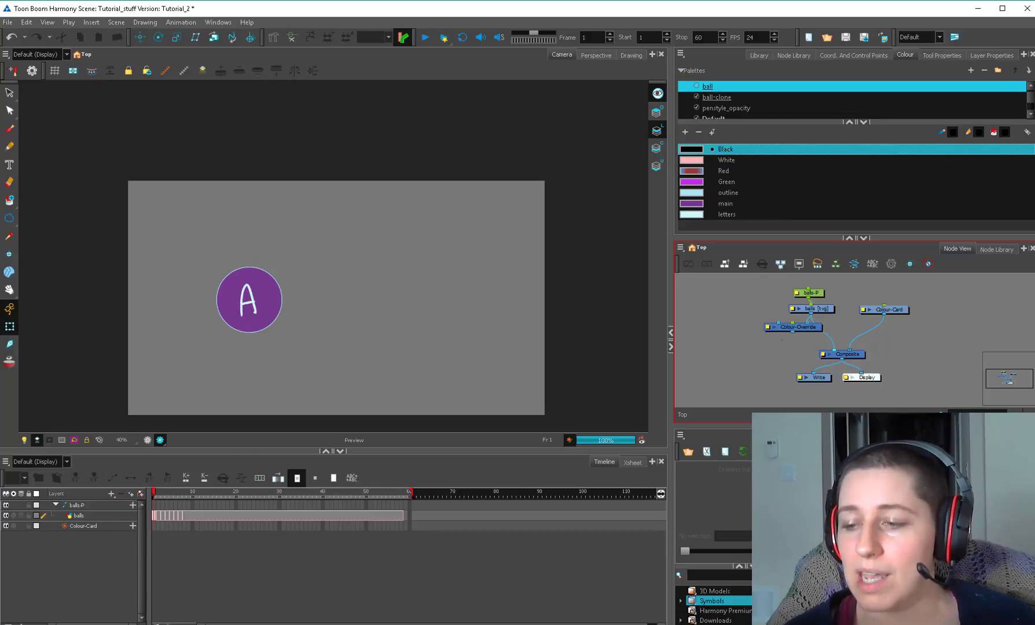
left_click(782, 327)
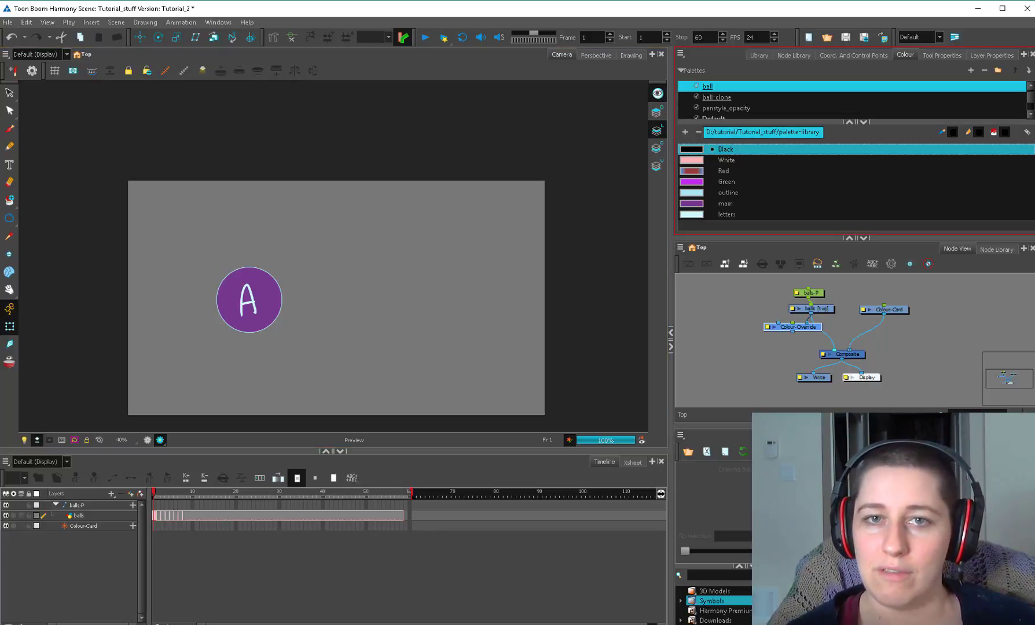
left_click_drag(790, 327, 807, 310)
key("Delete")
left_click_drag(809, 293, 810, 289)
left_click(837, 291)
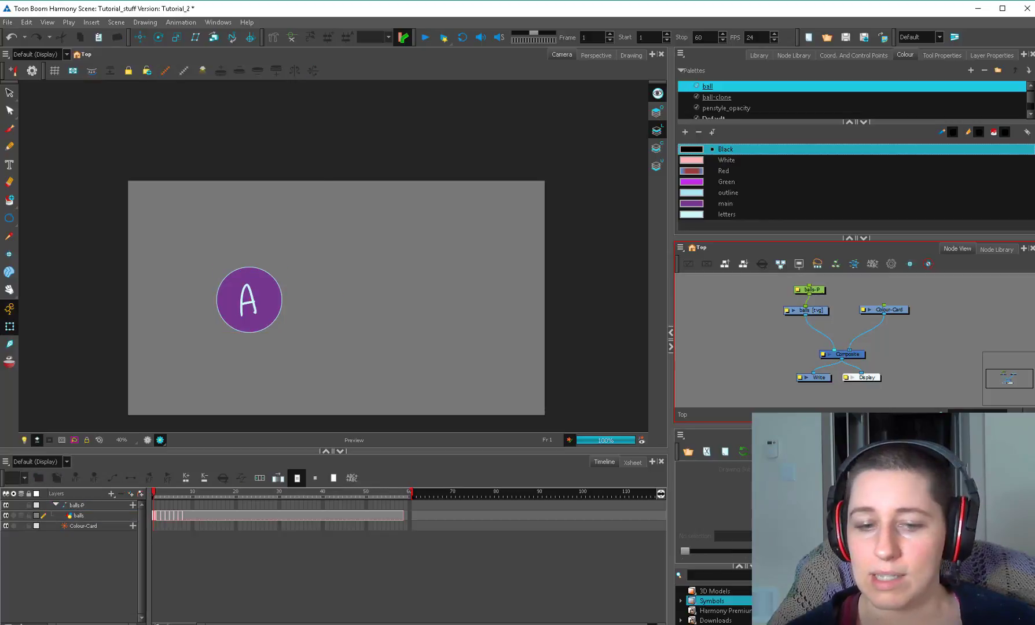
Insert a Colour-Scale node between the balls drawing and the Composite, and set its Value to 0.8.
left_click(794, 55)
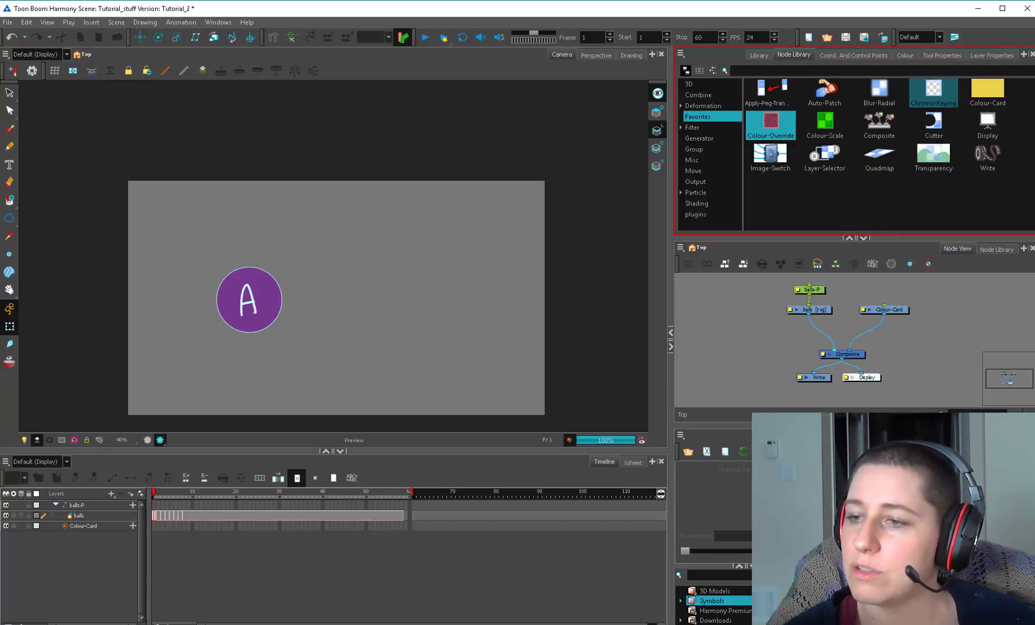
left_click_drag(825, 125, 820, 328)
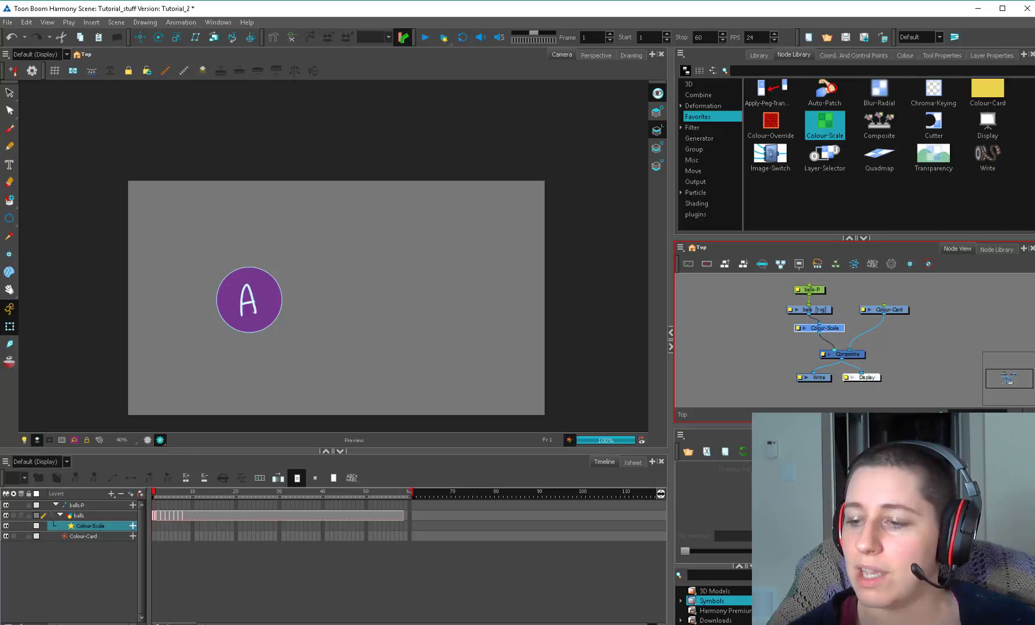
left_click(798, 328)
left_click_drag(355, 86, 447, 162)
left_click(423, 303)
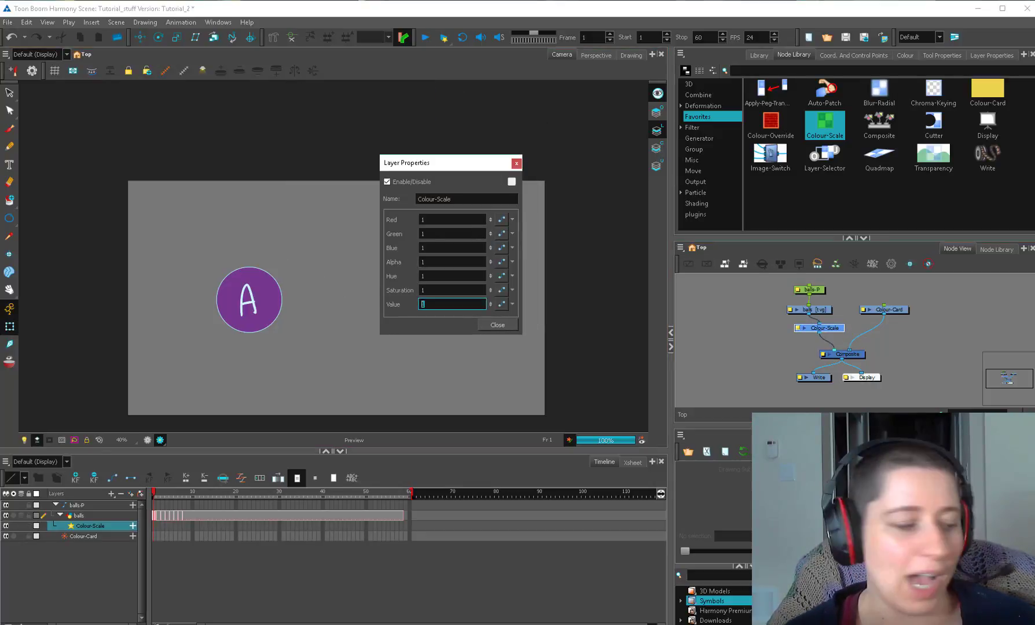
key("BackSpace")
type("0.8")
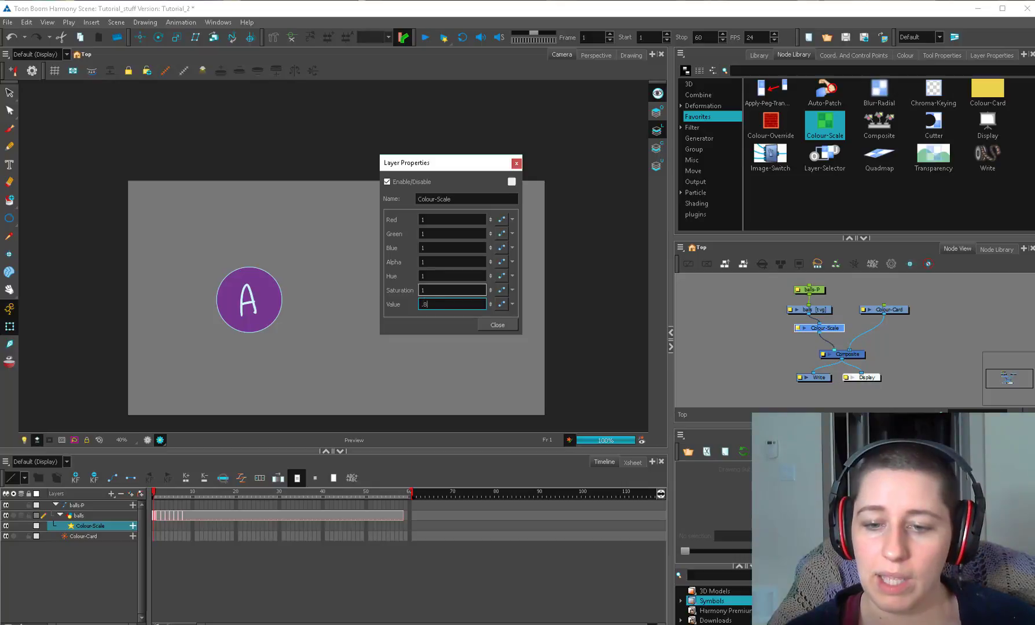
Set the Colour-Scale node's Blue to 1.2 and Saturation to 1.2, closing its properties.
left_click(423, 247)
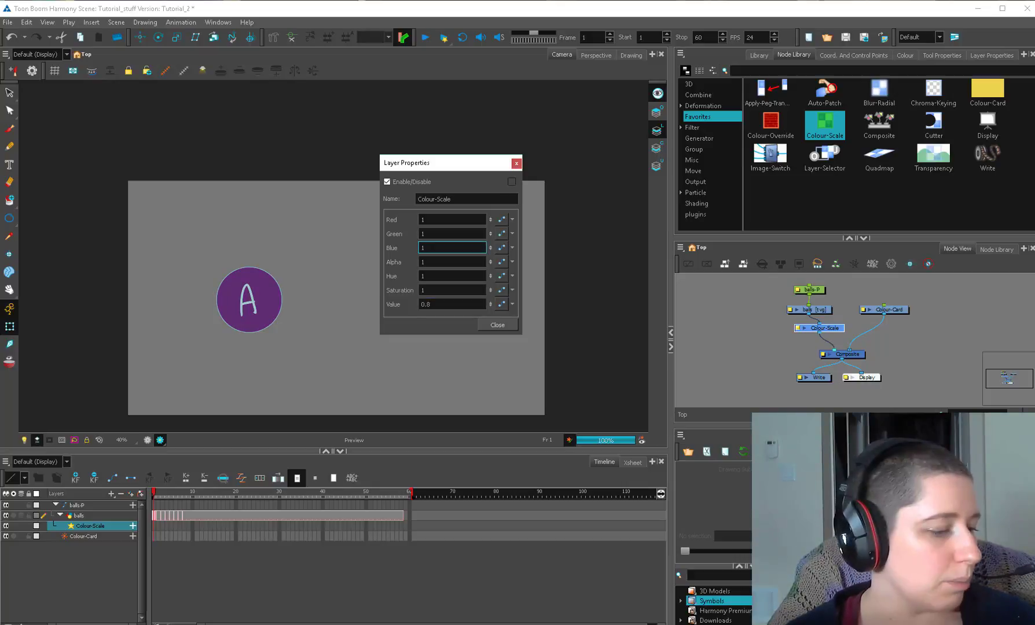
type(".2")
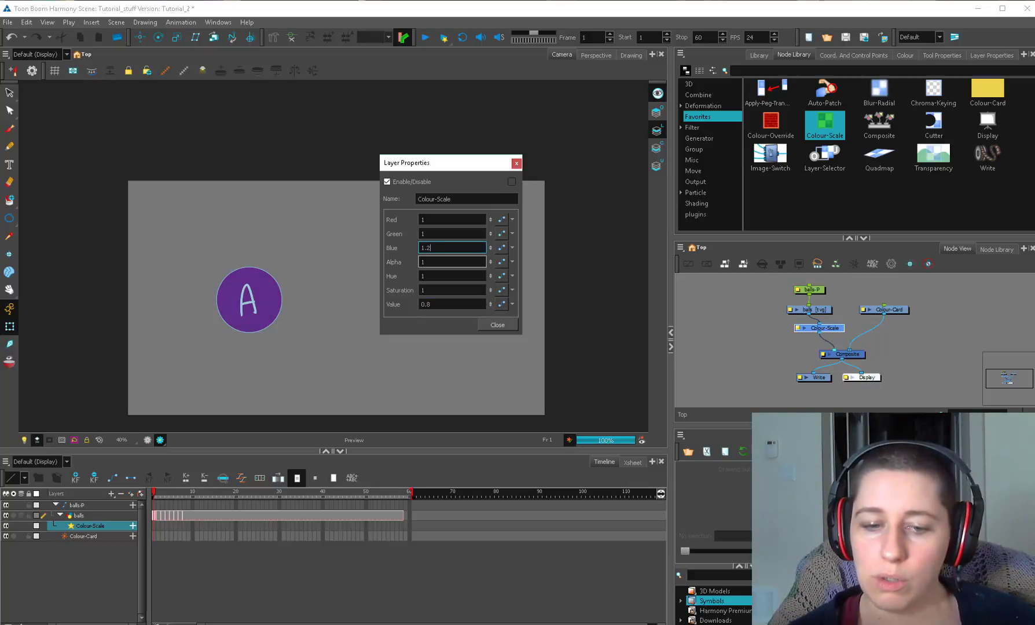
left_click(426, 290)
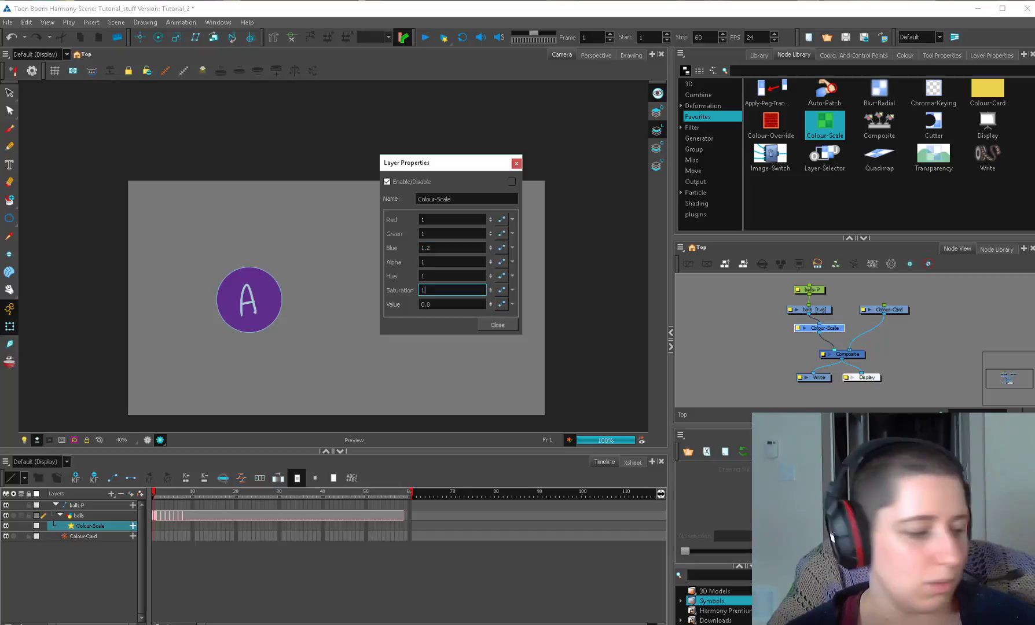
type(".2")
key("Return")
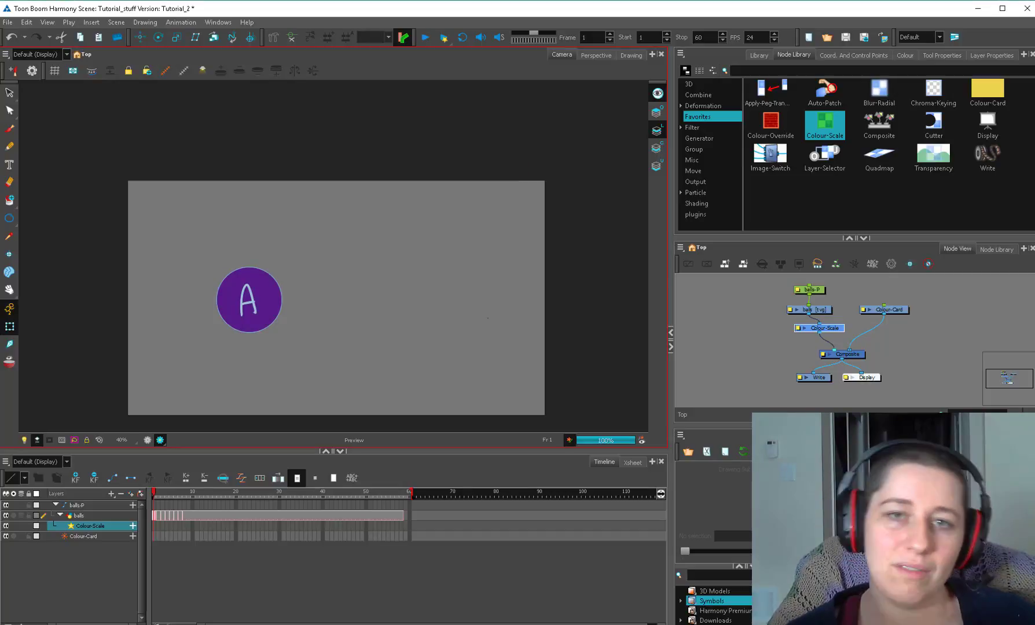
left_click(755, 341)
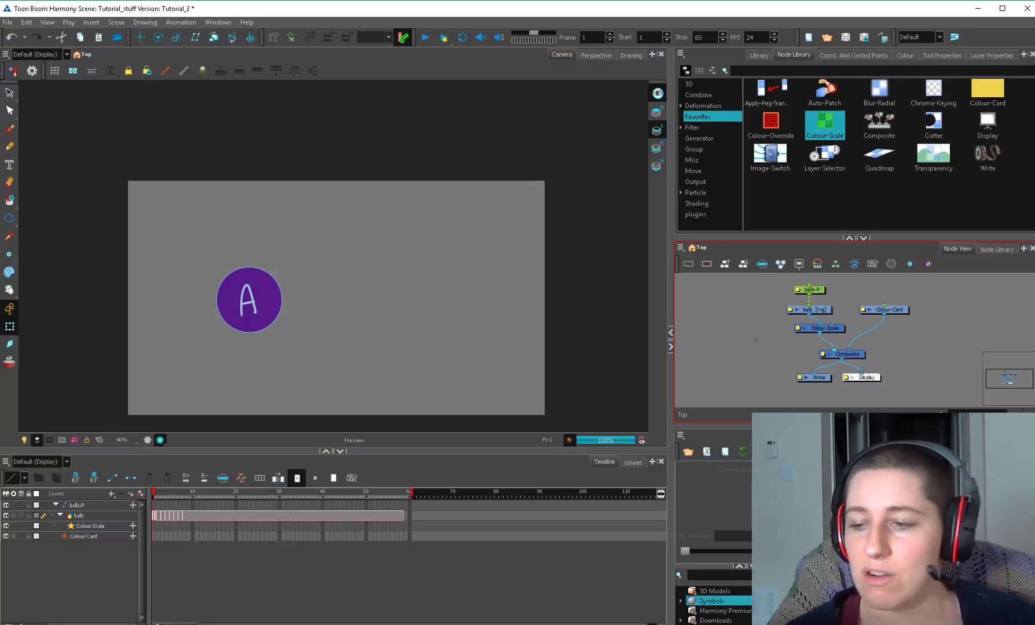
Go to frame 3 and compare the drawing under the ball and ball-clone palettes, ending on ball-clone.
left_click(163, 493)
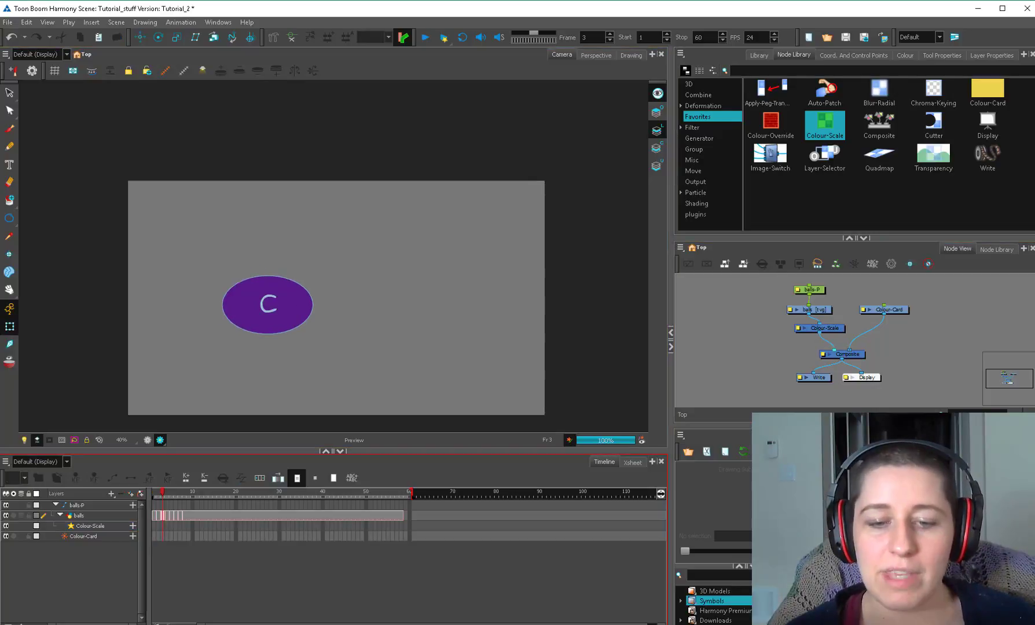
left_click(798, 328)
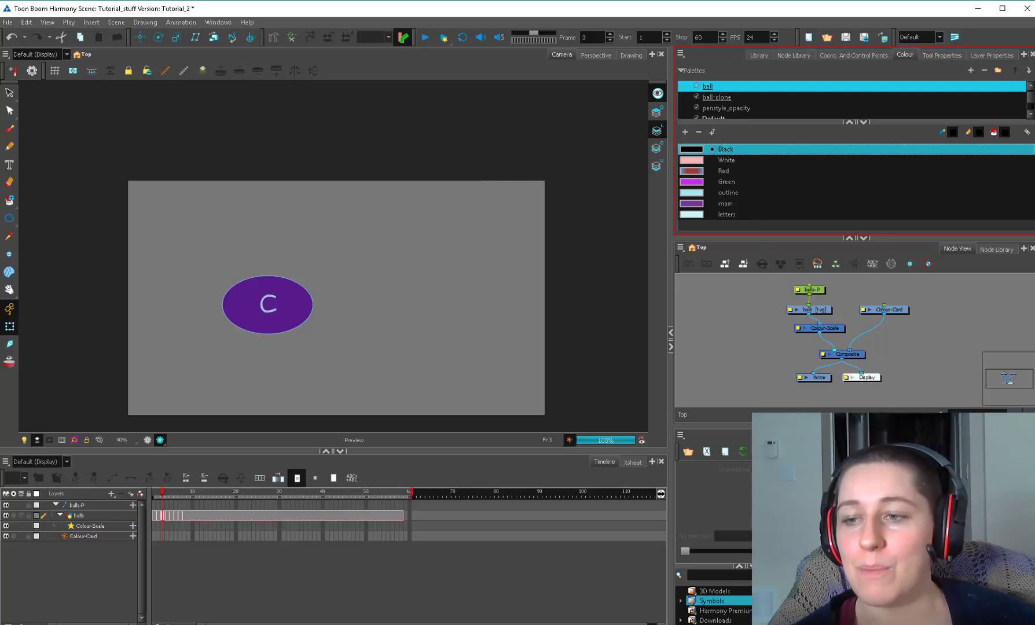
left_click(717, 97)
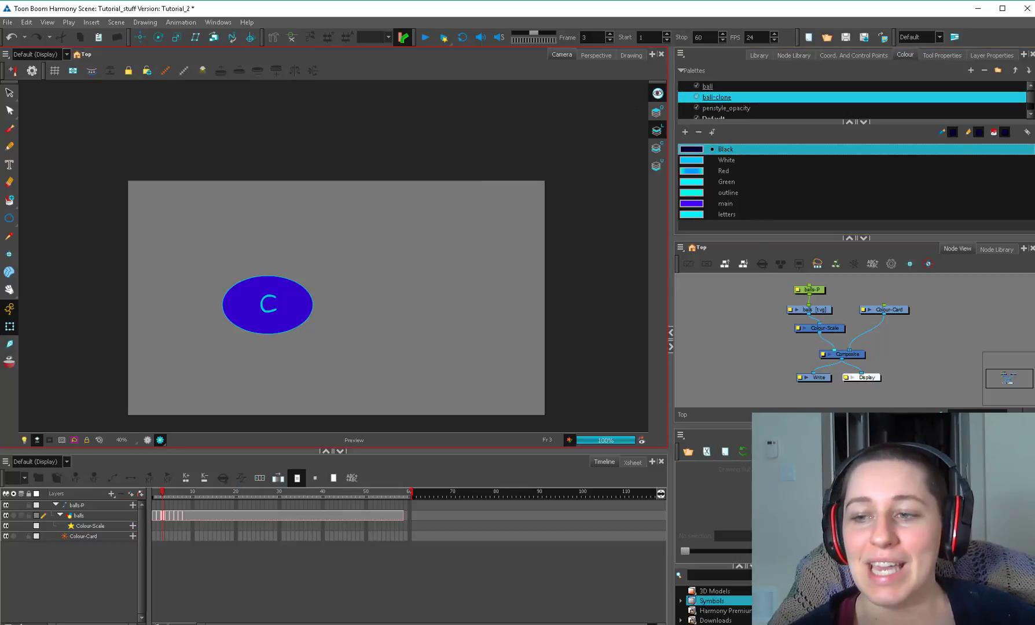
left_click(707, 86)
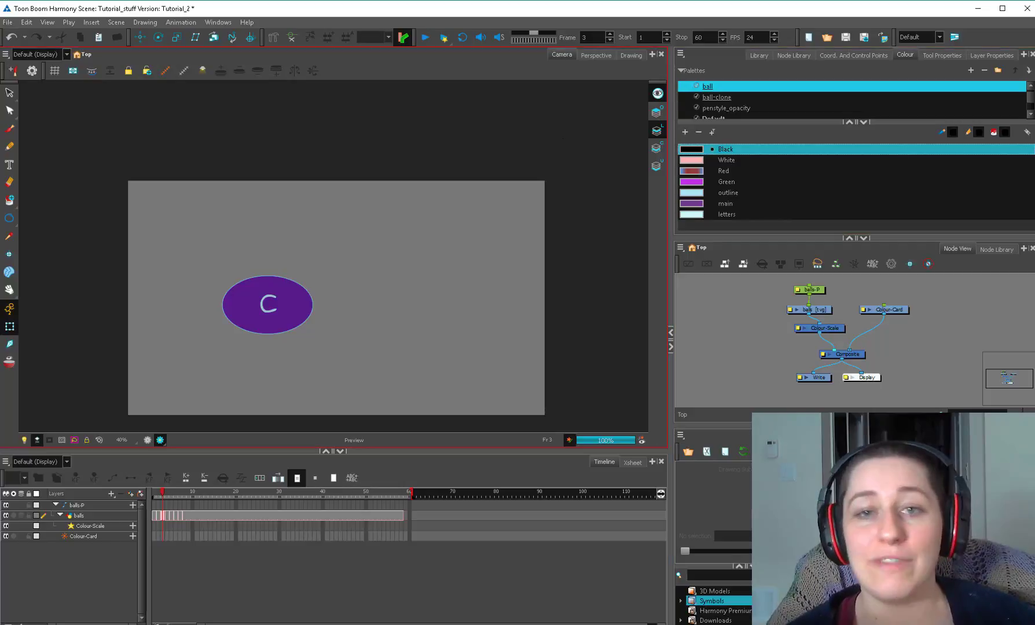
left_click(717, 97)
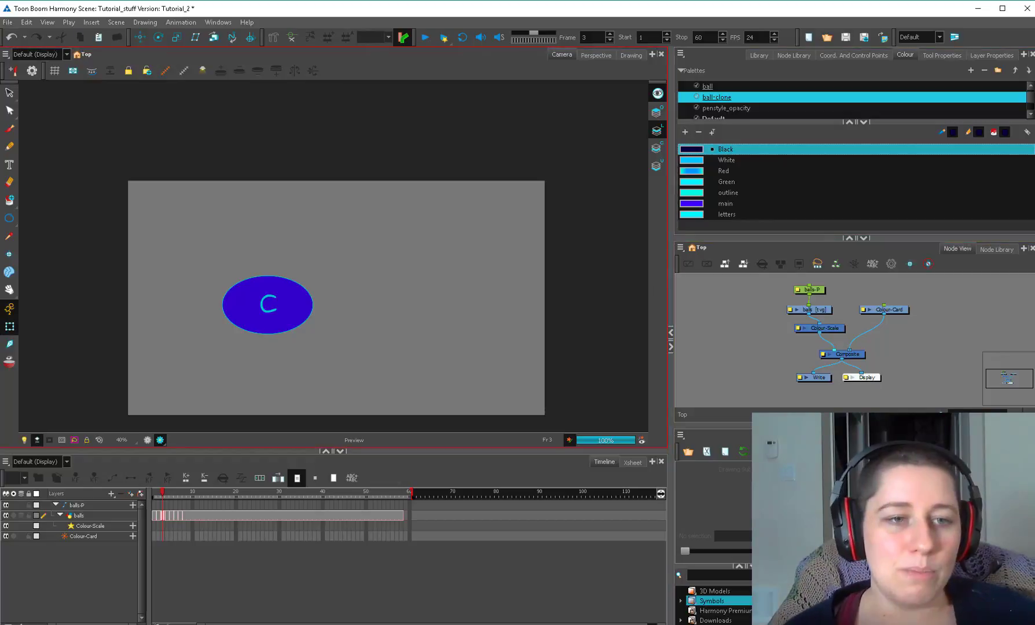
left_click(7, 22)
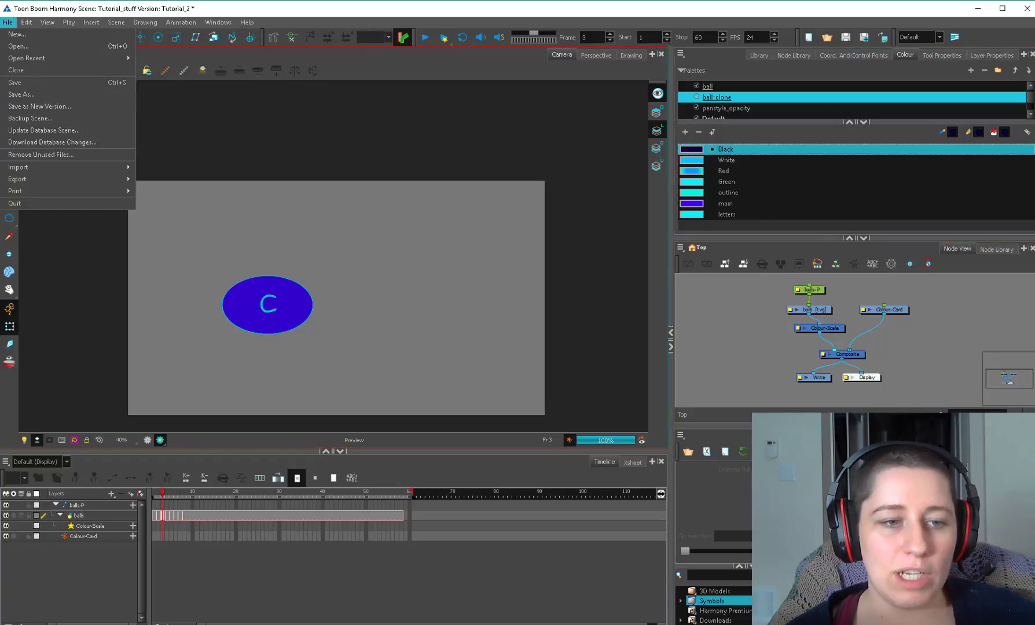
left_click(48, 94)
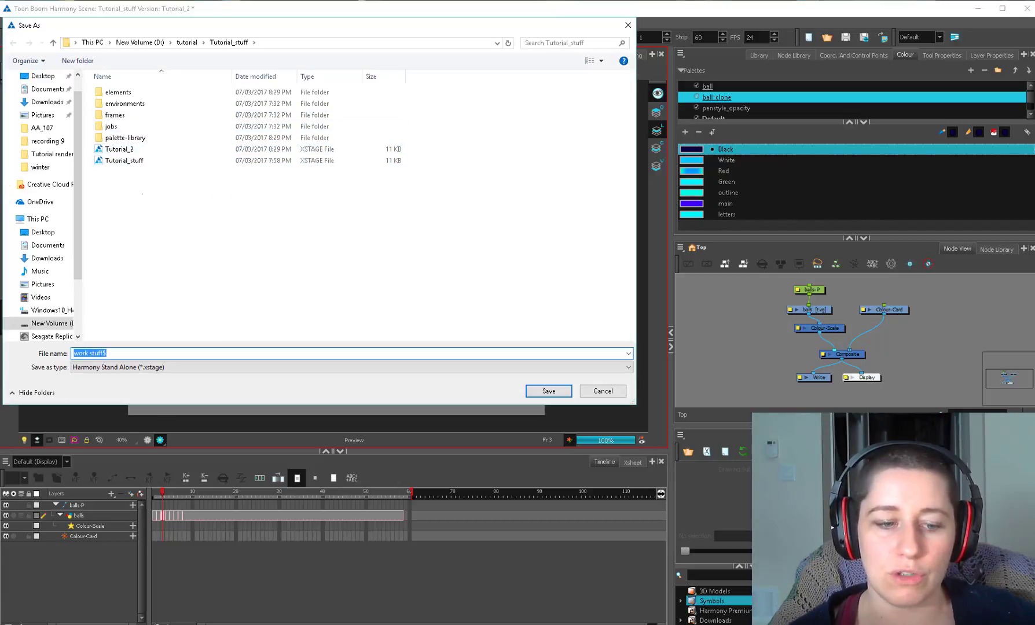
key("Escape")
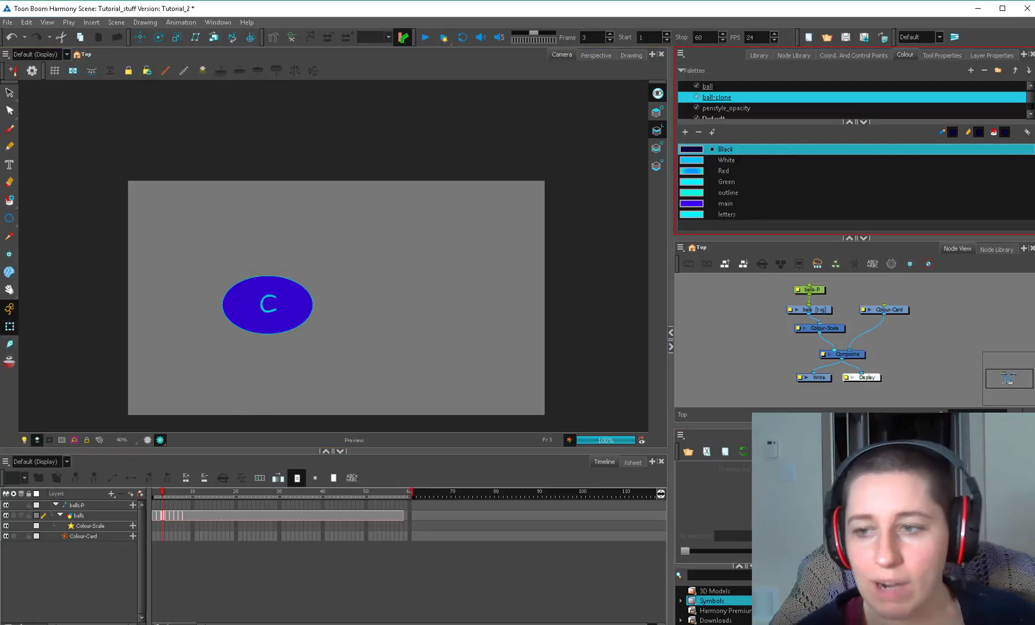
Pull the top of the frame 3 ball's contour up into a peak and recolour ball-clone's main swatch to RGB 75, 167, 69.
left_click_drag(734, 123, 734, 170)
left_click_drag(809, 310, 811, 305)
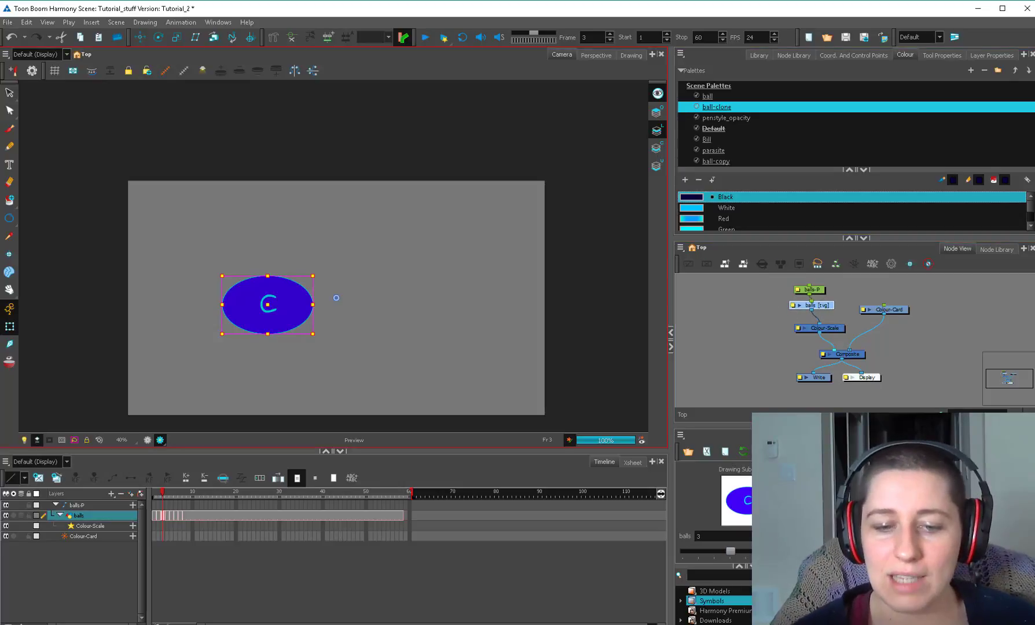
key("alt+q")
left_click_drag(267, 277, 285, 224)
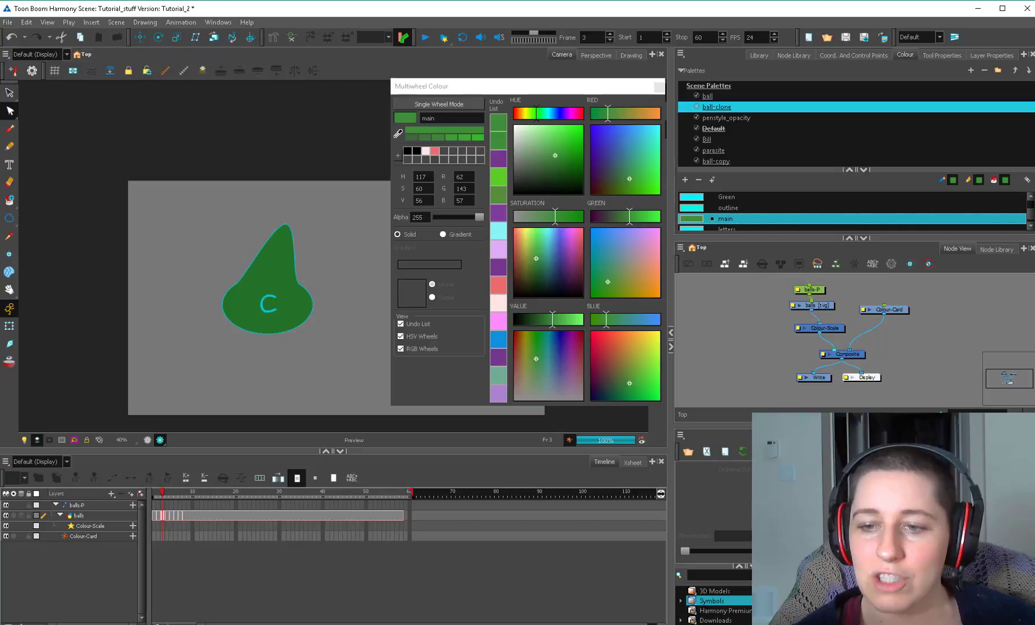
mouse_move(554, 149)
left_mouse_down()
mouse_move(554, 133)
mouse_move(554, 149)
left_mouse_up()
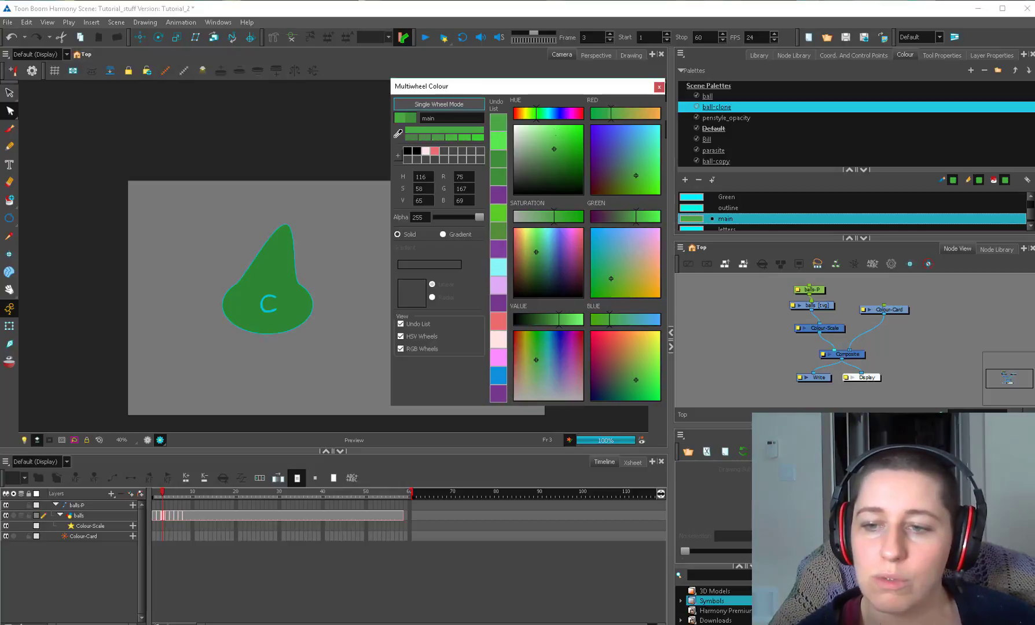
left_click(659, 87)
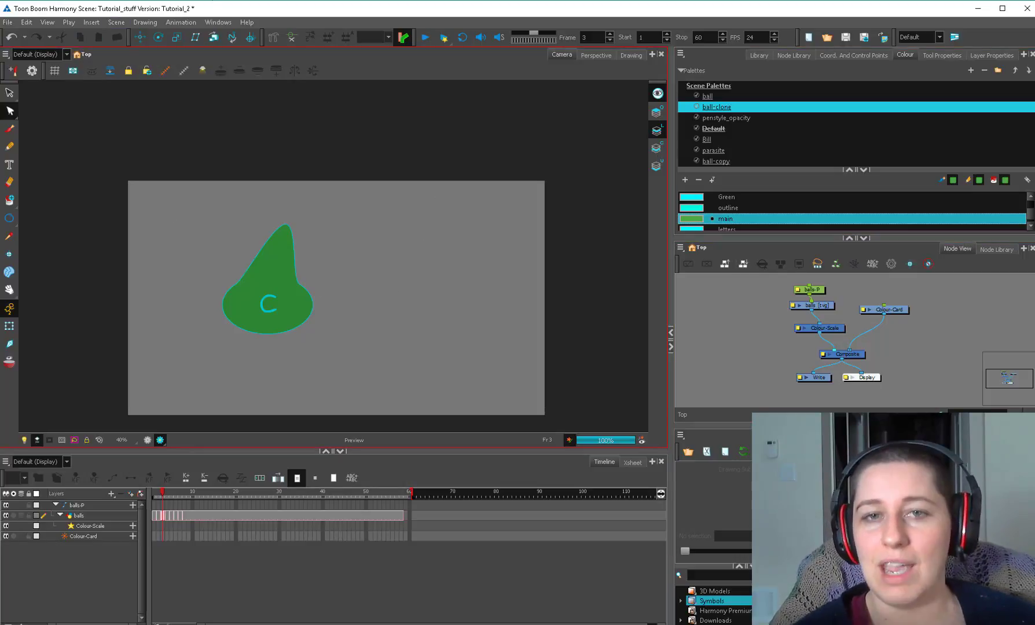
With the balls drawing selected, rename the ball palette to "cube".
left_click_drag(816, 305, 818, 304)
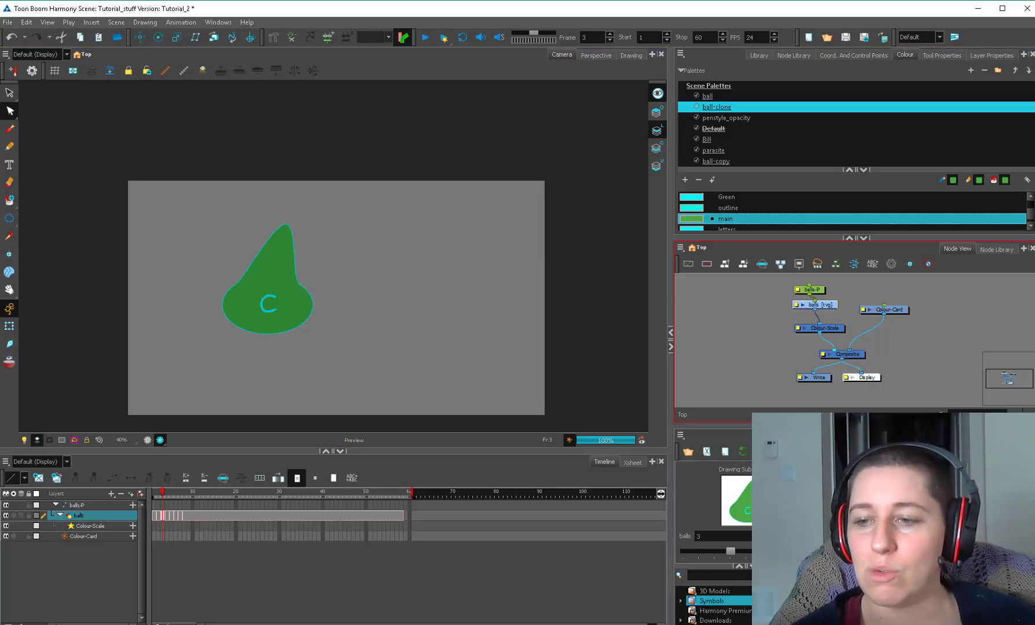
left_click(726, 95)
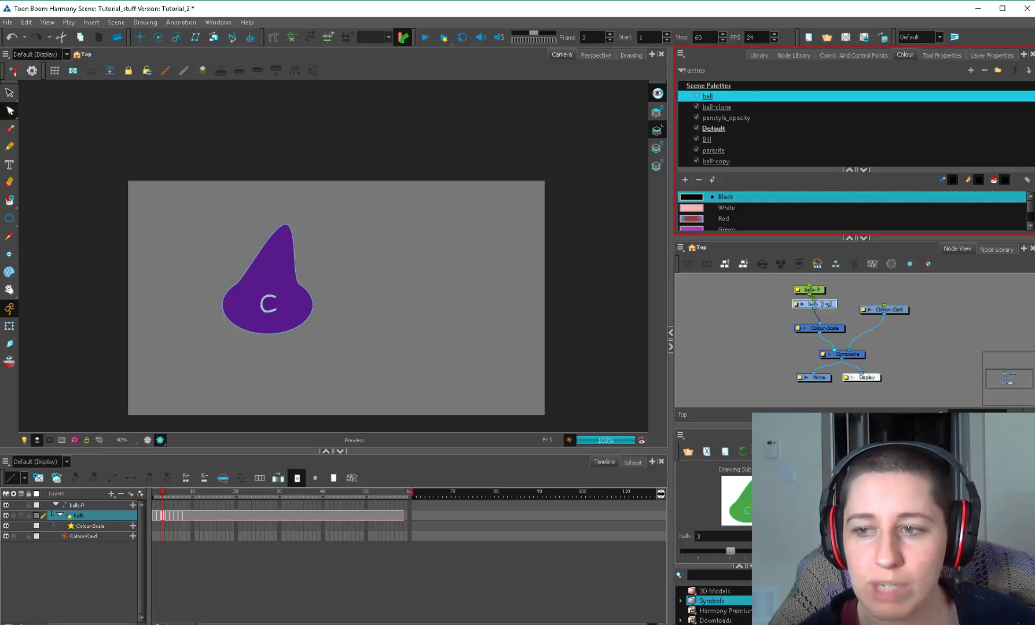
right_click(709, 96)
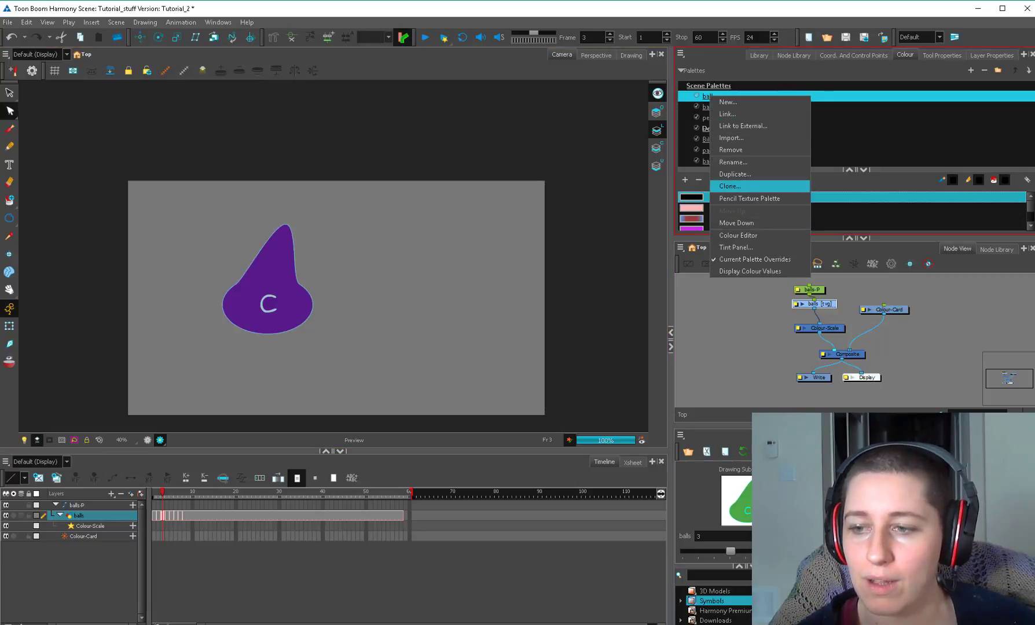
left_click(752, 162)
type("cube")
key("Return")
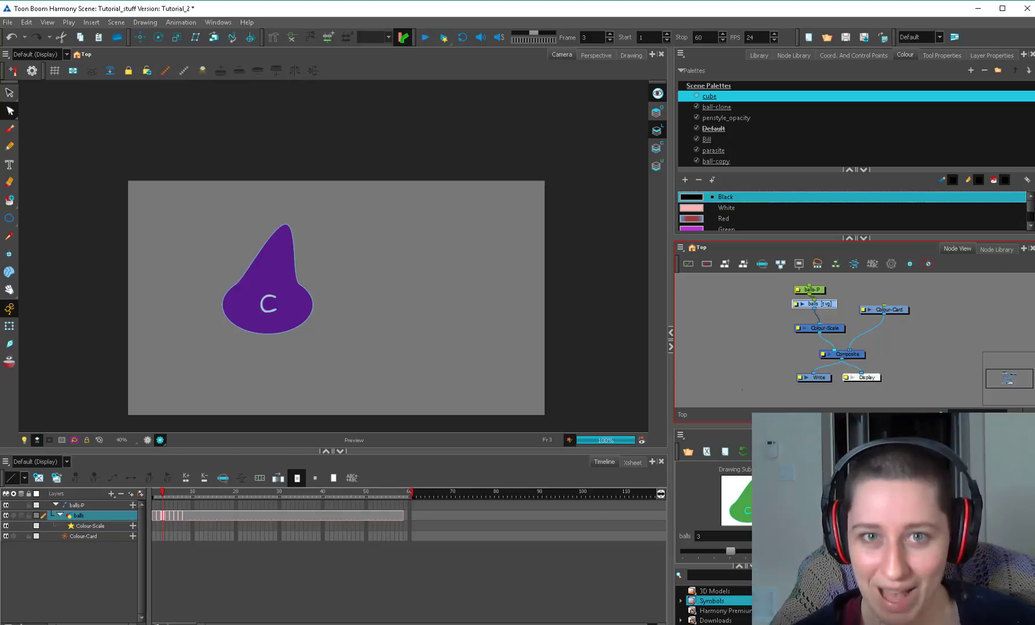
left_click(700, 209)
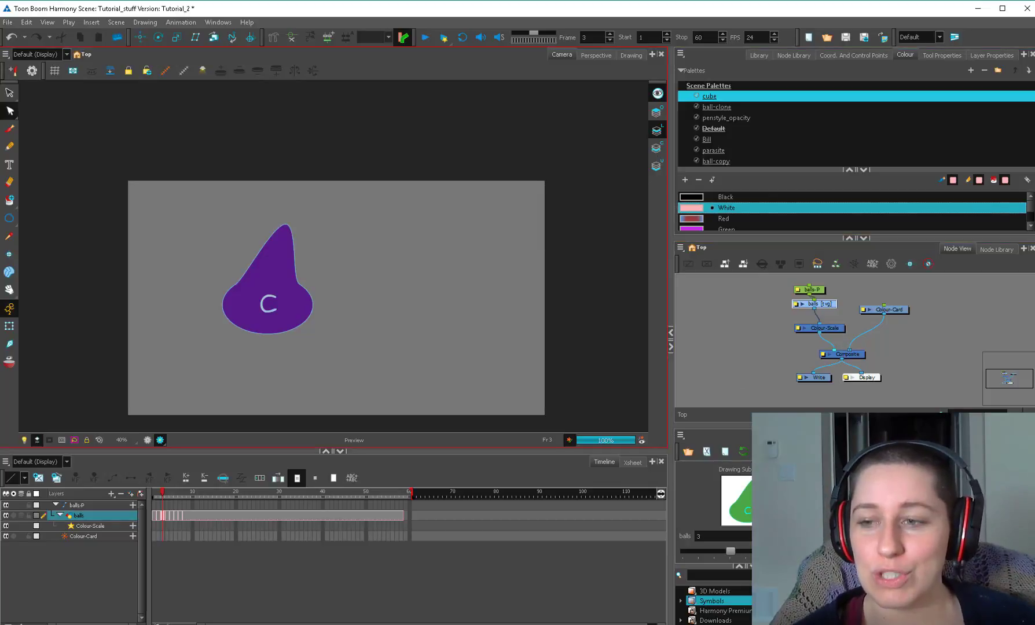
left_click(713, 150)
left_click(709, 96)
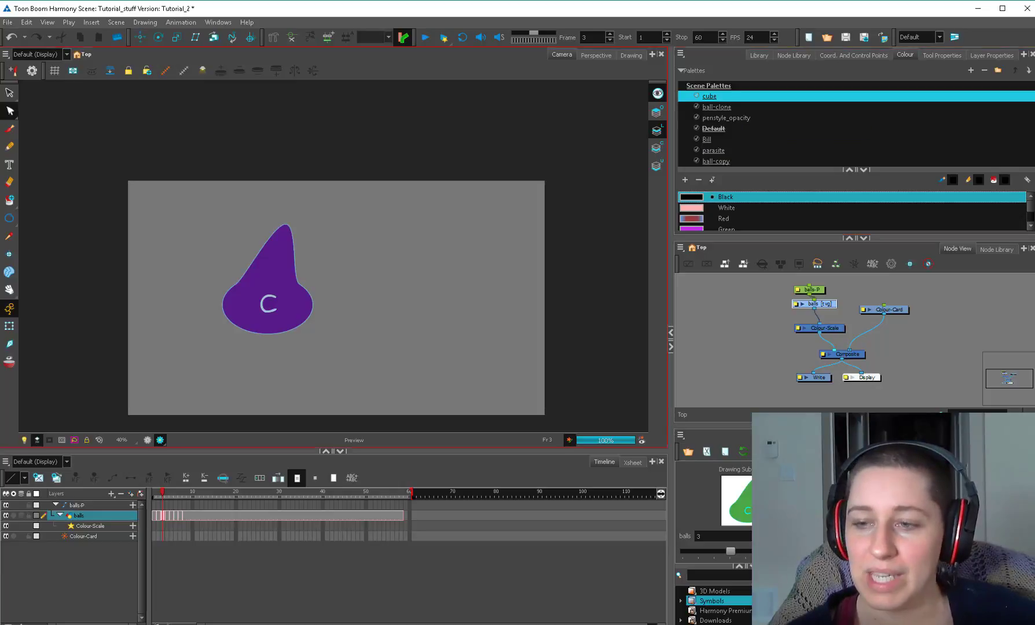
right_click(711, 96)
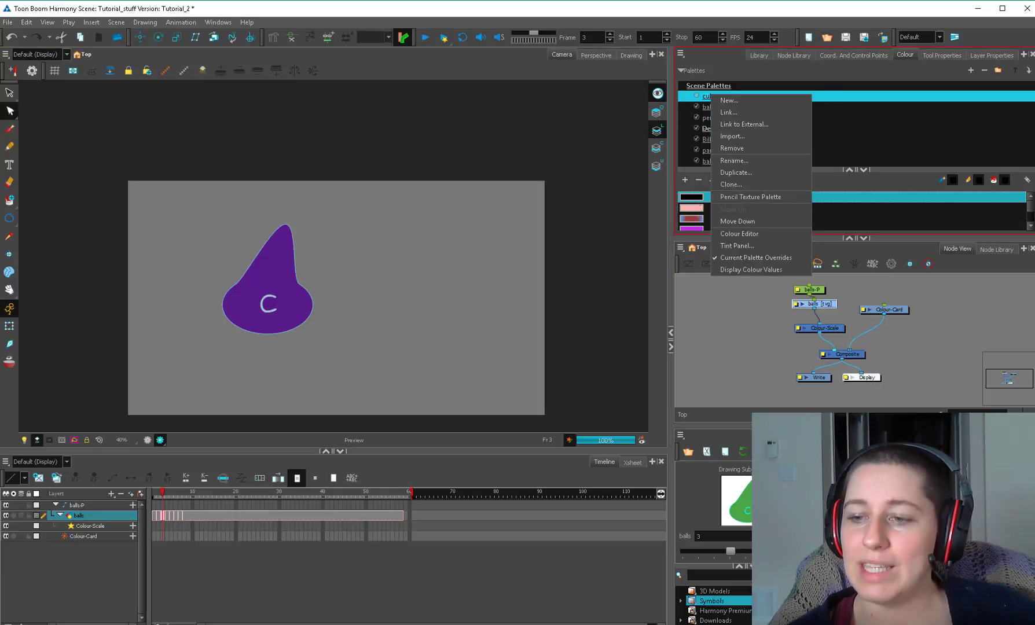
Paste the colour ID of cube's White swatch under the existing ID in OpenOffice Writer, compare their endings and close the document.
left_click(700, 207)
right_click(700, 207)
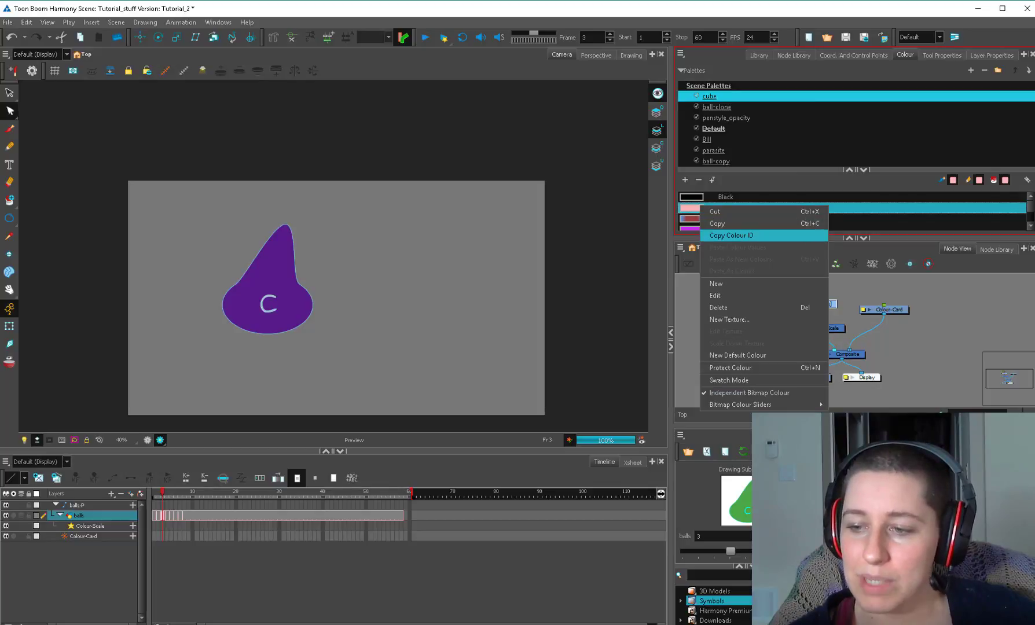
left_click(731, 235)
key("alt+Tab")
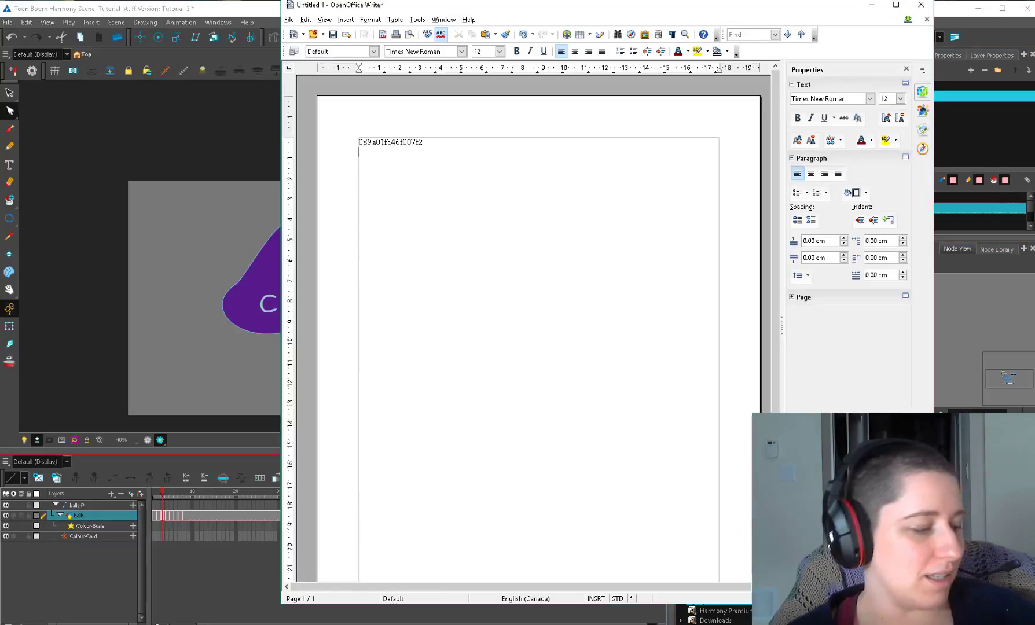
key("ctrl+v")
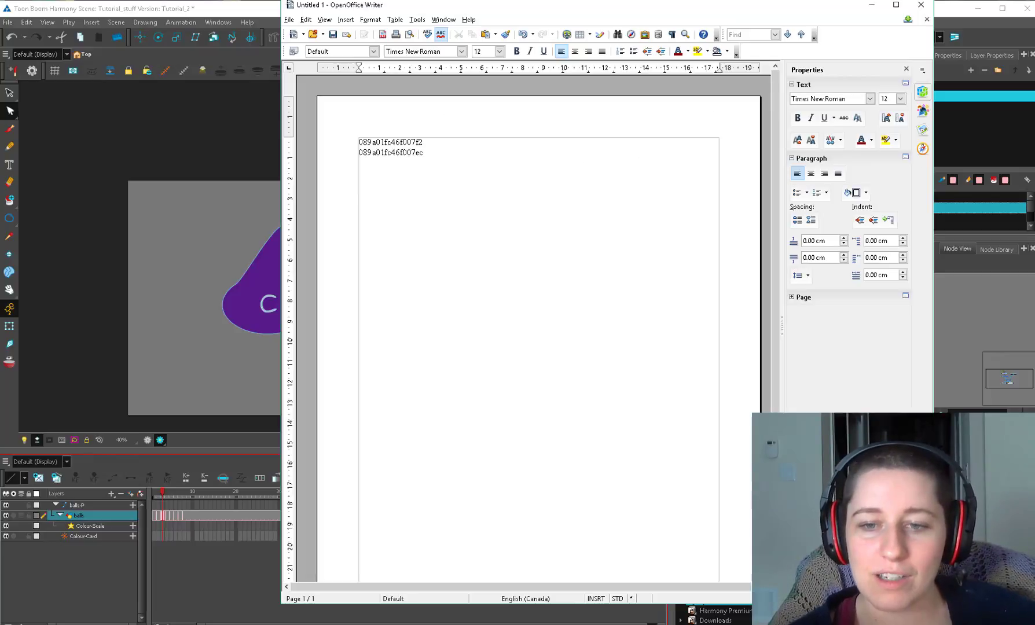
left_click_drag(415, 143, 431, 152)
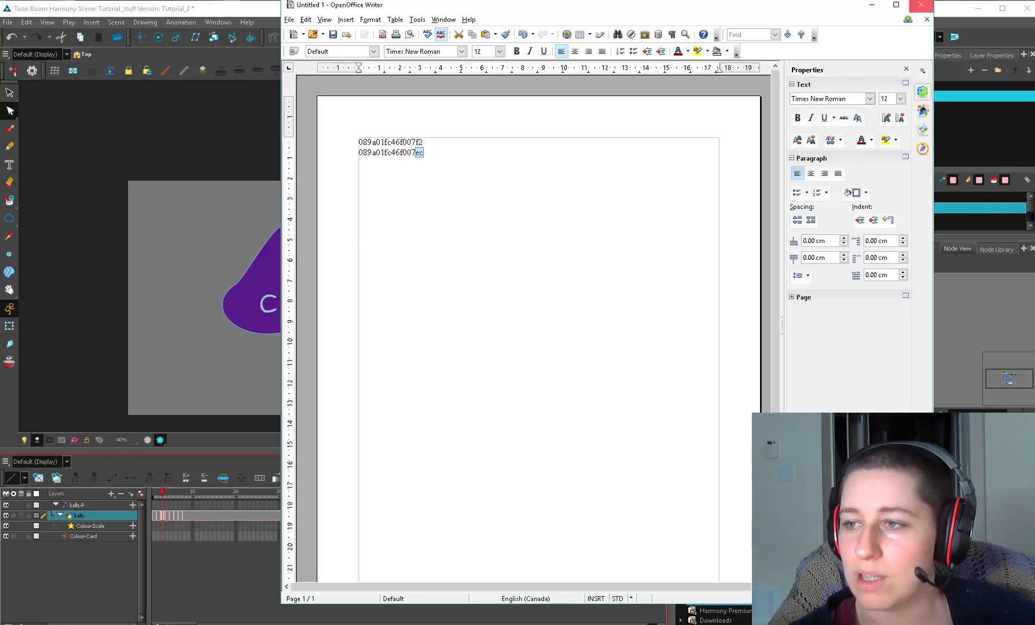
left_click(920, 4)
Switch to the Tutorial_stuff folder in File Explorer and open the hat palette file from palette-library in WordPad.
key("alt+Tab")
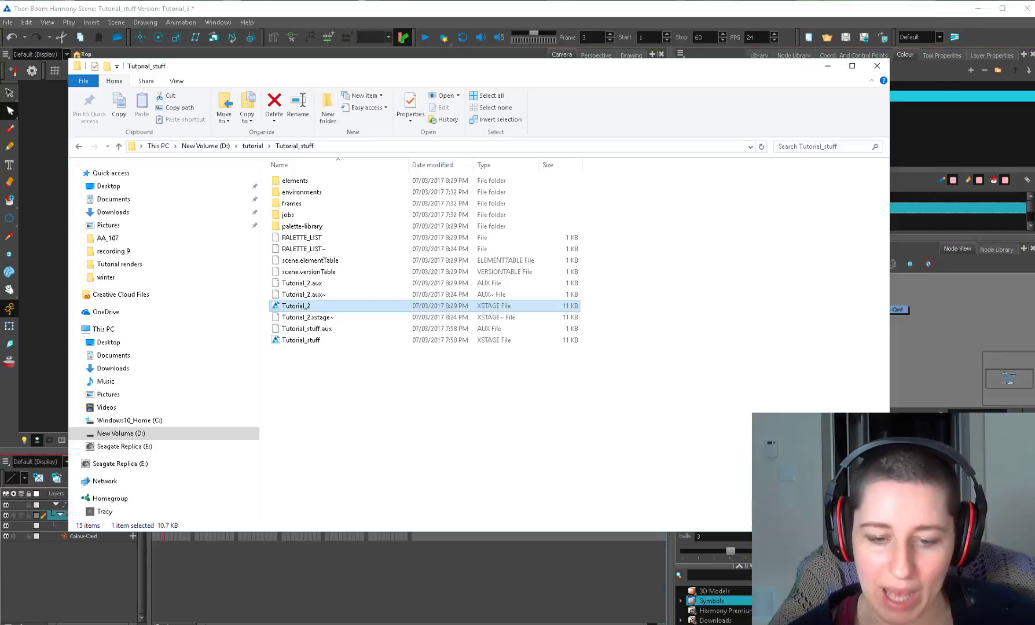
double_click(330, 230)
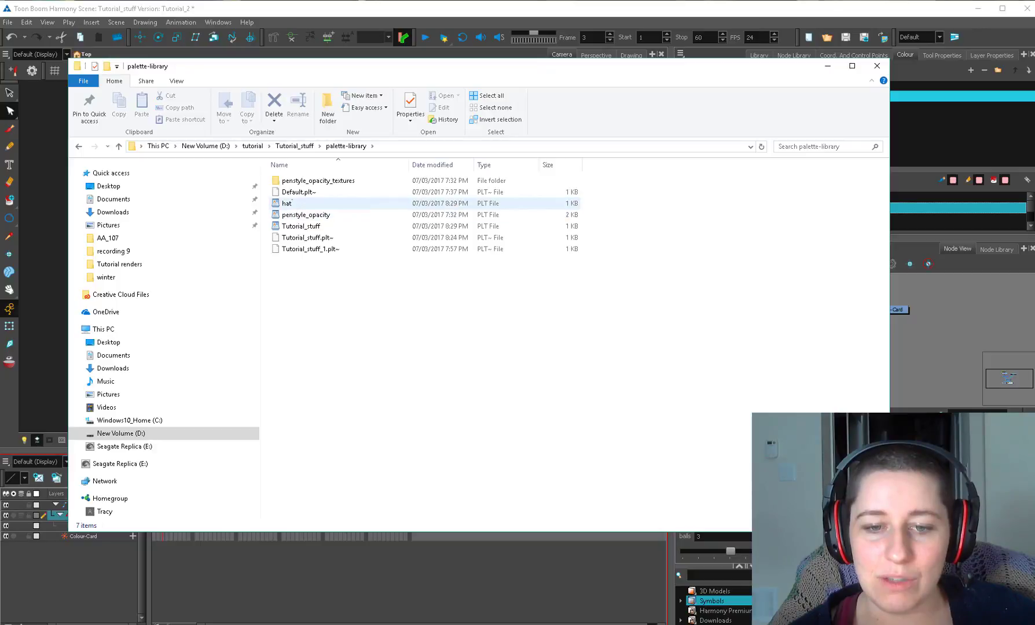
double_click(290, 203)
left_click(446, 177)
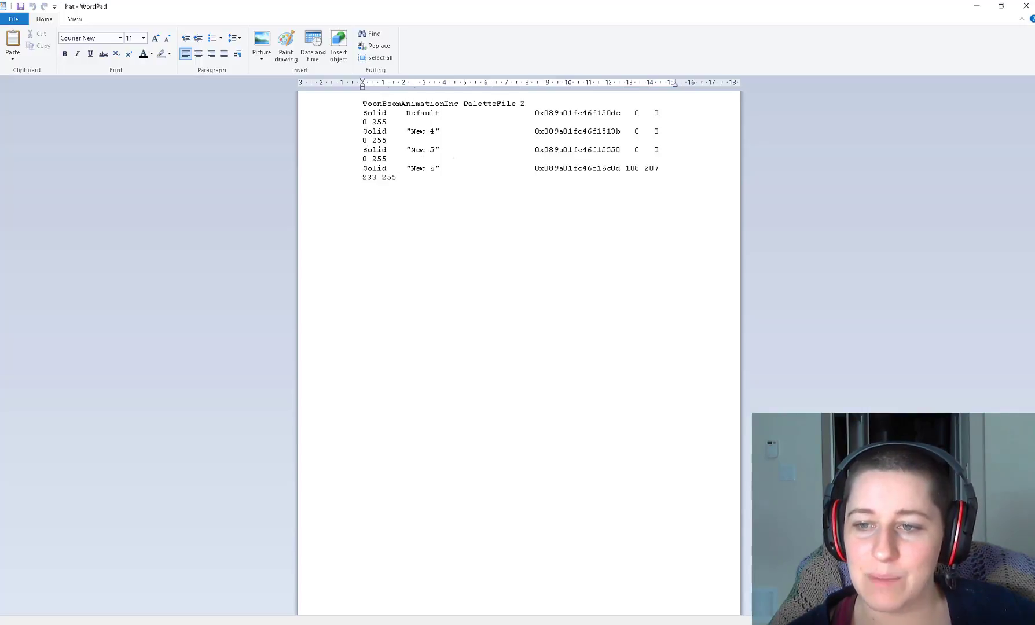
Highlight the colour ID of New 4 in the hat palette file, then close the file and return to Harmony.
left_click_drag(533, 131, 622, 131)
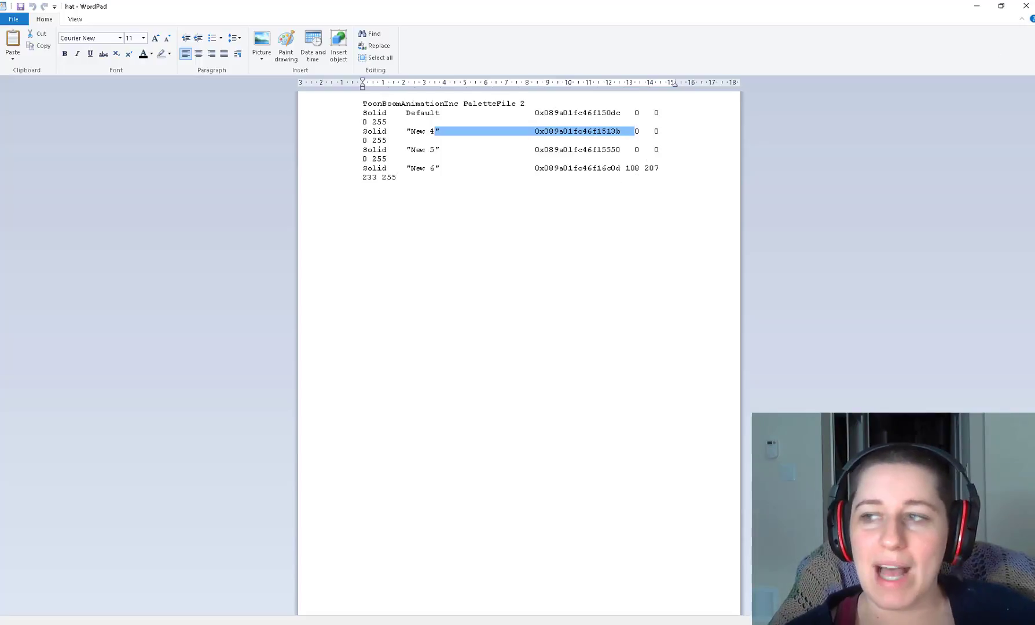
left_click(1025, 6)
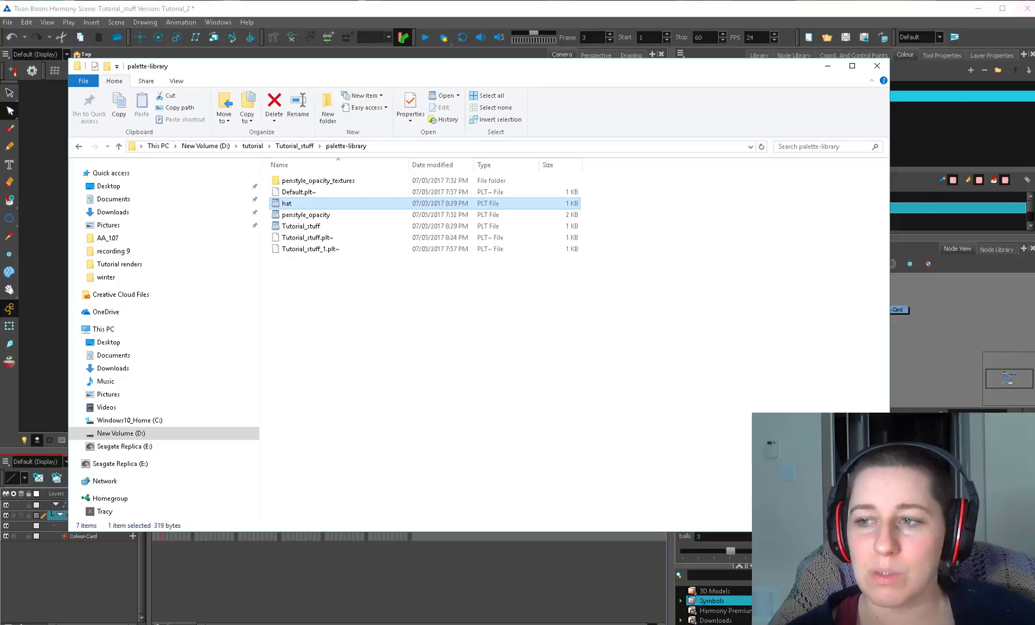
left_click(827, 66)
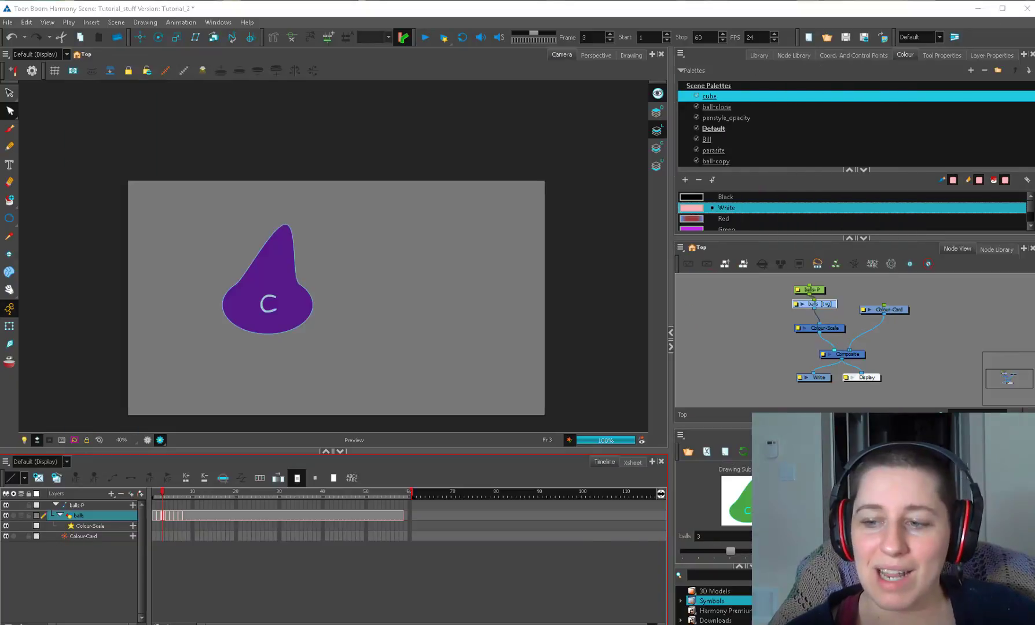
Clear the node selection and remove the parasite palette from the scene's palette list.
left_click(736, 299)
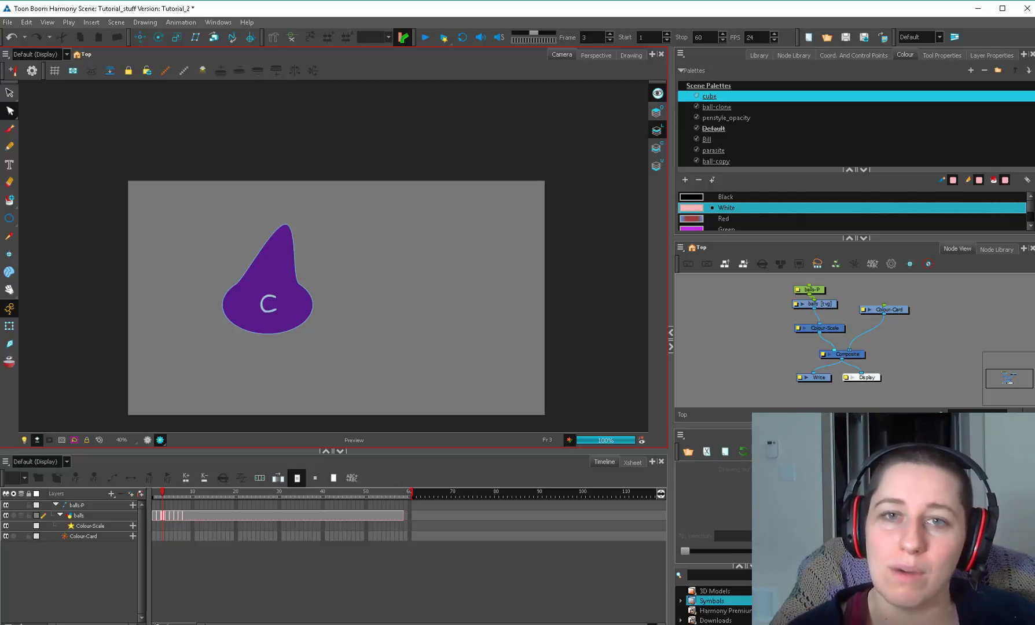
left_click(755, 297)
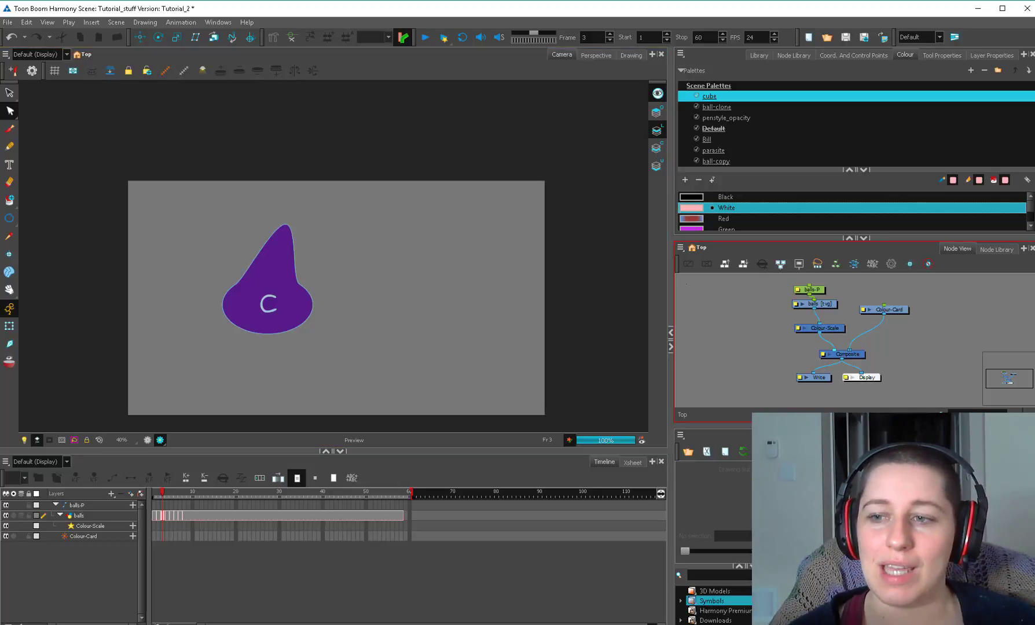
left_click(713, 150)
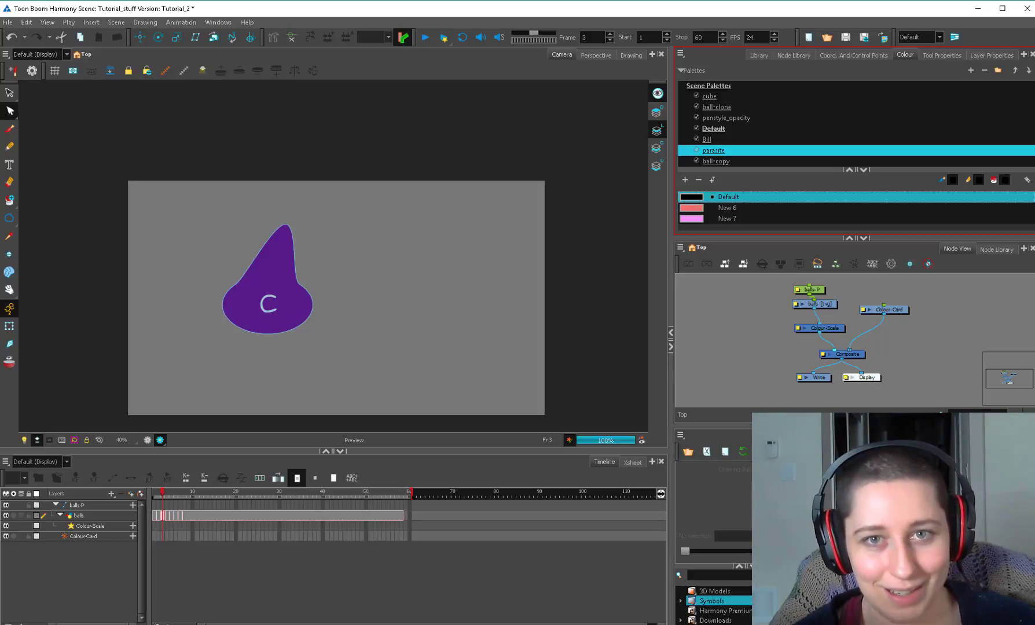
key("Delete")
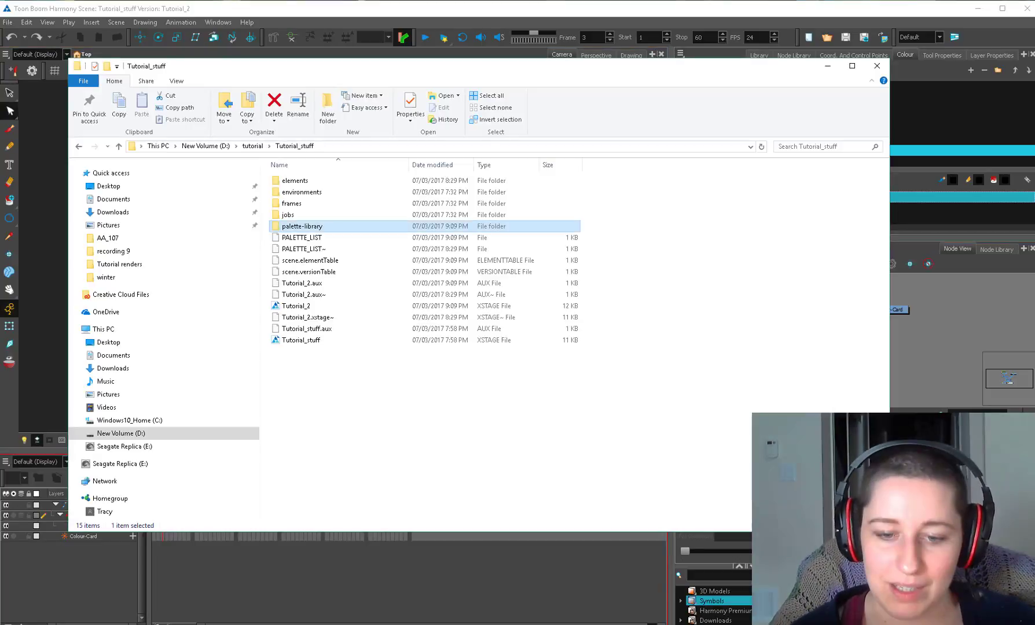
Switch to File Explorer, delete the parasite palette file from the palette-library folder and return to Harmony.
left_click(338, 369)
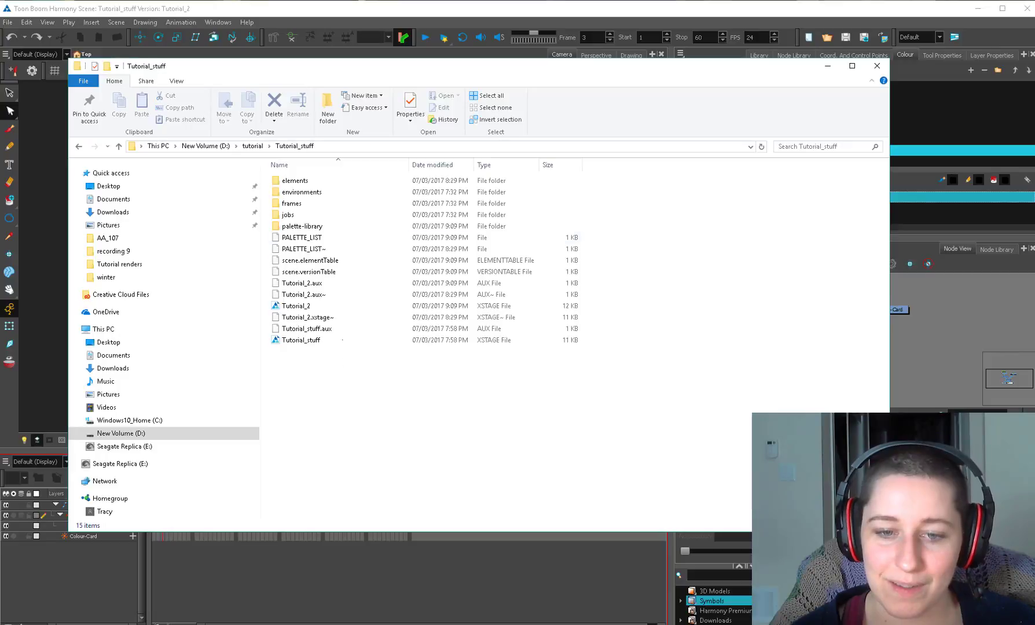
double_click(309, 226)
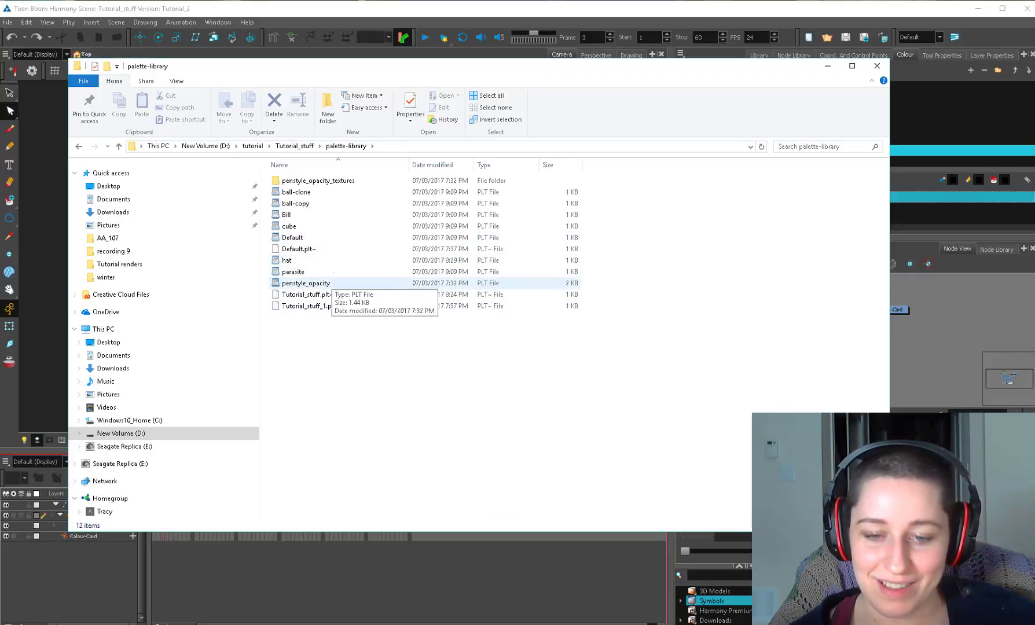
left_click(333, 272)
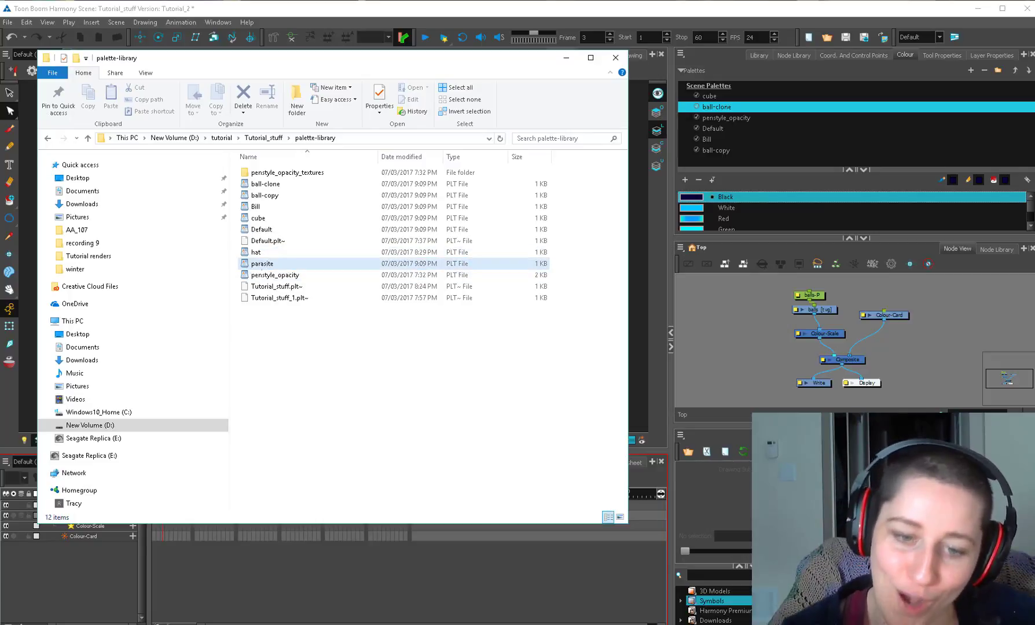
left_click(271, 264)
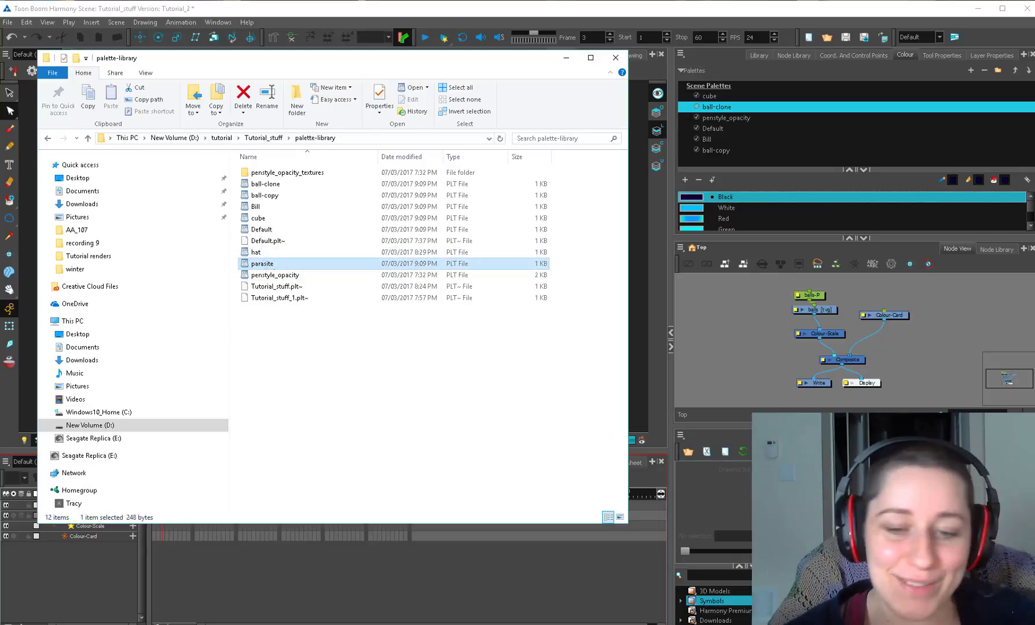
key("Delete")
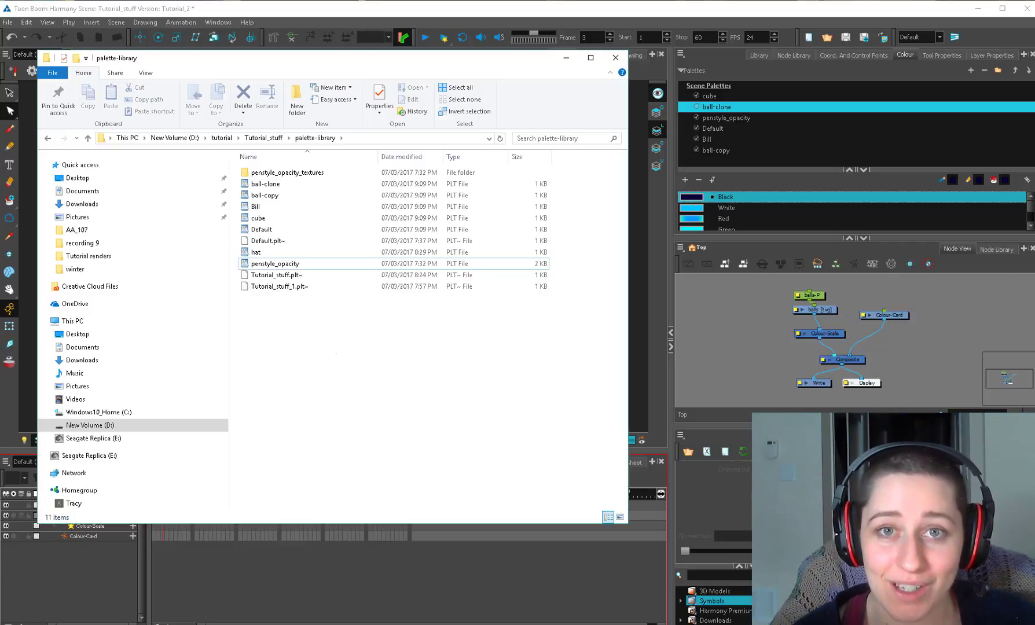
left_click(565, 57)
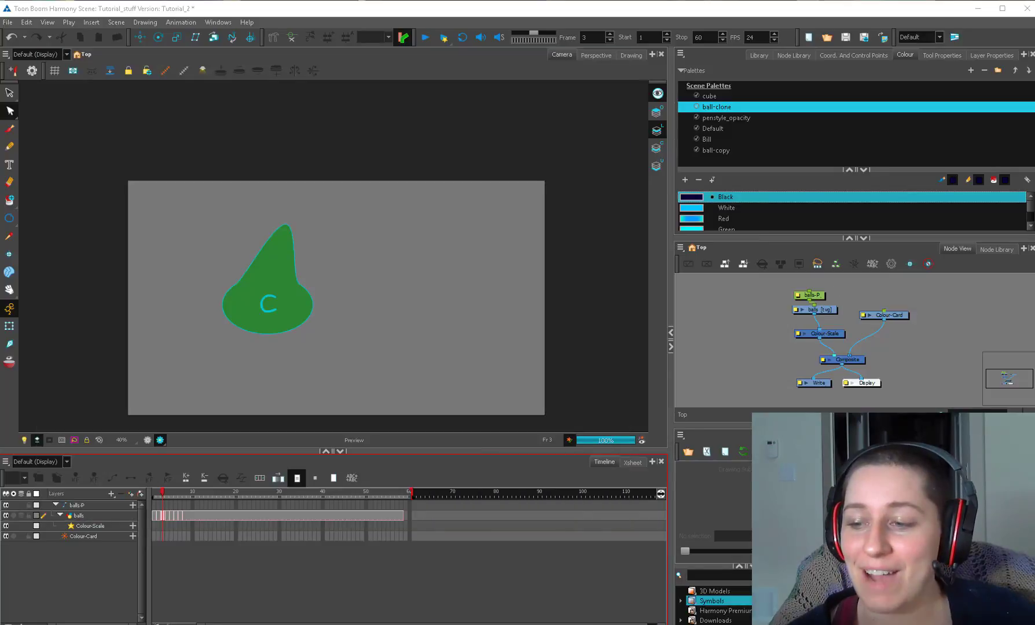
Reposition the balls-P, balls and Colour-Scale nodes and activate the Brush tool on the balls drawing.
left_click_drag(779, 286, 842, 341)
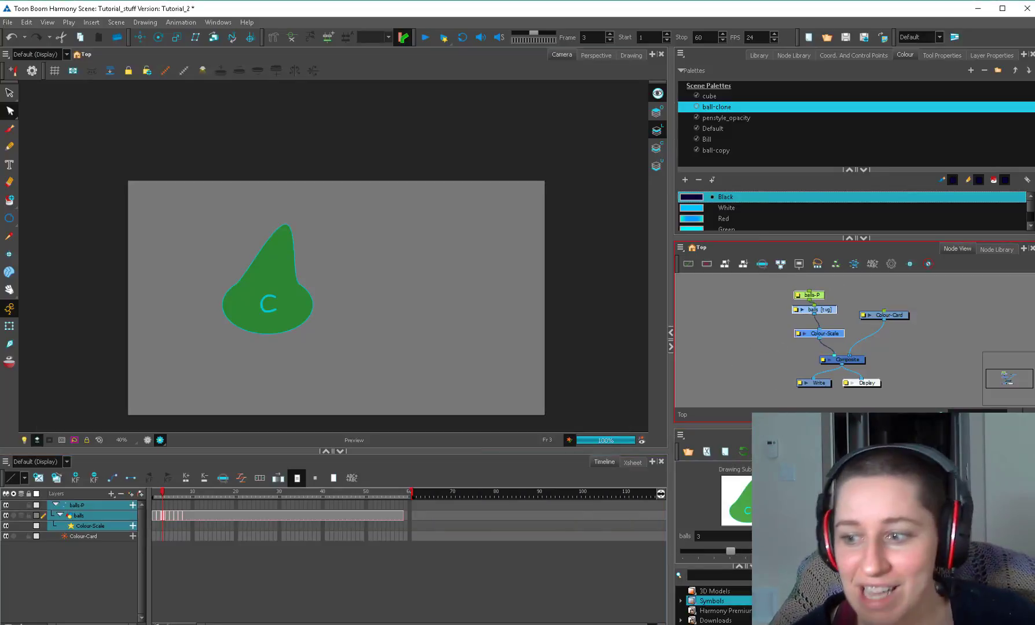
left_click_drag(831, 336, 817, 308)
left_click(813, 363)
key("alt+b")
key("2")
key("2")
key("2")
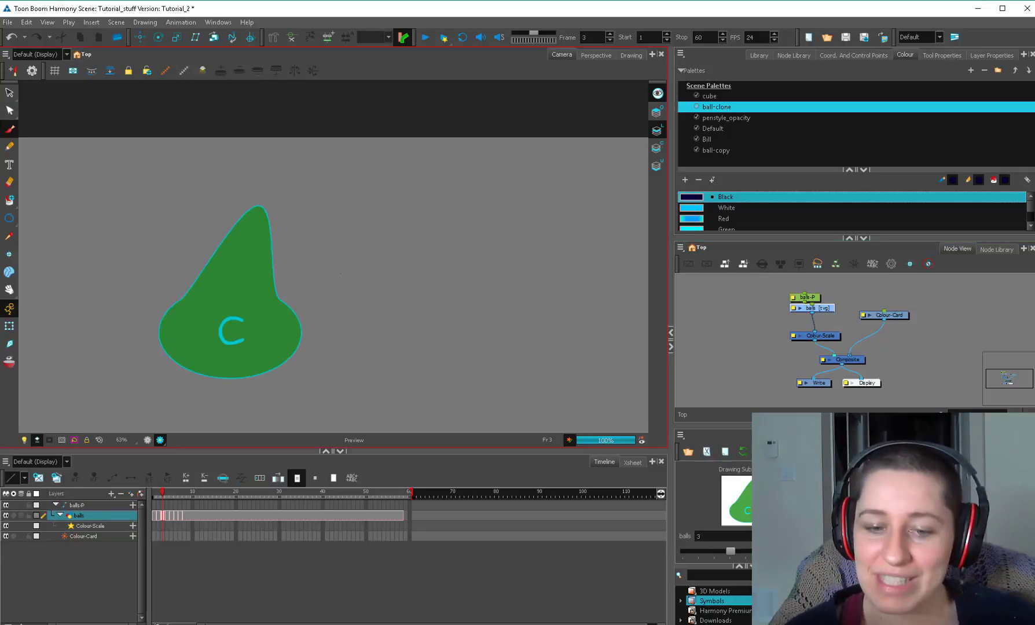
Undo the recent changes back to before the parasite palette was removed from the scene.
key("ctrl+z")
key("ctrl+z")
key("ctrl+z")
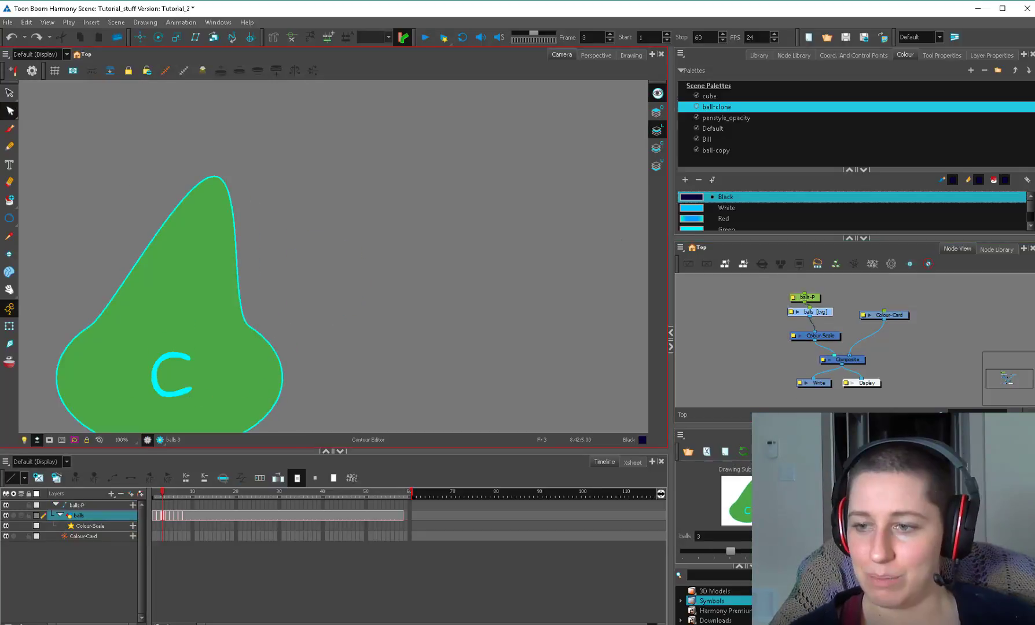
key("ctrl+z")
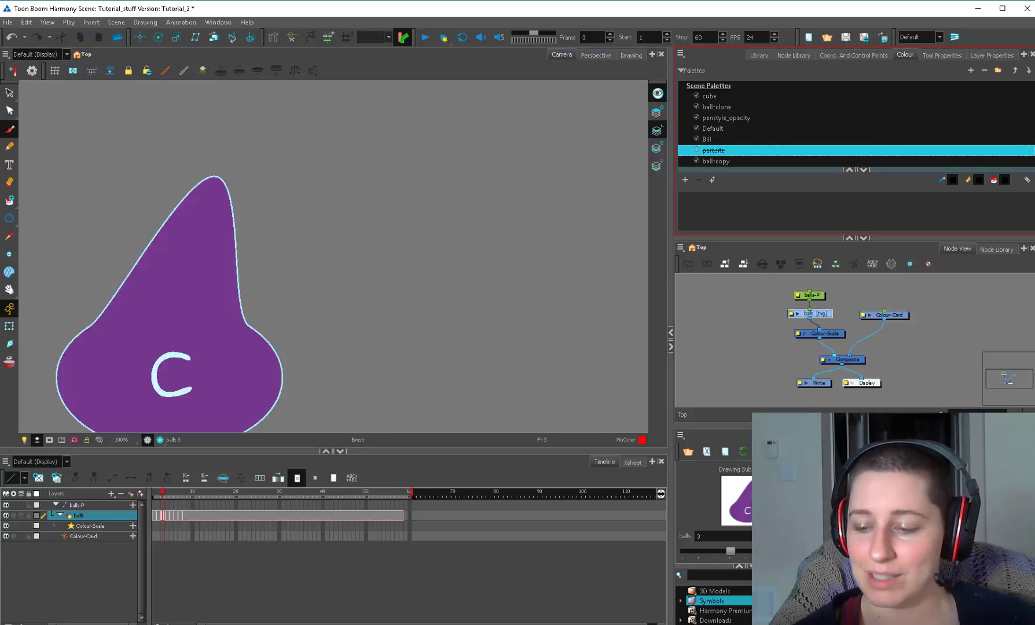
key("ctrl+z")
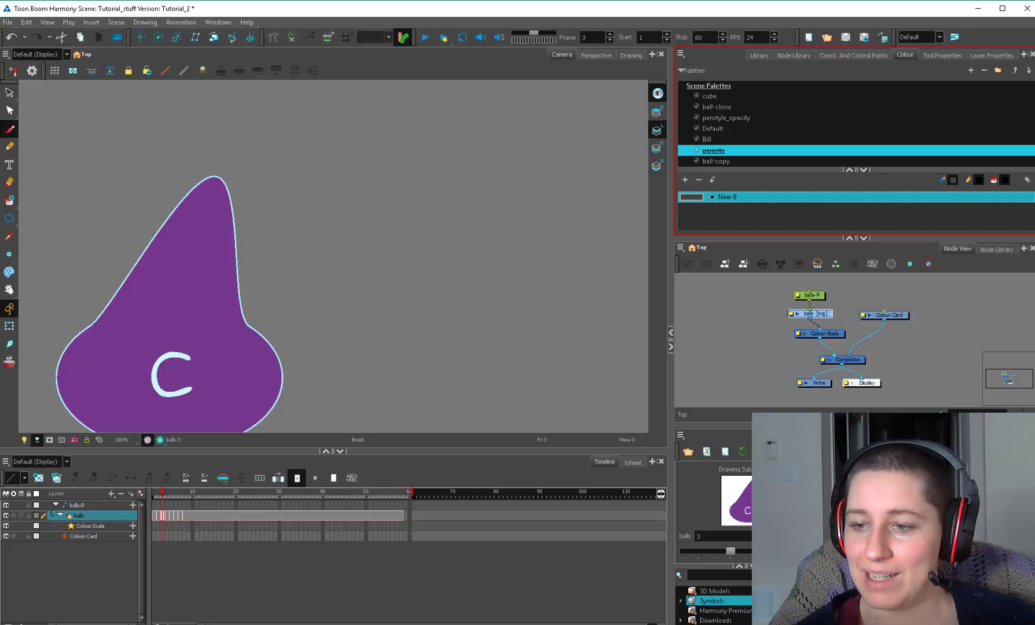
Add a dark red colour to the parasite palette and draw a filled circle with it beside the purple shape.
left_click(684, 180)
double_click(691, 208)
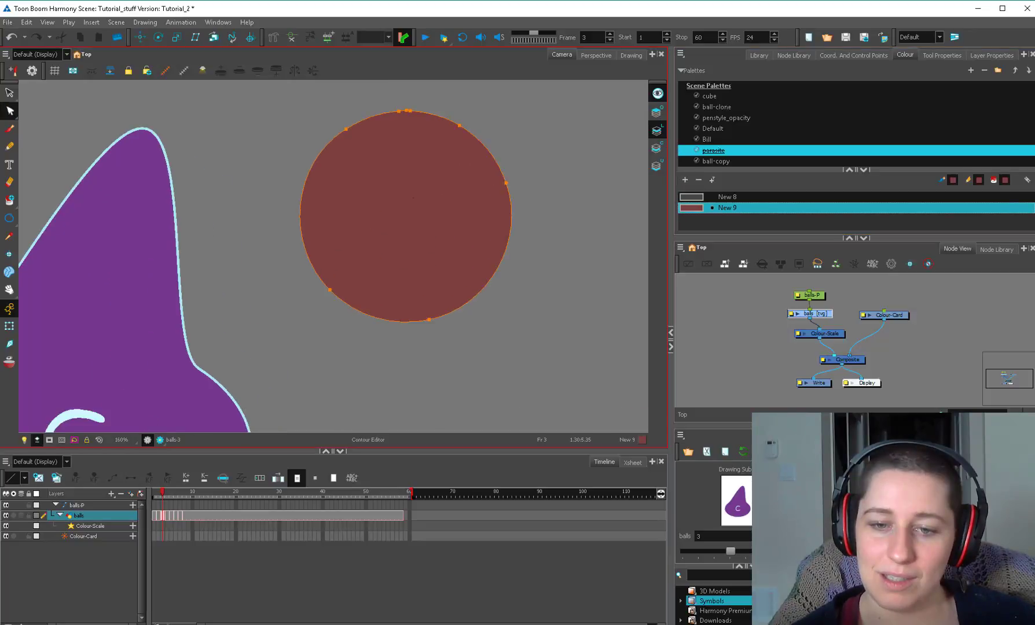
Collapse the dark red circle into a thin sliver with the Contour Editor.
mouse_move(492, 191)
left_mouse_down()
mouse_move(376, 233)
mouse_move(411, 201)
mouse_move(398, 254)
mouse_move(407, 270)
mouse_move(442, 263)
mouse_move(446, 248)
mouse_move(449, 388)
mouse_move(450, 258)
left_mouse_up()
key("alt+q")
scroll(450, 258, "up", 6)
left_click_drag(296, 359, 315, 282)
scroll(315, 278, "up", 1)
left_click_drag(394, 239, 388, 303)
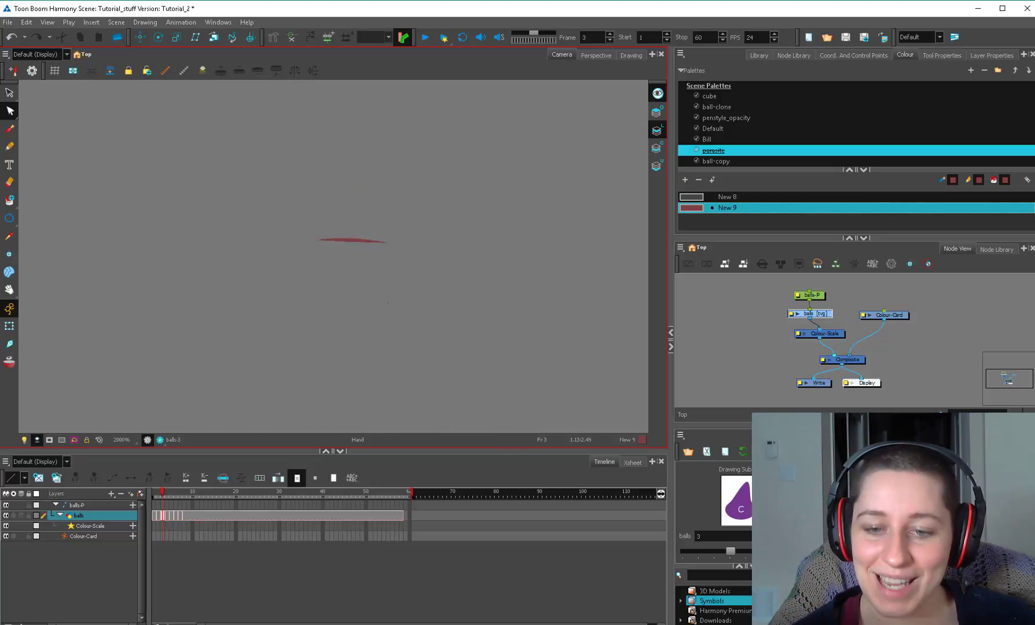
Erase nearly all of the dark red sliver with the Eraser, leaving only a tiny speck.
scroll(331, 222, "up", 2)
key("alt+e")
key("o")
mouse_move(478, 260)
left_mouse_down()
mouse_move(445, 257)
mouse_move(399, 292)
mouse_move(402, 234)
mouse_move(387, 275)
mouse_move(326, 277)
left_mouse_up()
scroll(387, 274, "up", 1)
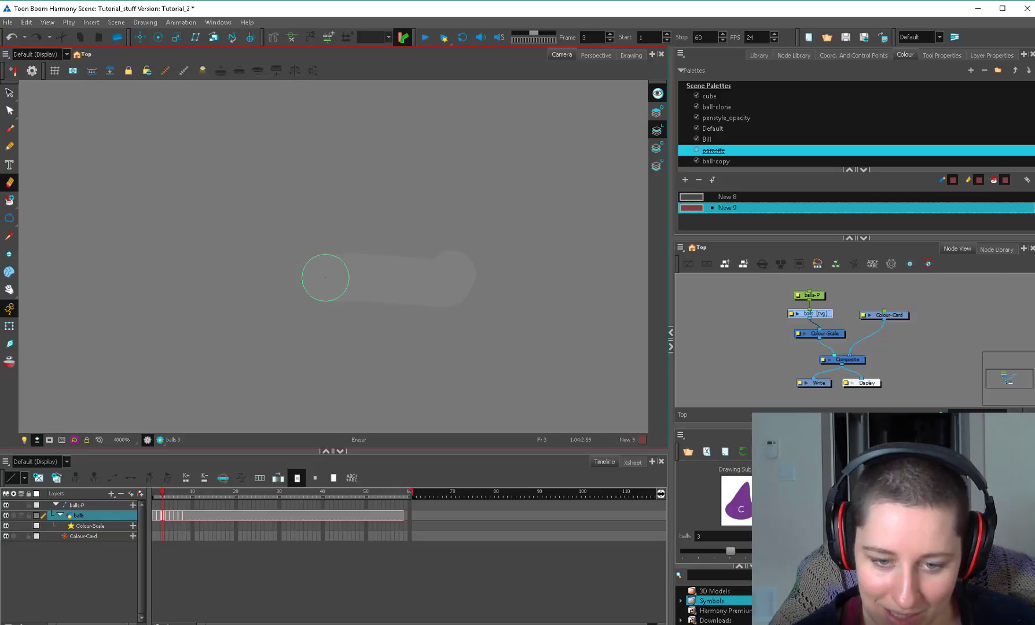
Examine the tiny leftover dark red speck at extreme magnification with the Contour Editor and Select tool, then reset the view.
key("alt+q")
scroll(386, 287, "up", 3)
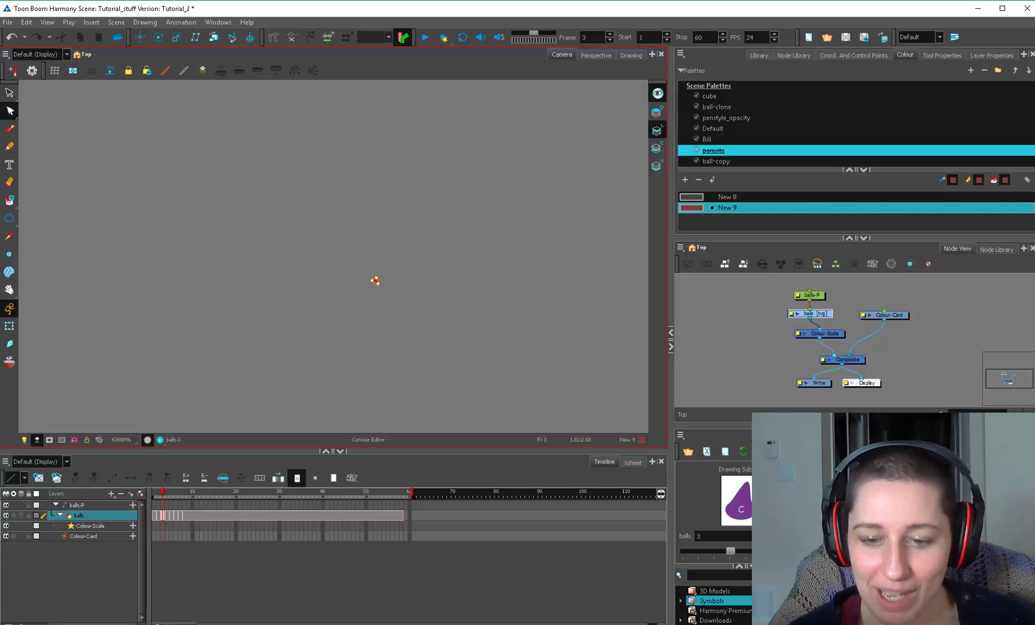
key("shift+m")
key("alt+s")
key("shift+c")
scroll(334, 256, "up", 10)
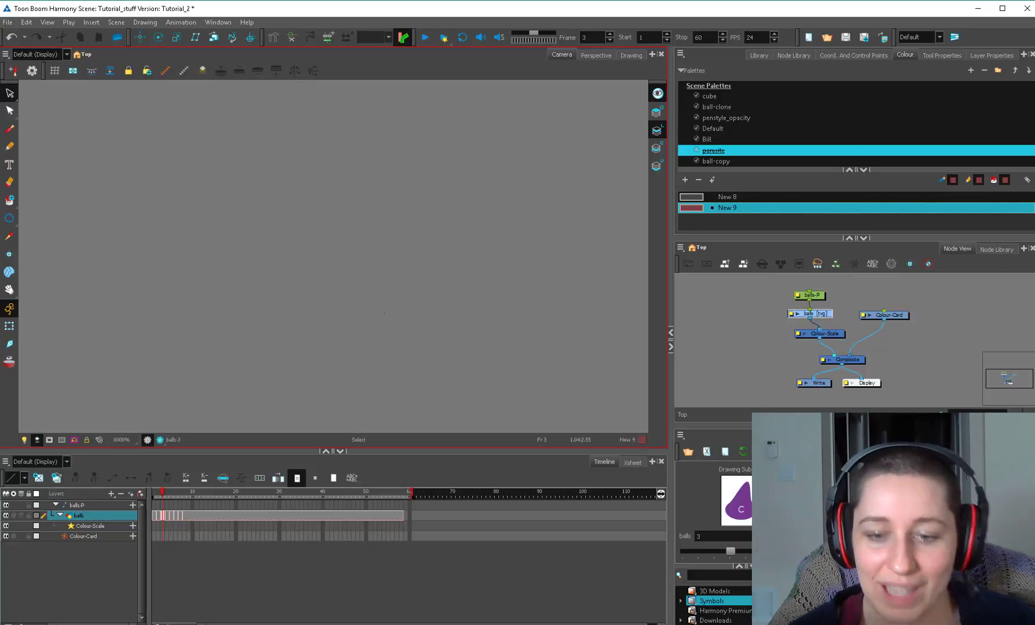
scroll(386, 287, "up", 2)
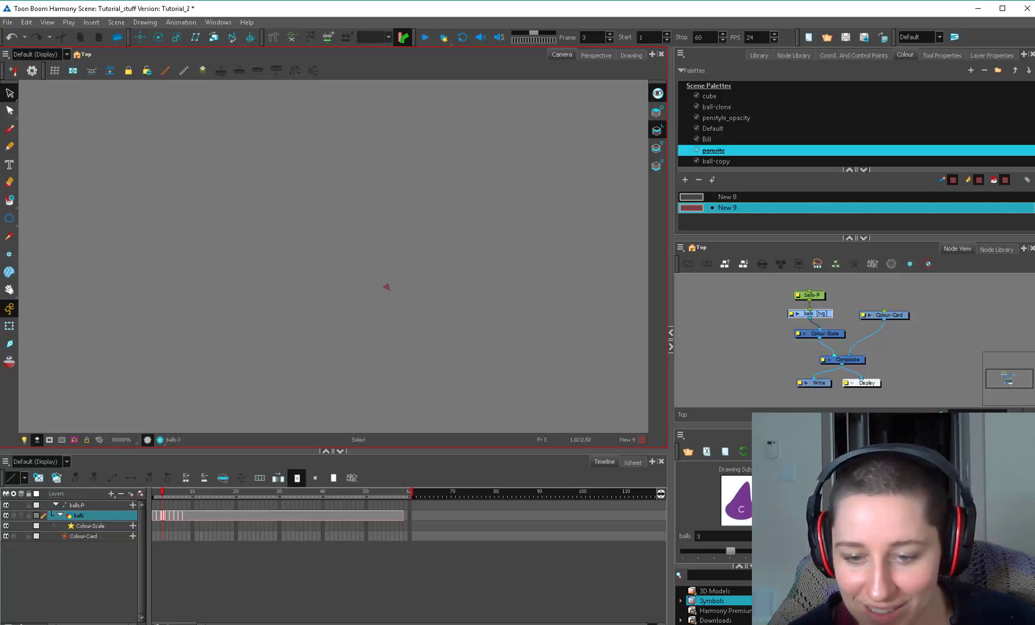
key("shift+m")
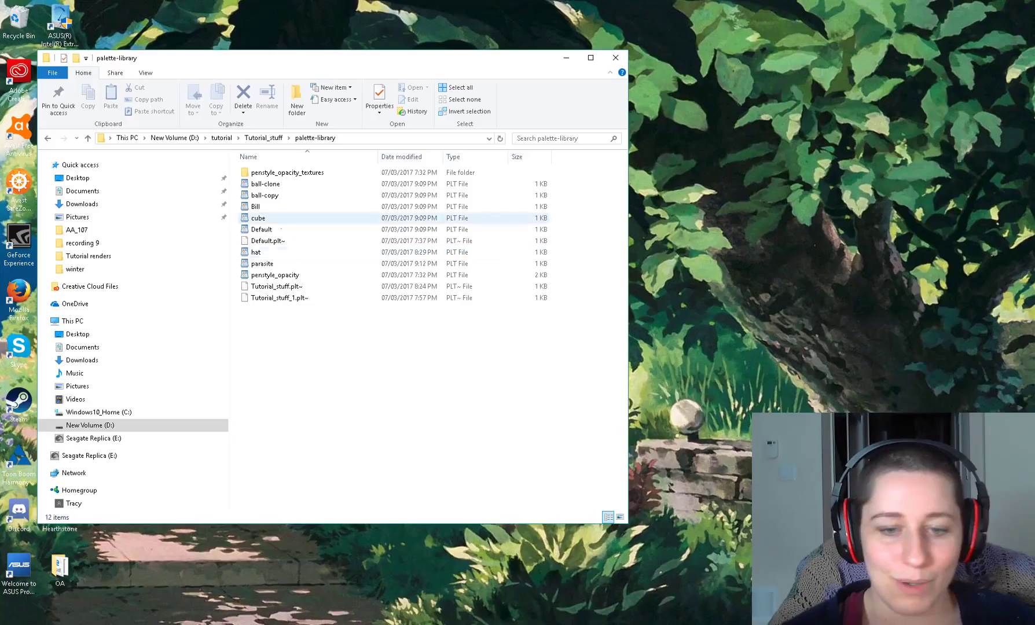
In File Explorer, delete the parasite palette file from palette-library and reopen the Tutorial_2 scene from the Tutorial_stuff folder in Harmony.
left_click(262, 263)
left_click(221, 137)
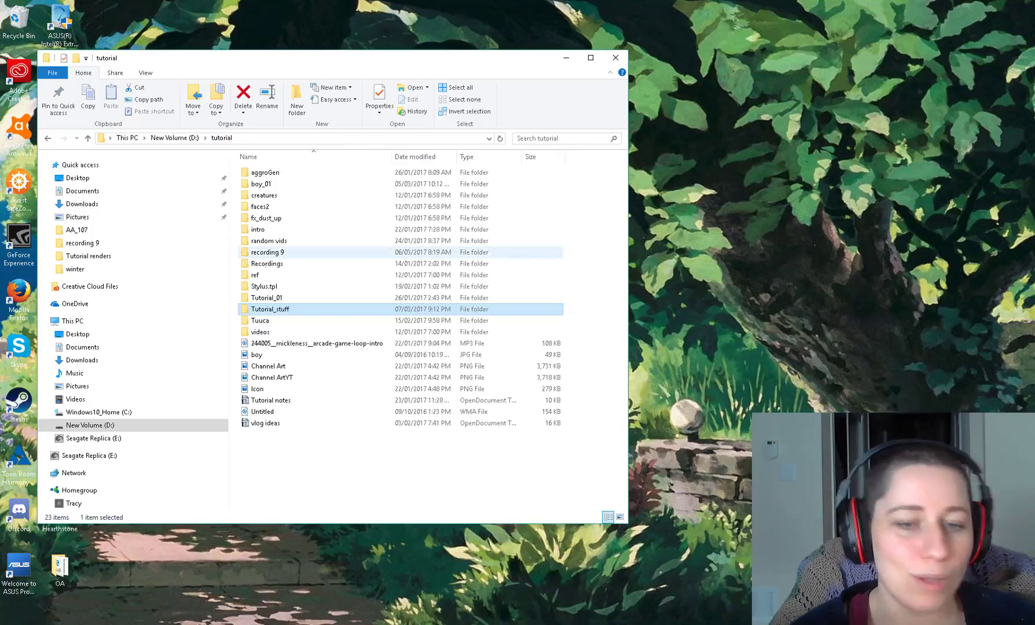
double_click(298, 306)
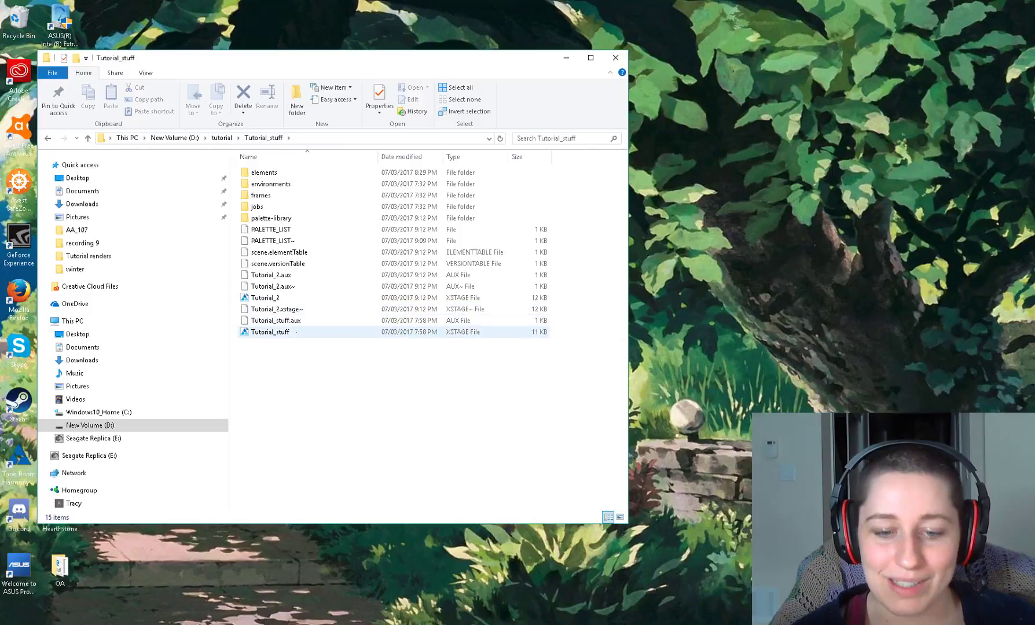
double_click(286, 332)
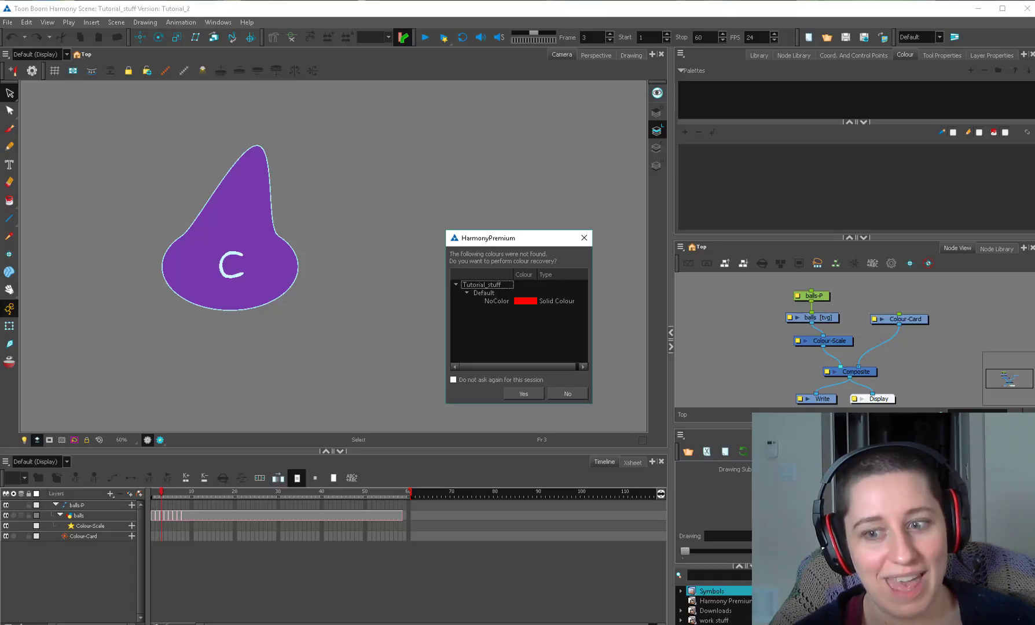
Inspect the missing NoColor entry in the colour recovery prompt and accept the recovery.
left_click(562, 293)
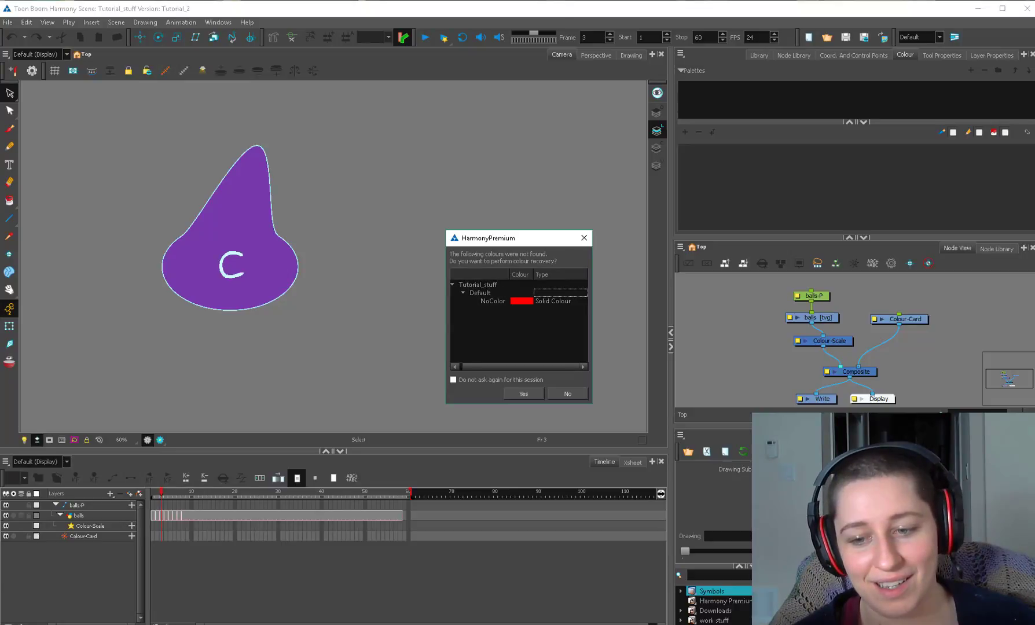
left_click(493, 301)
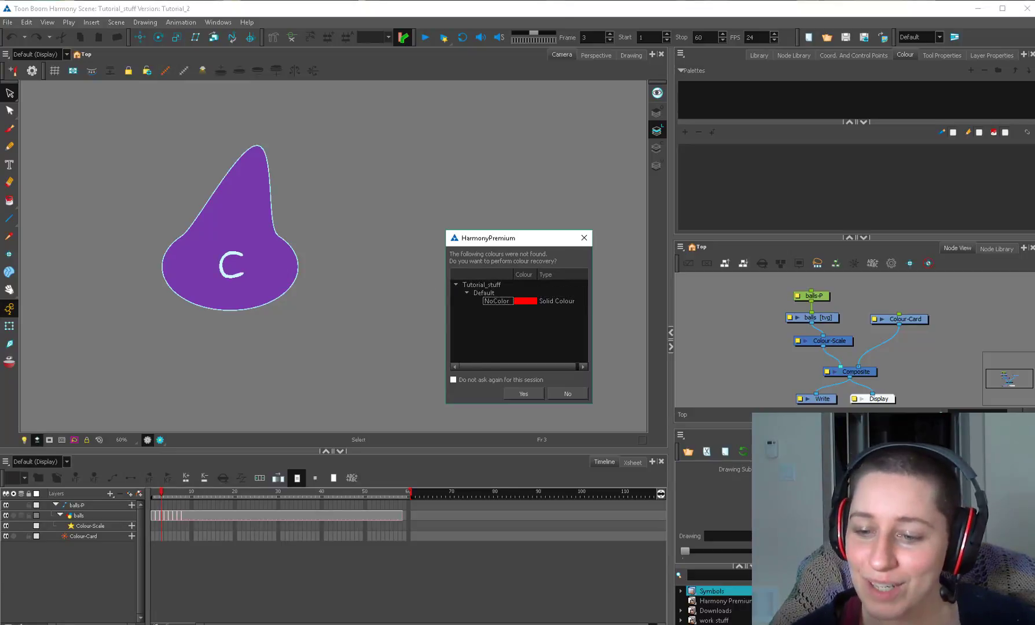
left_click(523, 393)
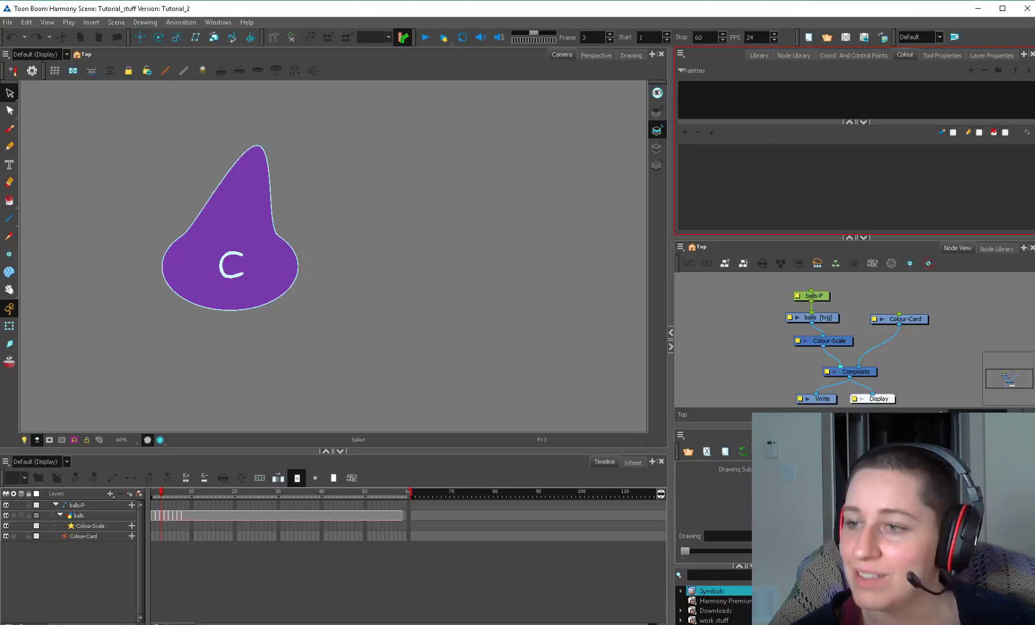
Enlarge the palette list and select the Default palette to examine its recovered NoColor swatches.
left_click_drag(855, 122, 855, 156)
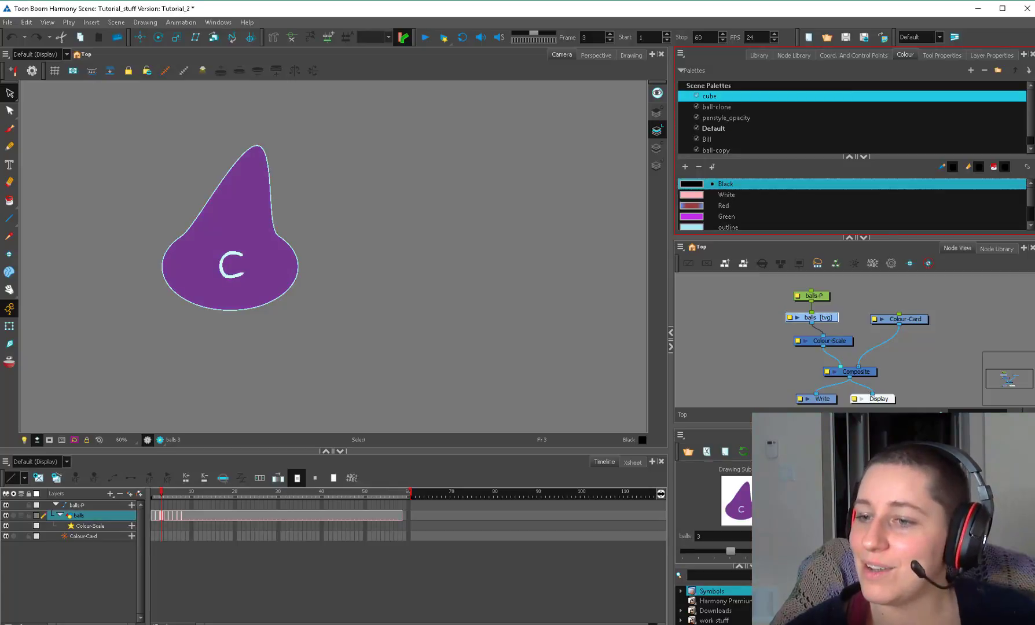
mouse_move(1030, 114)
left_mouse_down()
mouse_move(1031, 122)
mouse_move(1030, 114)
left_mouse_up()
left_click(713, 128)
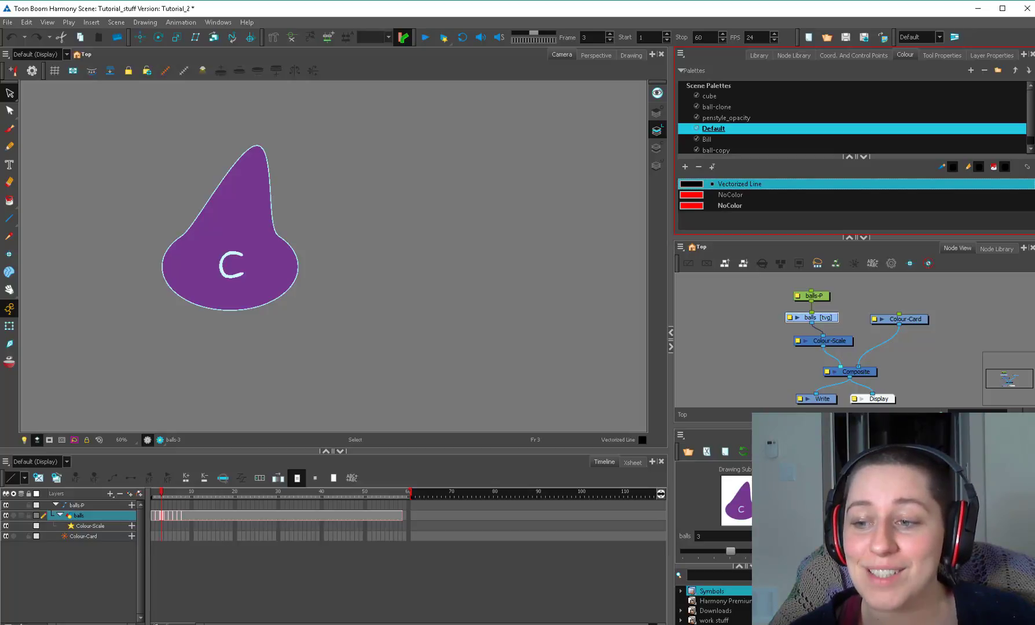
Clear the node selection and select all artwork in the frame 3 balls drawing to reveal the extent of the leftover speck.
left_click(729, 307)
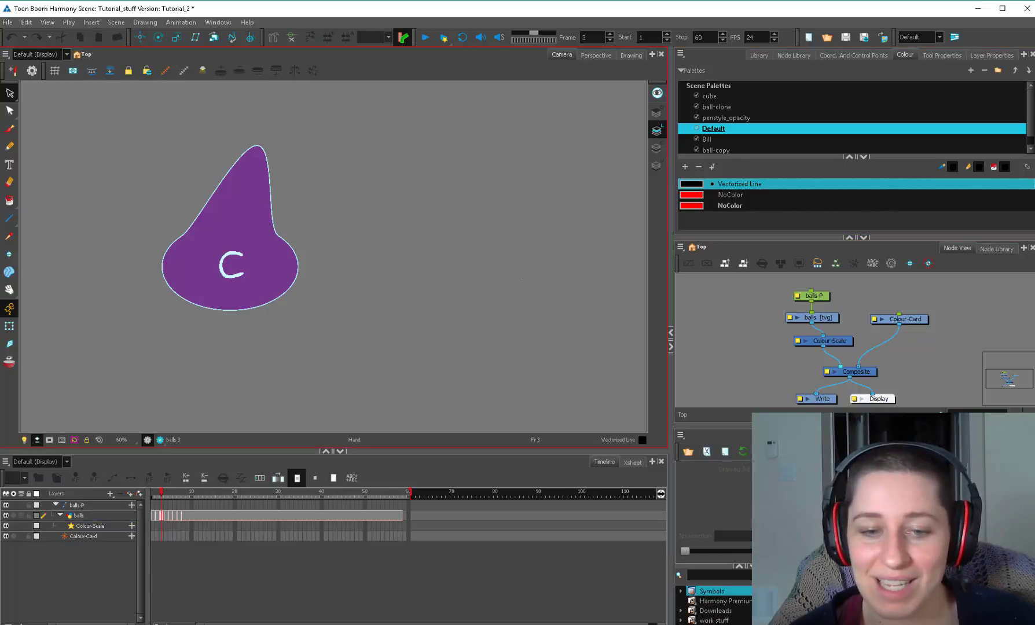
left_click_drag(522, 274, 573, 306)
scroll(573, 306, "up", 1)
key("ctrl+a")
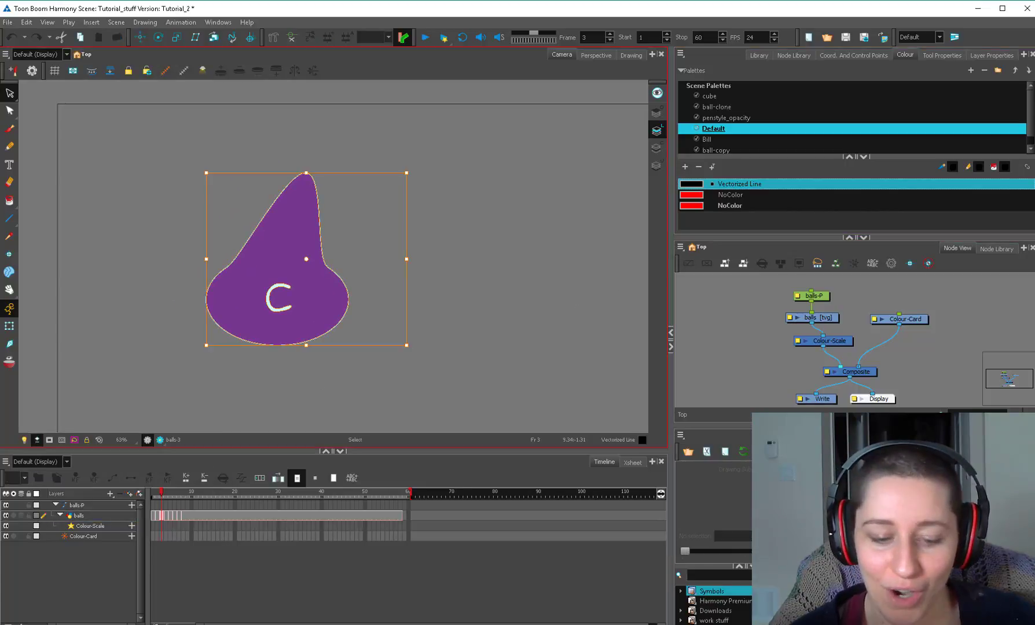
Select all artwork on frames 2 and 3 to compare their selection extents, and clear the selection on frame 3.
left_click(157, 515)
key("ctrl+a")
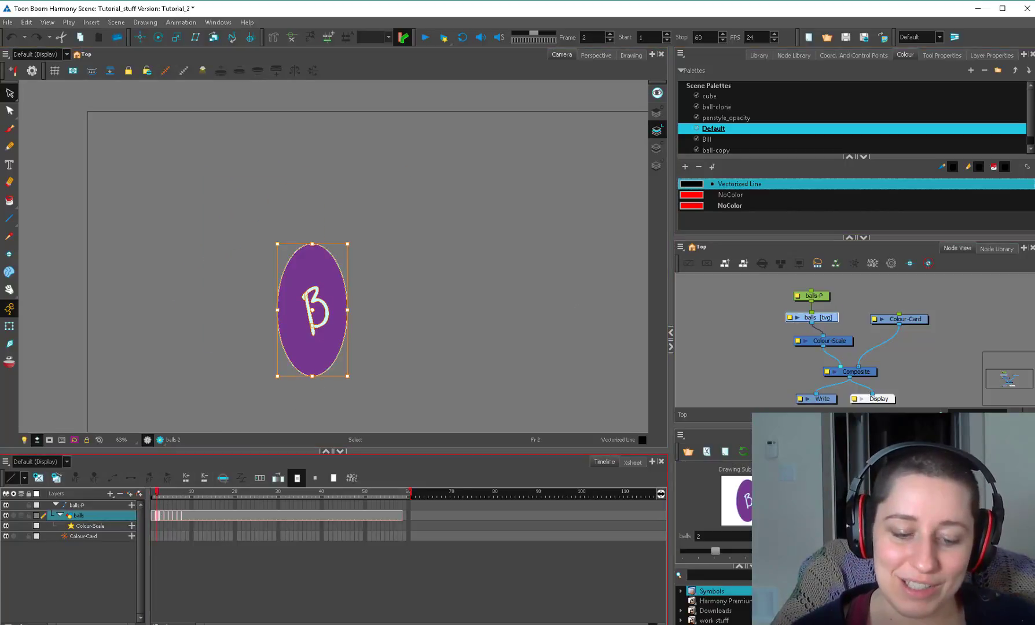
left_click(161, 515)
key("ctrl+a")
left_click(487, 168)
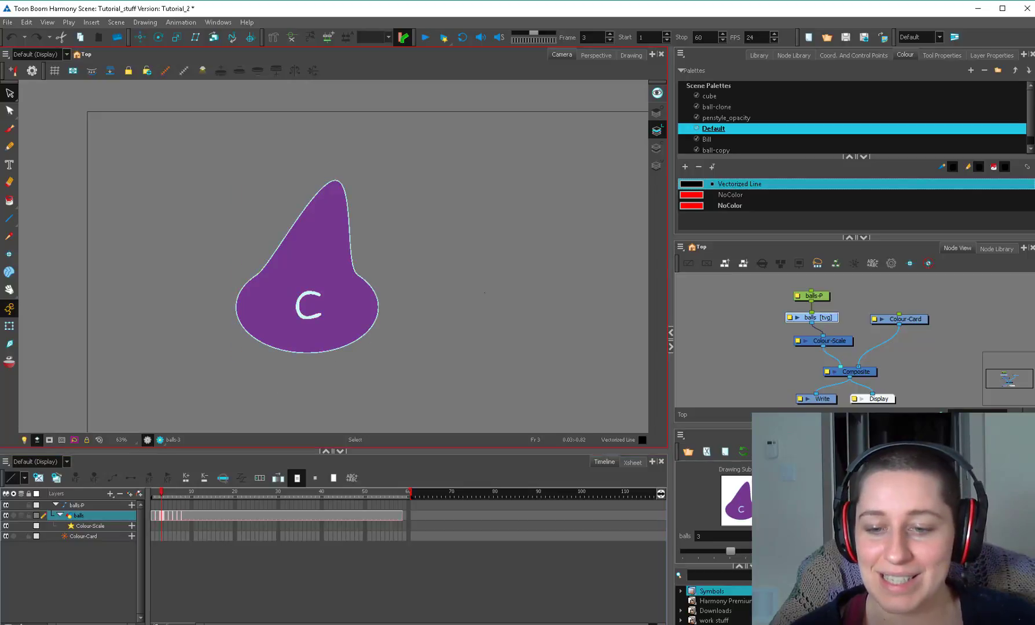
Select and delete the stray specks in the empty area beside the ball in the frame 3 drawing.
scroll(487, 168, "up", 5)
mouse_move(496, 232)
left_mouse_down()
mouse_move(424, 362)
mouse_move(509, 257)
left_mouse_up()
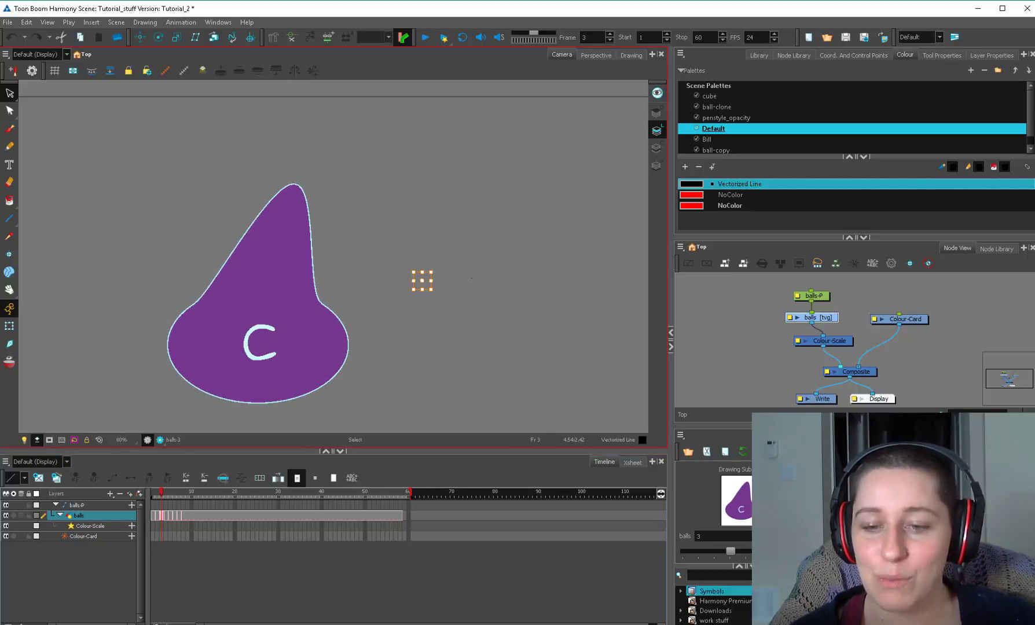
key("Delete")
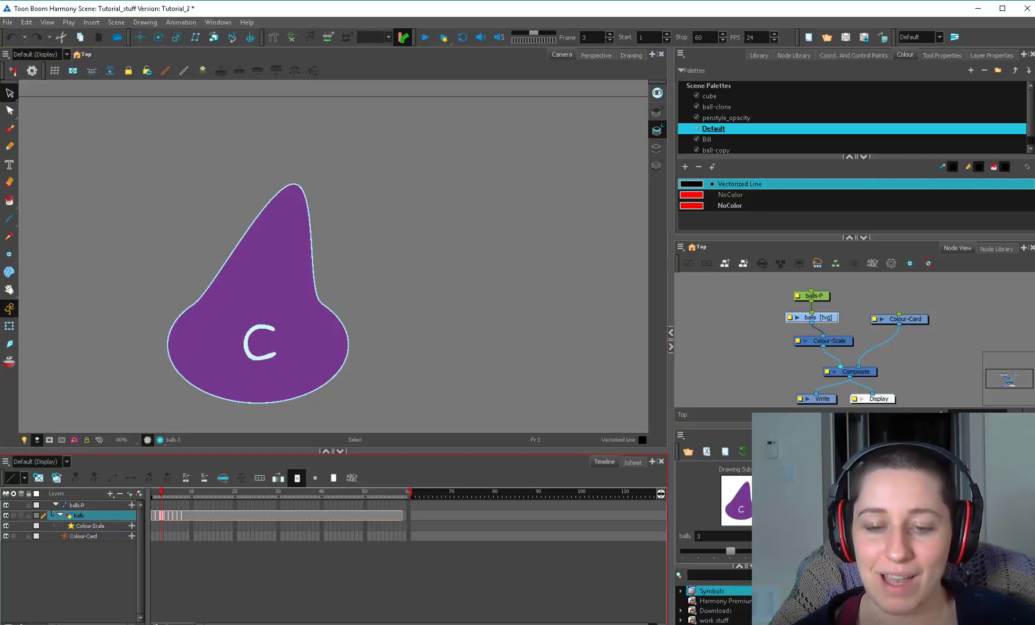
key("ctrl+a")
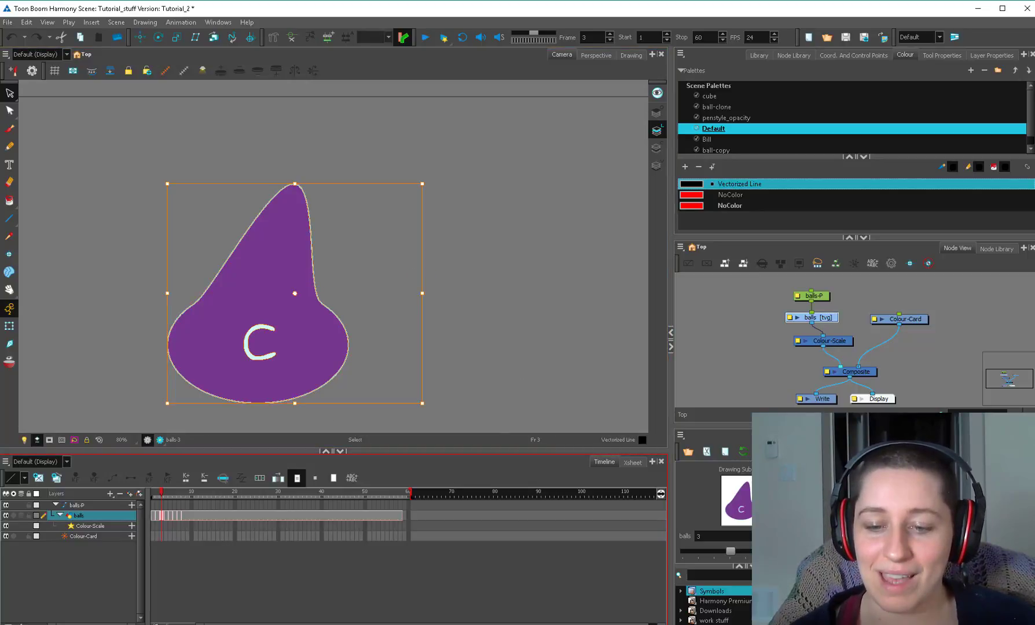
mouse_move(525, 221)
left_mouse_down()
mouse_move(466, 136)
mouse_move(502, 359)
mouse_move(529, 343)
left_mouse_up()
key("Delete")
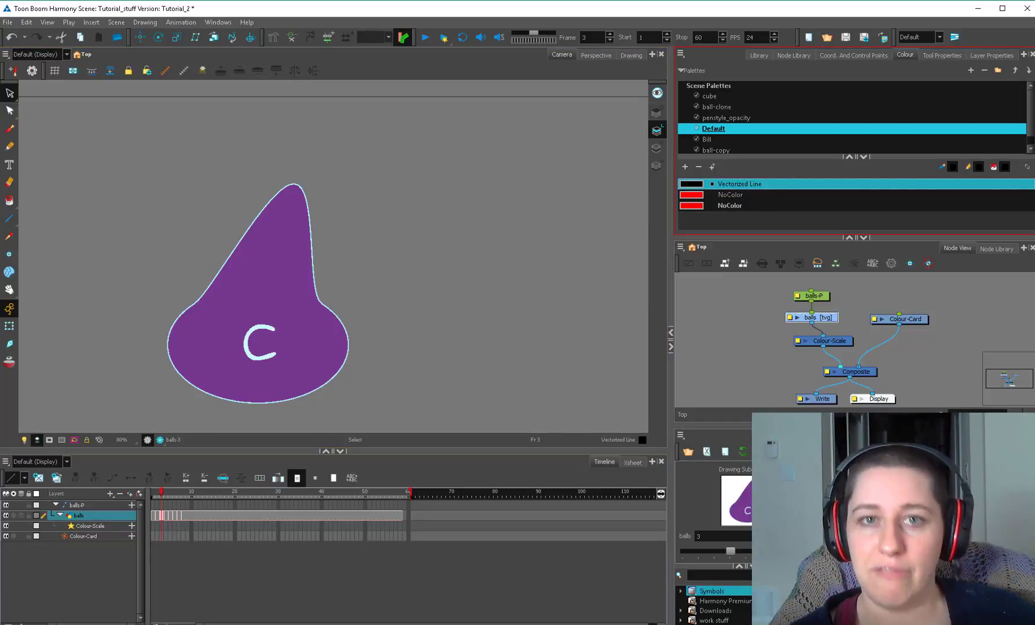
Rename the ball-clone palette as nightball.
left_click(726, 118)
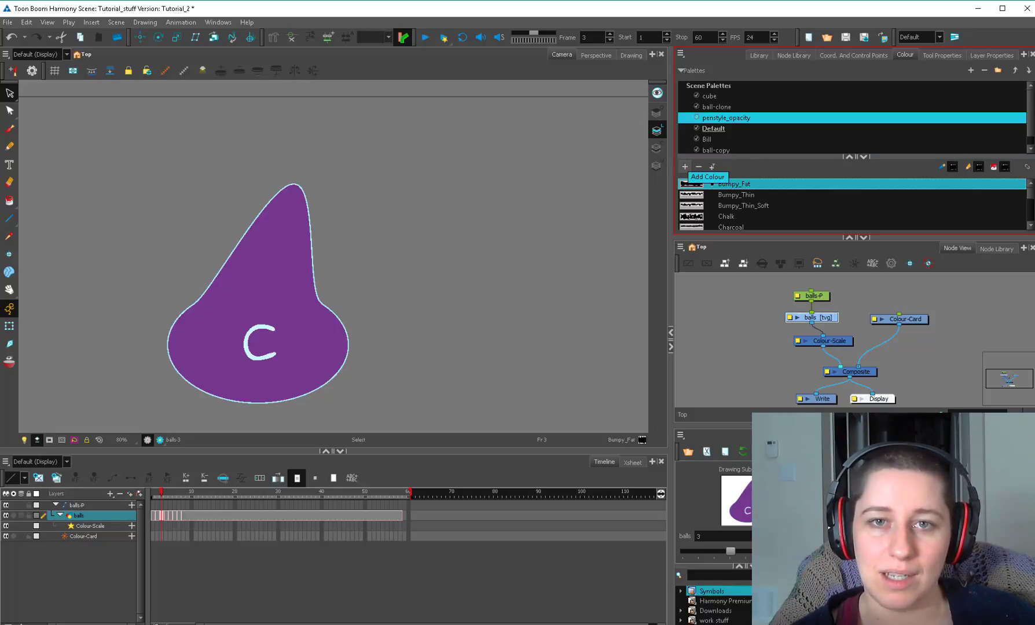
left_click(504, 306)
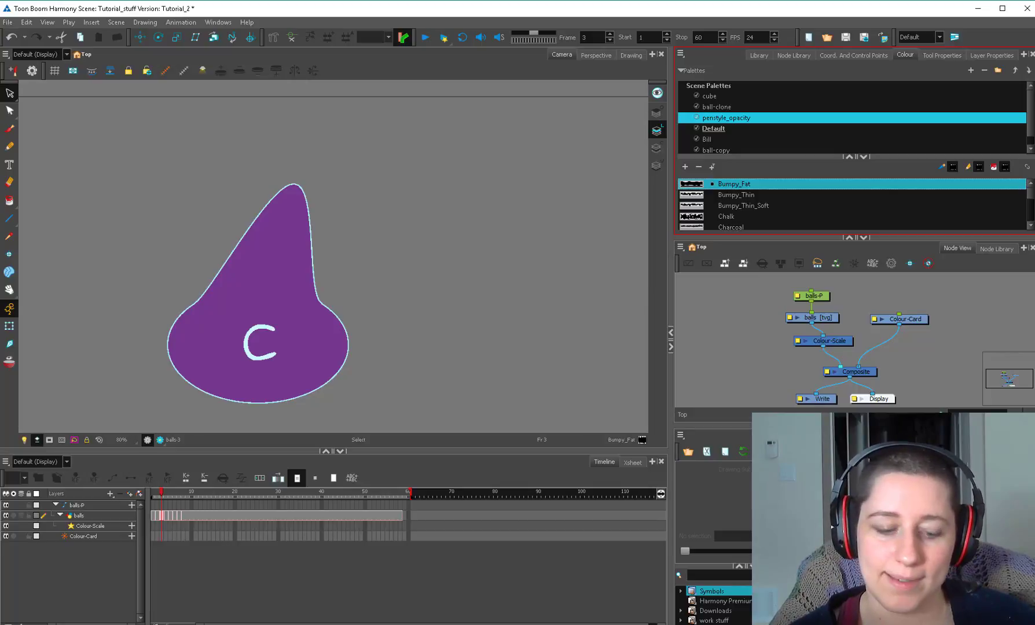
left_click(717, 107)
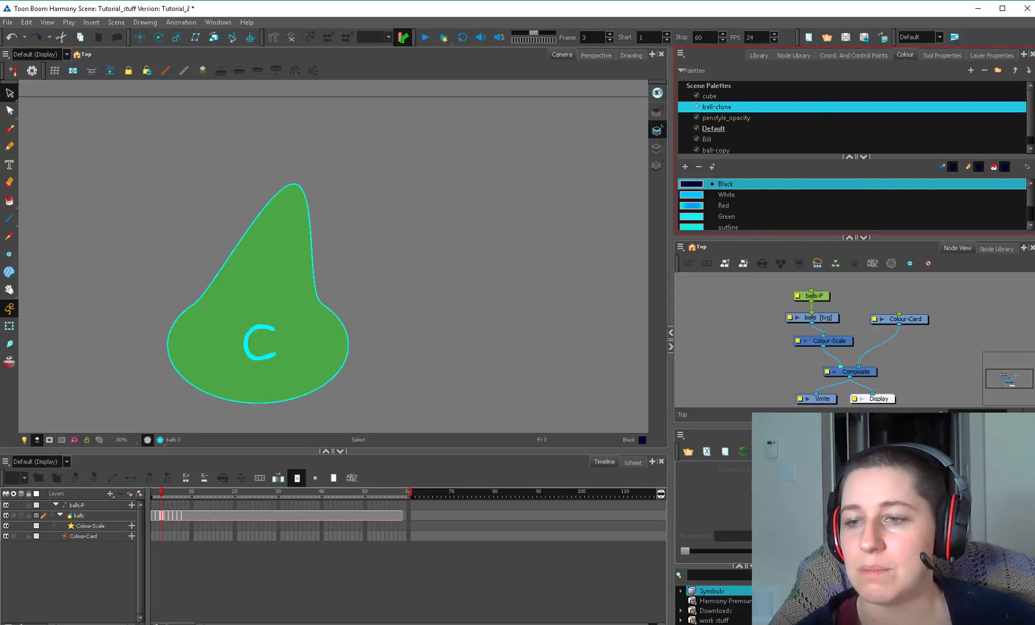
right_click(719, 106)
left_click(753, 270)
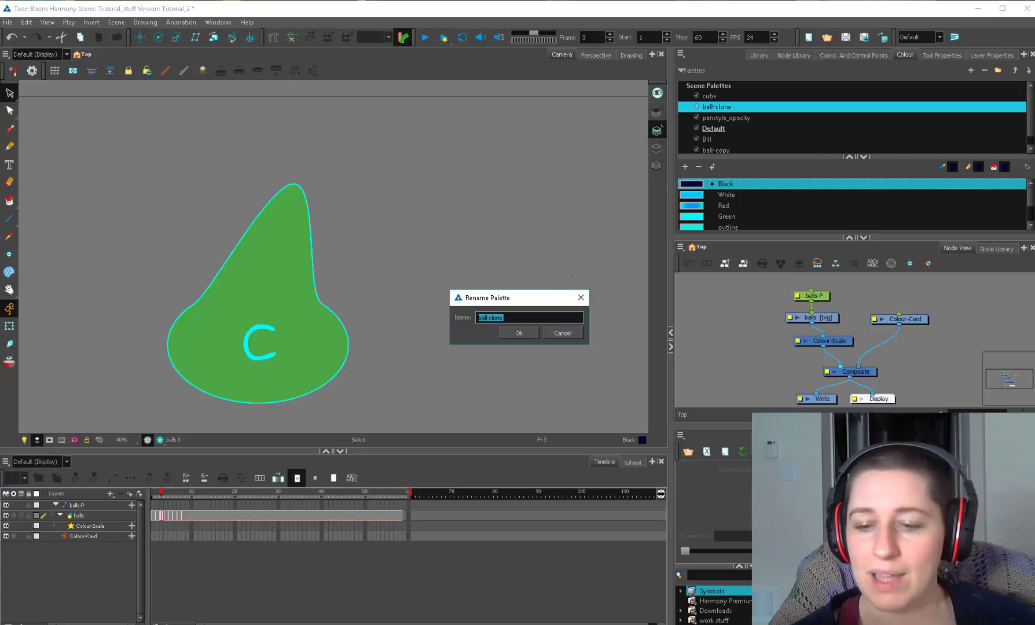
type("n")
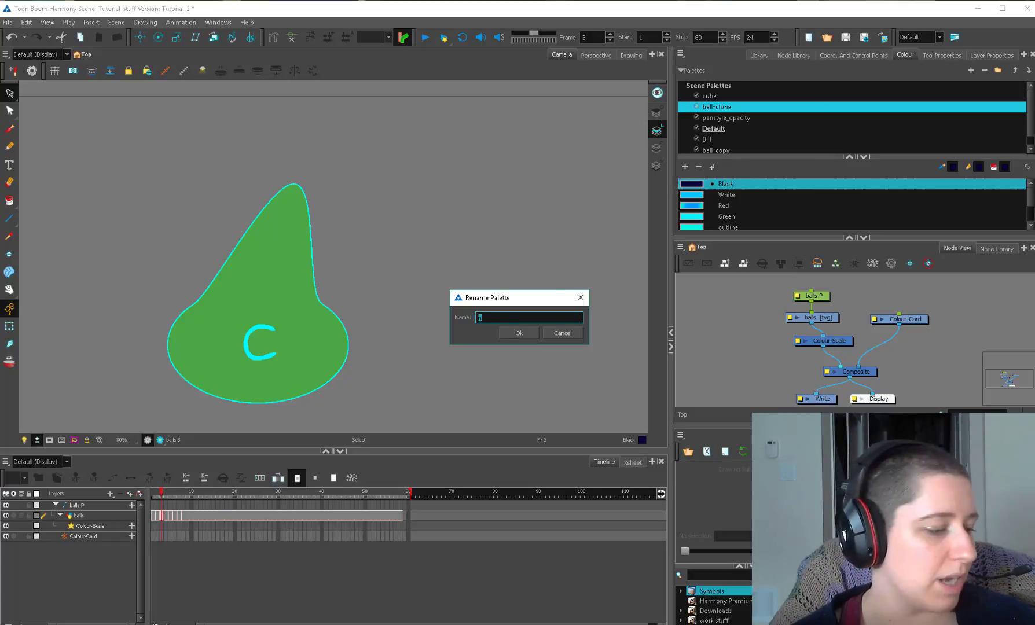
type("ightball")
key("Return")
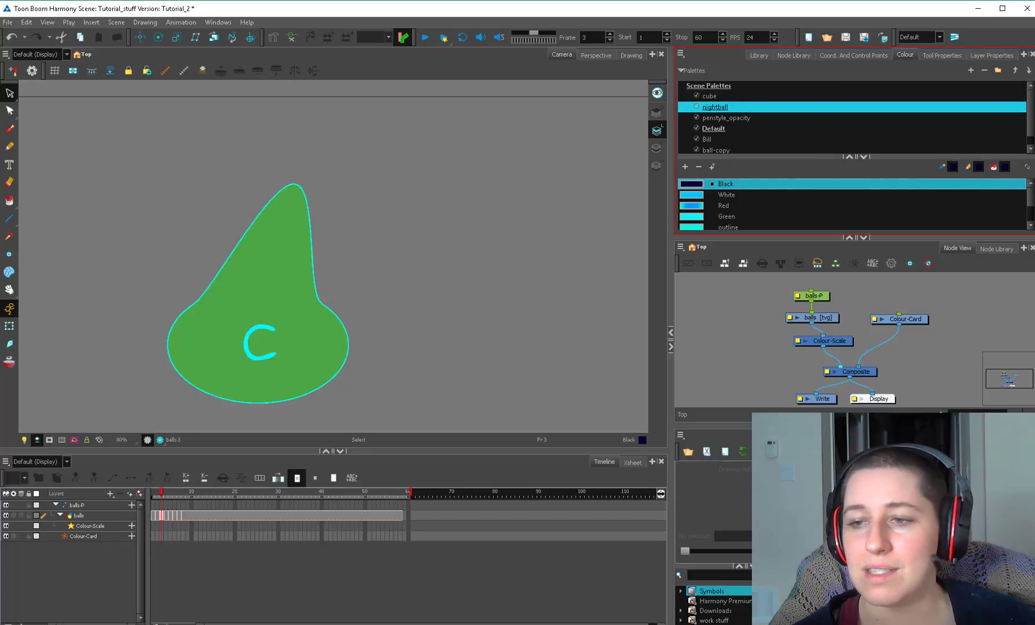
Alternate between the cube and nightball palettes to compare how each one colours the ball.
left_click(726, 117)
left_click(709, 96)
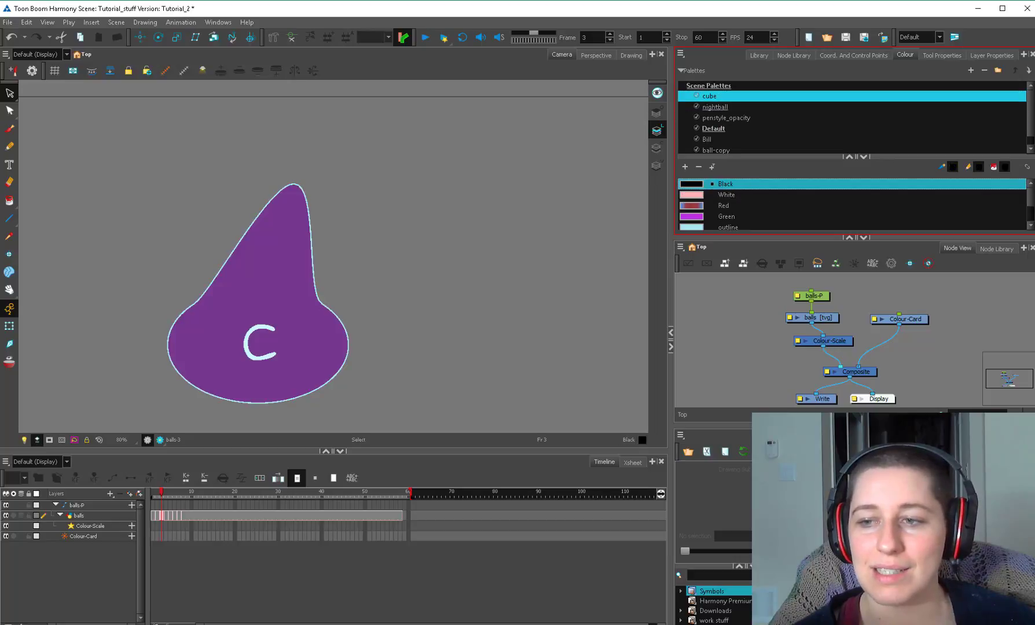
left_click(772, 107)
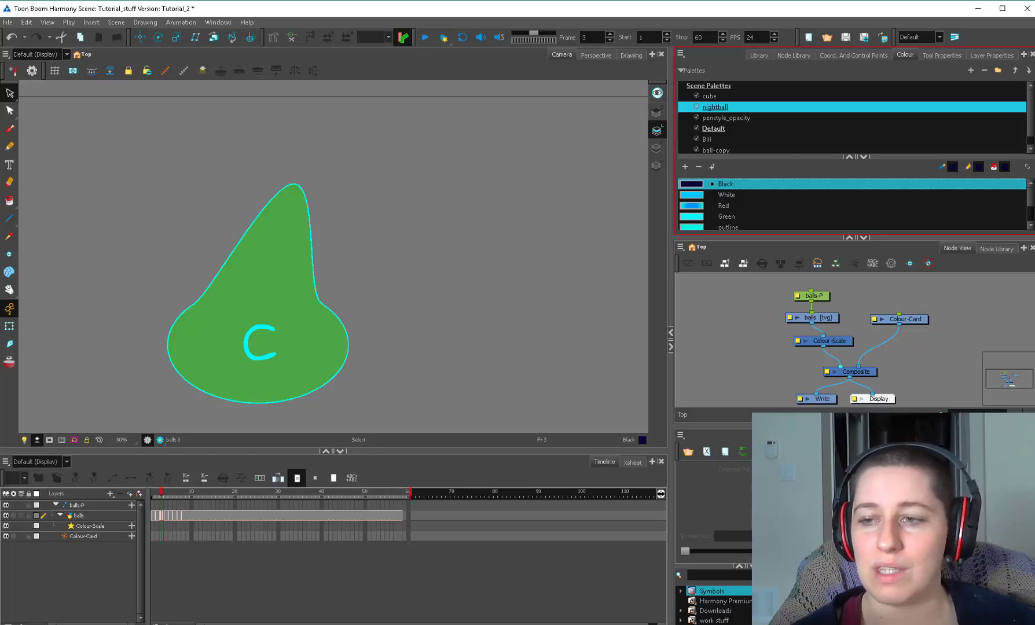
left_click(709, 96)
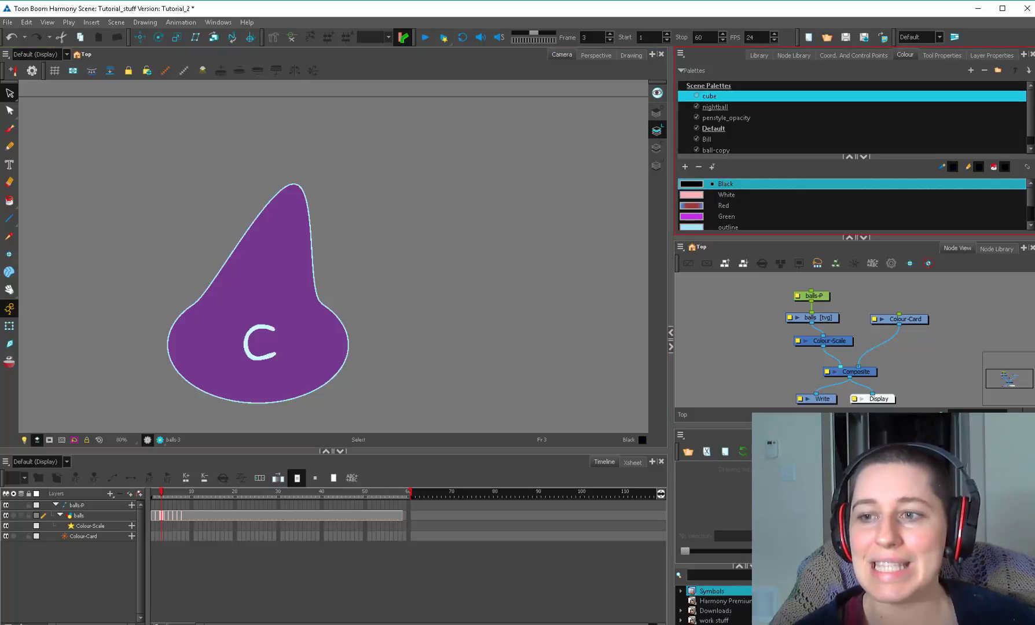
left_click(714, 107)
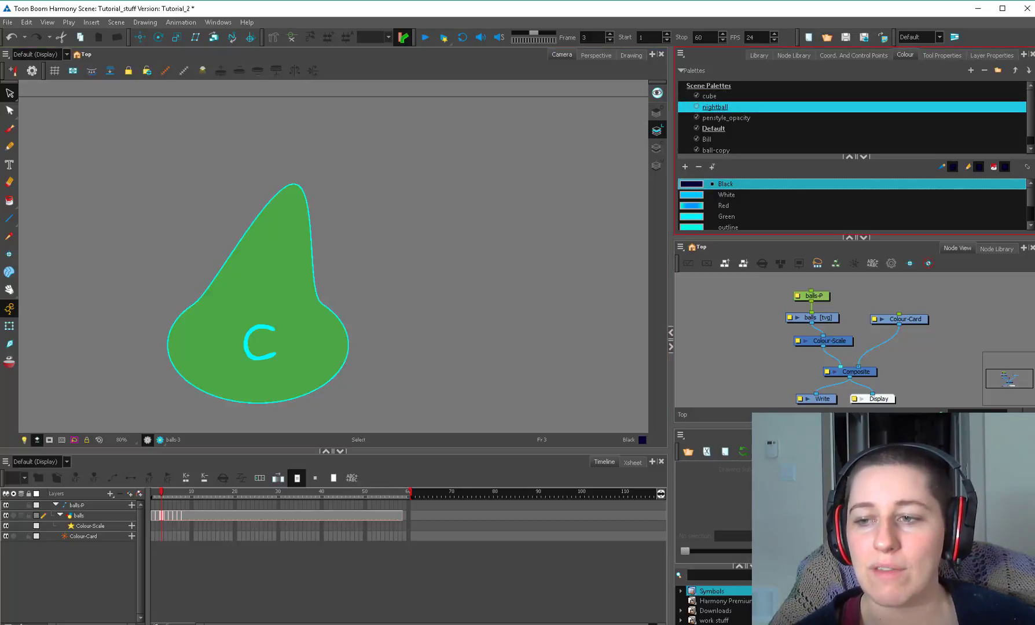
left_click(709, 96)
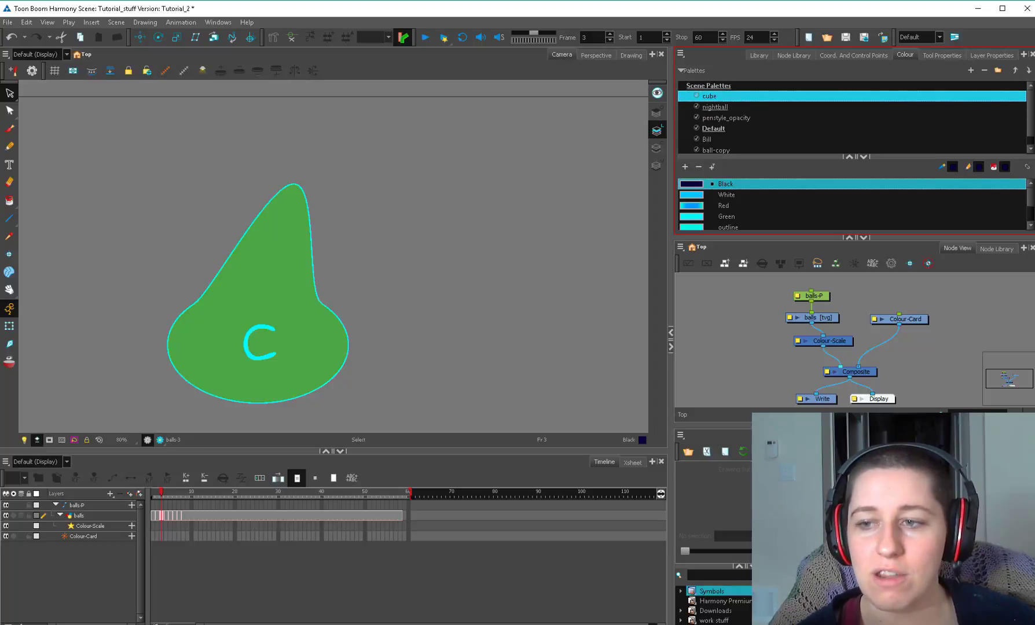
left_click(715, 106)
left_click(709, 96)
left_click(715, 106)
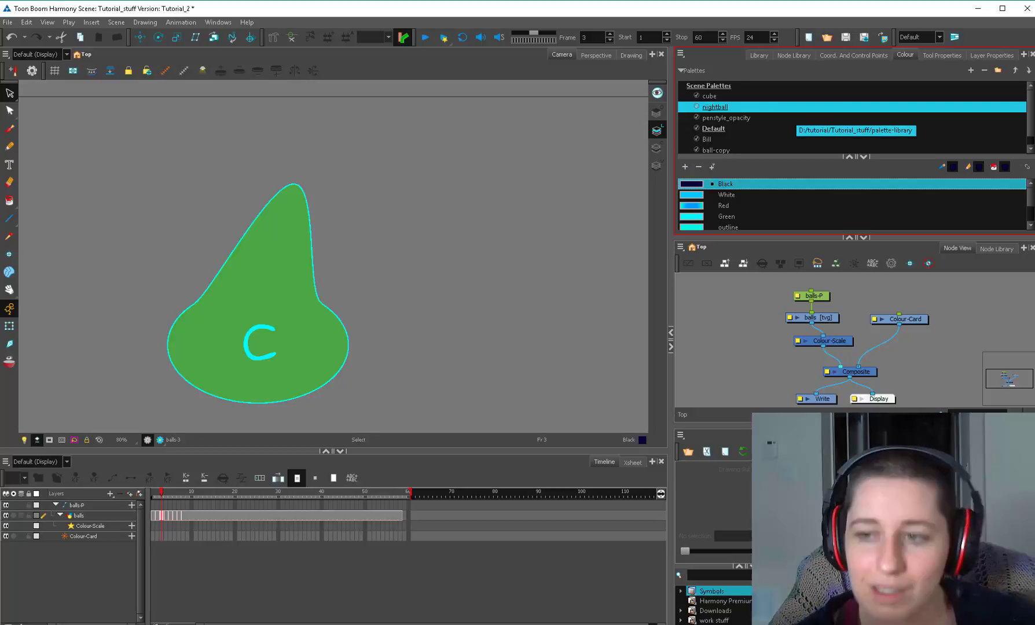
left_click(795, 96)
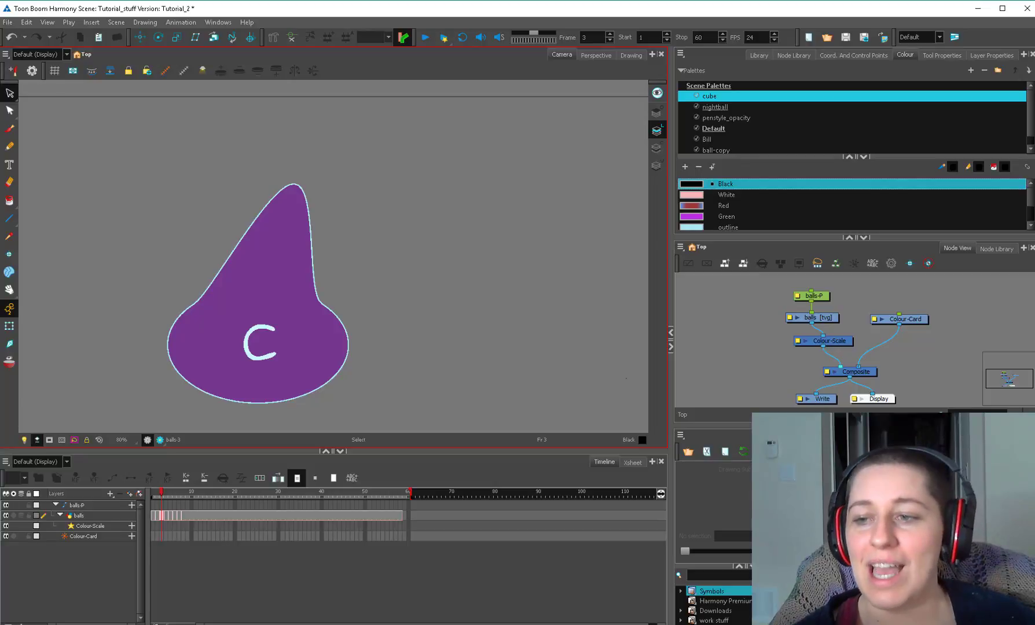
left_click(794, 107)
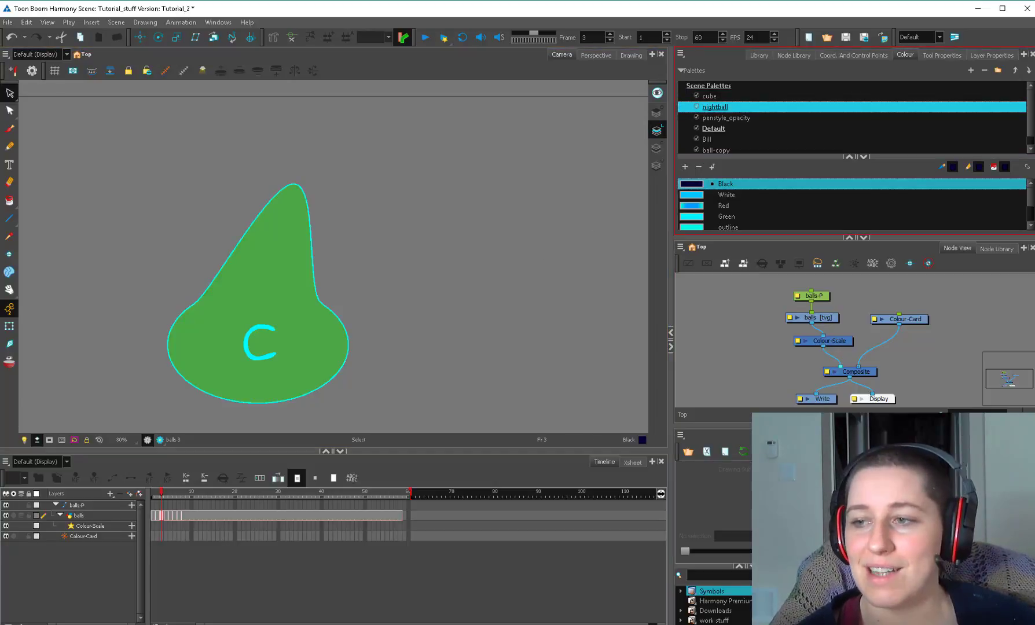
Move the nightball palette above cube in the scene palettes, and return cube to the first place.
left_click(1015, 70)
left_click(709, 107)
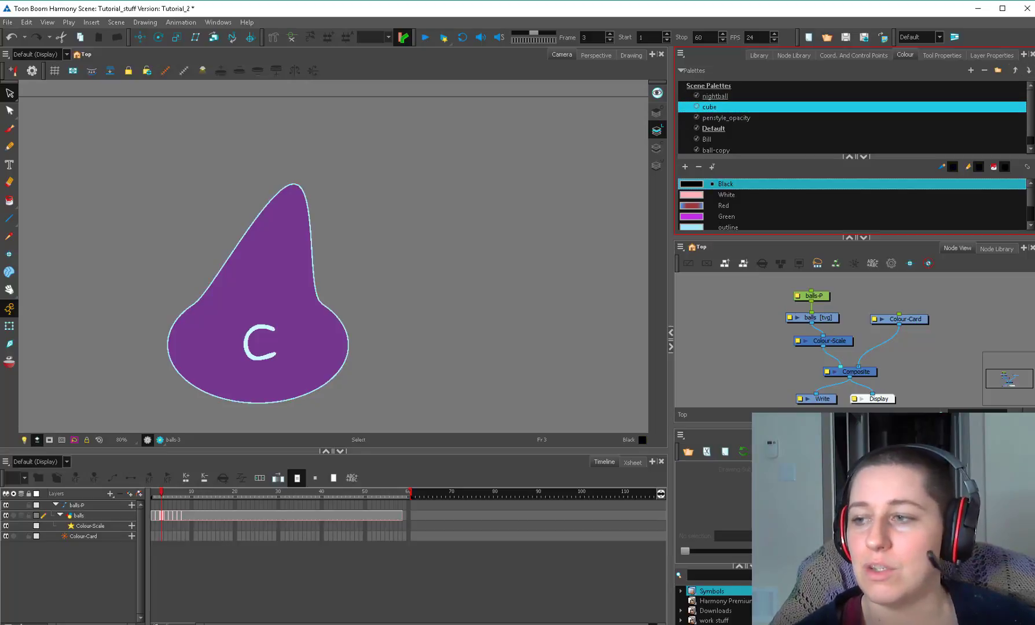
left_click(1014, 70)
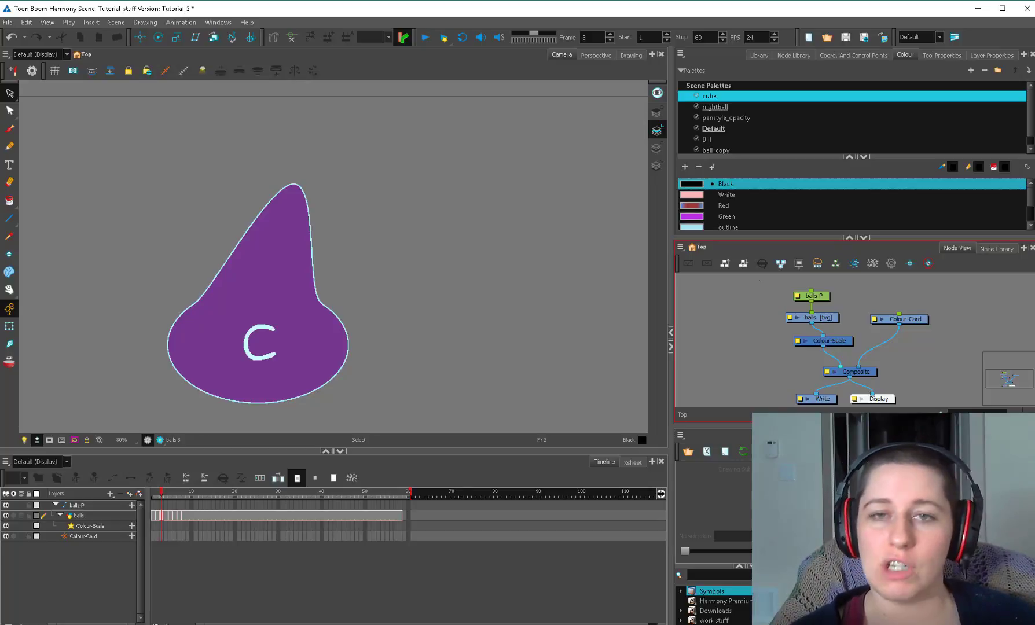
Remove the pointed peak from the frame 3 ball by deleting its contour points with the Contour Editor.
left_click(312, 254)
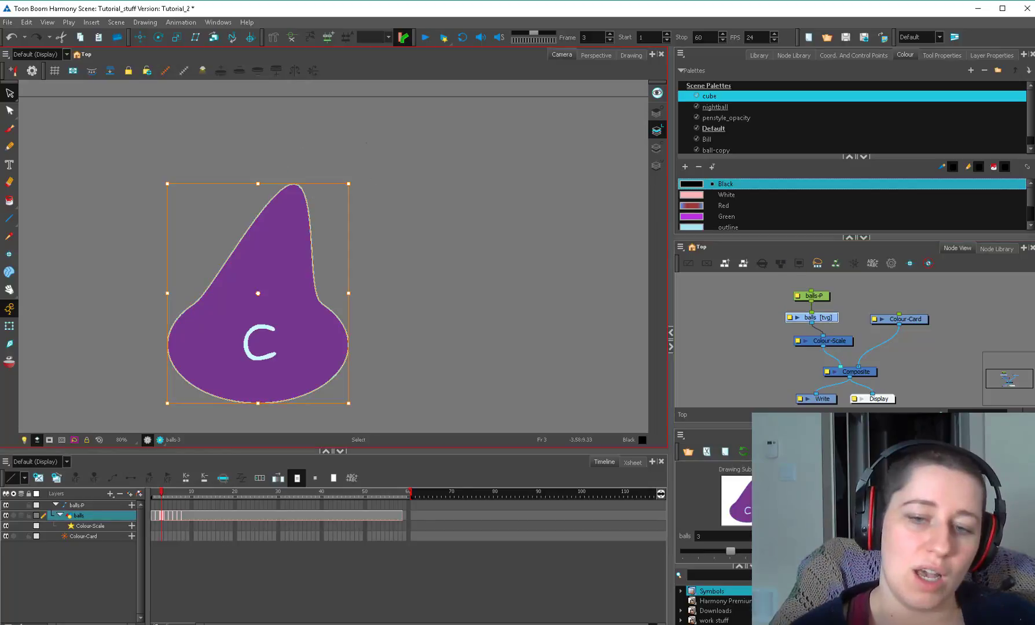
key("alt+q")
mouse_move(315, 155)
left_mouse_down()
mouse_move(286, 169)
mouse_move(324, 200)
left_mouse_up()
key("Delete")
key("space")
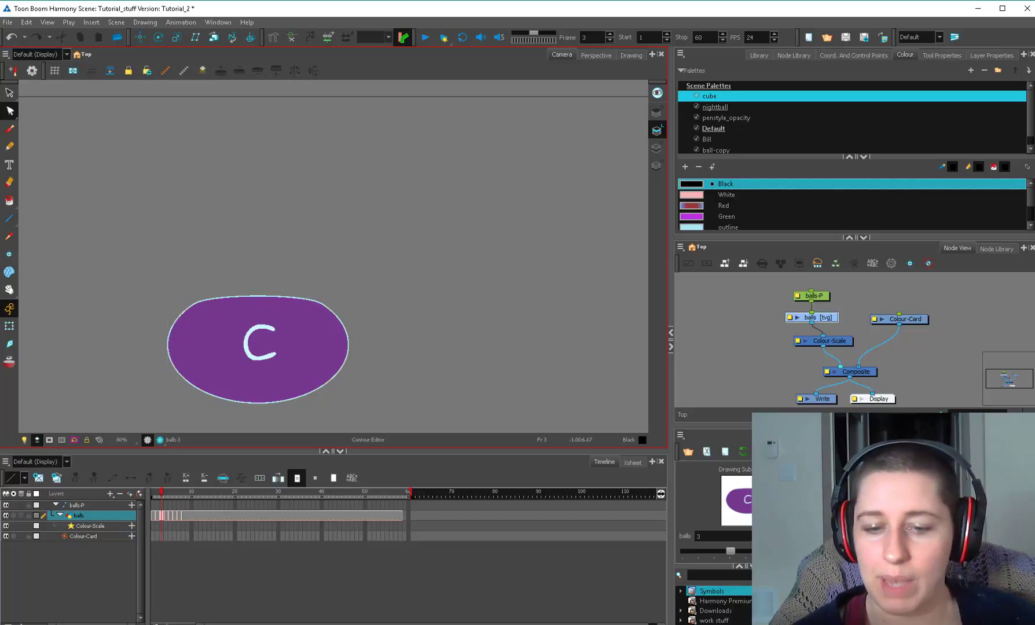
left_click_drag(279, 409, 303, 260)
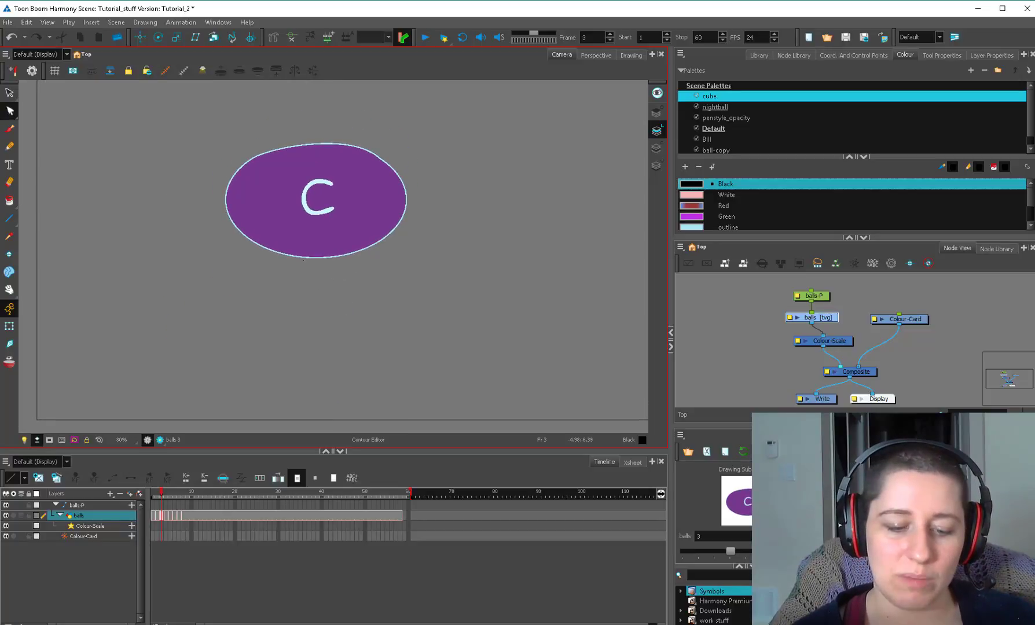
Go to frame 1 with the Select tool active, view the Bill palette and return to the cube palette.
left_click_drag(162, 492, 153, 492)
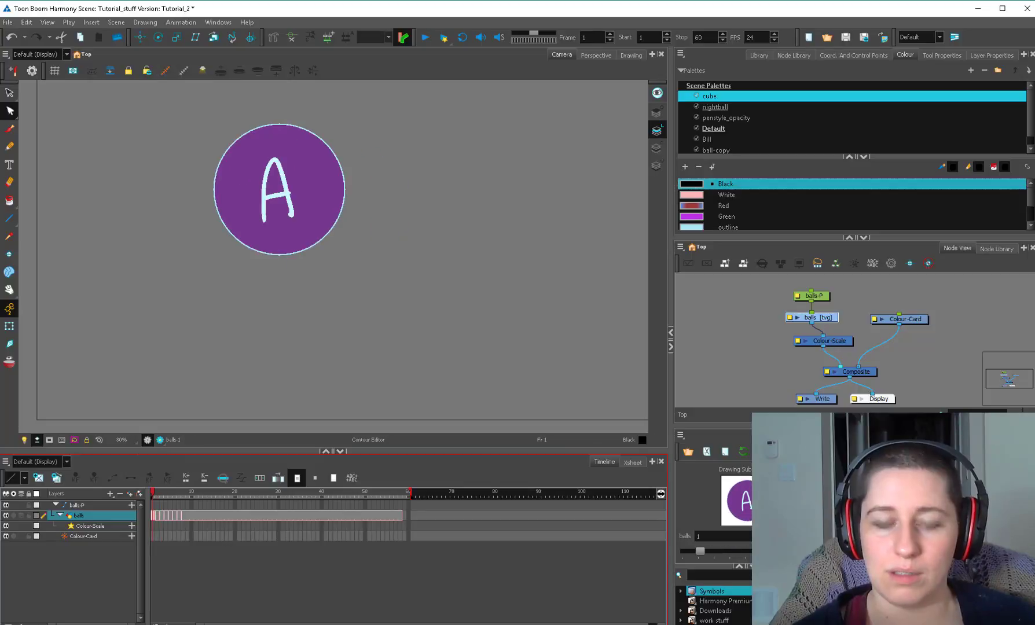
key("1")
scroll(407, 329, "up", 2)
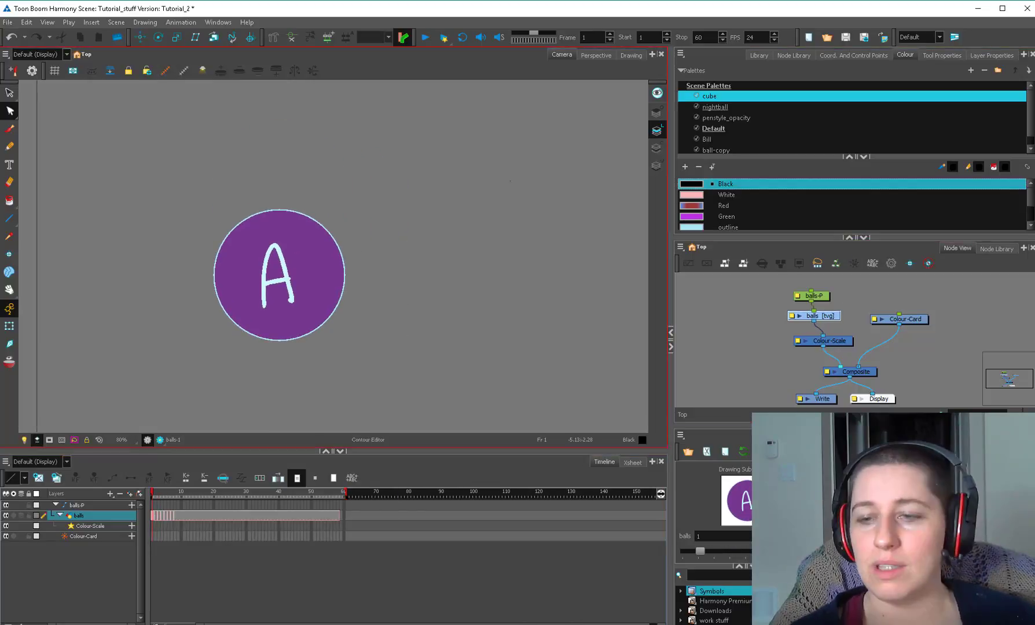
key("alt+s")
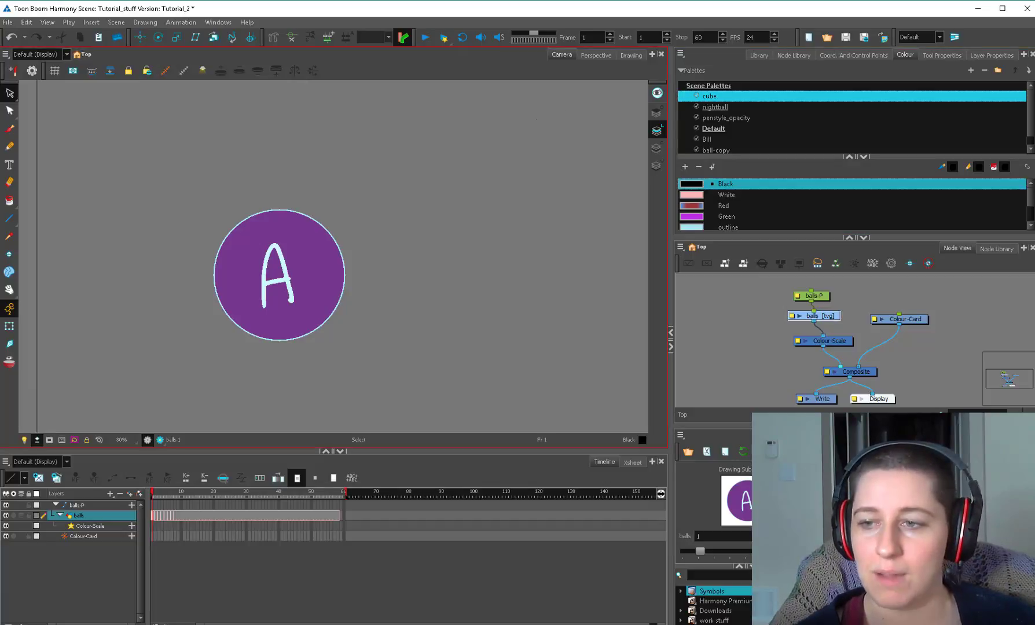
left_click(706, 139)
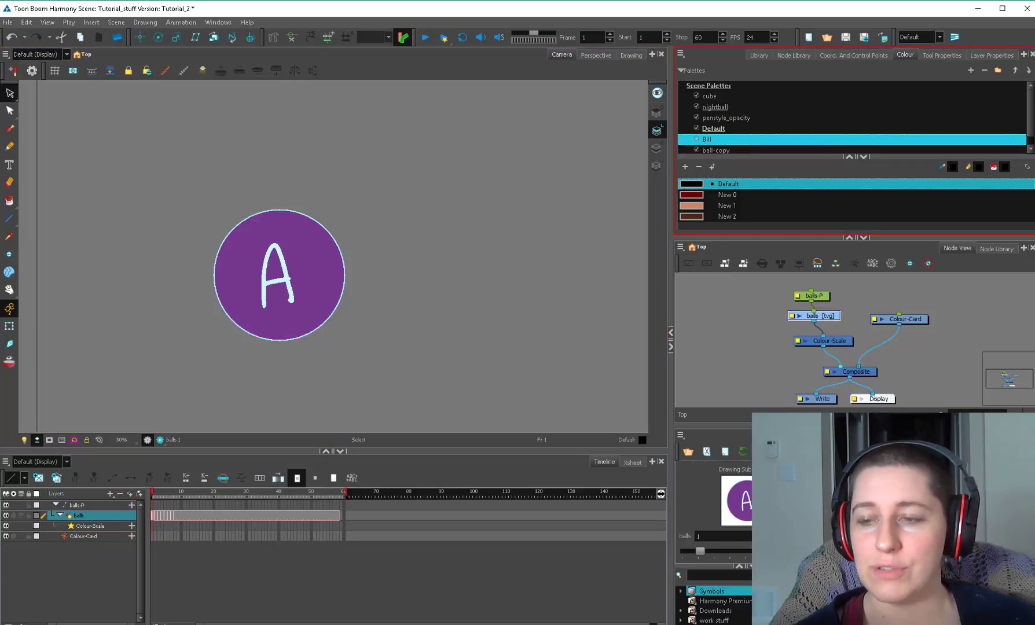
left_click(709, 96)
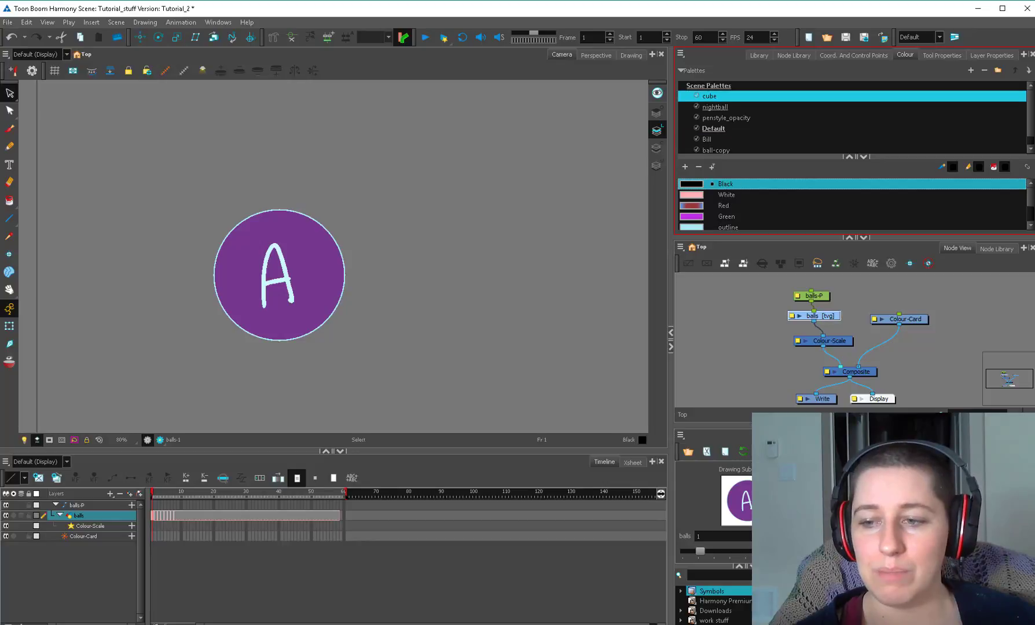
Pick the ball's main colour, change that swatch in the cube palette to olive green, and undo the change.
key("d")
left_click(311, 244)
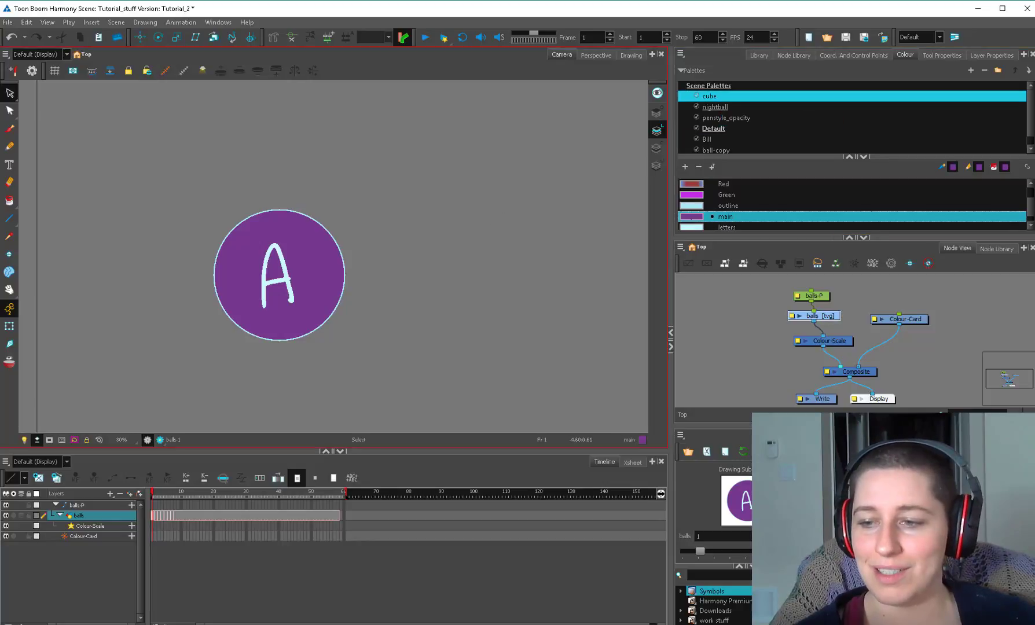
double_click(691, 218)
left_click(480, 351)
left_click(632, 223)
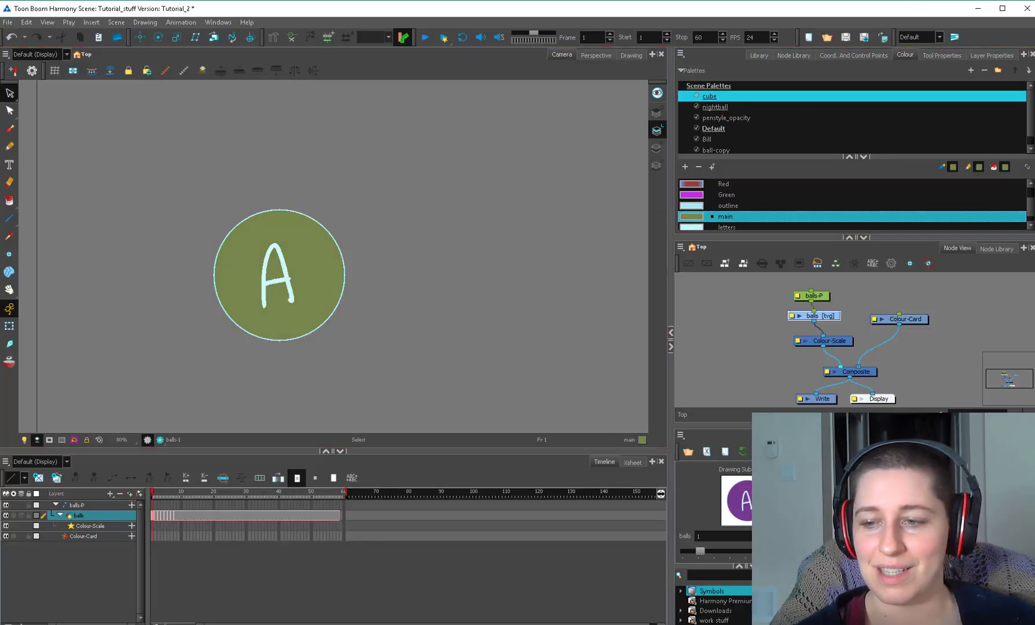
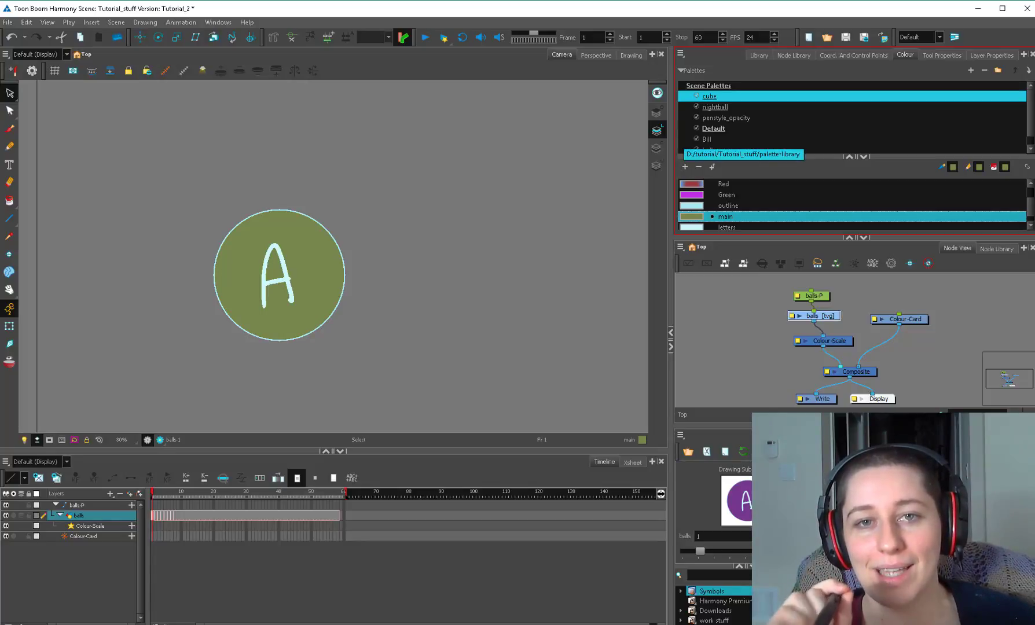
key("ctrl+z")
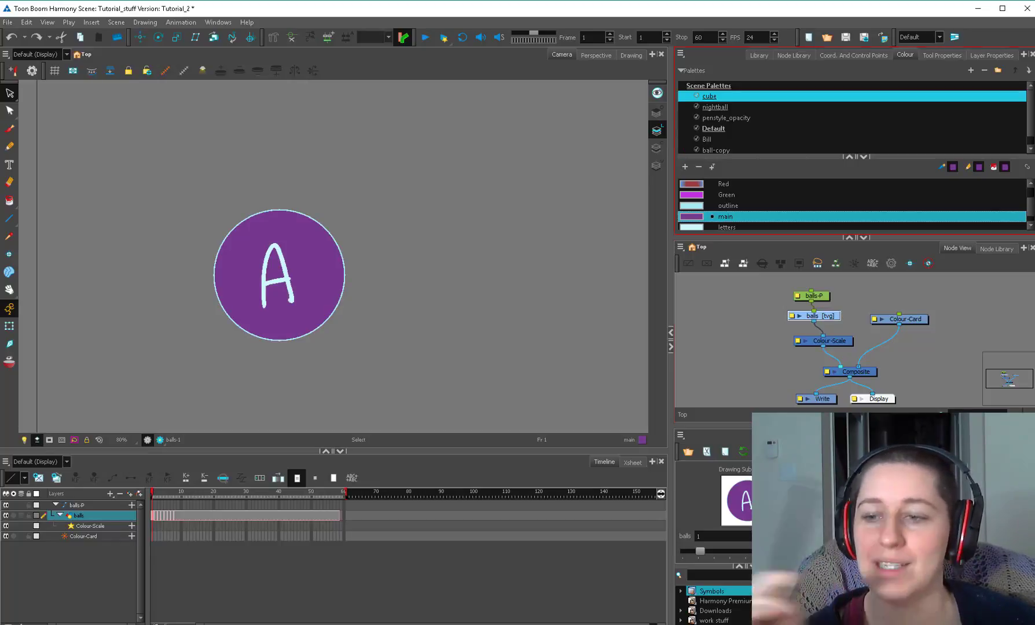
Select the Colour-Scale node under the balls drawing in the node network.
left_click(845, 327)
left_click_drag(829, 341, 821, 340)
left_click_drag(844, 327, 809, 331)
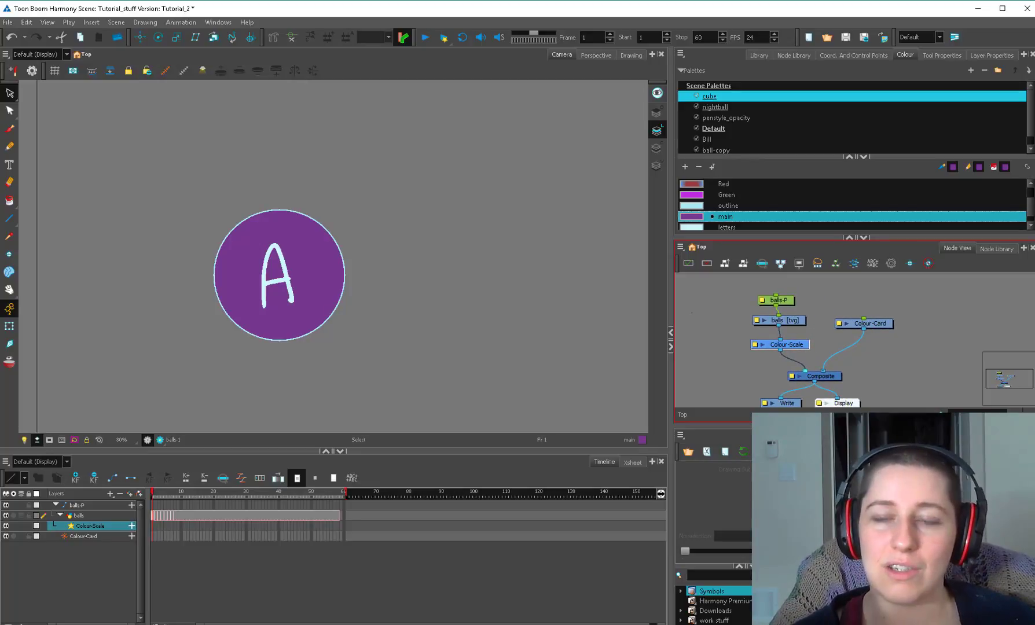
Delete the Colour-Scale node between the balls drawing and the Composite.
key("Escape")
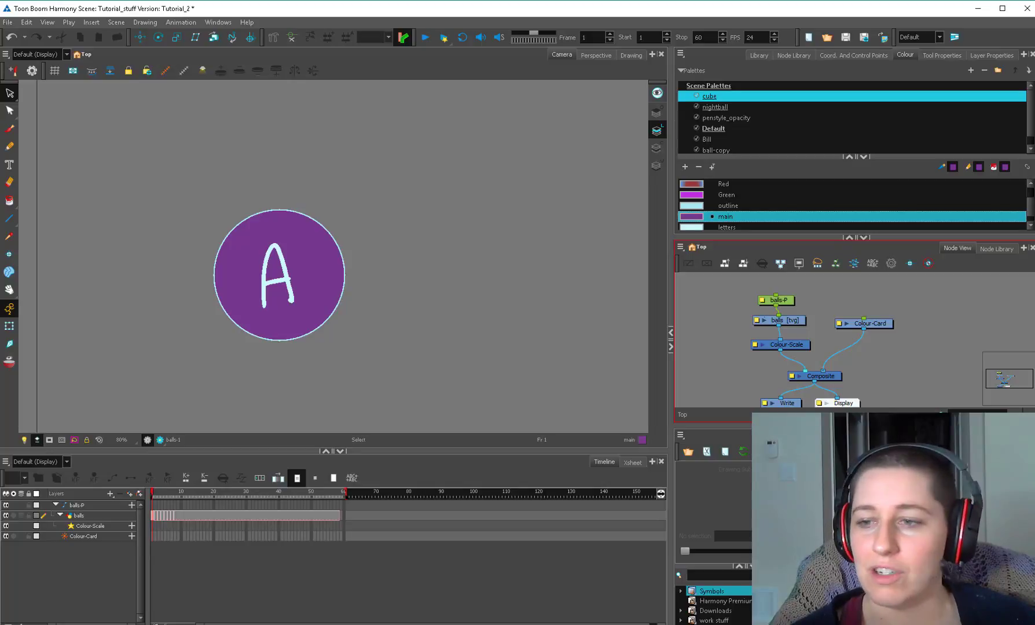
left_click_drag(798, 343, 798, 339)
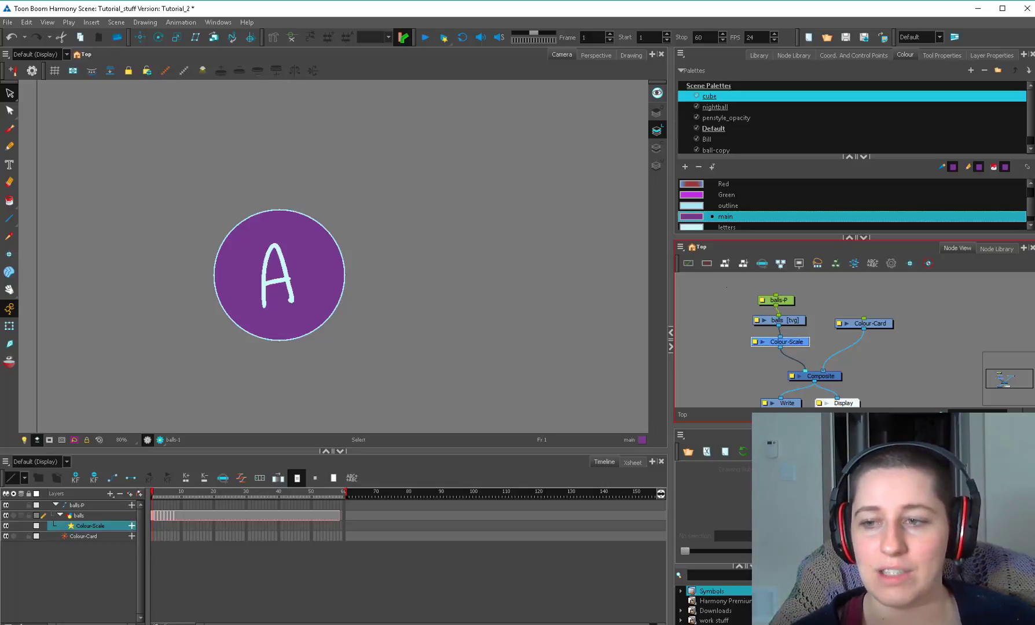
key("Delete")
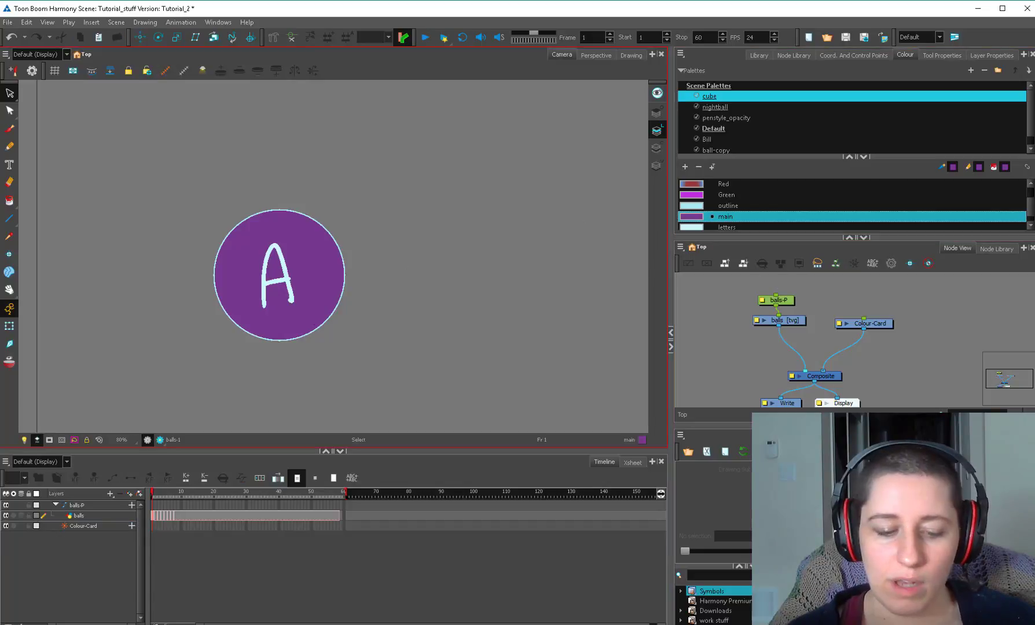
Go to frame 1 on the balls layer and clear its Xsheet exposures from frame 2 to frame 8.
left_click(79, 516)
mouse_move(153, 493)
left_mouse_down()
mouse_move(175, 493)
mouse_move(153, 492)
left_mouse_up()
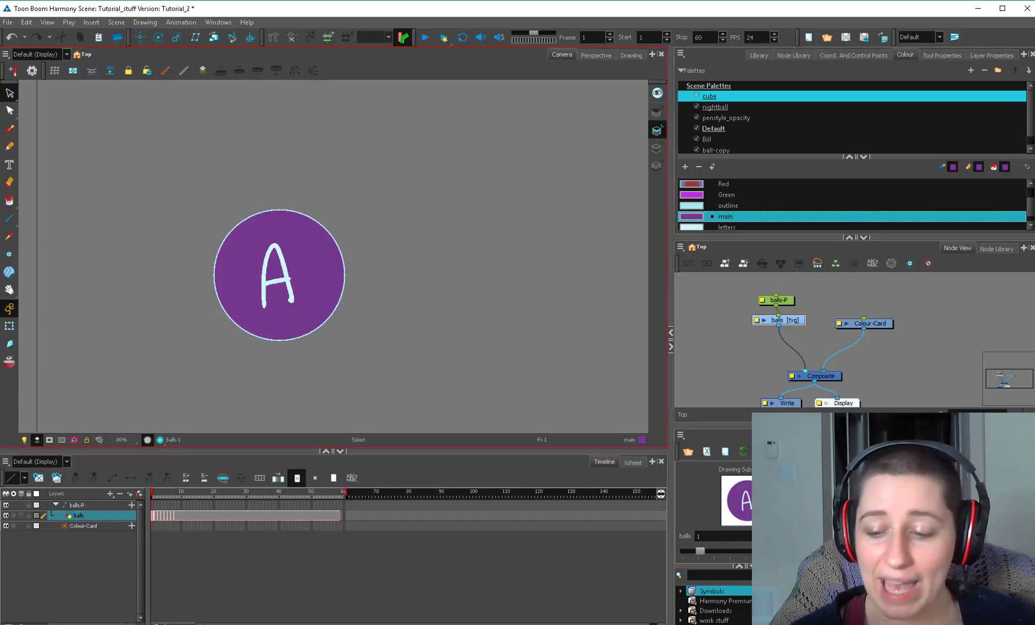
left_click(632, 462)
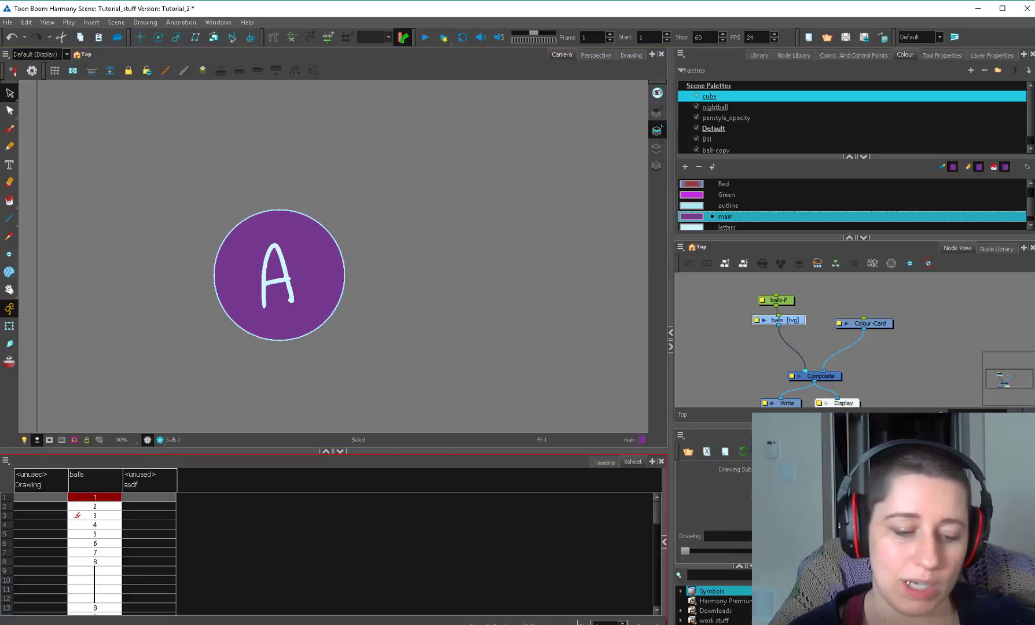
left_click(95, 507)
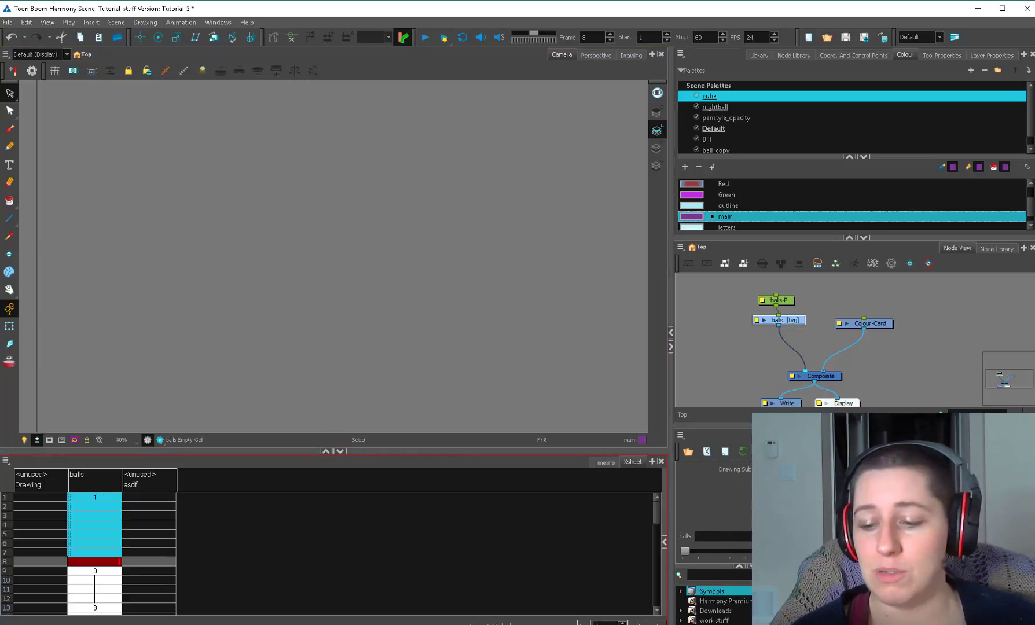
Refill frames 1 to 8 of the balls column using Sequence Fill with starting value 1, increment 1 and hold 1.
left_click(6, 461)
mouse_move(34, 543)
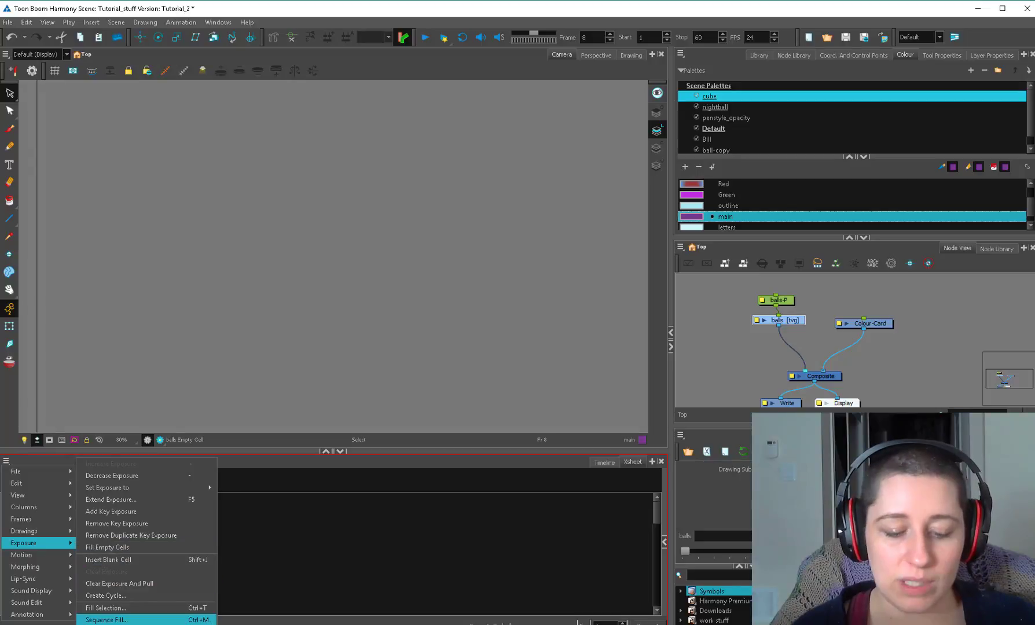
left_click(107, 620)
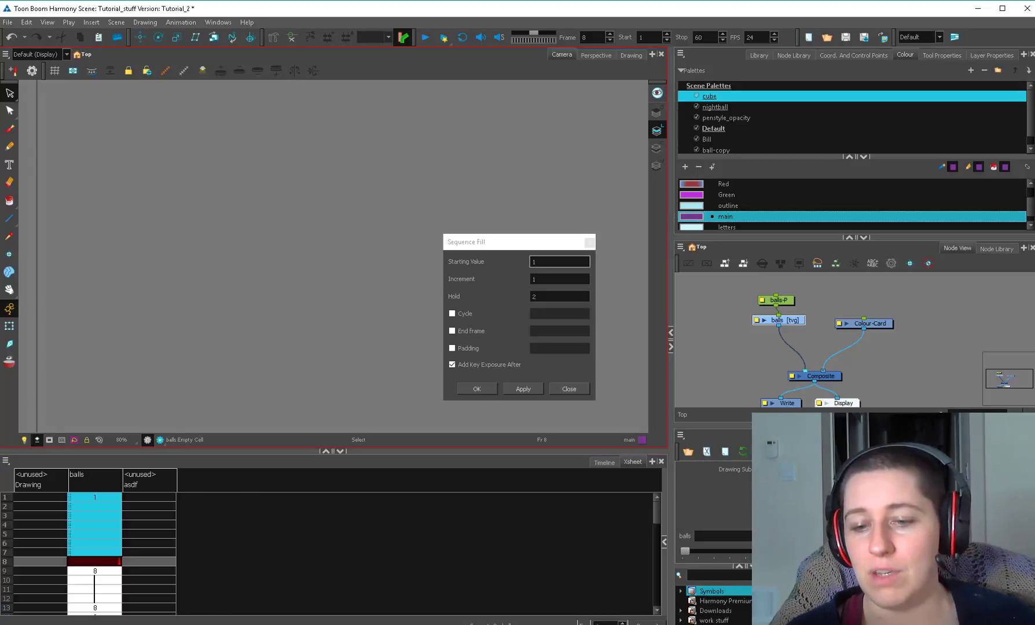
key("Tab")
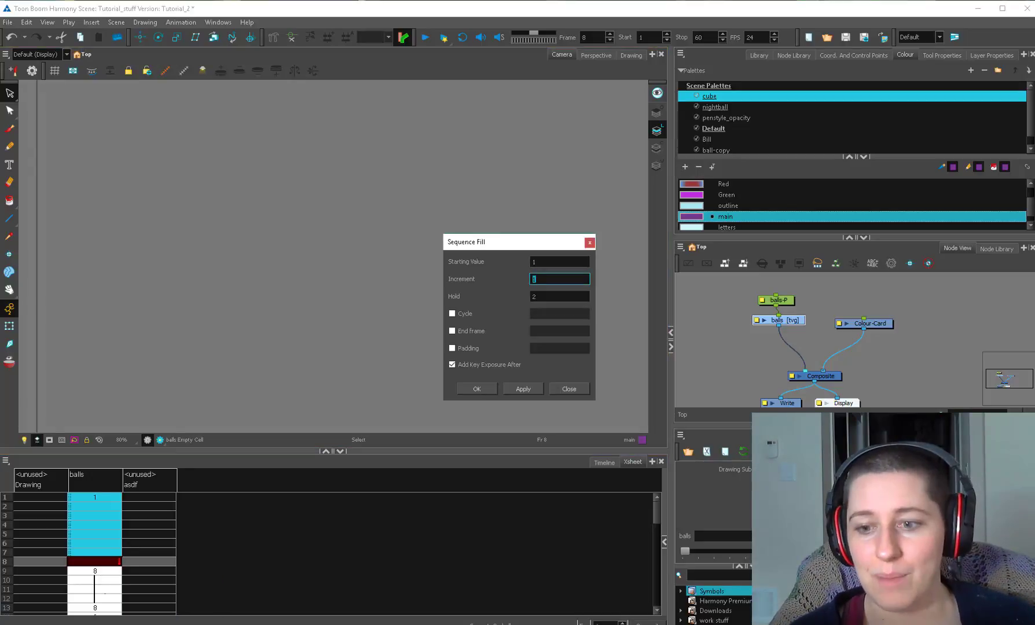
key("Tab")
type("1")
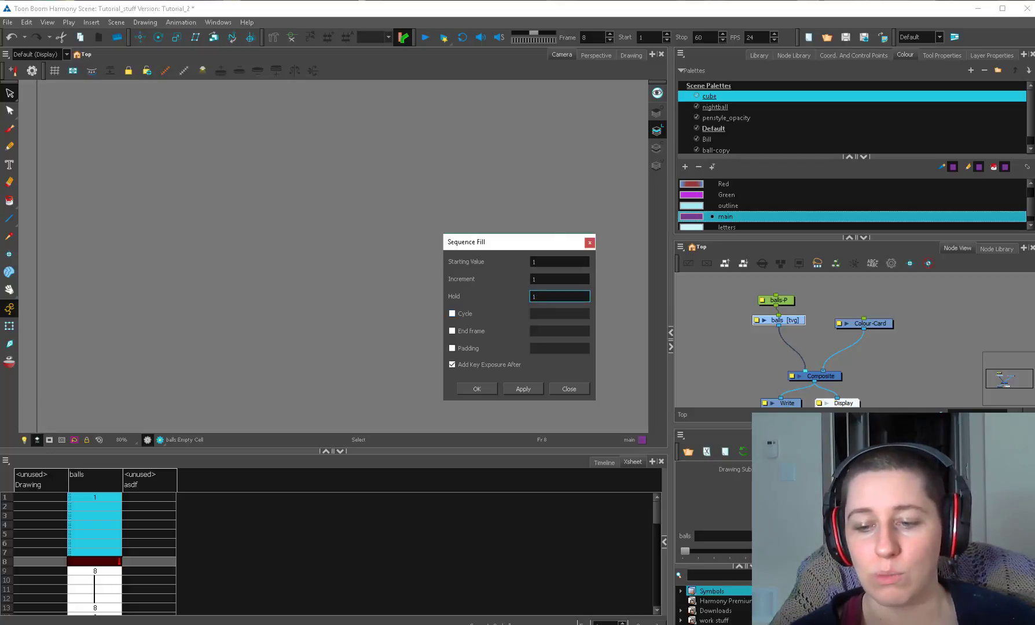
left_click(523, 388)
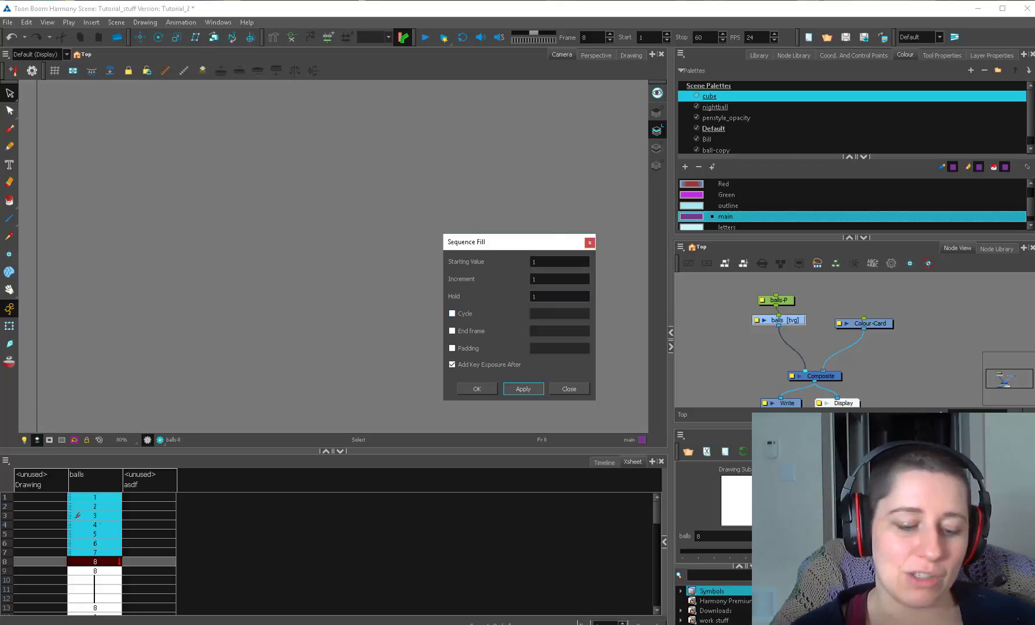
left_click(569, 388)
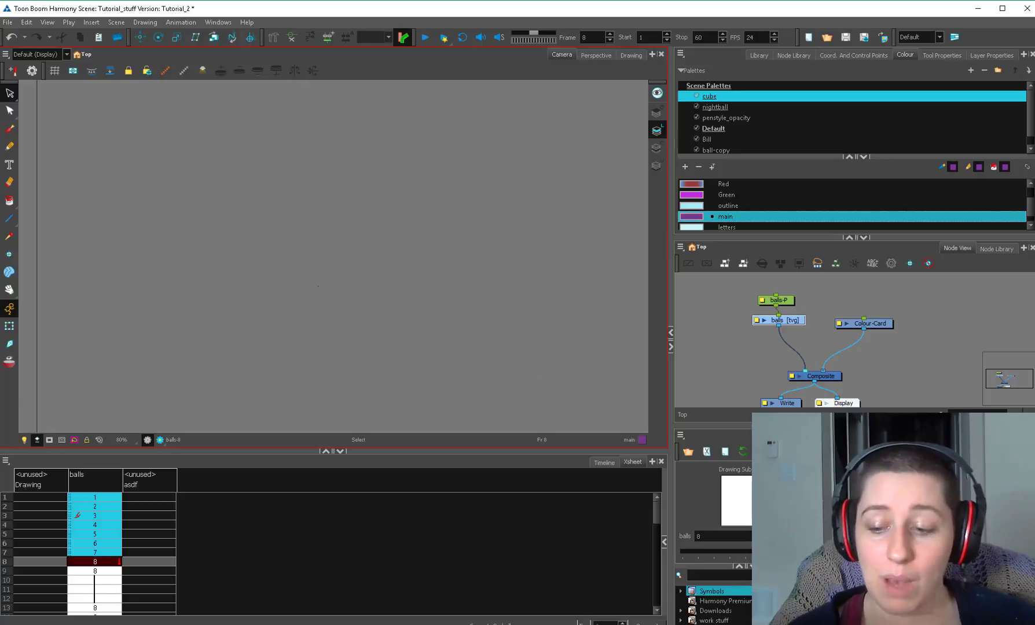
Back in the Timeline, clear the balls exposures after frame 1 and extend drawing 1 through frame 58.
left_click(603, 461)
left_click(735, 339)
left_click_drag(778, 320, 774, 321)
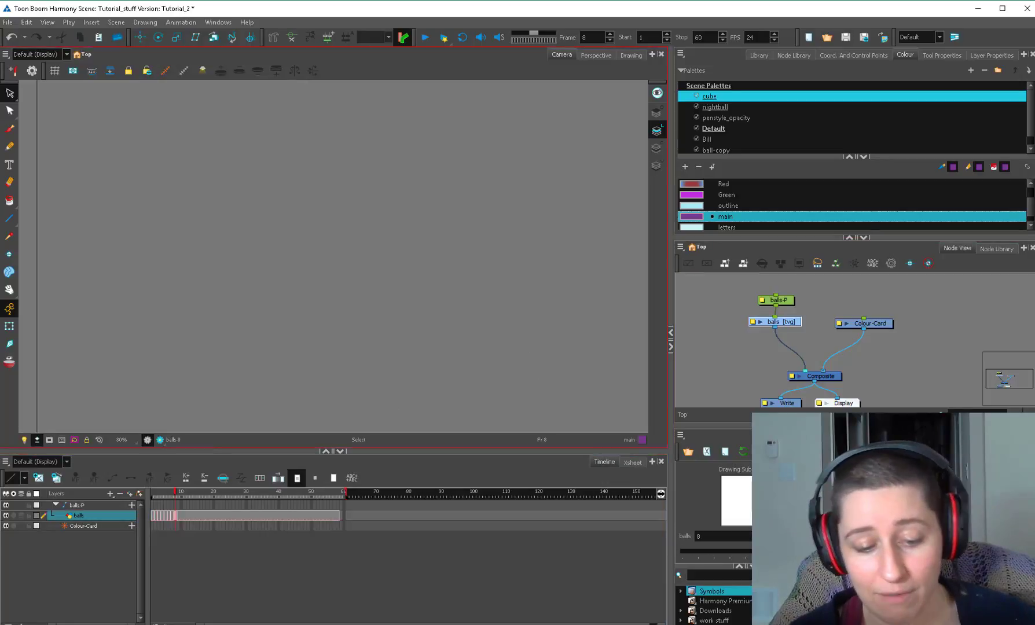
left_click(155, 515)
left_click(337, 515, "shift")
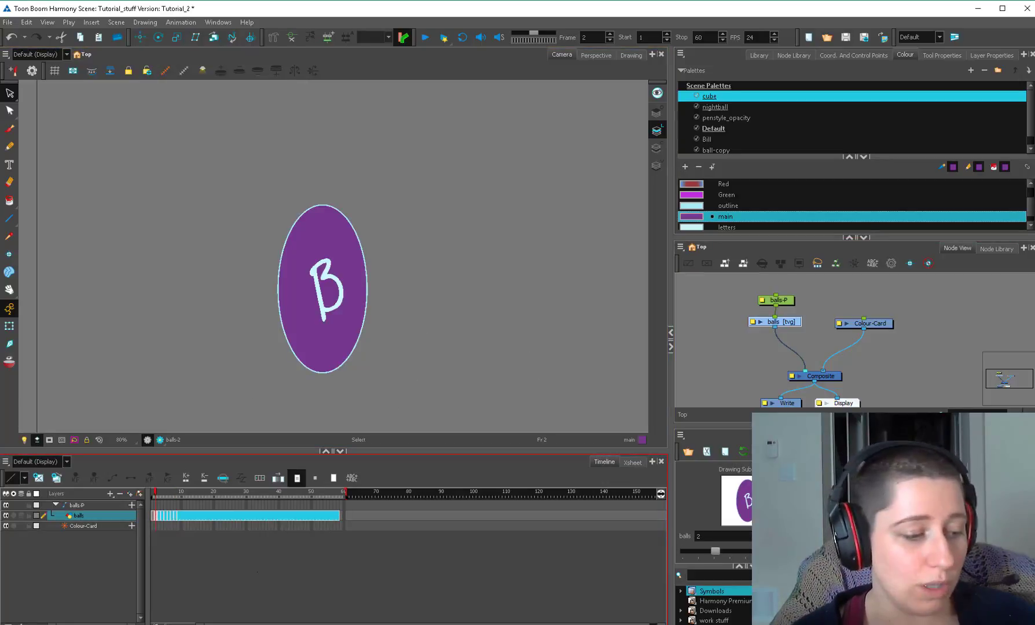
key("Delete")
left_click(337, 516)
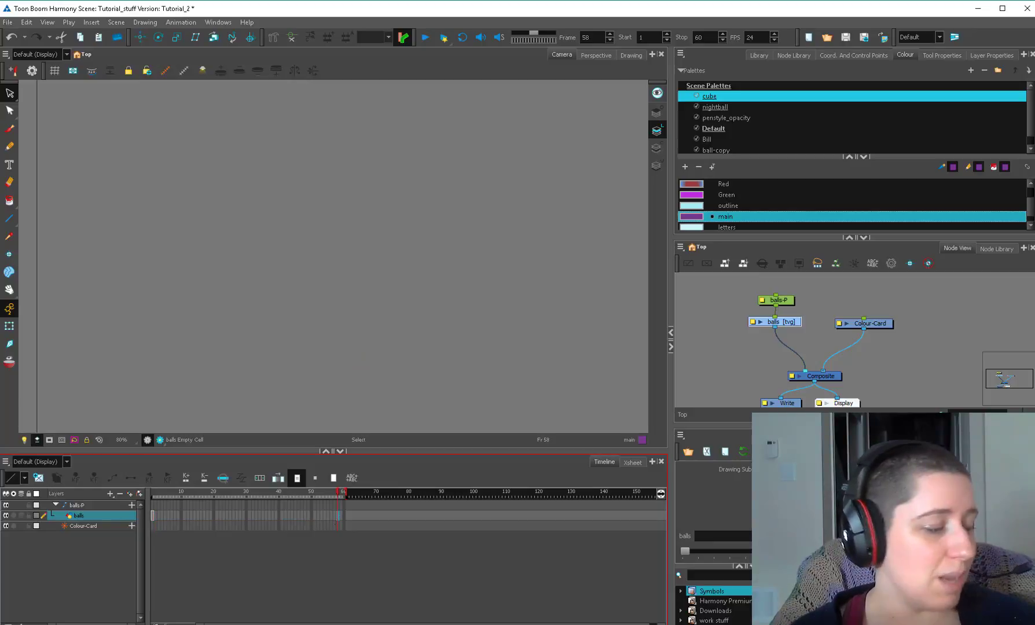
key("F5")
Step back and forth between frames 1 and 2 of the balls layer.
left_click(153, 515)
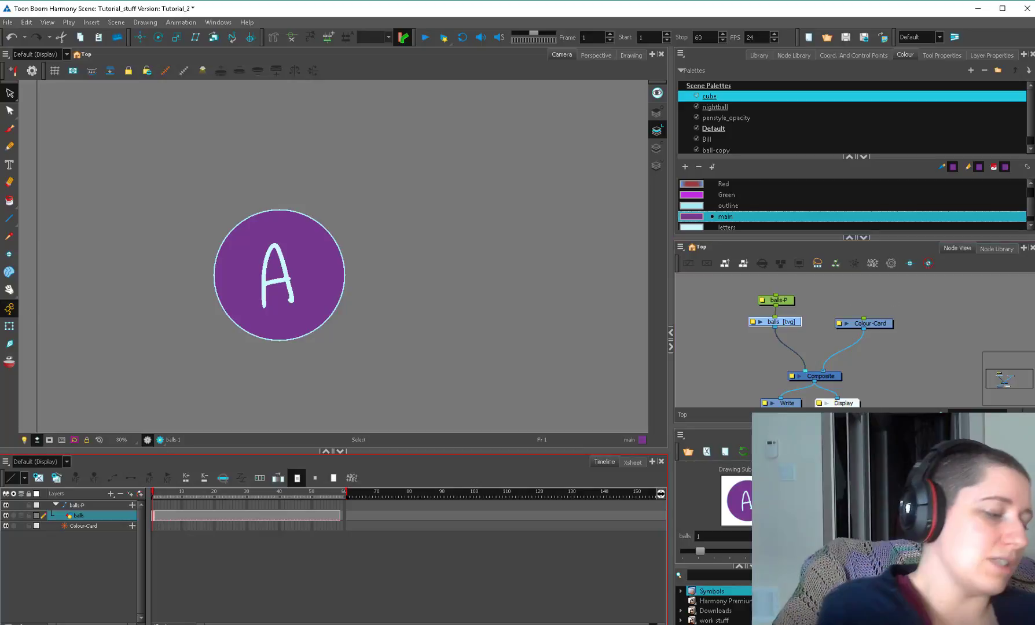
key("period")
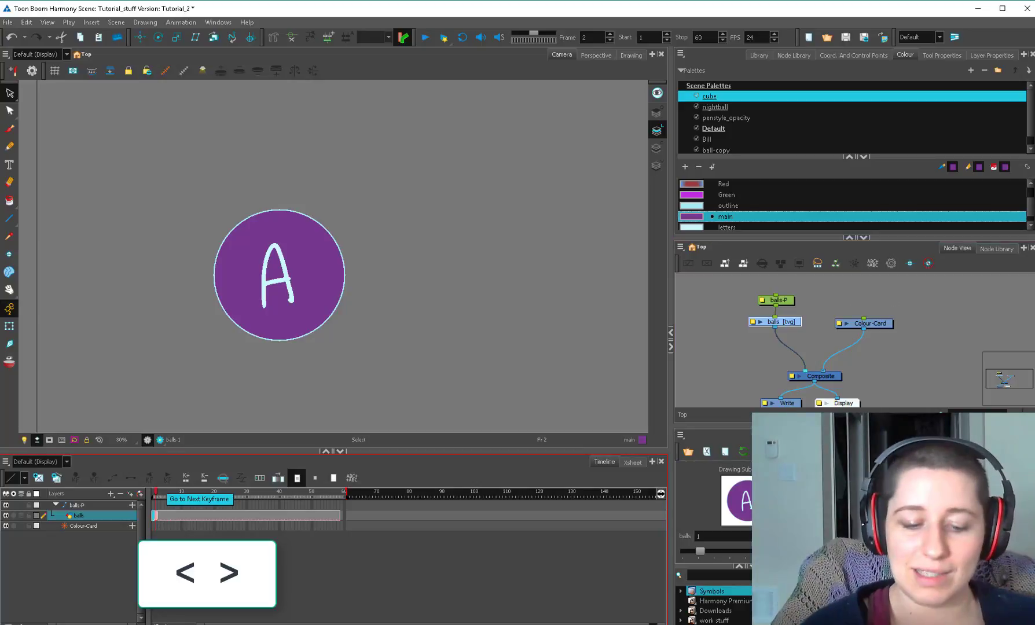
key("comma")
key("period")
key("comma")
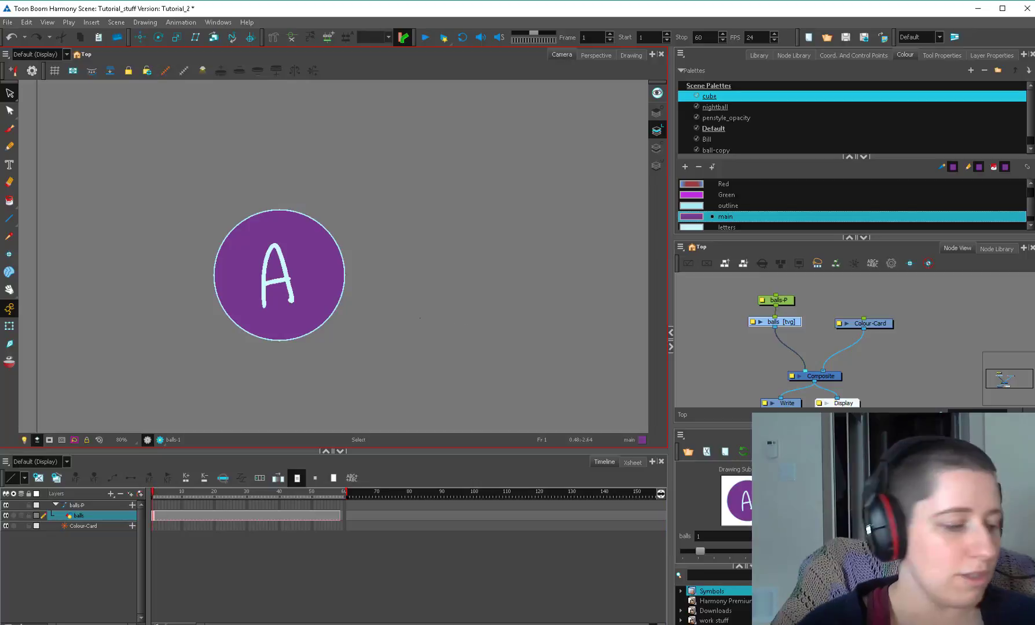
Swap the balls drawing at frame 1 between drawings 1 and 2 by drawing substitution, ending on drawing 1.
key("bracketright")
key("bracketleft")
key("bracketright")
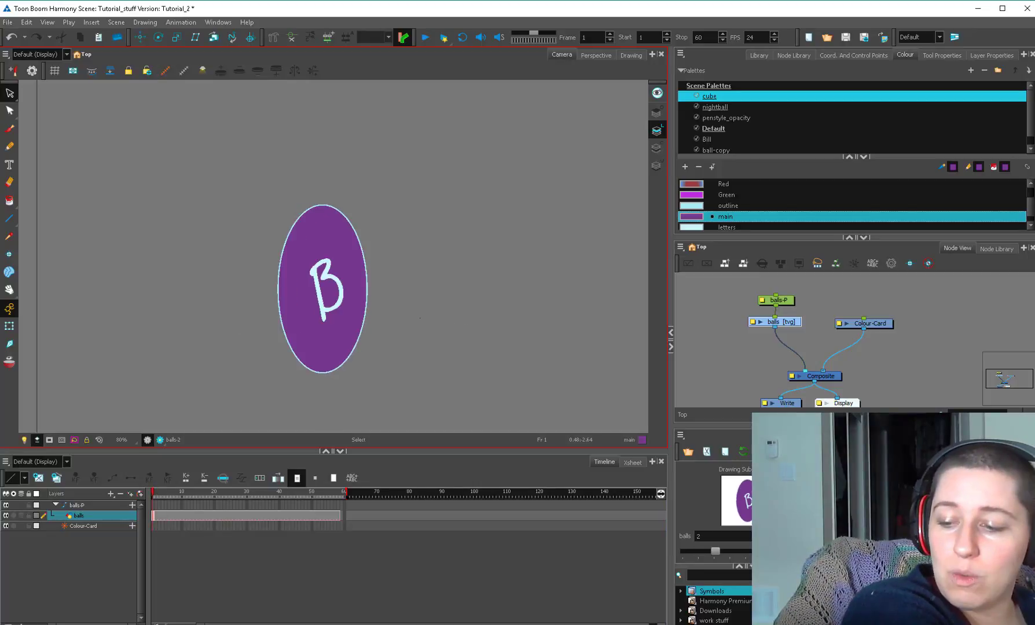
key("bracketleft")
key("bracketright")
key("bracketleft")
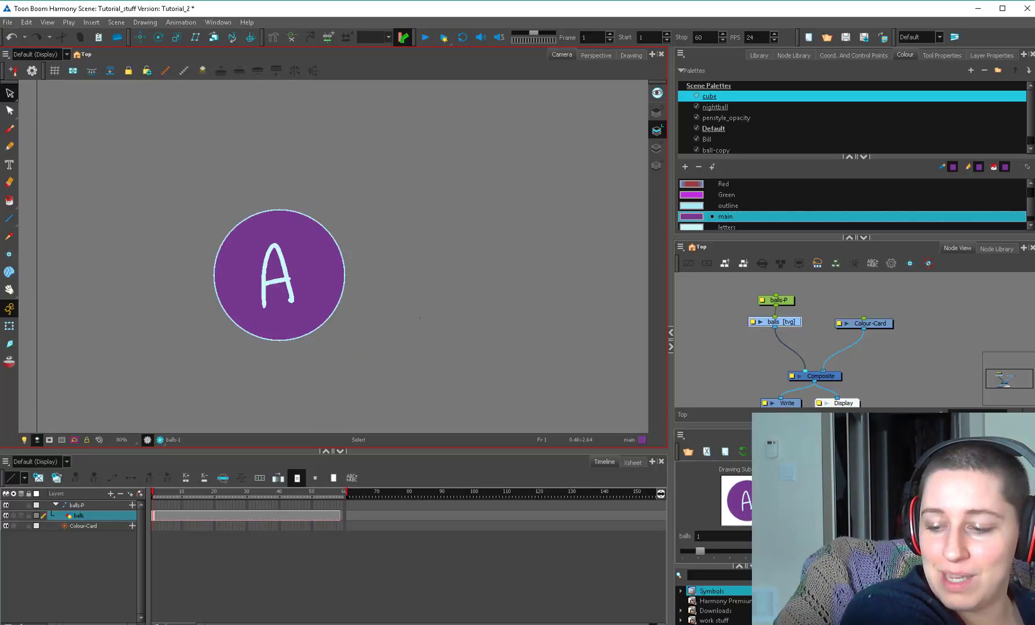
key("bracketleft")
key("bracketright")
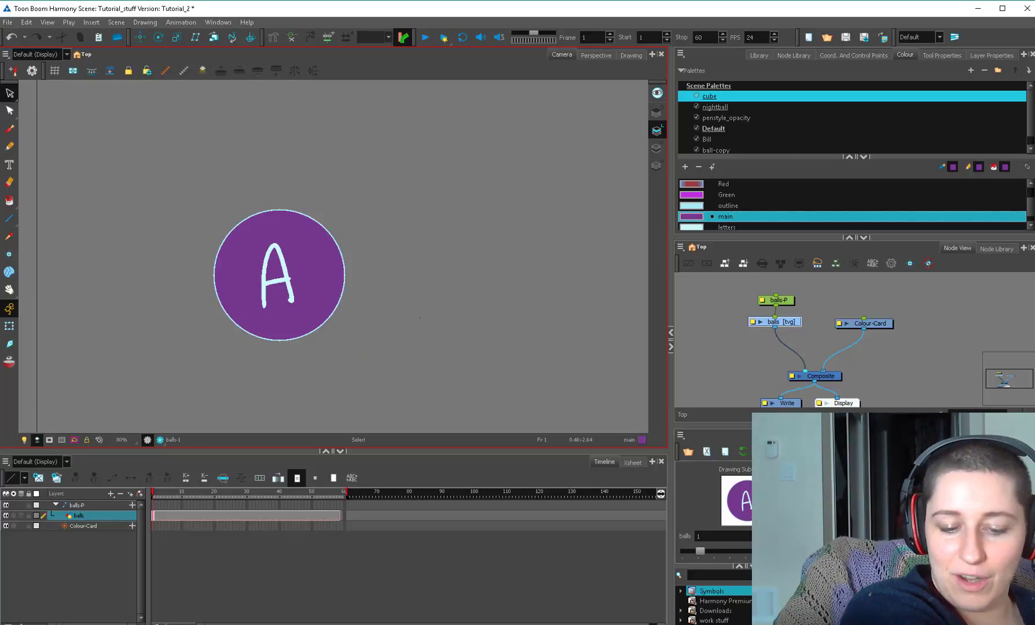
Advance frame by frame and substitute the next balls drawing each time, exposing drawings 2 to 8 on frames 2 to 8.
key("period")
key("bracketright")
key("period")
key("bracketright")
key("period")
key("bracketright")
key("period")
key("bracketright")
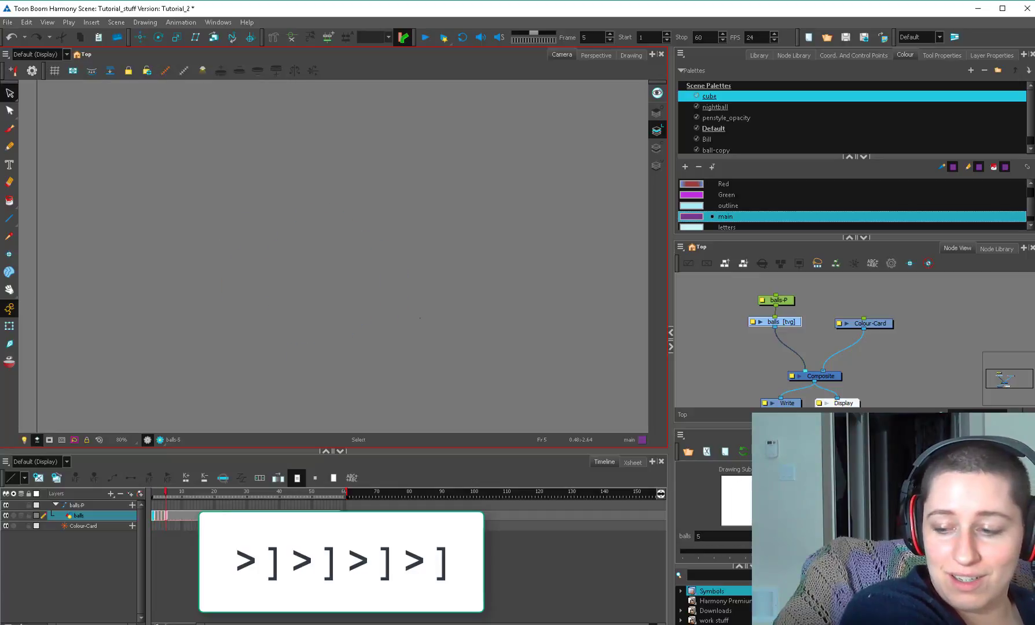
key("period")
key("bracketright")
key("period")
key("bracketright")
key("period")
key("bracketright")
key("period")
key("period")
key("period")
key("period")
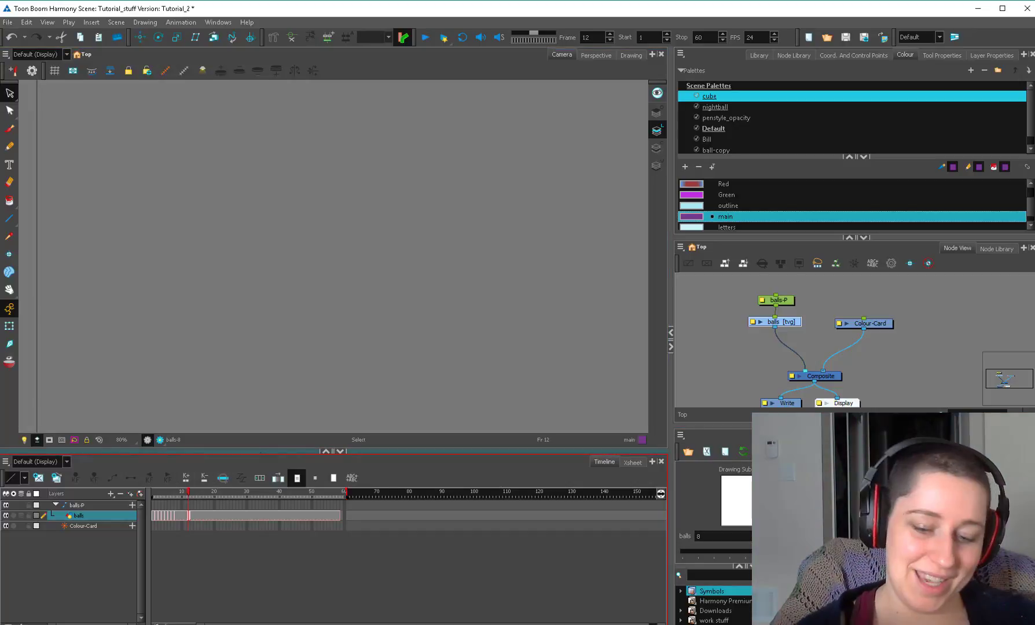
Move the balls drawing node slightly closer to its peg and return to frame 1 with nothing selected.
left_click(817, 307)
left_click_drag(775, 322, 773, 315)
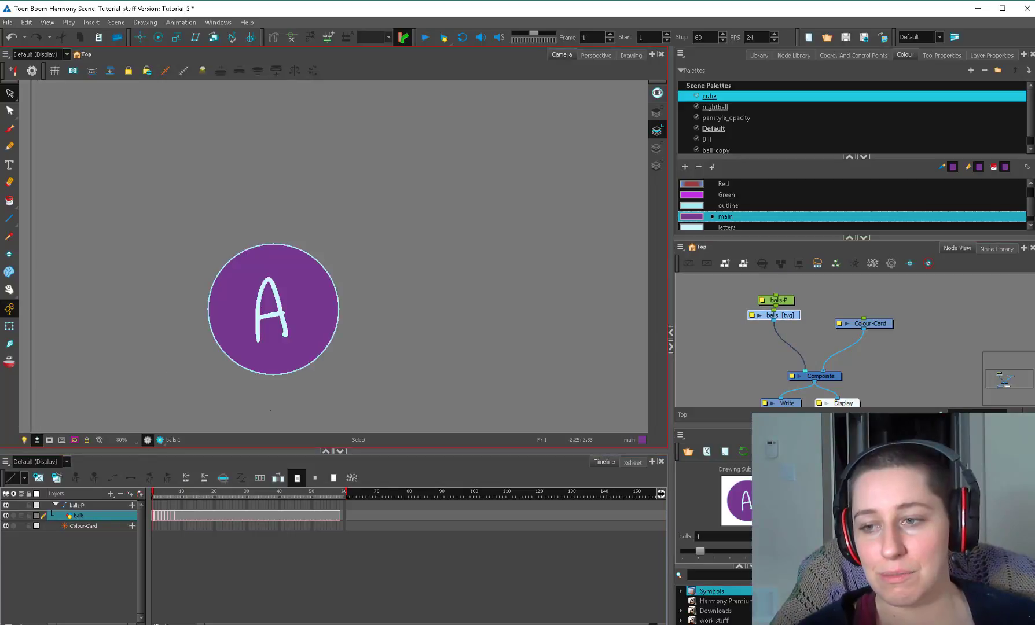
left_click(602, 280)
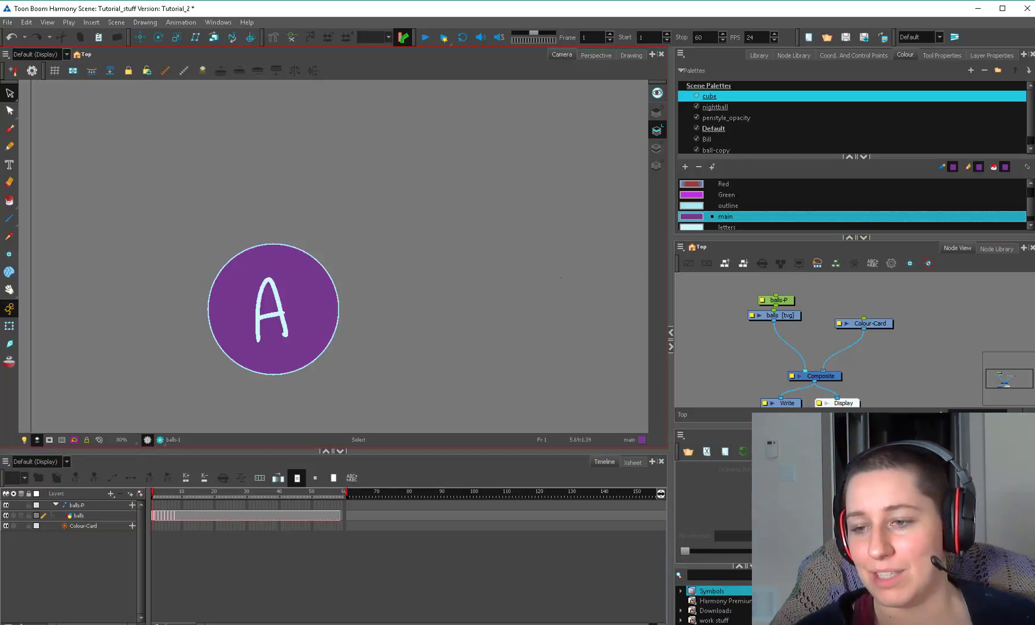
Recolour the frame 1 ball with the Bill palette, using New 0 for the outline and New 1 for the fill.
left_click(706, 139)
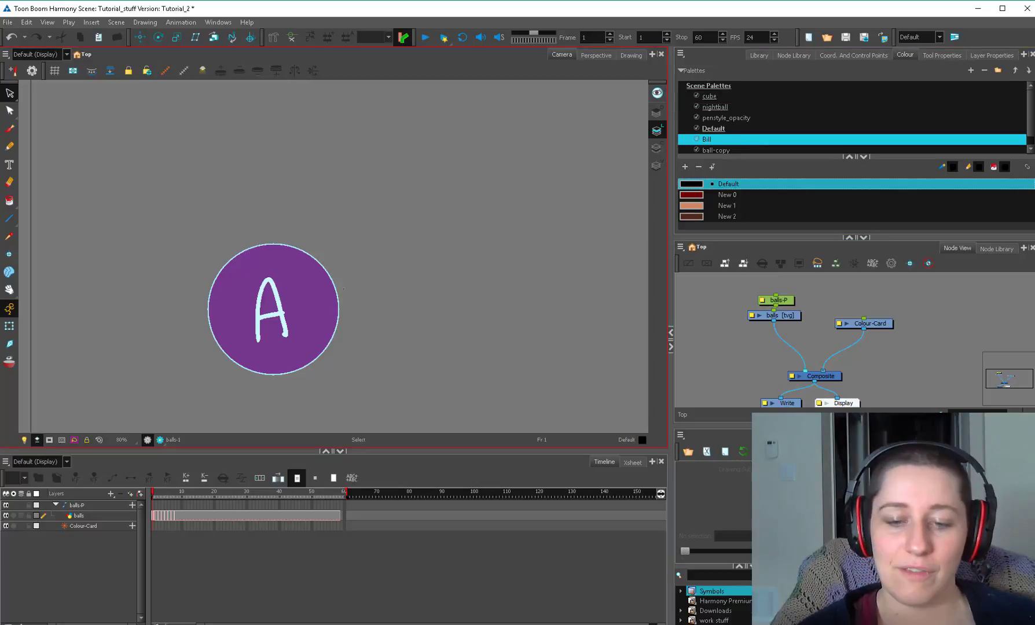
left_click(337, 294)
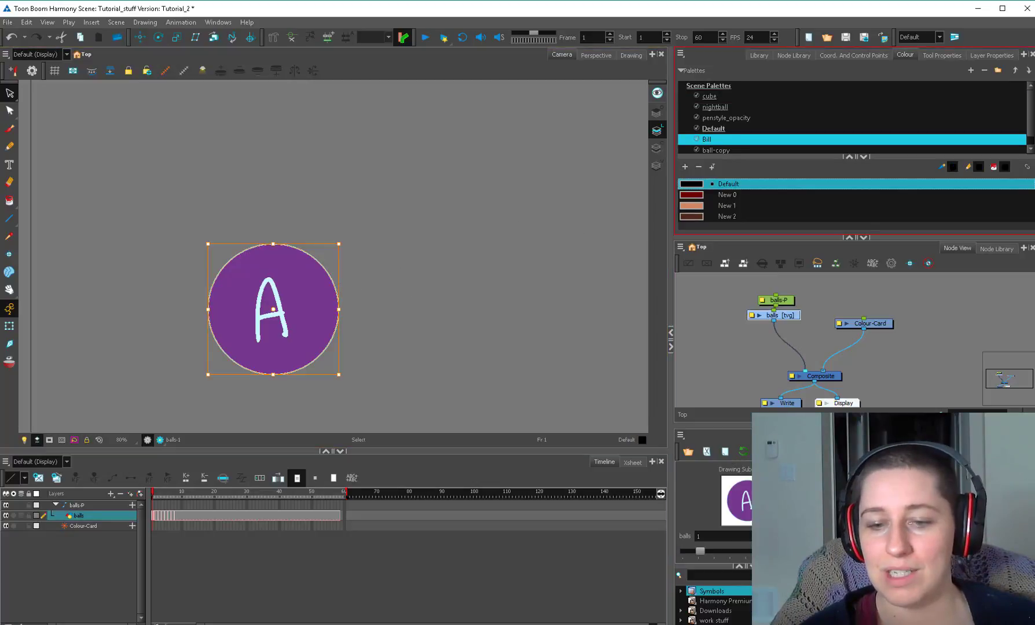
left_click(727, 195)
left_click(603, 229)
left_click(307, 289)
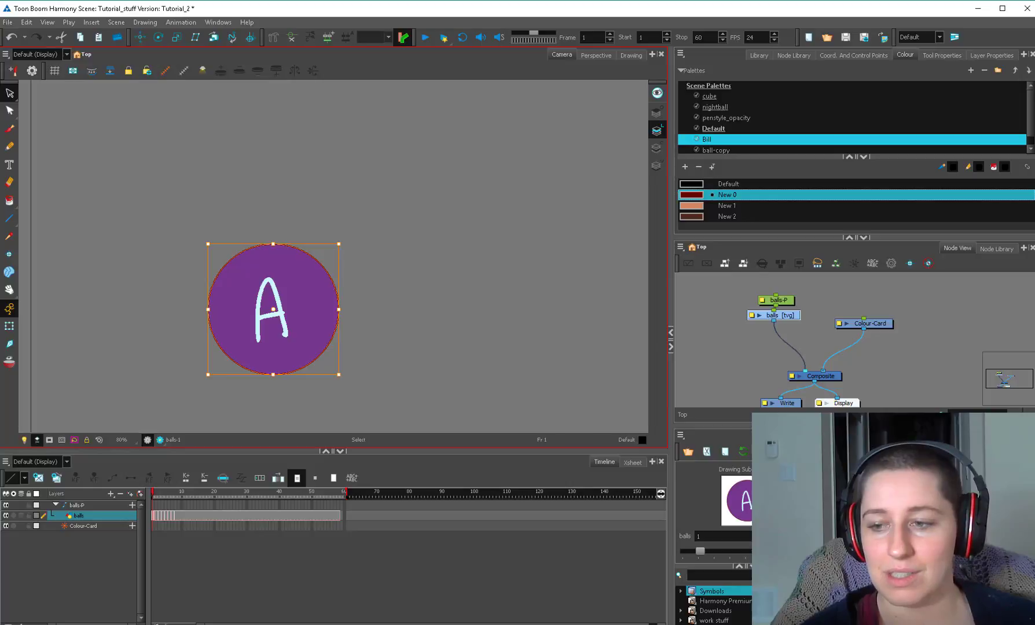
left_click(727, 205)
left_click(600, 243)
Recolour the letter A on the frame 1 ball with the Bill palette's New 2 colour.
left_click(279, 307)
left_click(727, 217)
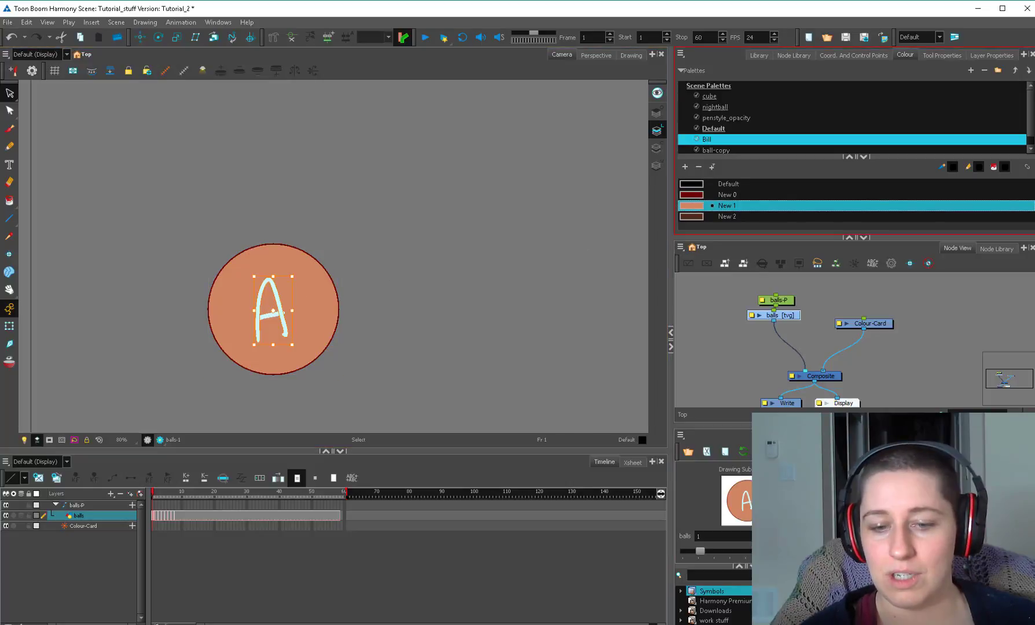
left_click(270, 315)
left_click(727, 217)
left_click(601, 243)
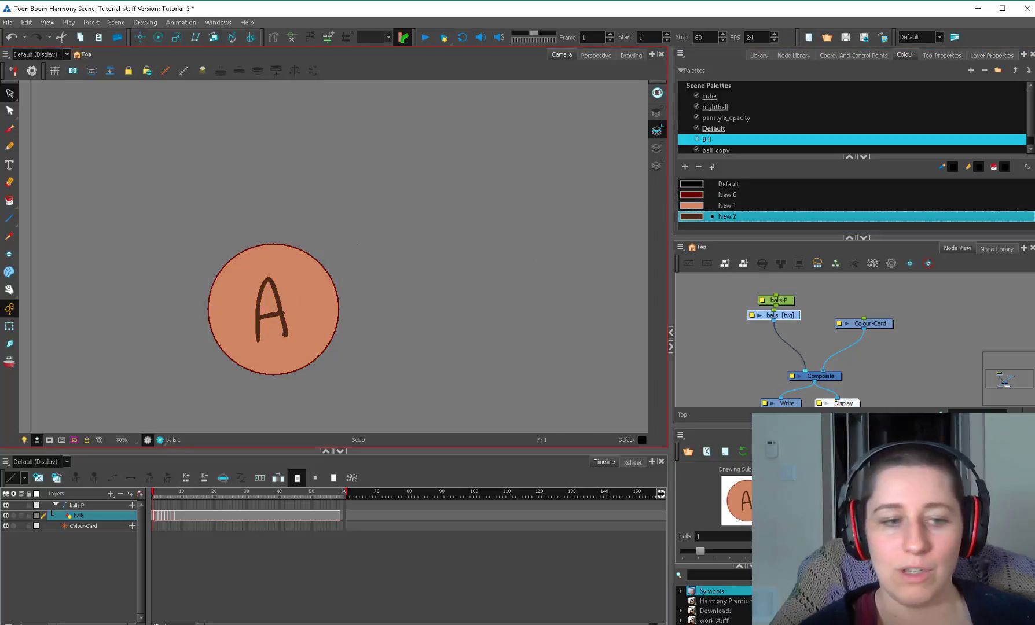
Use the Paint tool on frame 2 to fill the ball and the enclosed areas of the B with Bill's New 1 colour.
left_click(9, 200)
left_click(155, 492)
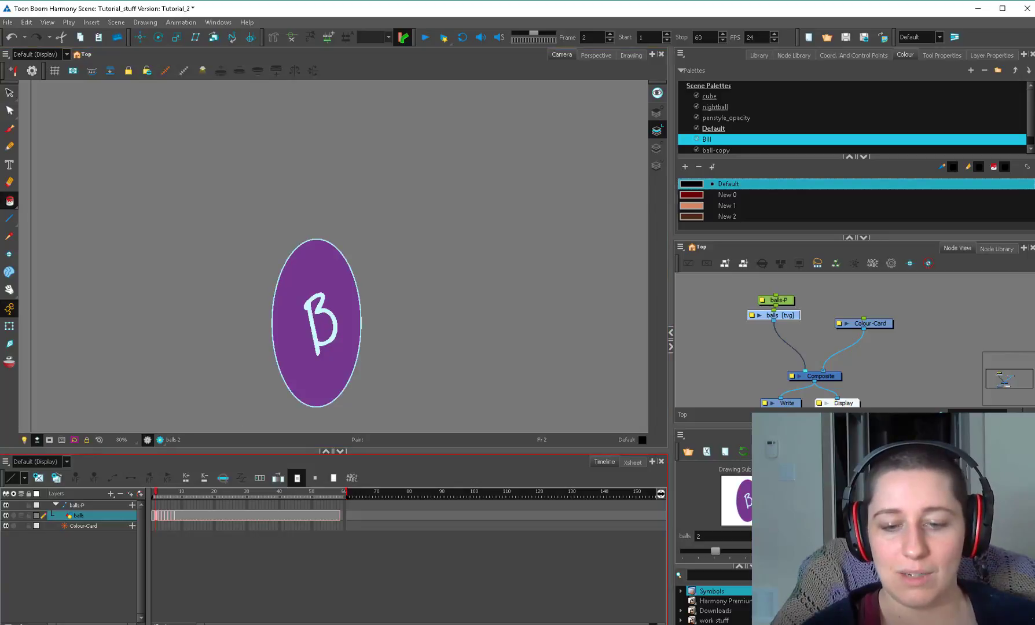
left_click(727, 205)
left_click(295, 370)
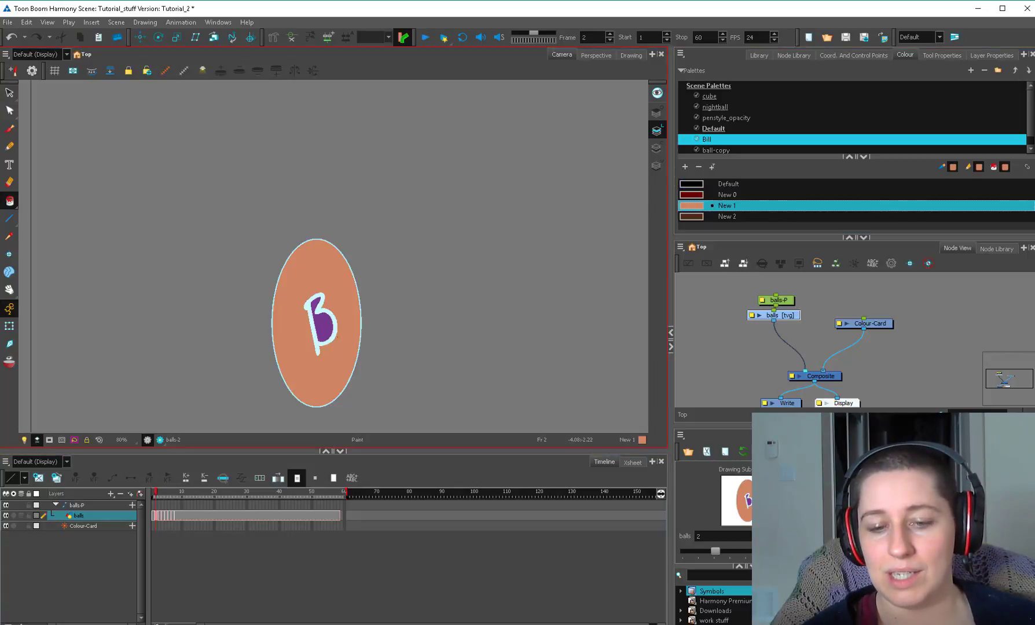
left_click(325, 327)
Try to delete a selected part of the letter B on frame 2.
key("alt+s")
left_click(334, 332)
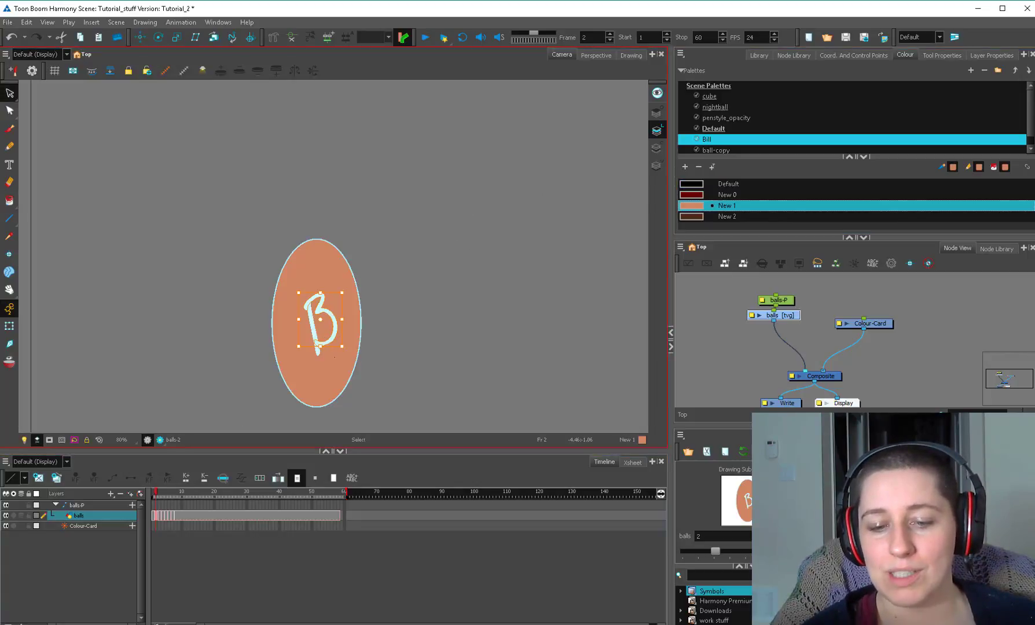
key("Delete")
Undo the deletion and paint fills on the frame 2 ball, and return to frame 1.
key("ctrl+z")
key("ctrl+z")
key("ctrl+z")
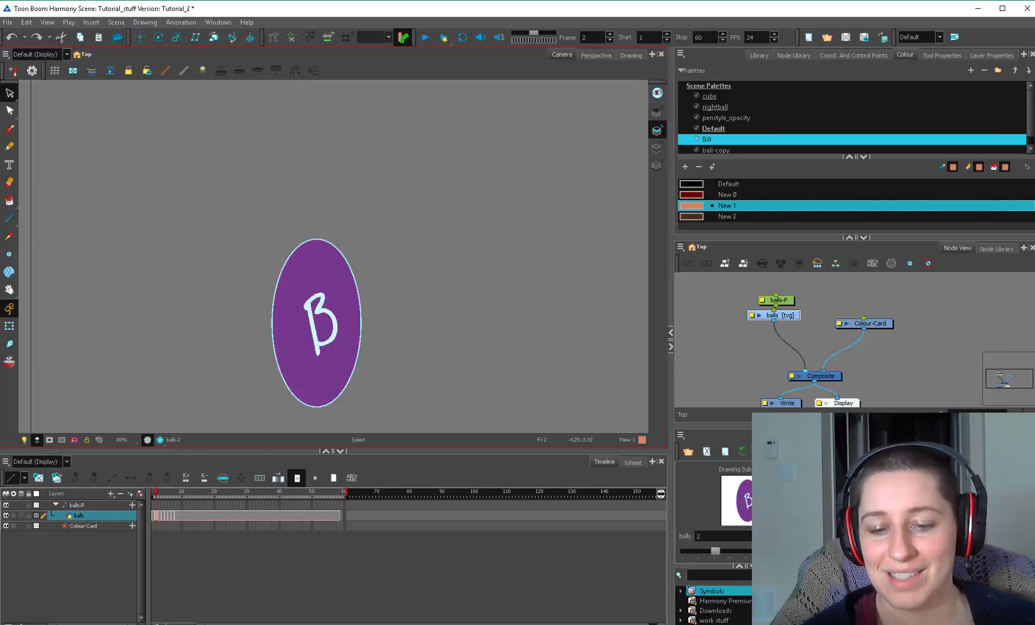
key("ctrl+z")
left_click(152, 493)
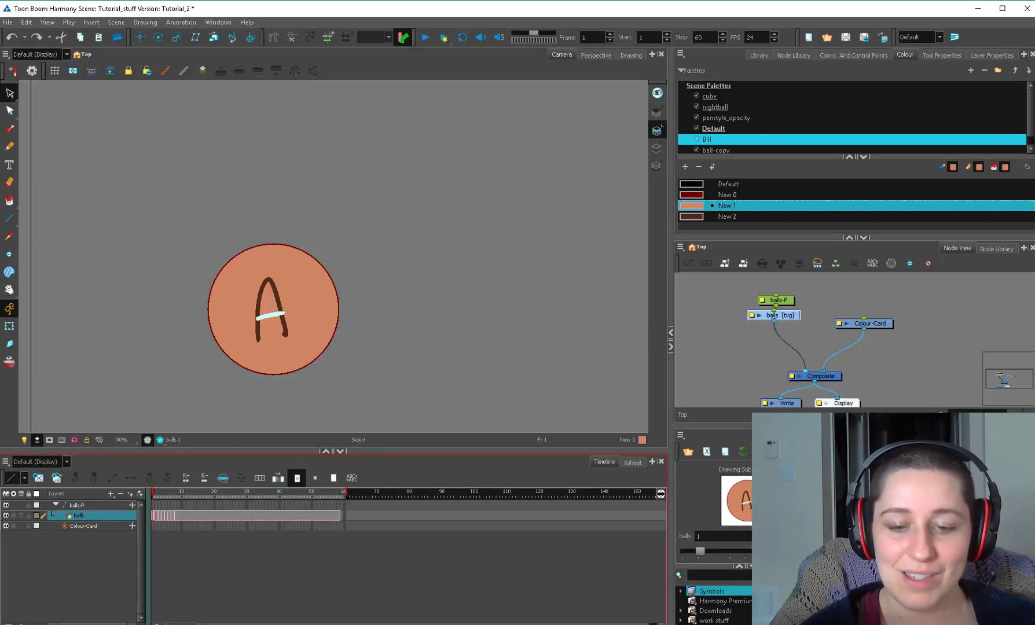
Undo the recolouring of the frame 1 ball and try to move its fill away from the outline.
key("ctrl+z")
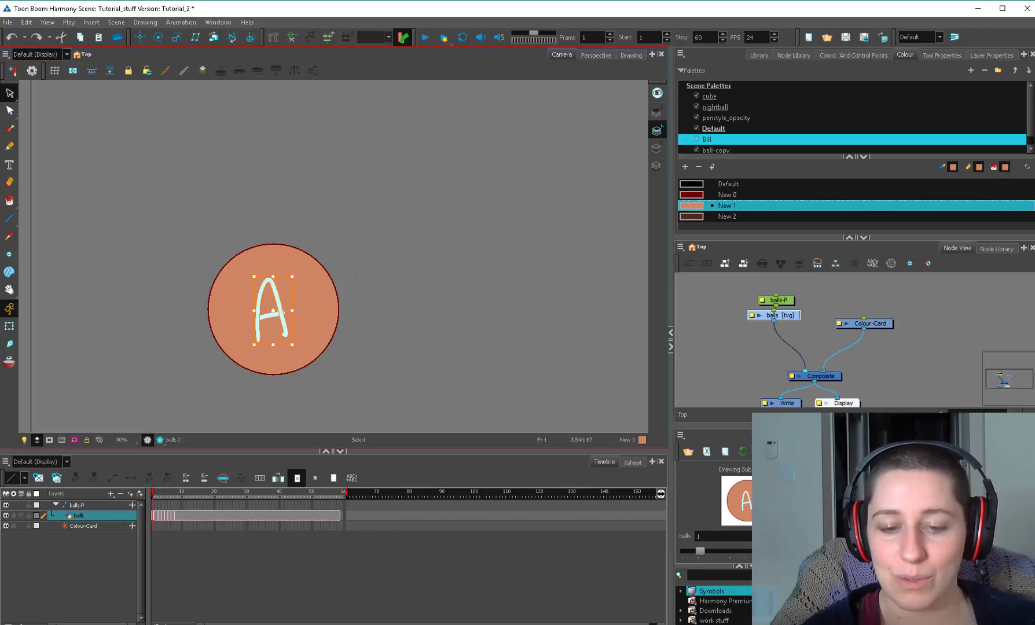
key("ctrl+z")
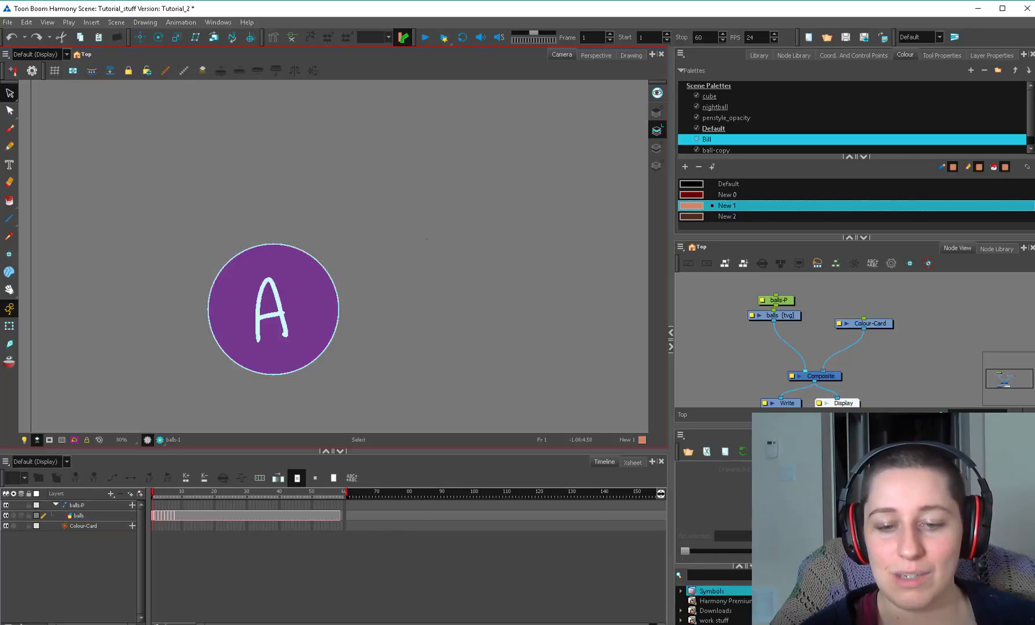
left_click(277, 323)
left_click_drag(277, 322, 458, 232)
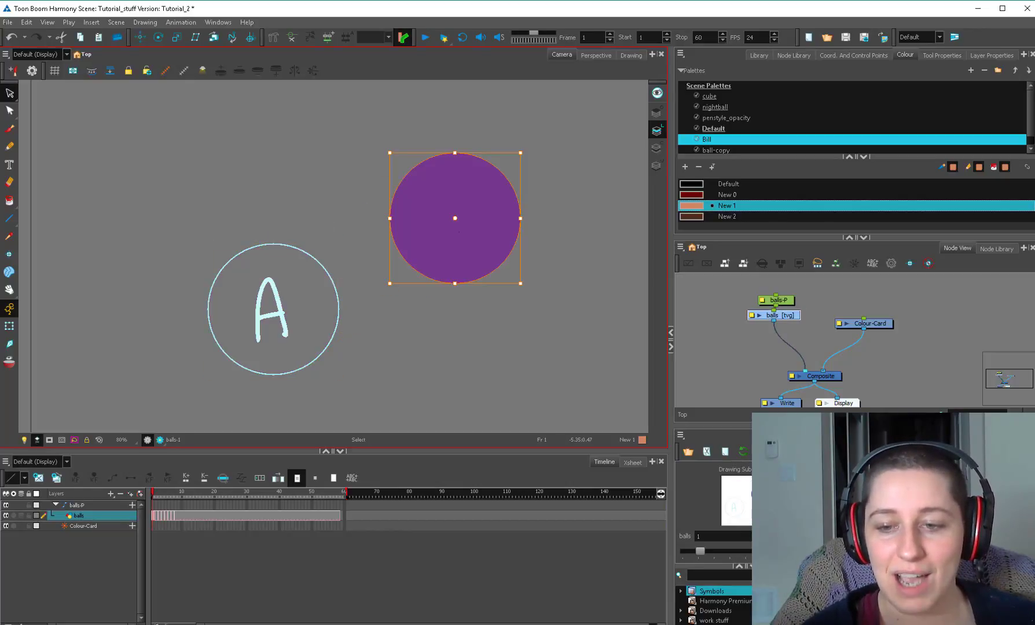
key("ctrl+z")
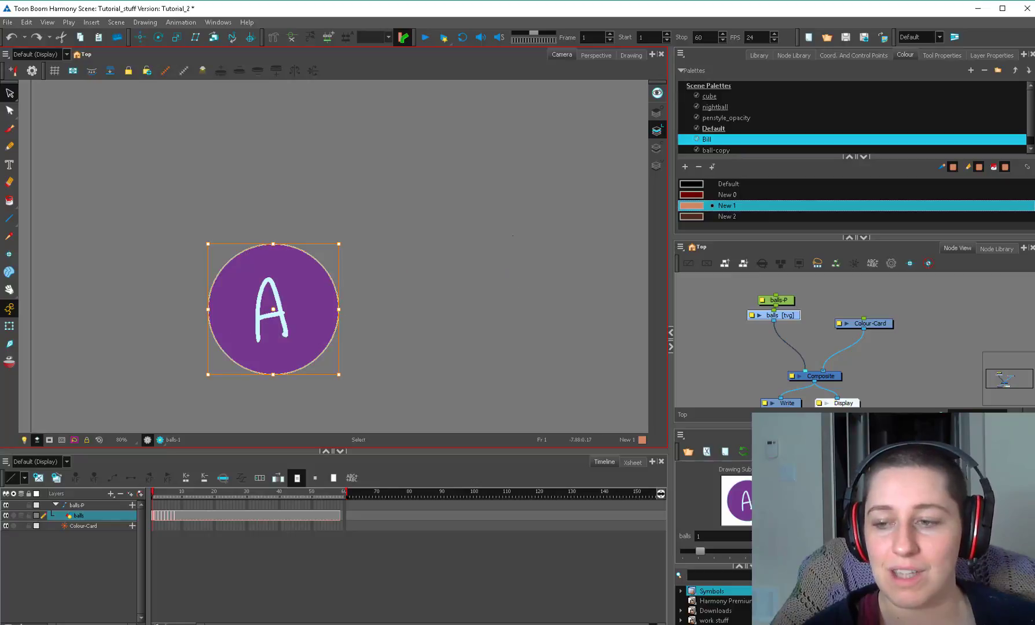
Try recolouring the selected fill of the frame 1 ball with the Bill palette's New 1 colour.
left_click(727, 205)
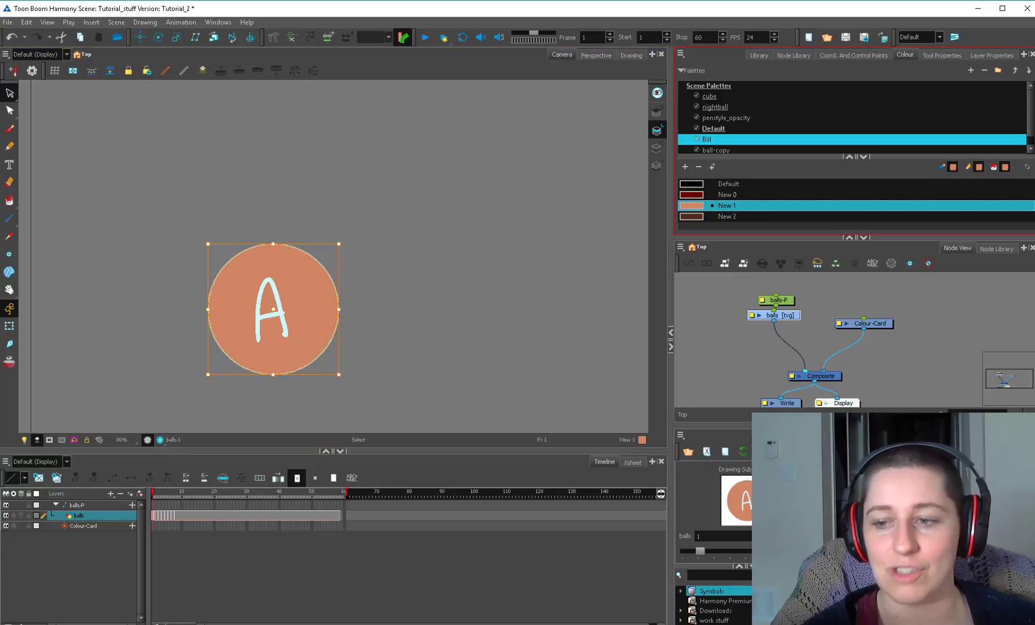
key("Escape")
key("ctrl+z")
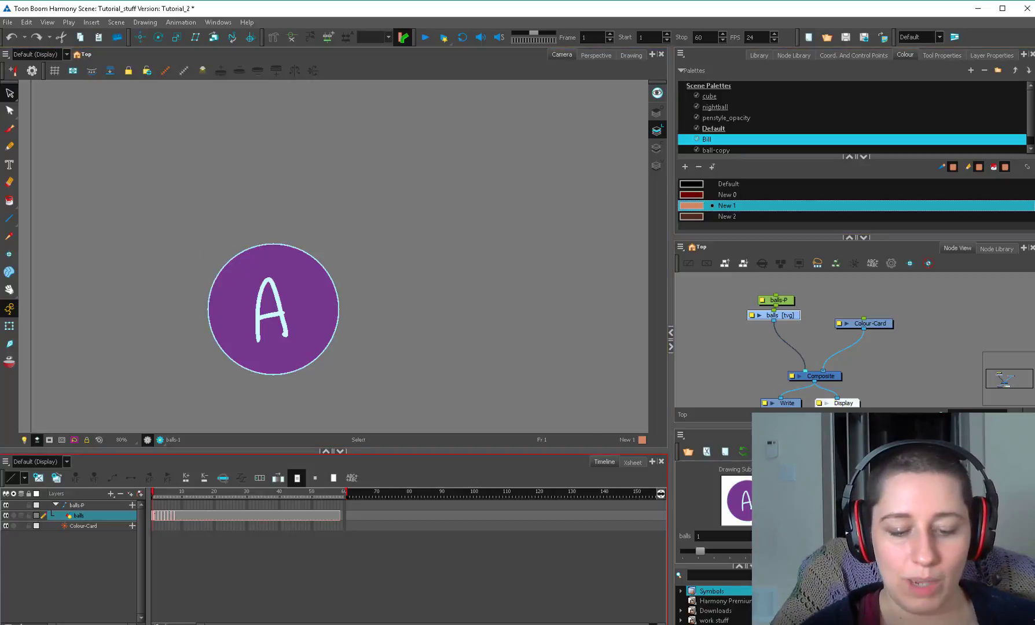
Cut the B, C and D balls from their frames and stack them on the A ball in frame 1.
left_click(273, 311)
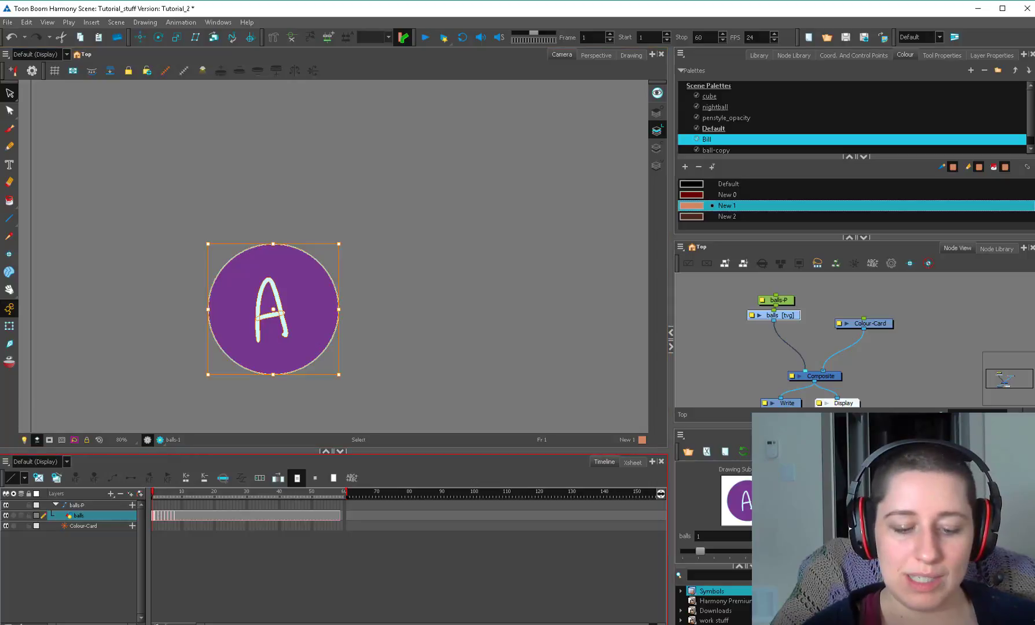
key(".")
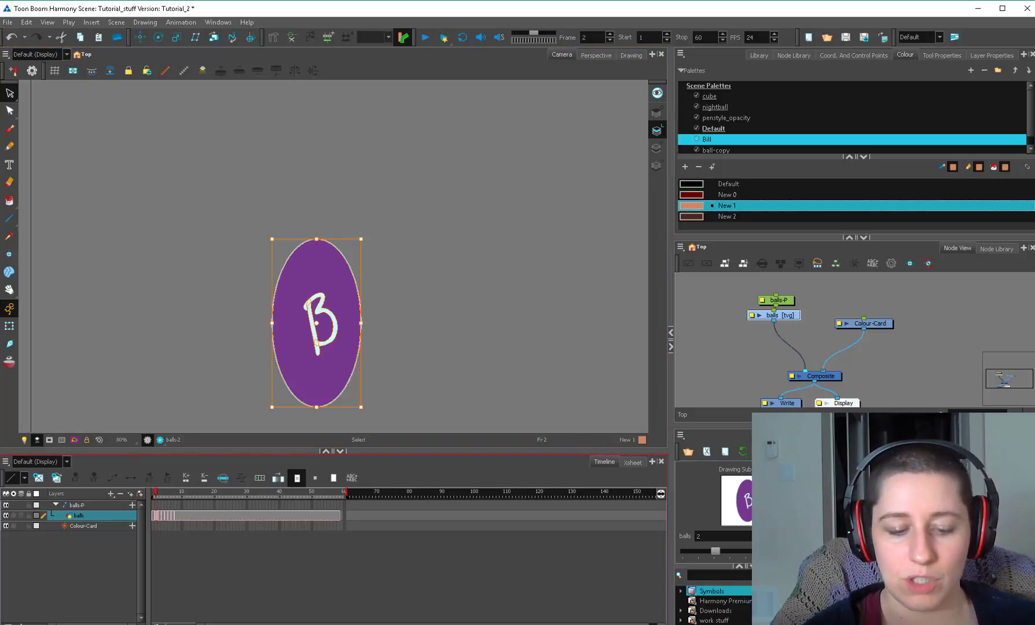
key(".")
key("Delete")
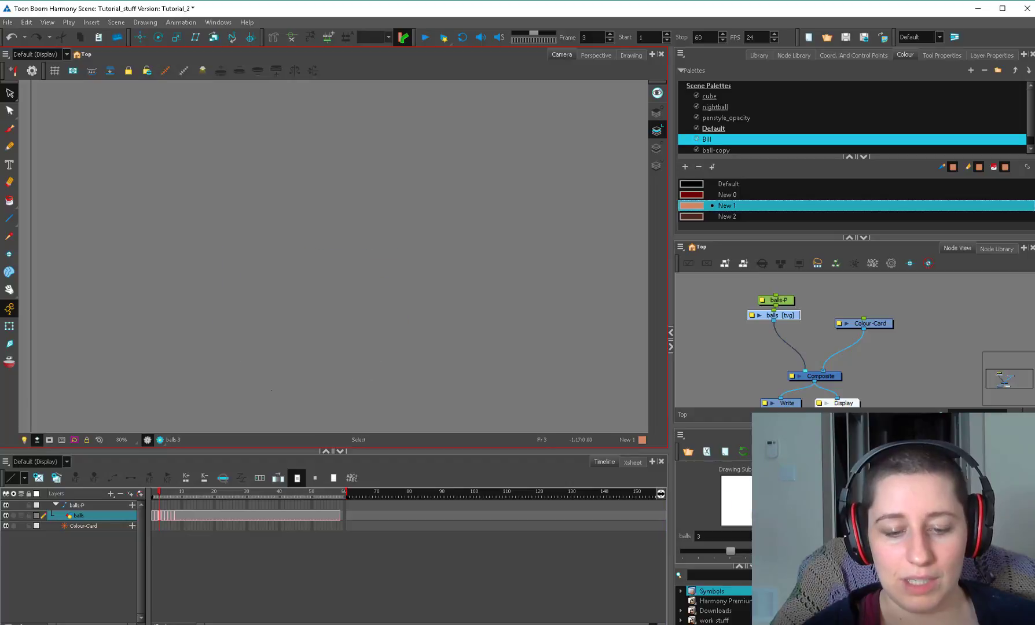
left_click(156, 515)
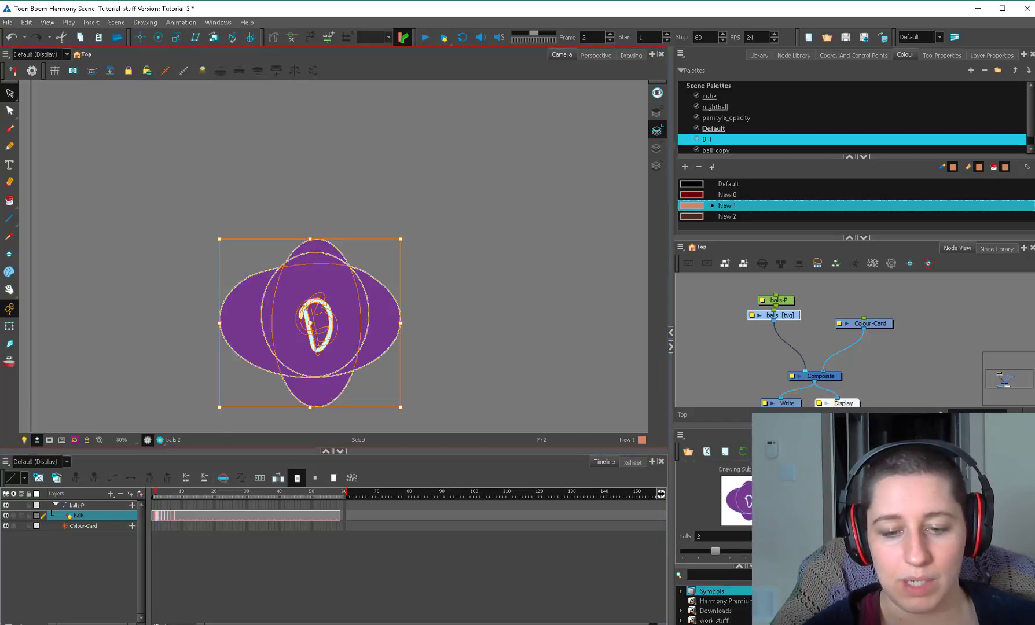
key("Delete")
Select all strokes using the cube palette's main colour on frame 1 and recolour them with Bill's New 1.
key("d")
left_click(351, 298)
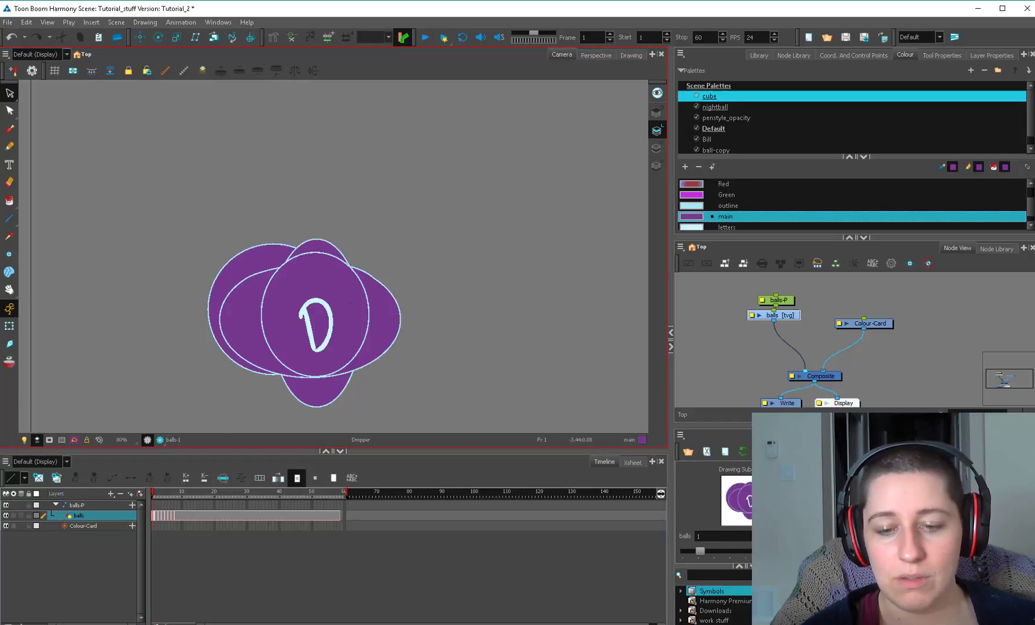
right_click(351, 298)
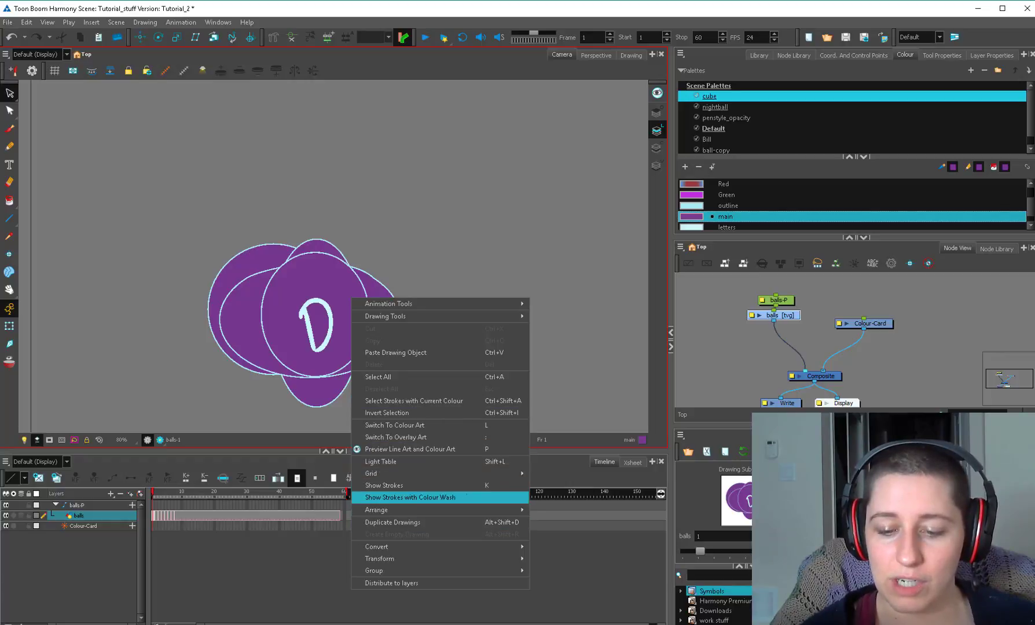
left_click(414, 401)
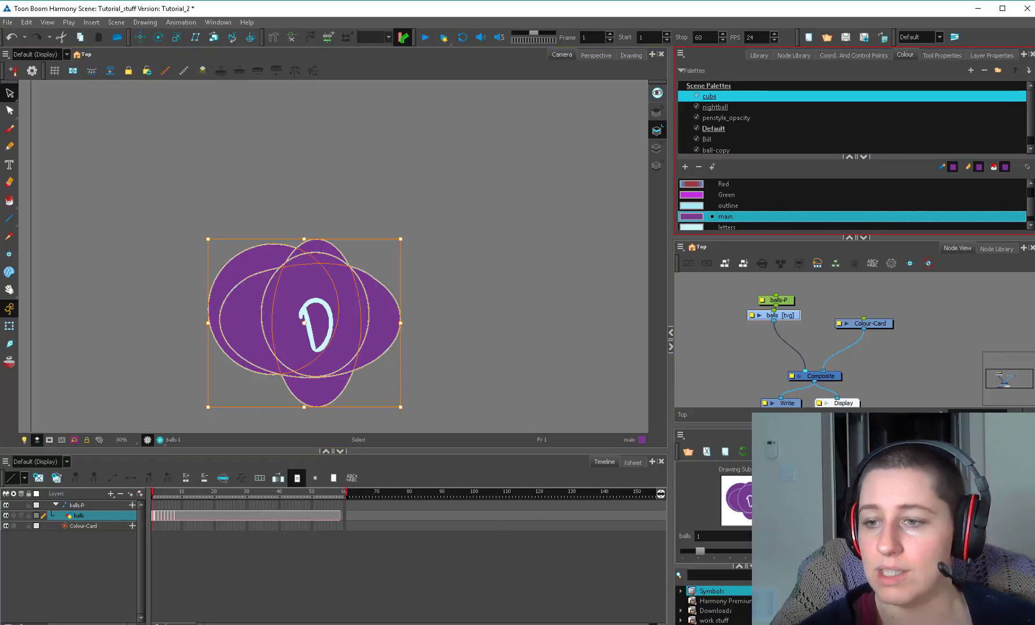
left_click(707, 139)
left_click(694, 205)
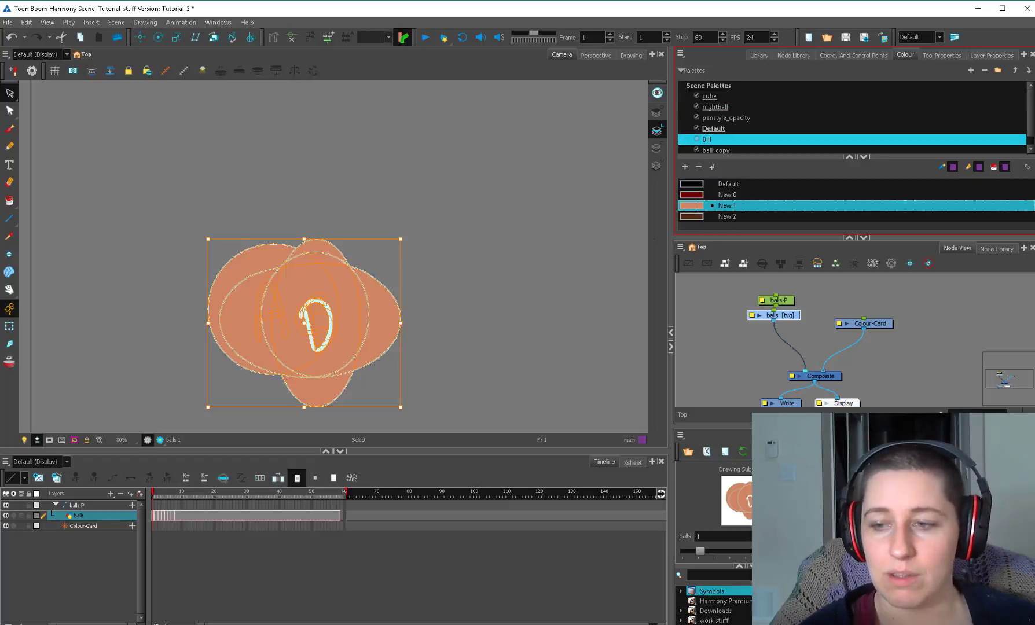
key("Escape")
Select every stroke on frame 1 using cube's letters colour and recolour it with Bill's New 2.
key("d")
left_click(315, 300)
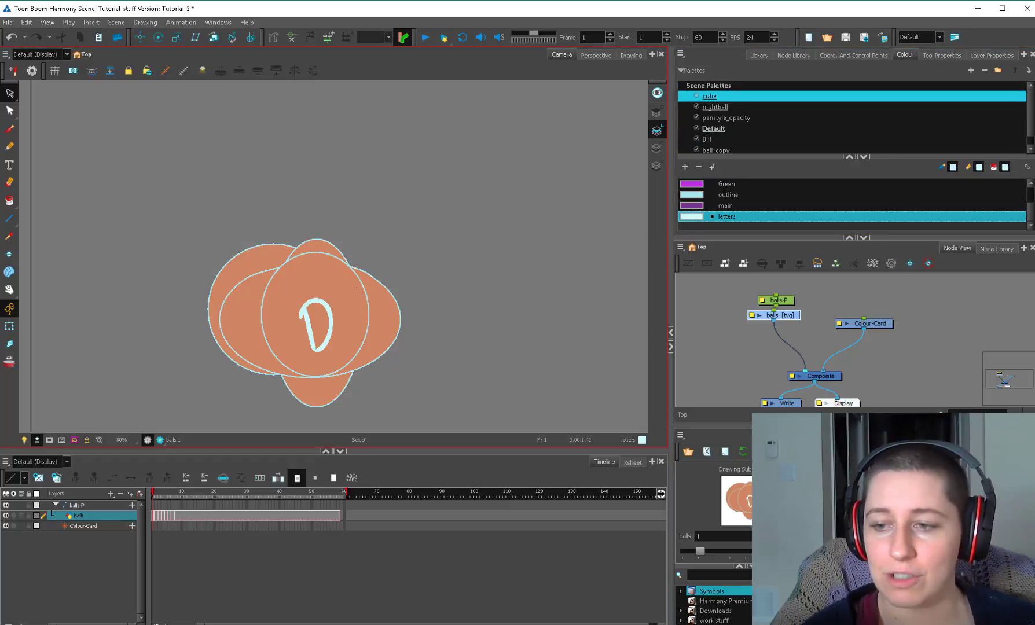
left_click(329, 313)
left_click(719, 140)
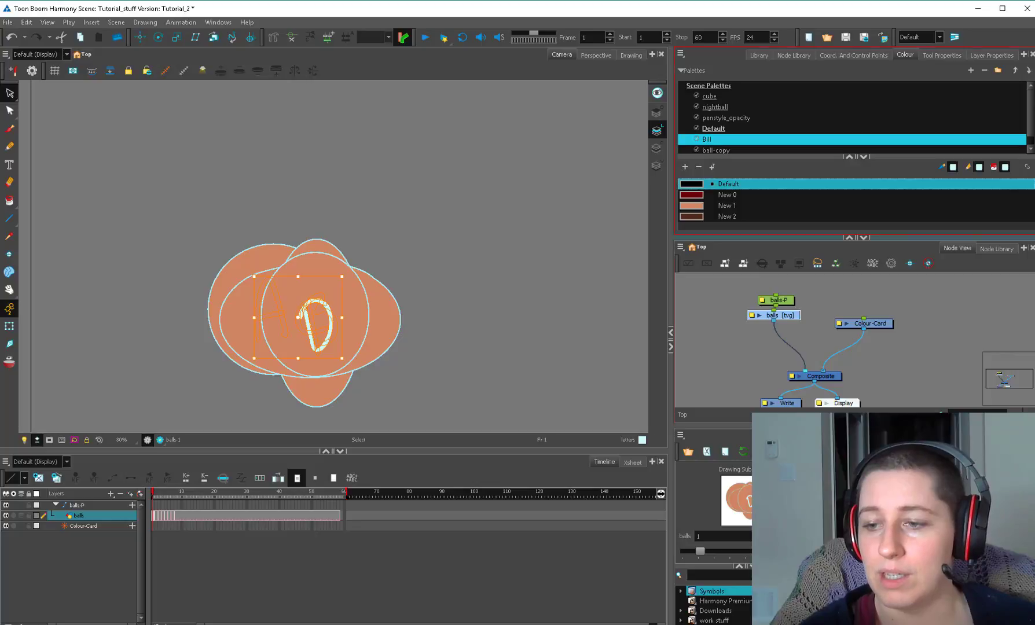
left_click(727, 216)
key("Escape")
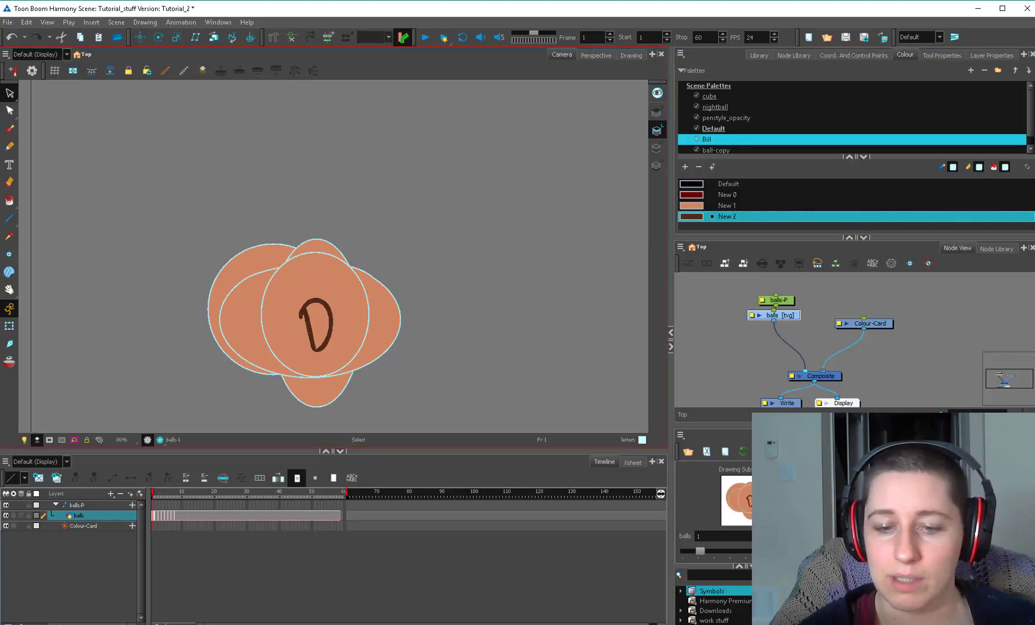
Select every stroke on frame 1 using cube's outline colour and recolour it with Bill's New 0.
key("d")
left_click(369, 312)
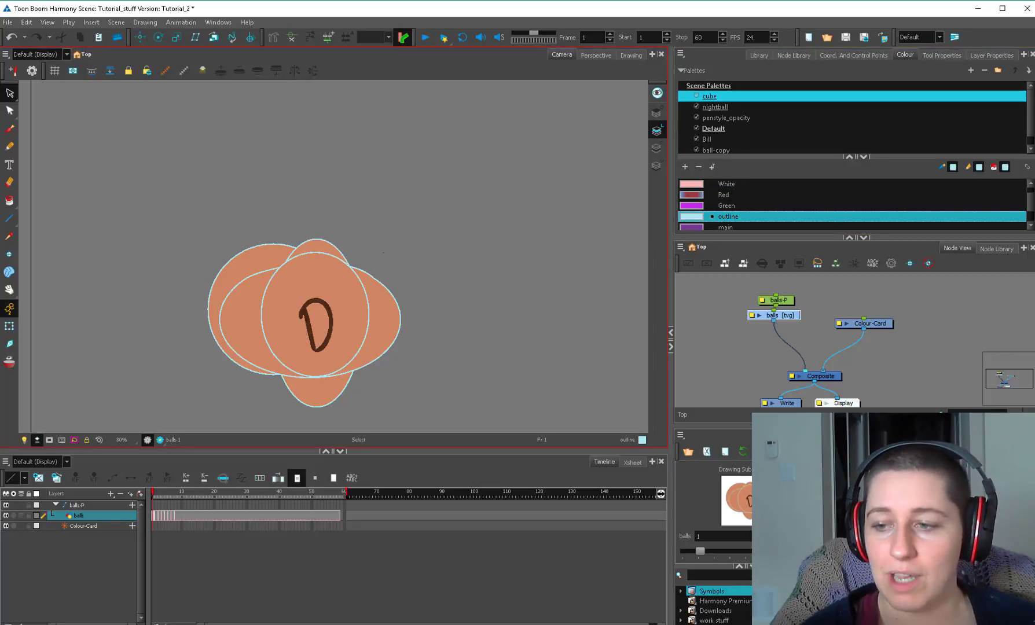
key("ctrl+a")
left_click(707, 139)
left_click(727, 194)
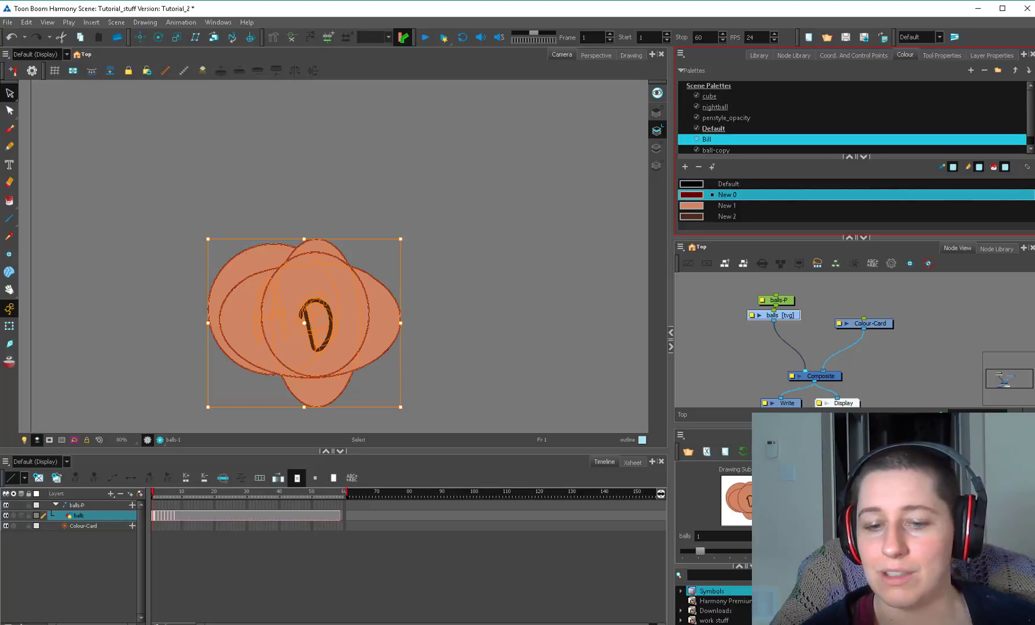
key("Escape")
Cut the recoloured B, C and D balls out of frame 1 and paste them onto frame 2 to redistribute them.
left_click_drag(153, 492, 153, 491)
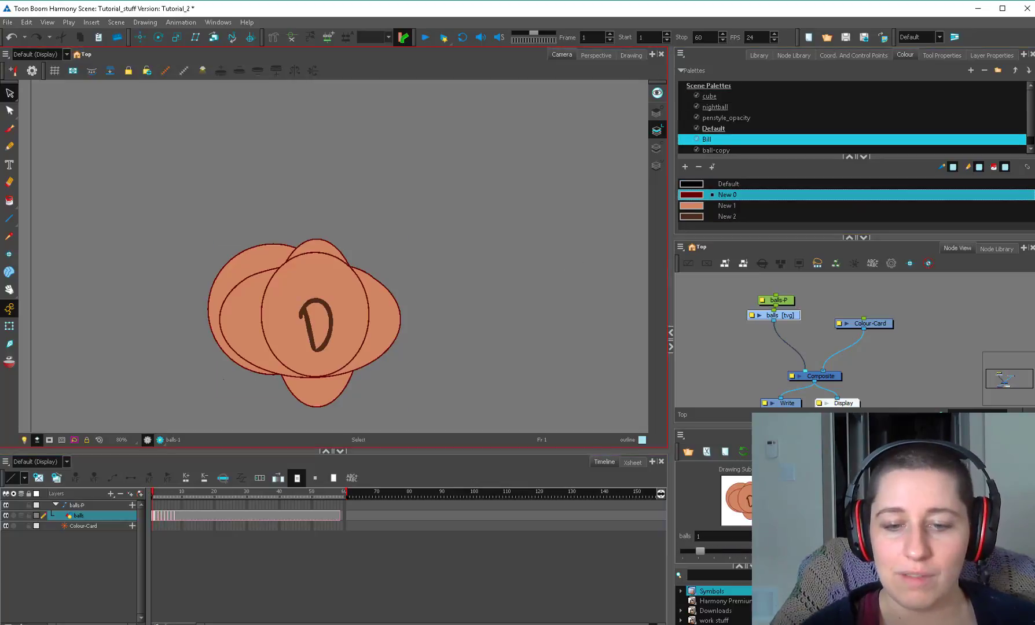
key("ctrl+a")
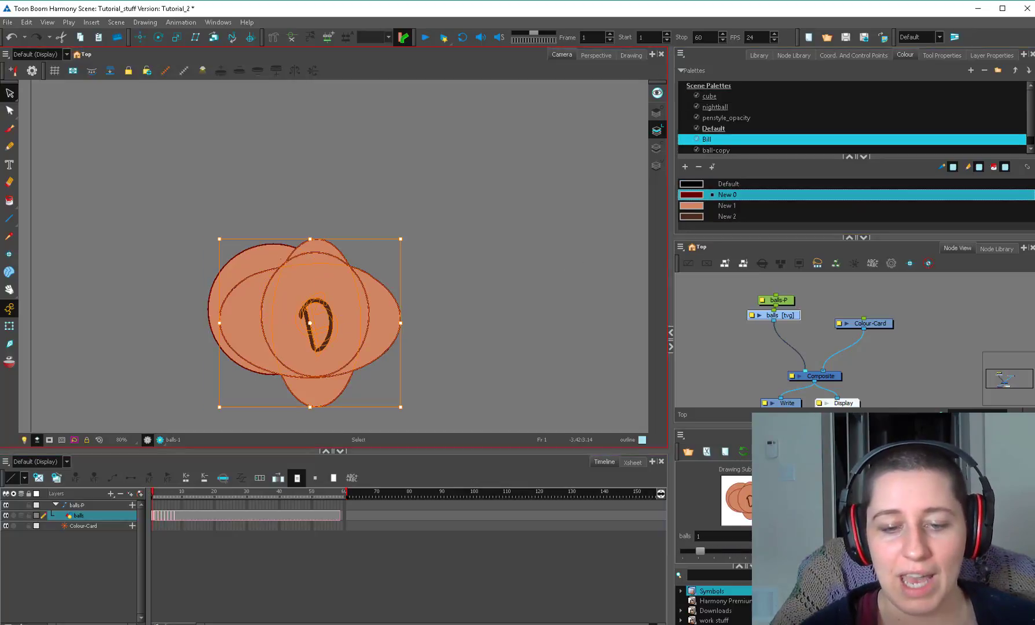
key("ctrl+x")
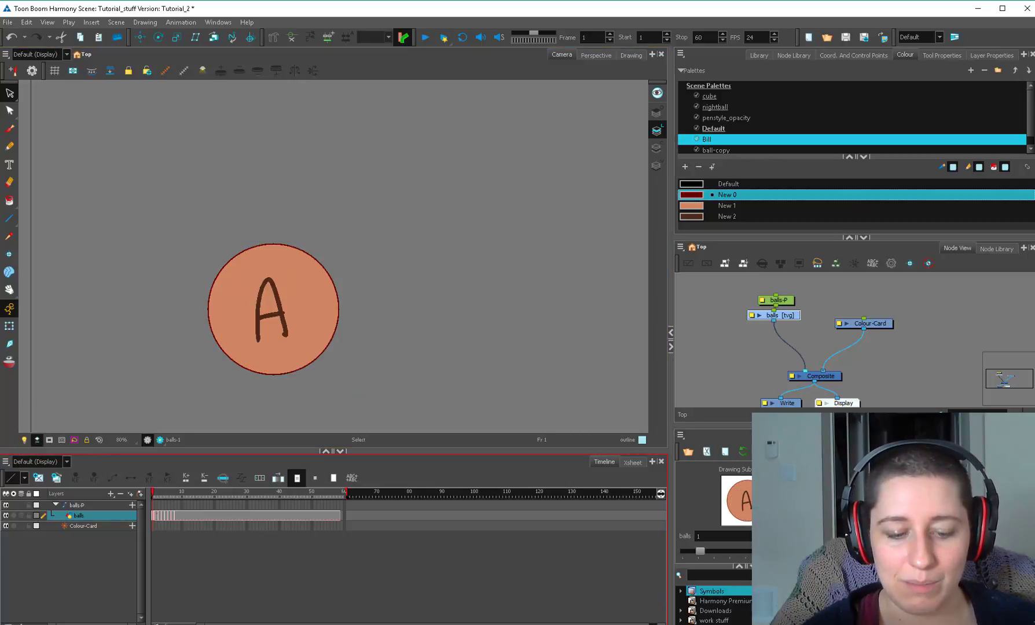
left_click(156, 491)
key("ctrl+v")
key("Escape")
left_click_drag(216, 249, 403, 381)
key("ctrl+x")
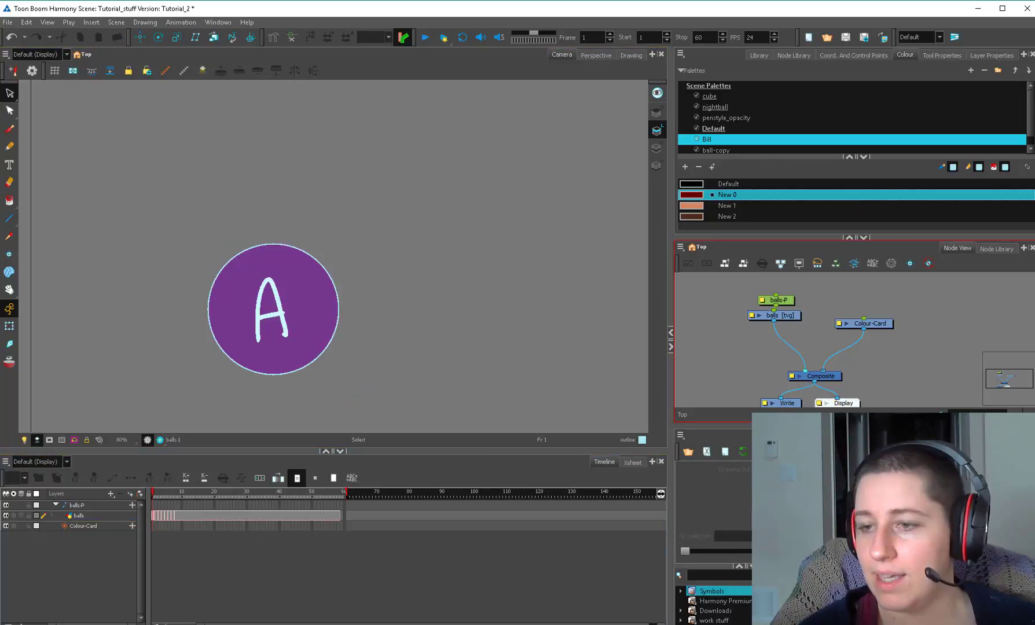
Pick the frame 1 ball's fill colour and protect the main and letters colours in the cube palette.
left_click_drag(779, 316, 784, 318)
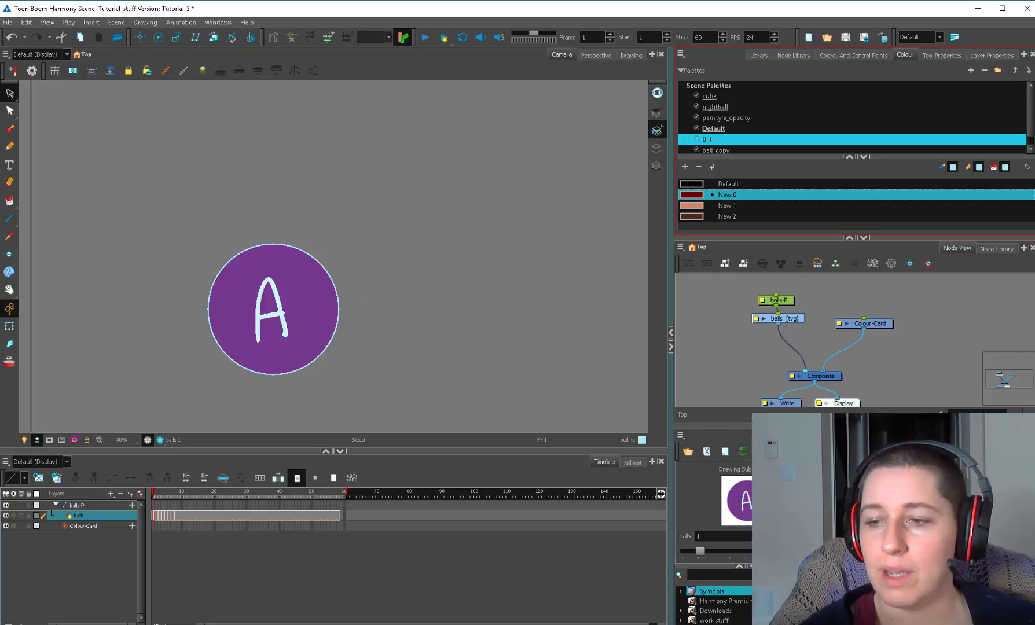
key("d")
left_click(243, 289)
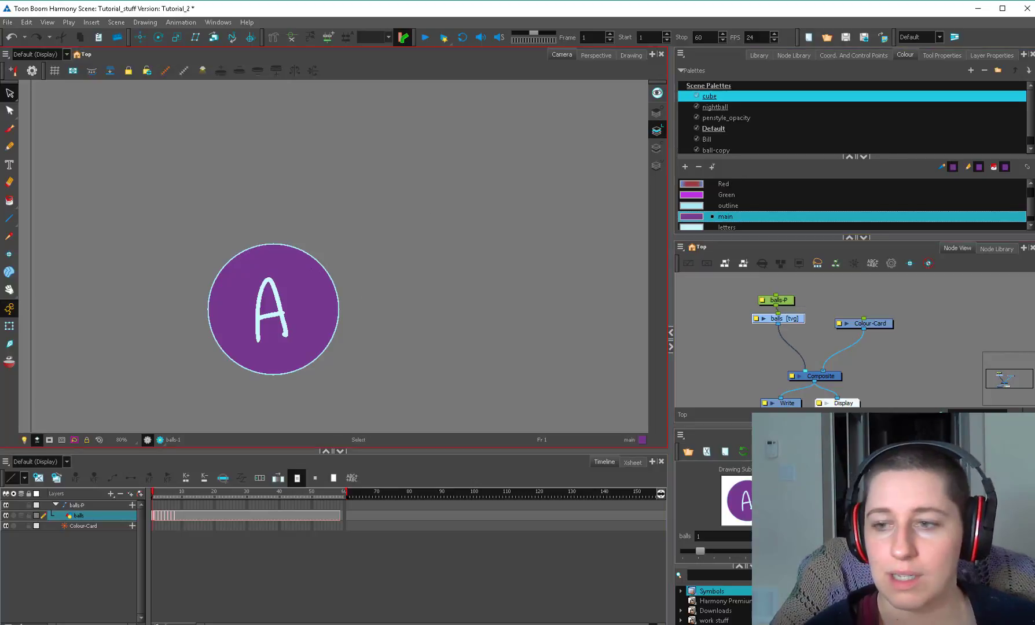
left_click_drag(856, 157, 856, 122)
right_click(695, 203)
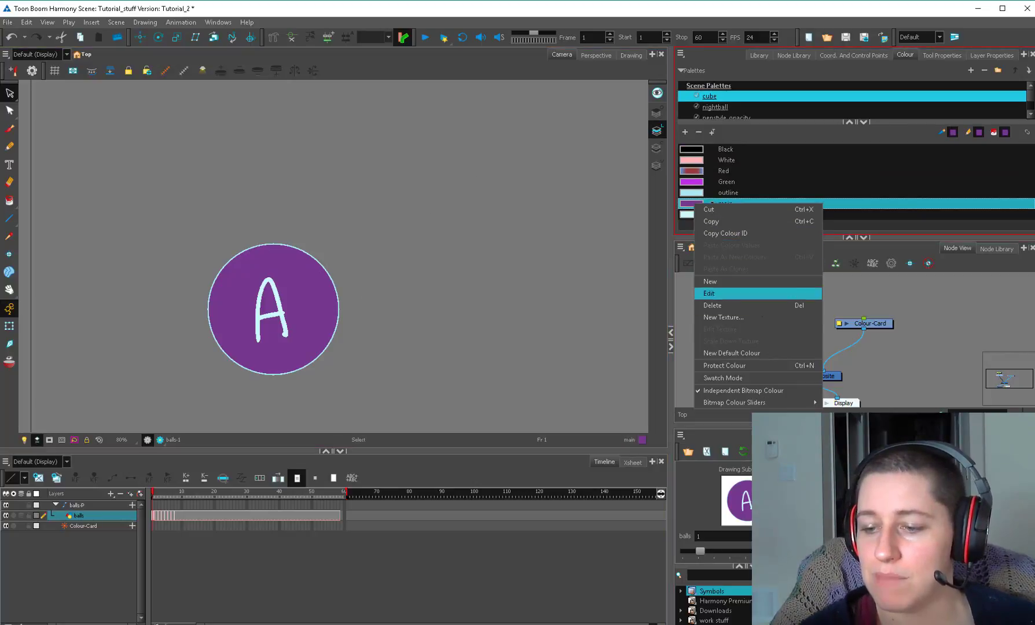
left_click(764, 365)
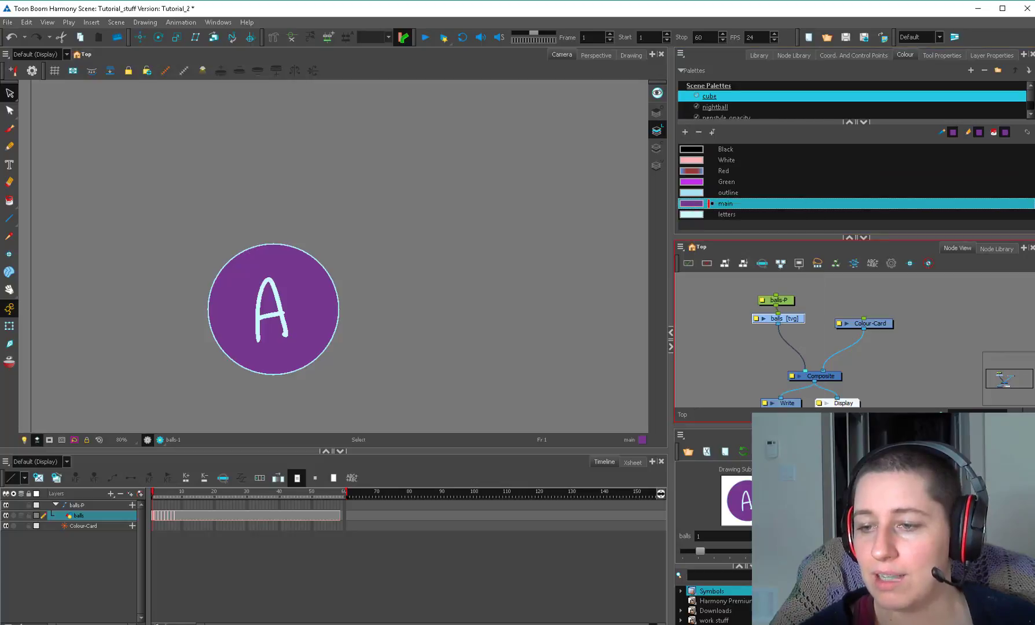
right_click(695, 214)
left_click(753, 379)
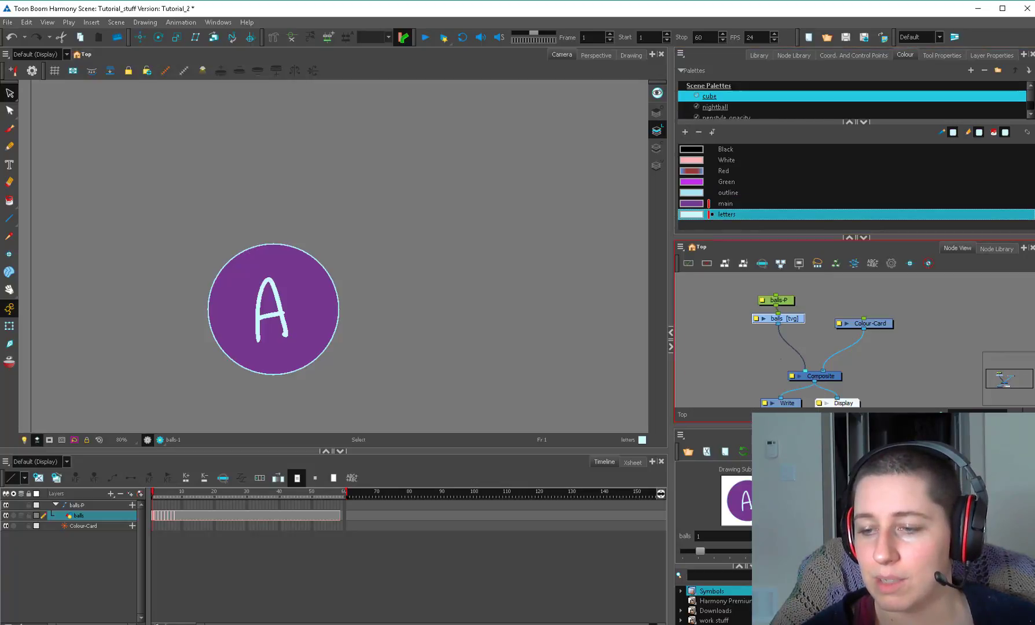
Enlarge the palette and colour lists and select the Bill palette's New 0 colour.
left_click(691, 193)
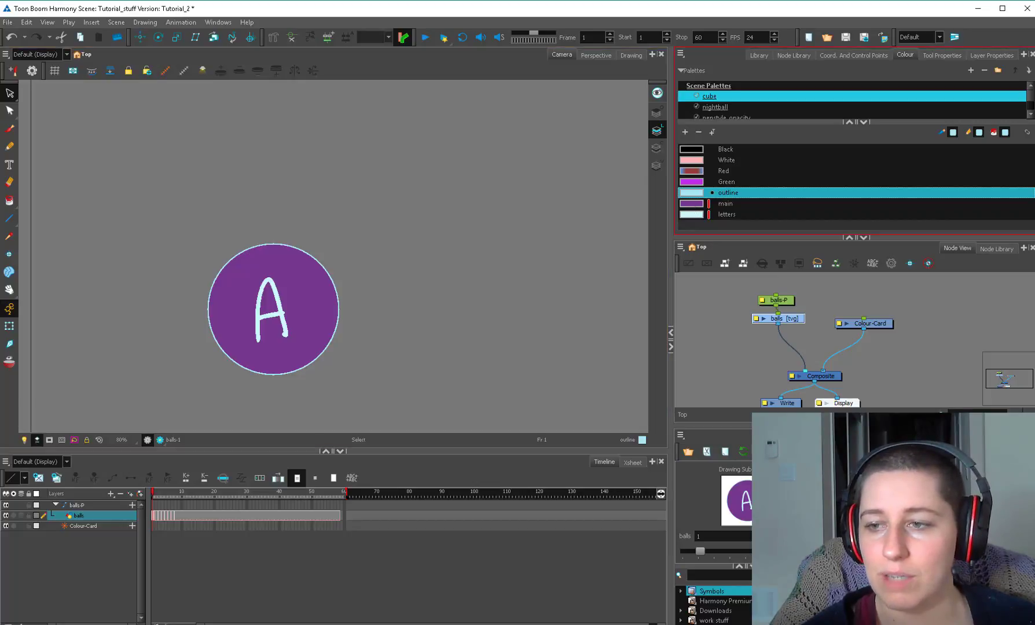
left_click(715, 108)
left_click(709, 96)
left_click_drag(1030, 96, 1030, 111)
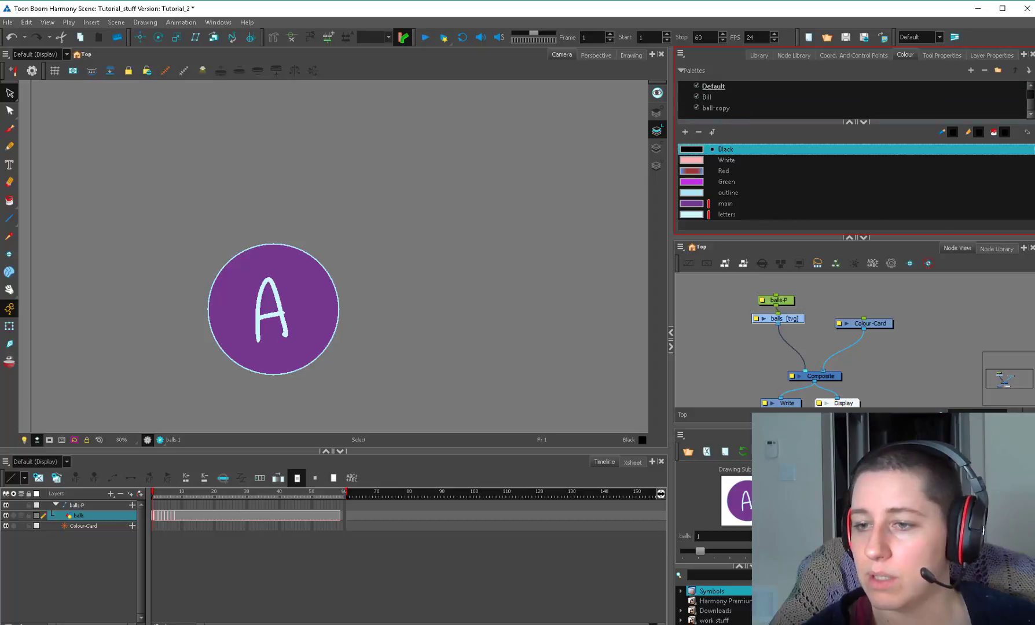
left_click_drag(856, 237, 856, 310)
left_click(727, 266)
left_click(706, 139)
left_click(727, 232)
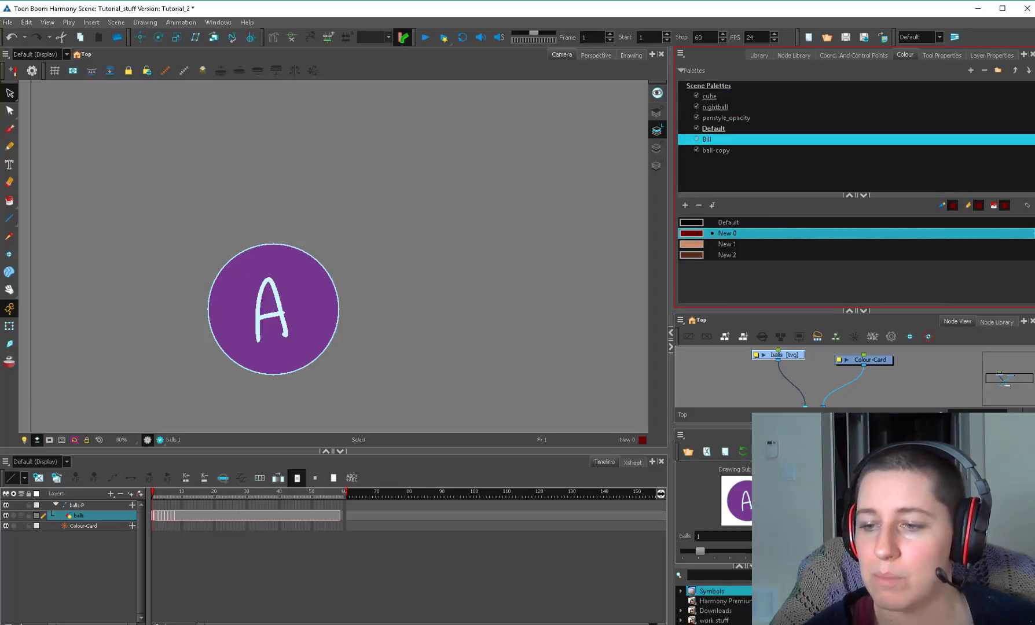
Switch from the Repaint tool to the Brush tool and display its tool properties.
left_click(10, 201)
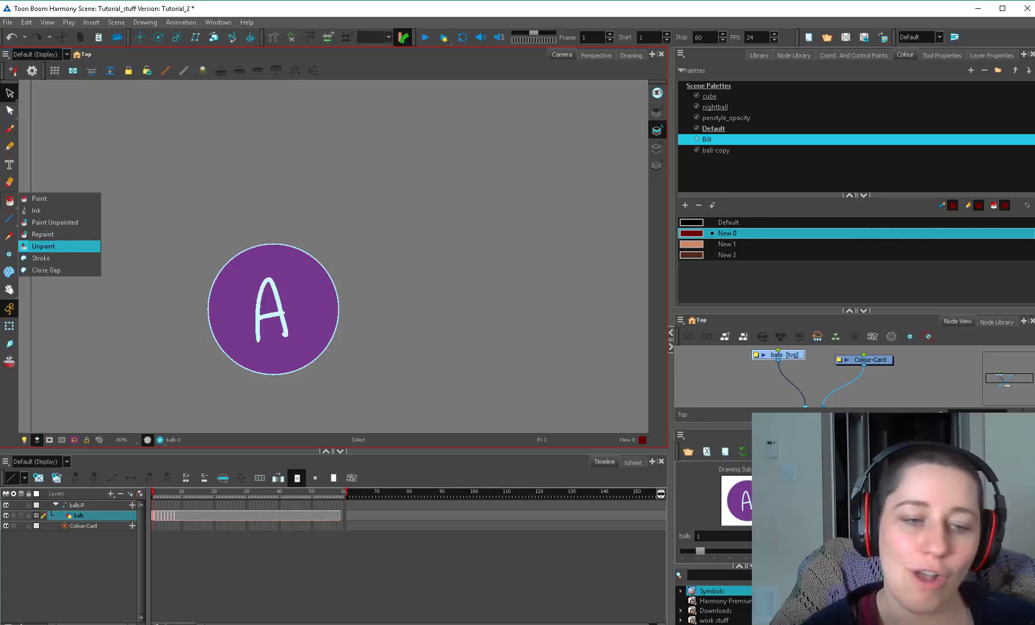
left_click(60, 234)
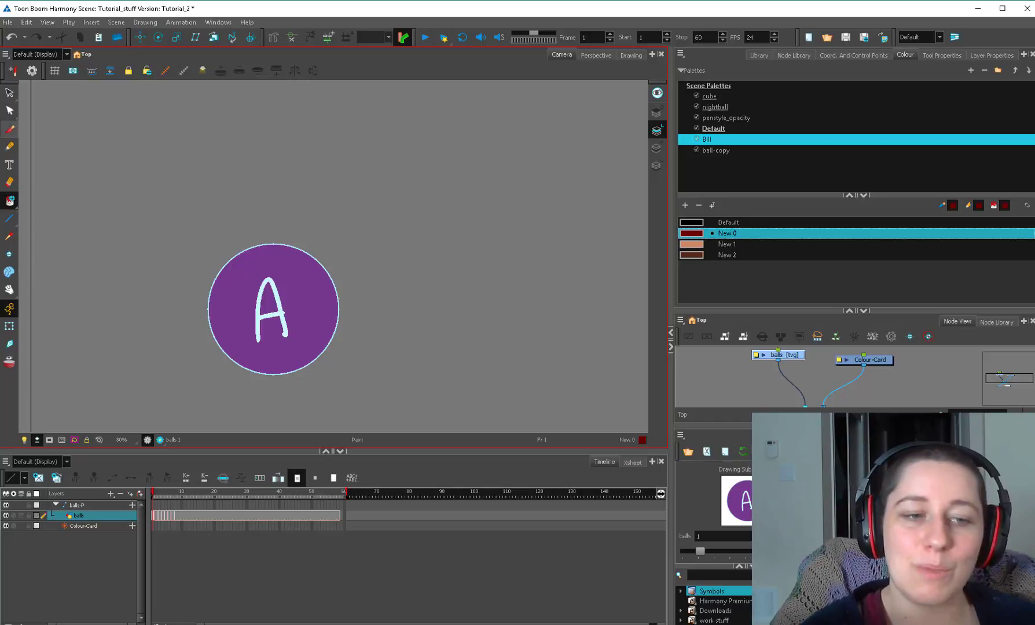
left_click(9, 129)
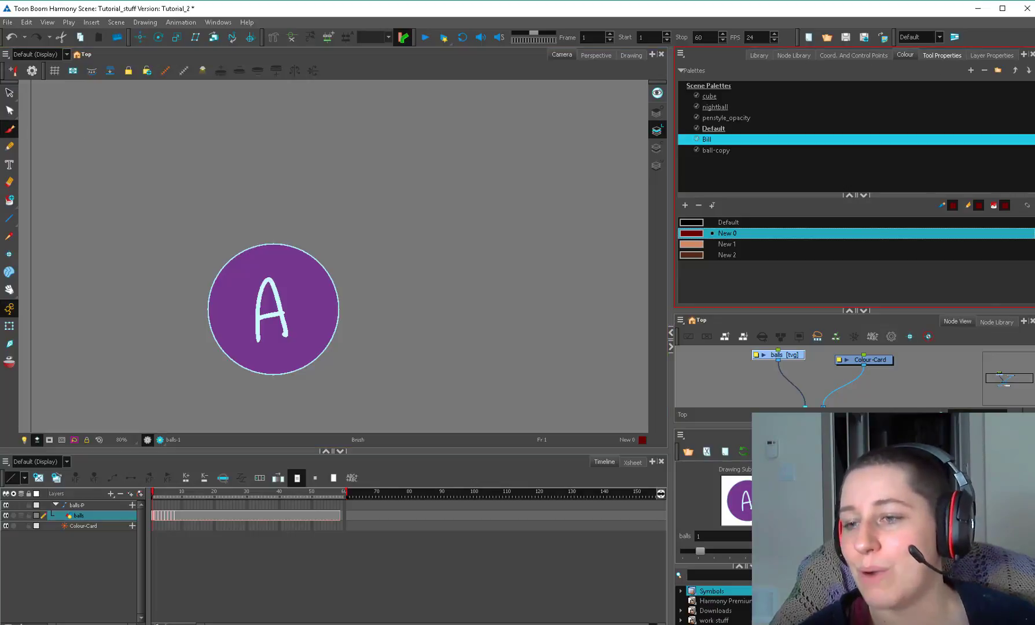
left_click(941, 55)
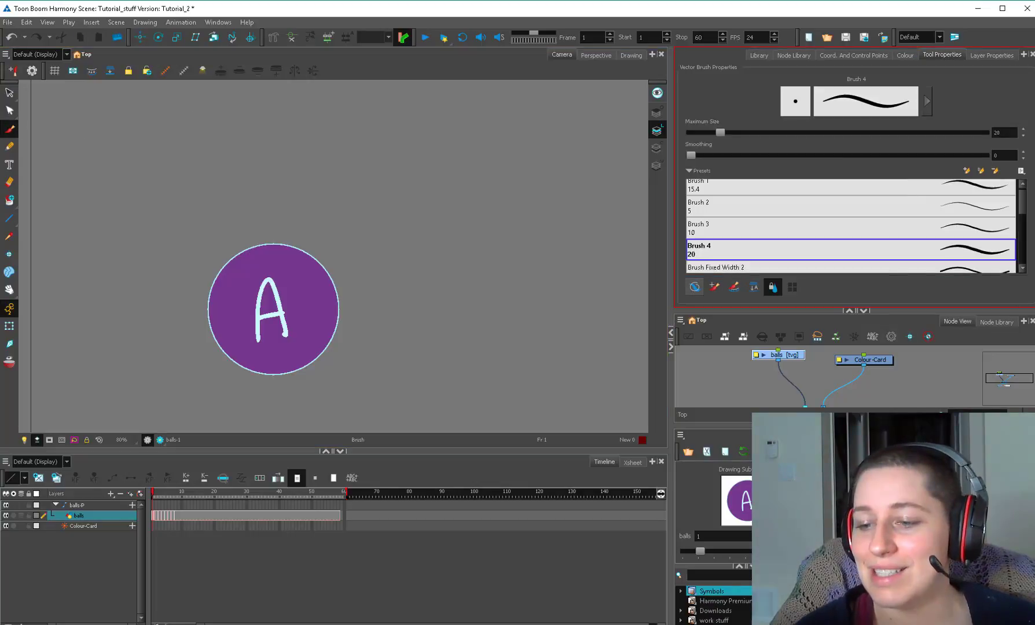
Scribble a brush stroke behind the A ball with Draw Behind enabled, delete it and return to the Brush tool.
left_click(695, 287)
mouse_move(405, 243)
left_mouse_down()
mouse_move(370, 240)
mouse_move(319, 358)
mouse_move(457, 298)
left_mouse_up()
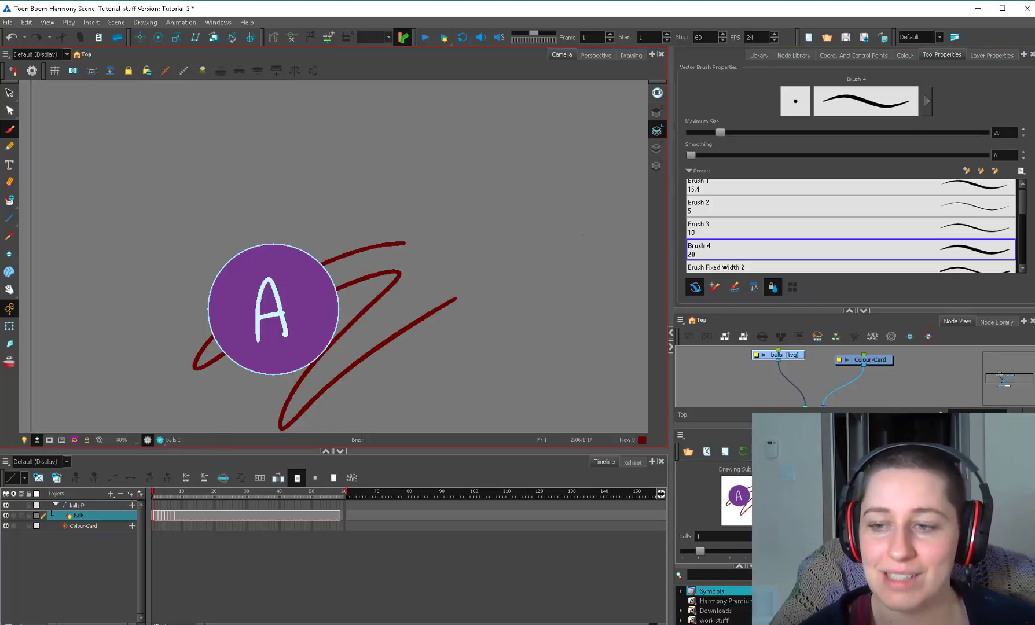
key("alt+s")
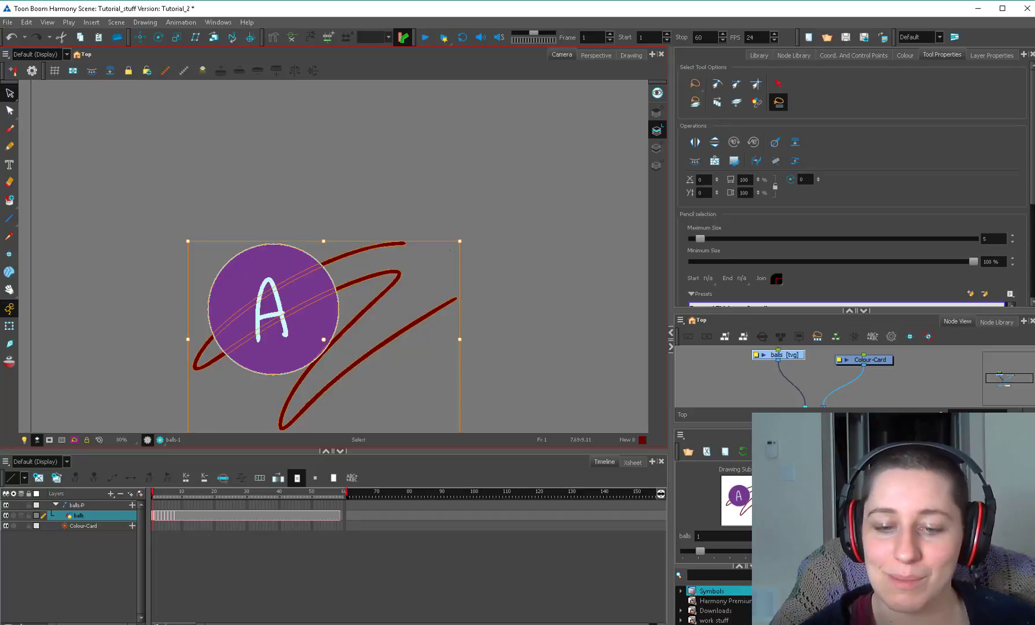
key("Delete")
key("alt+b")
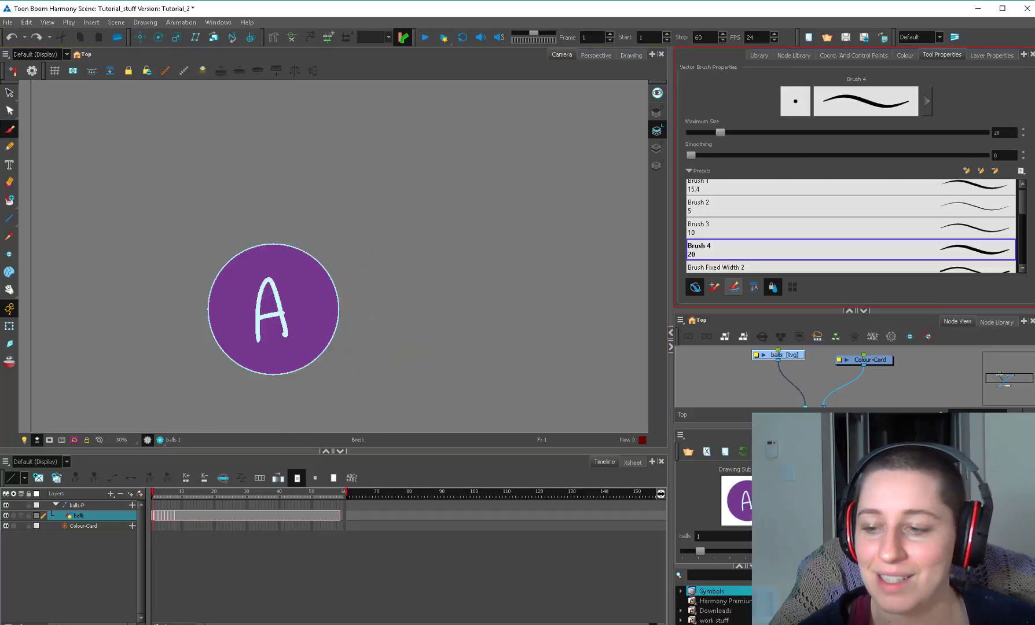
Try Repaint Brush mode with strokes across the A ball, undo the strokes and turn the mode off.
left_click(714, 287)
left_click_drag(423, 217, 270, 387)
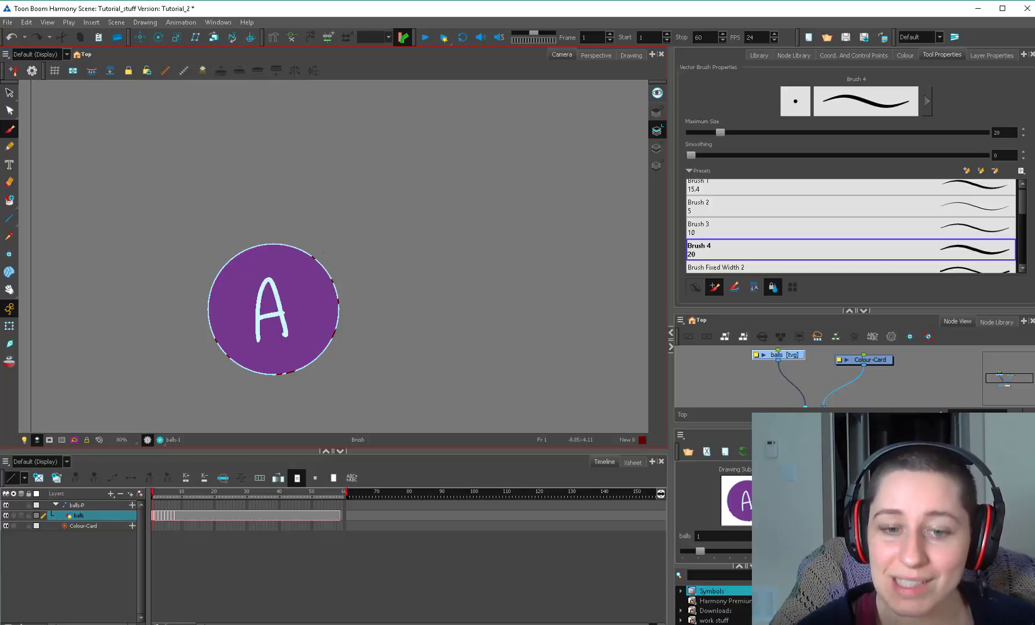
key("ctrl+z")
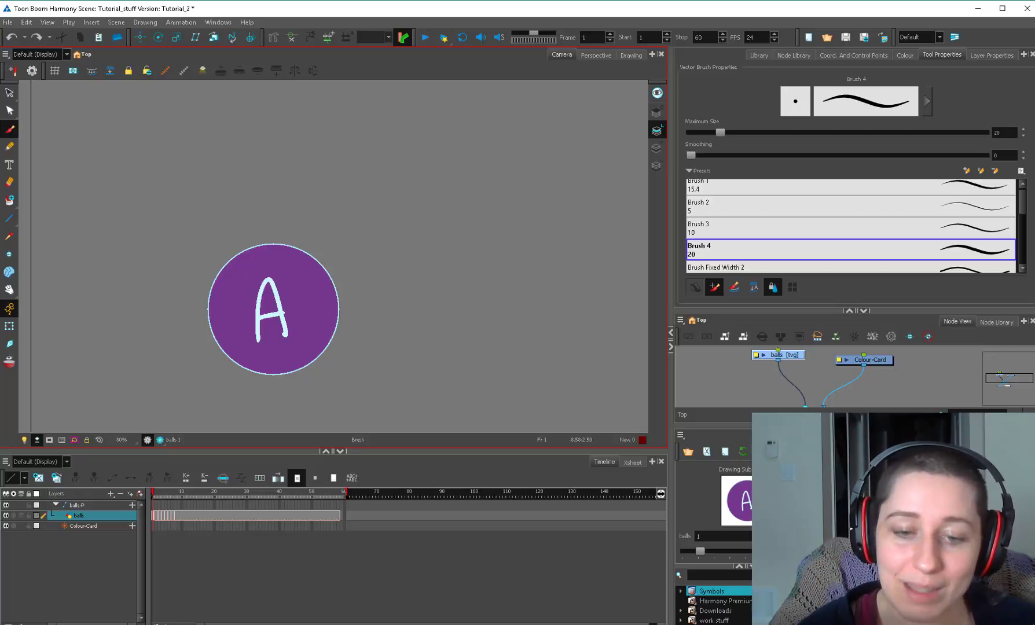
mouse_move(229, 239)
left_mouse_down()
mouse_move(296, 219)
mouse_move(315, 302)
mouse_move(255, 343)
mouse_move(209, 320)
mouse_move(241, 268)
mouse_move(263, 258)
left_mouse_up()
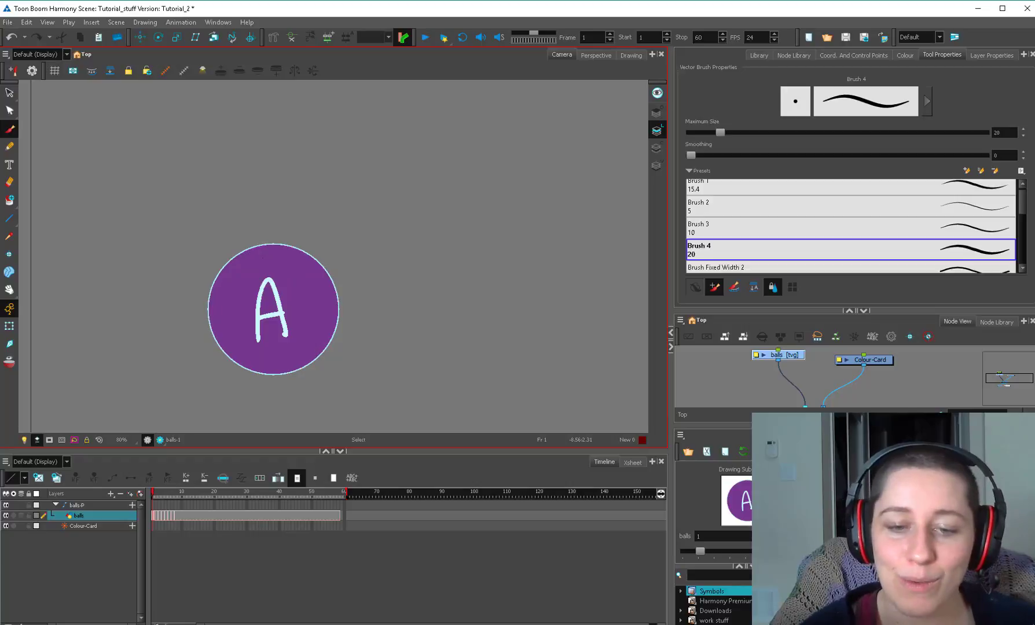
key("ctrl+z")
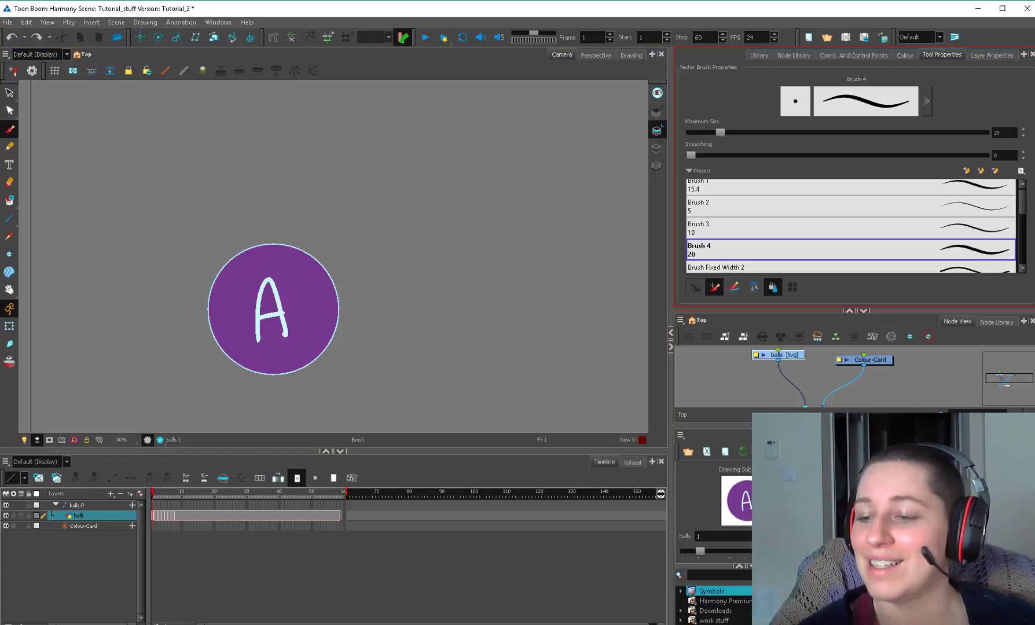
left_click(714, 286)
Use the Repaint tool, applied to all drawings, to recolour the balls' outlines with New 0.
left_click(904, 55)
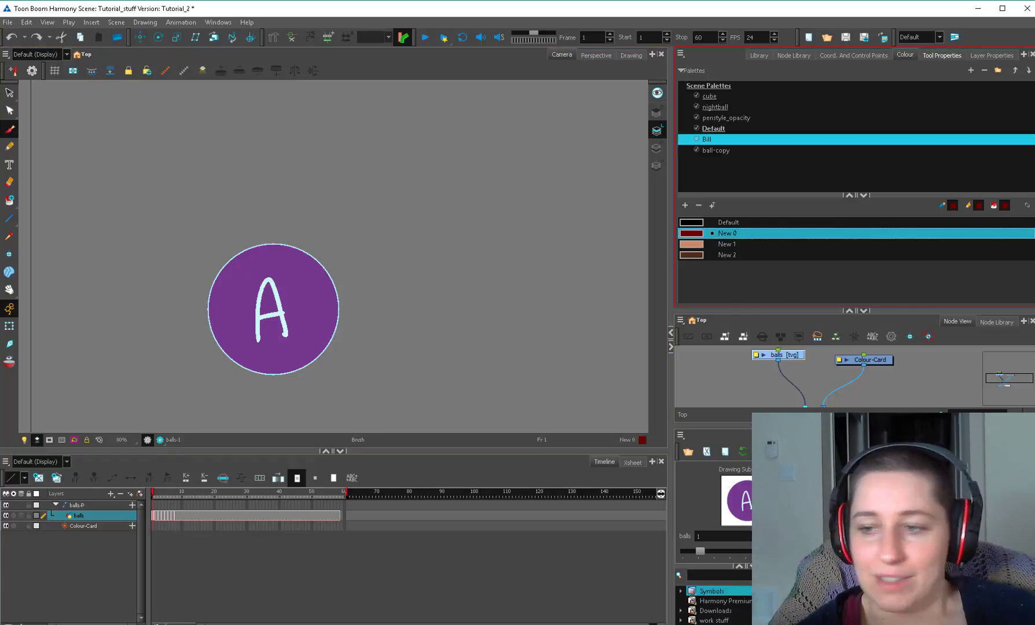
left_click(941, 55)
left_click(10, 200)
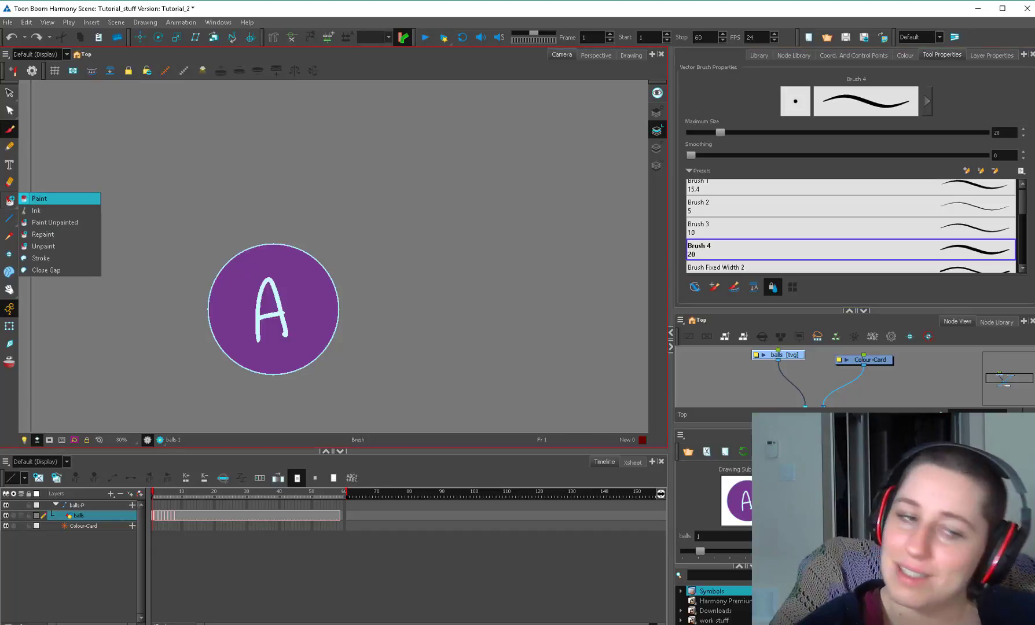
left_click(68, 233)
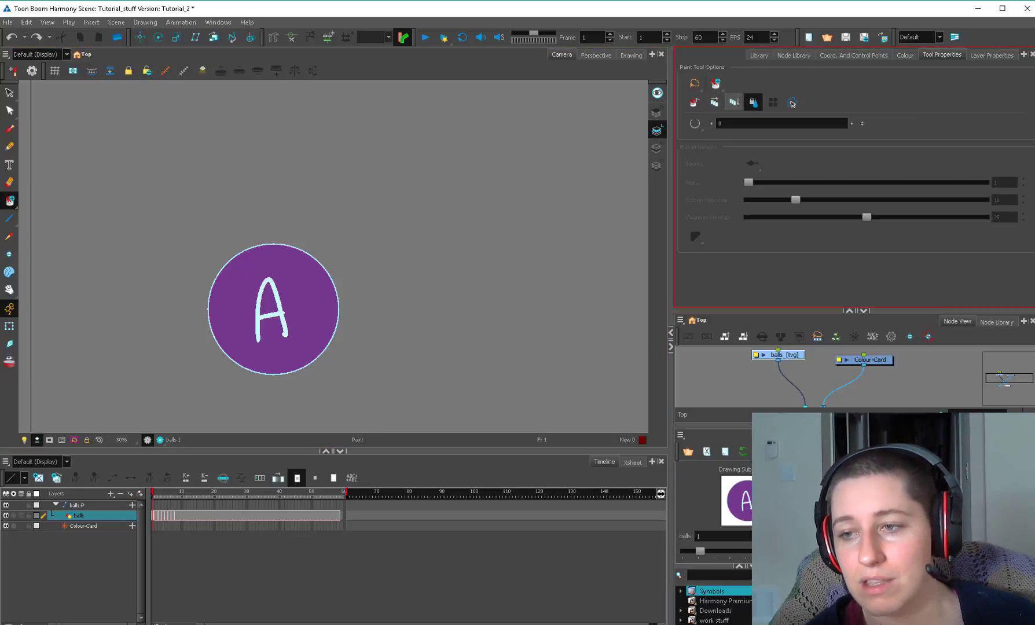
left_click(715, 102)
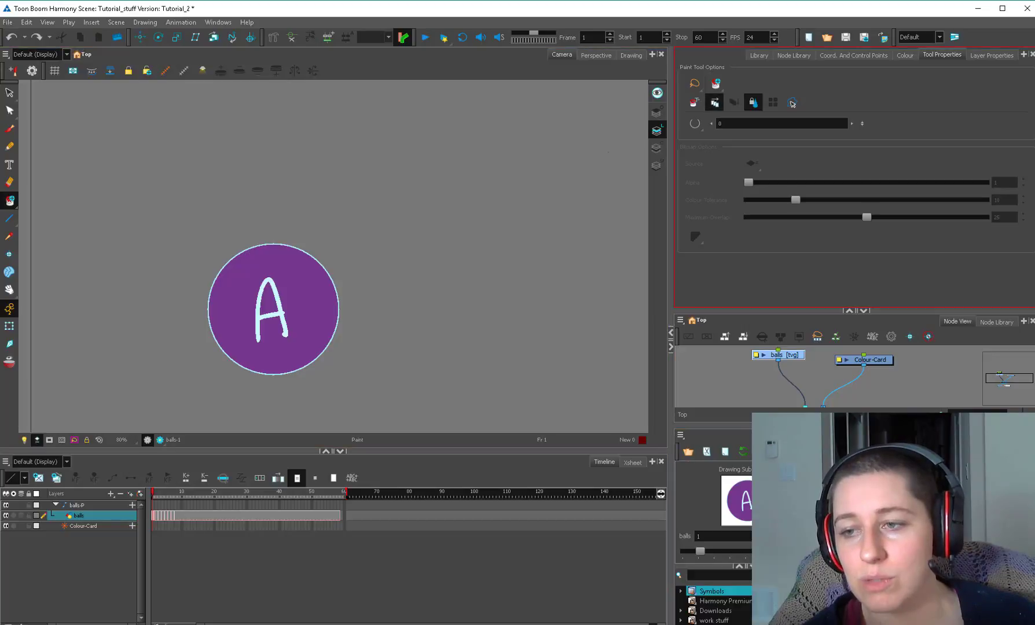
left_click(792, 103)
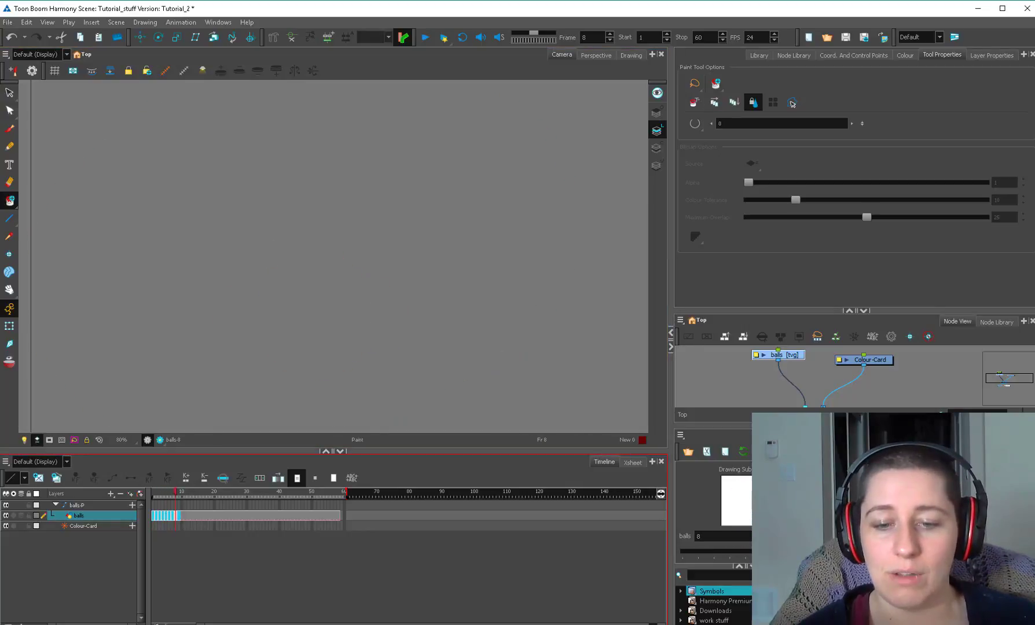
Protect the New 0 colour in the Bill palette.
left_click(904, 55)
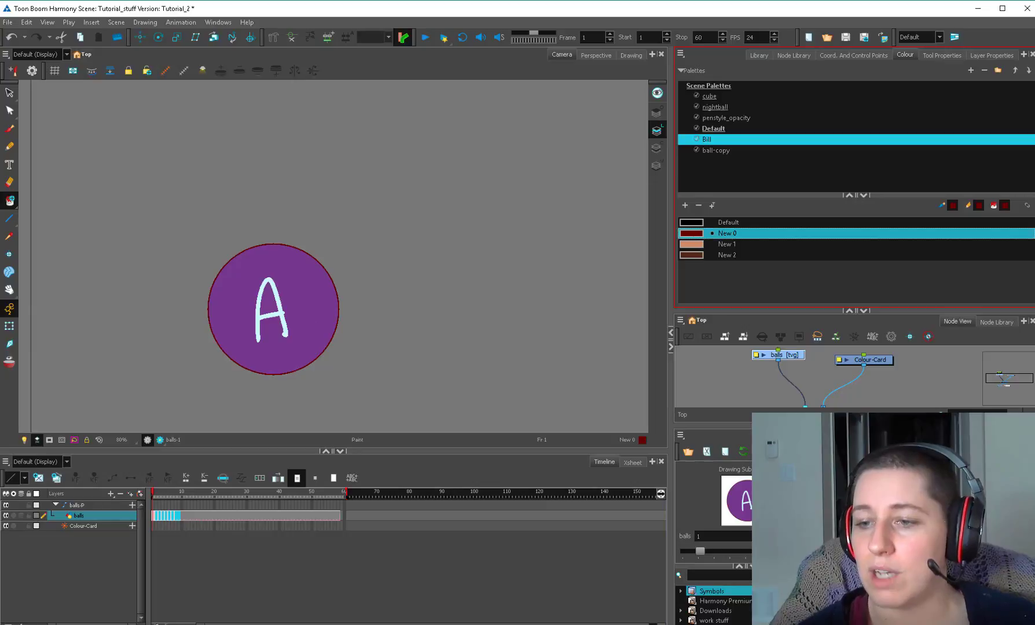
right_click(696, 232)
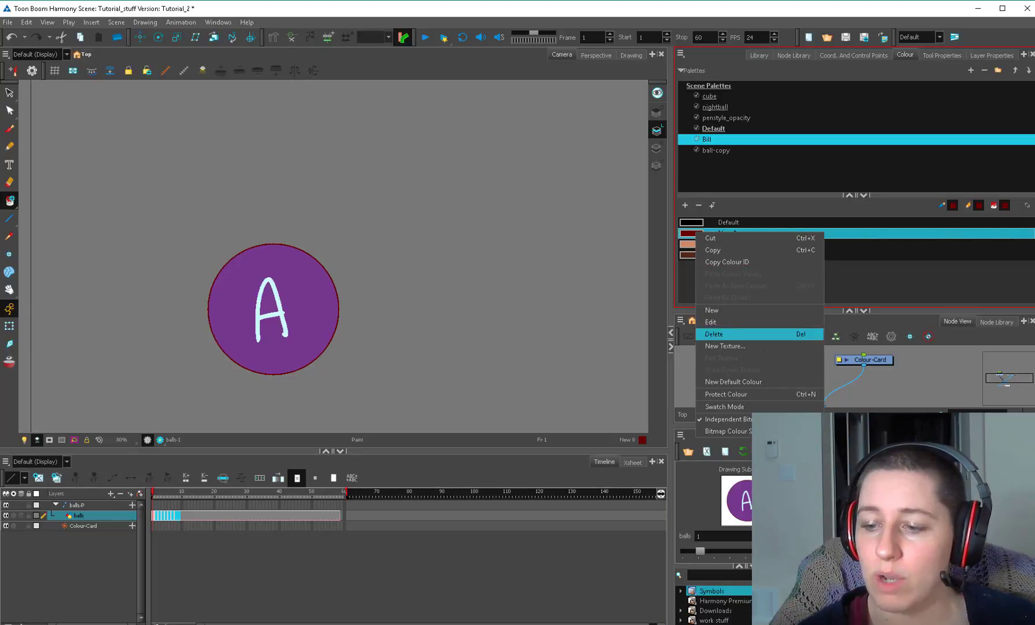
left_click(746, 395)
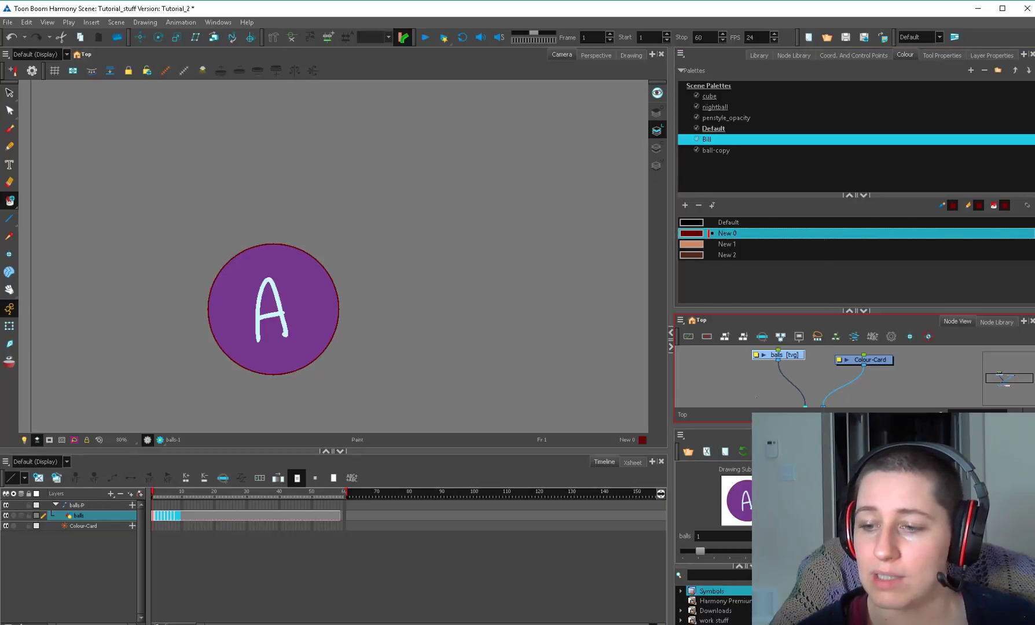
Remove the protection from the main colour in the cube palette.
left_click(709, 96)
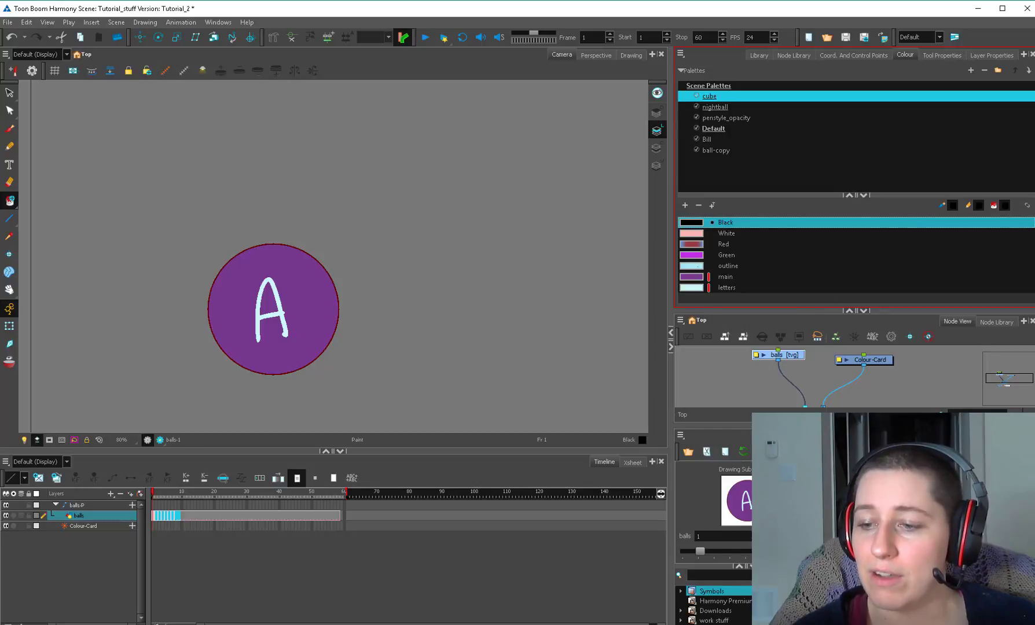
right_click(696, 266)
left_click(696, 277)
right_click(695, 277)
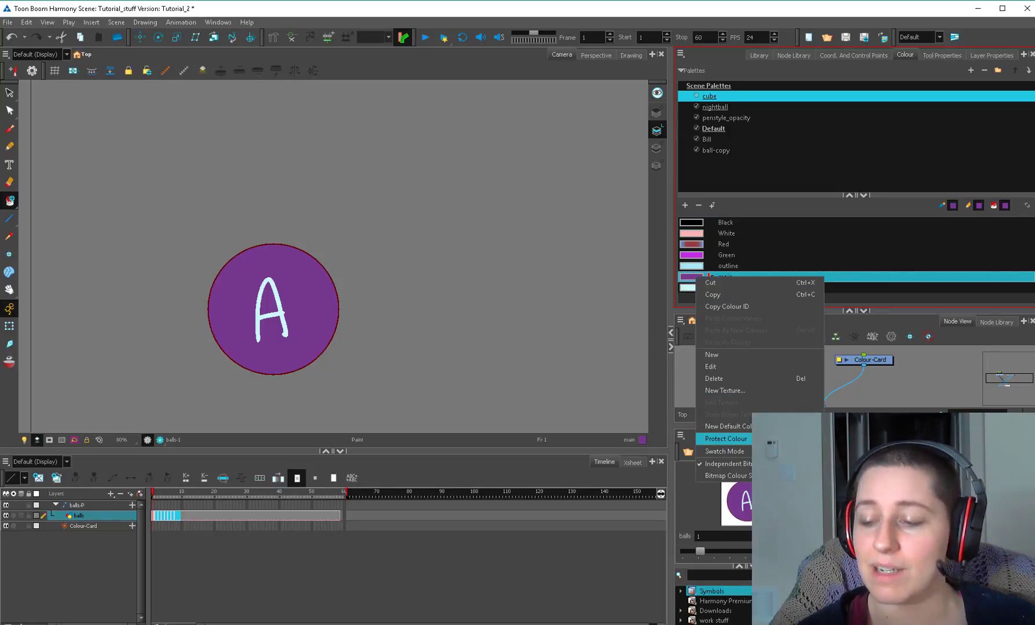
left_click(727, 439)
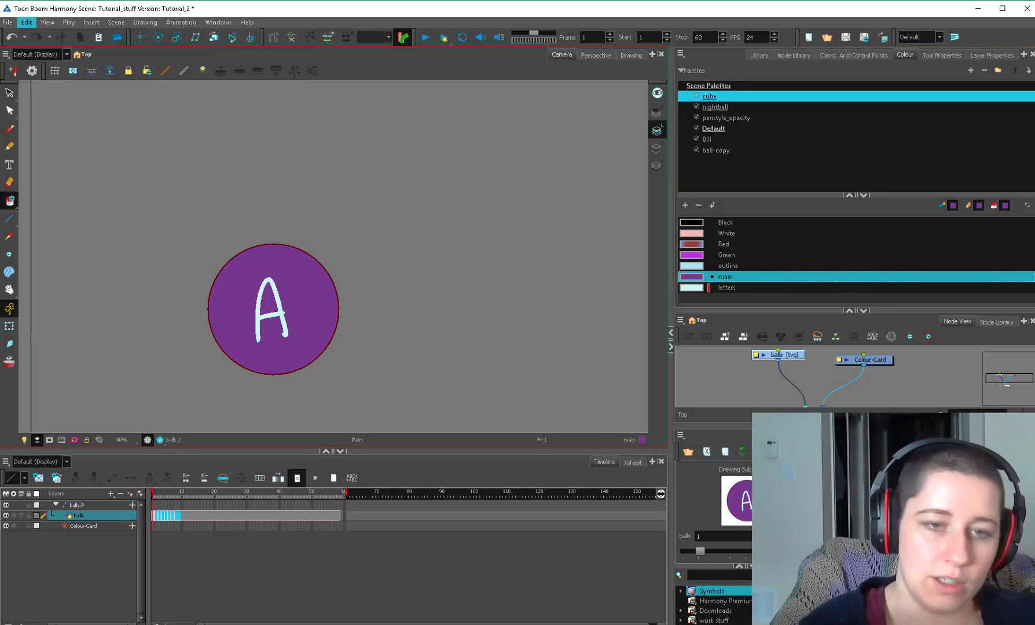
Look up the colour protection shortcut among the Colour Management shortcuts in the preferences.
key("ctrl+u")
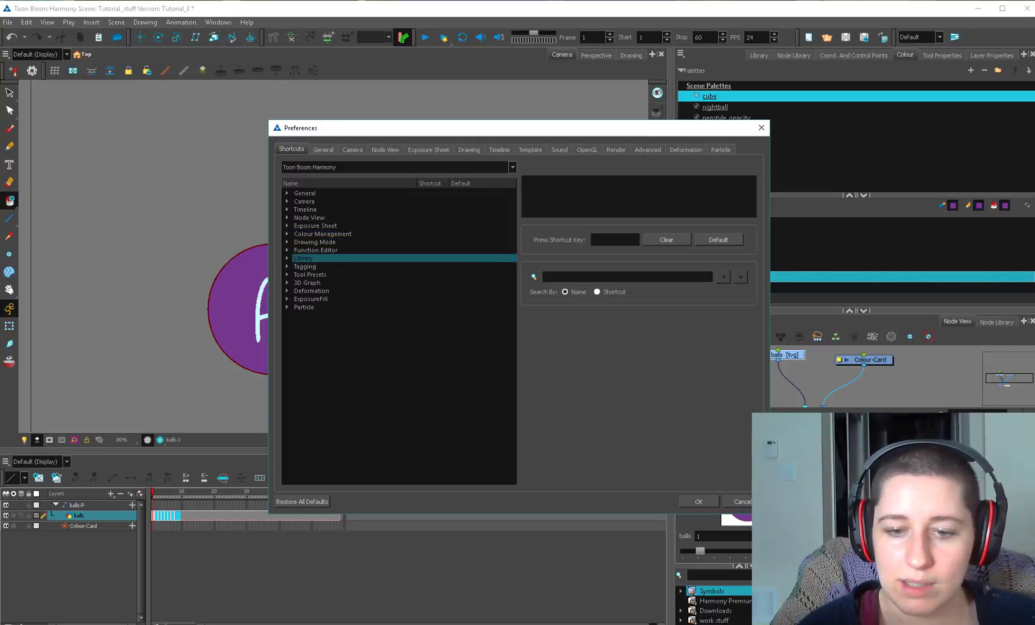
left_click(287, 233)
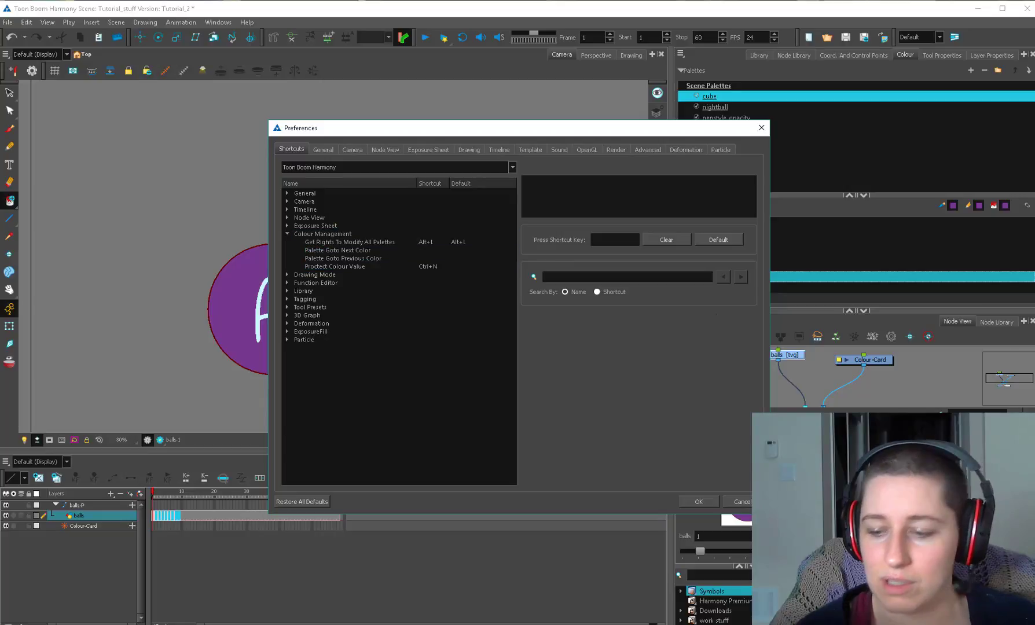
left_click(739, 501)
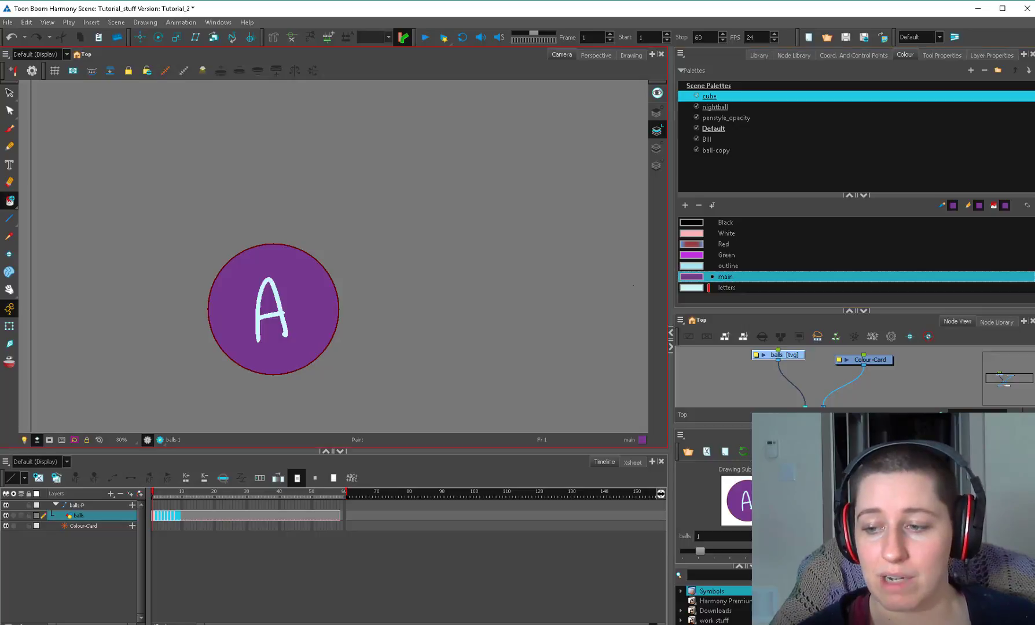
Repaint the ball fills with the Bill palette's New 1 colour, applying it to all selected drawings on the balls layer.
left_click(706, 139)
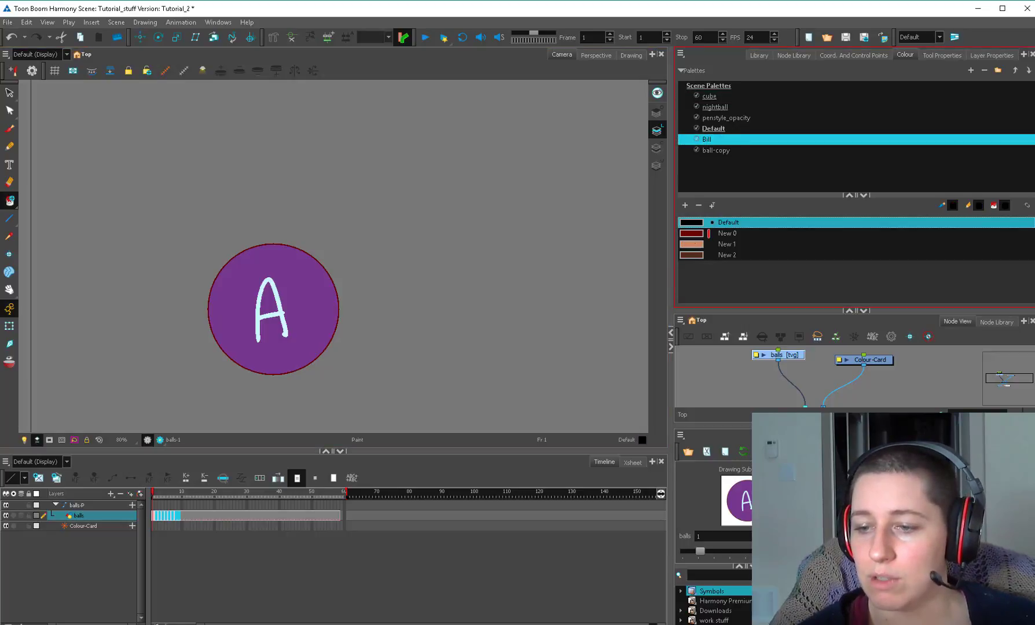
left_click(695, 243)
left_click(941, 55)
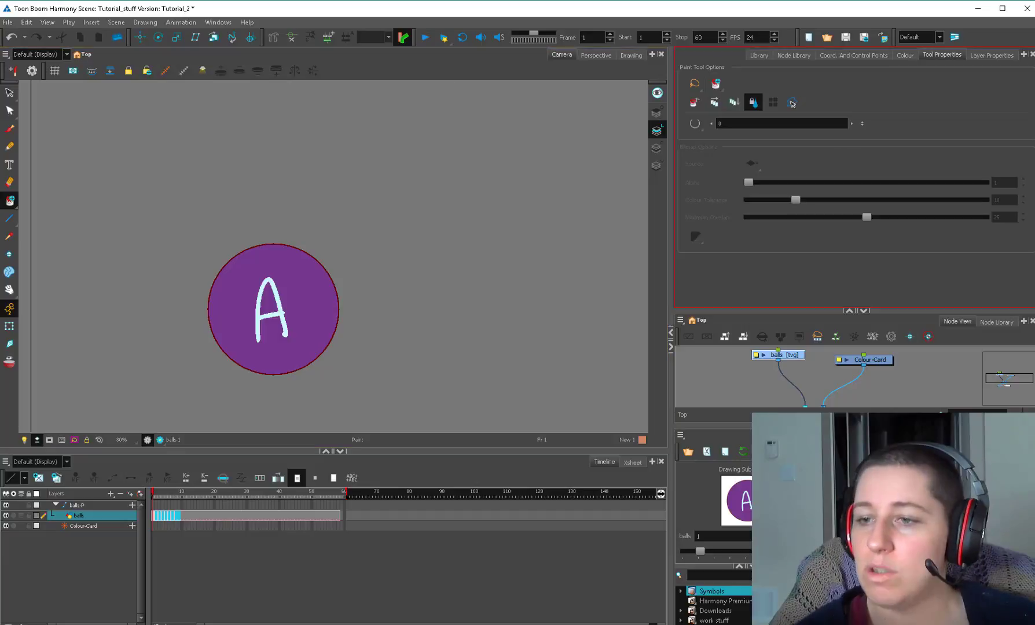
left_click(715, 102)
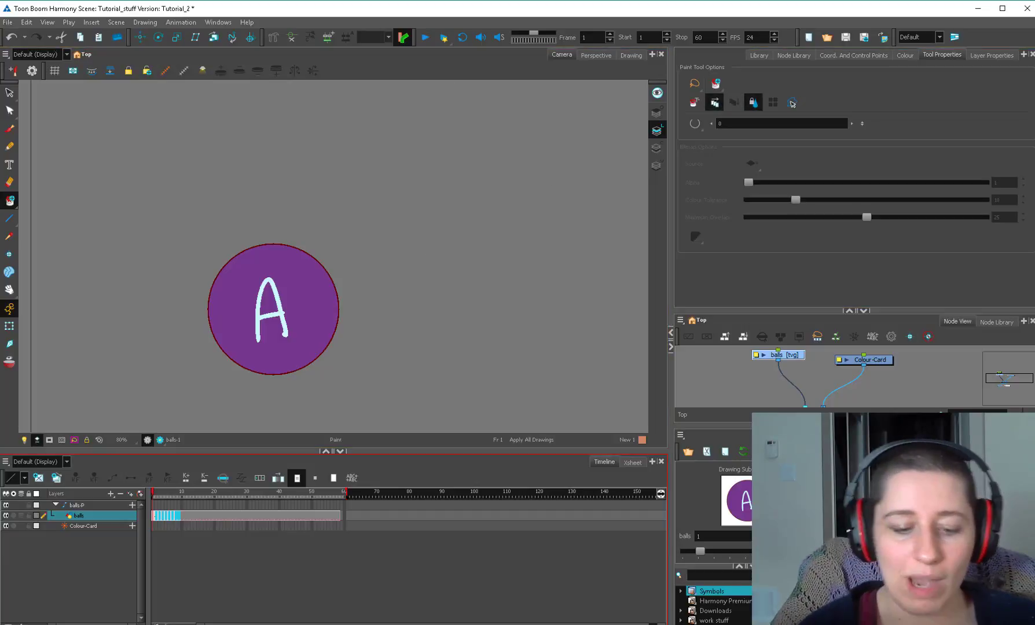
left_click(153, 515)
left_click(183, 516, "shift")
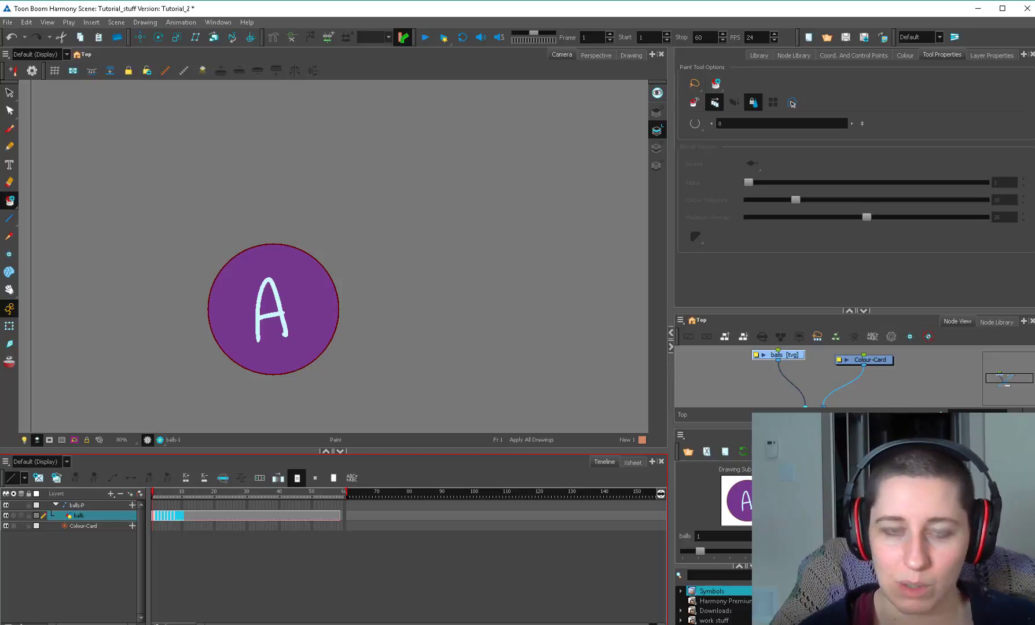
mouse_move(559, 230)
left_mouse_down()
mouse_move(129, 98)
mouse_move(76, 433)
mouse_move(347, 431)
left_mouse_up()
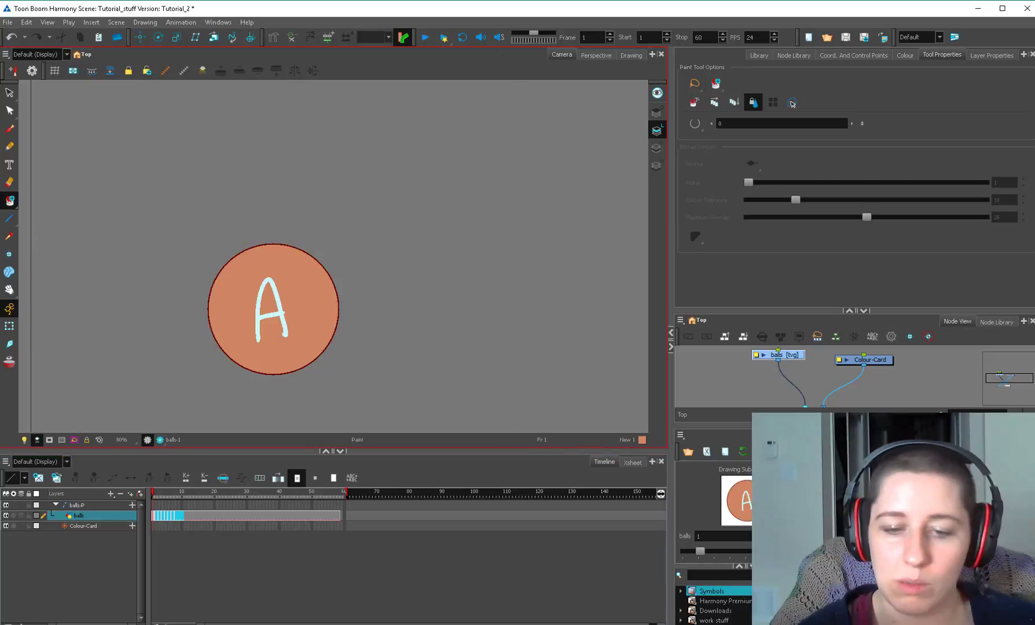
Protect New 1, unprotect the cube palette's letters colour and select New 2 in the Bill palette.
left_click(905, 55)
right_click(699, 244)
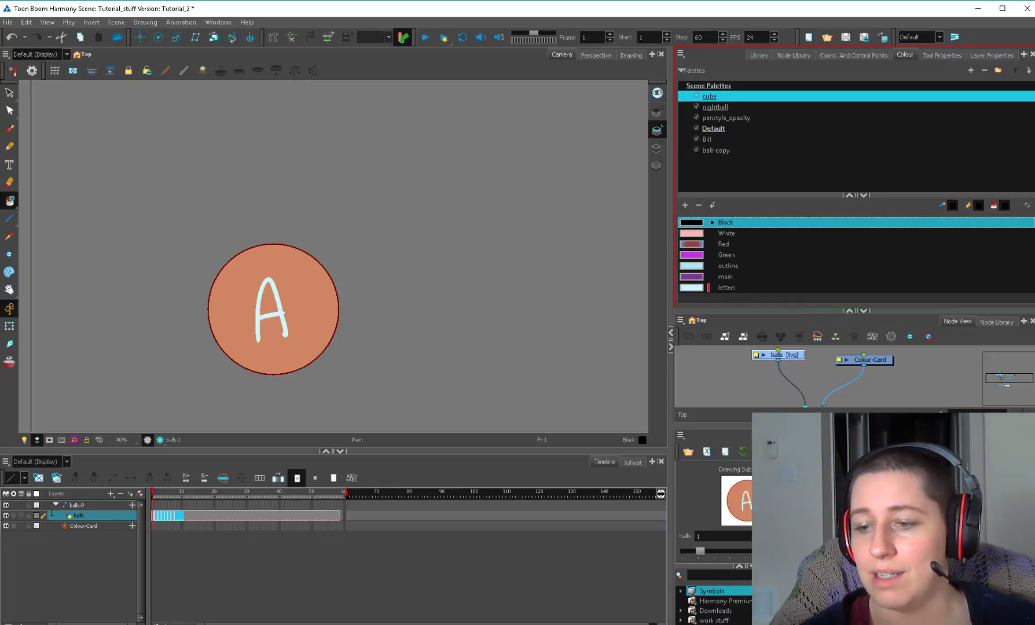
left_click(697, 287)
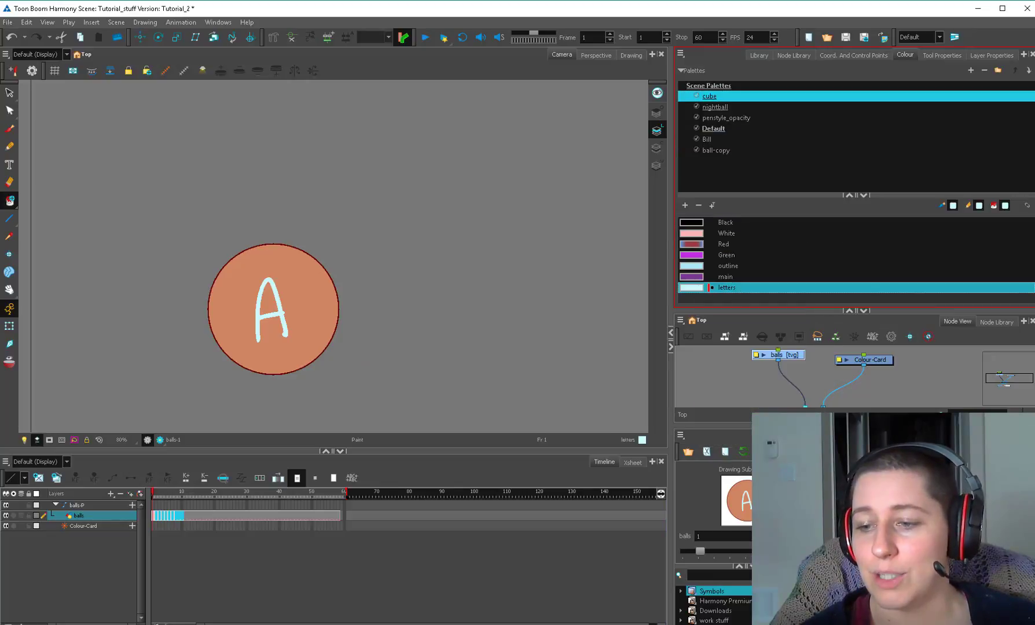
left_click(716, 150)
left_click(716, 139)
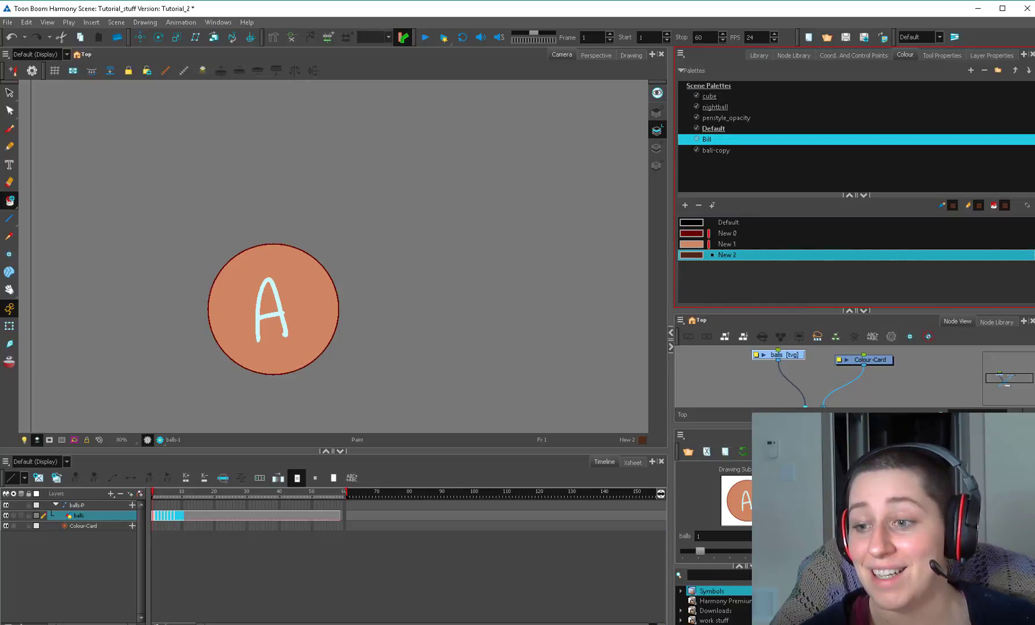
Repaint the letters on the balls with New 2, applying the Repaint tool to all drawings.
left_click(10, 201)
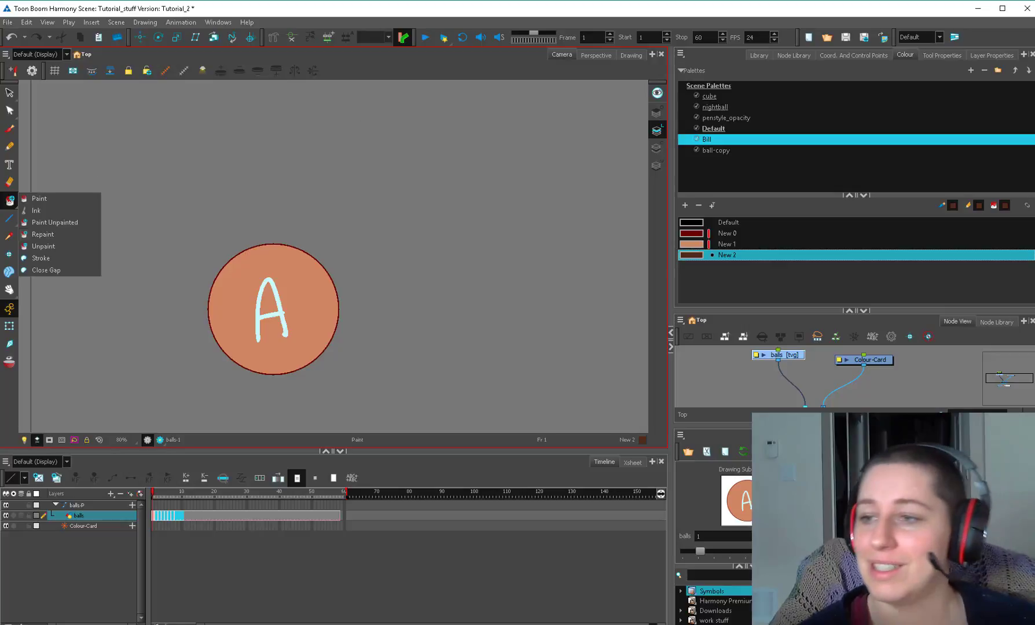
left_click(941, 55)
left_click(714, 102)
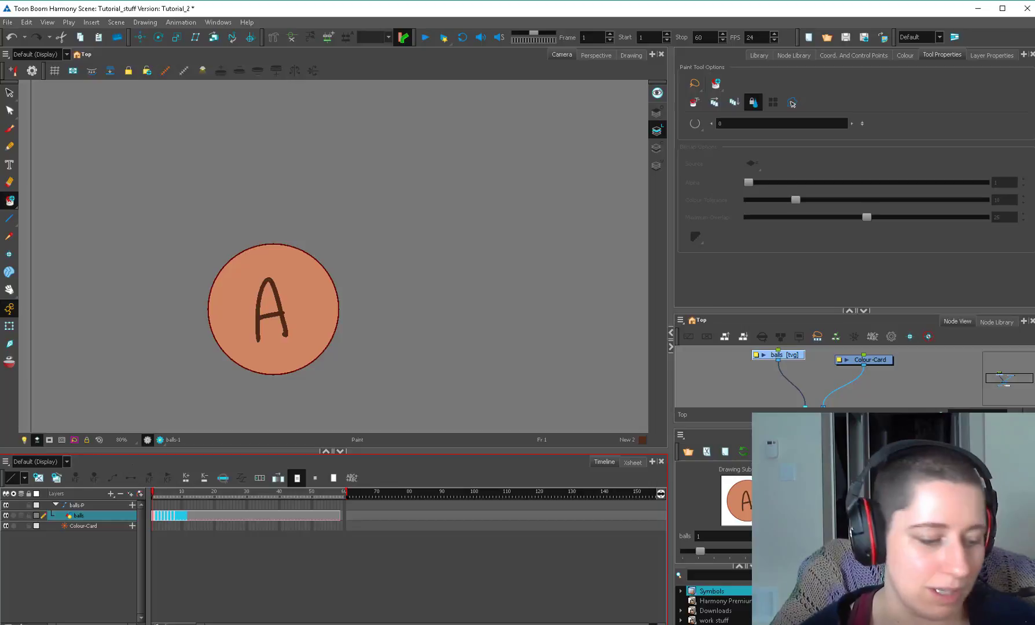
Check the Bill palette's options and display the cube palette's colours.
left_click(905, 55)
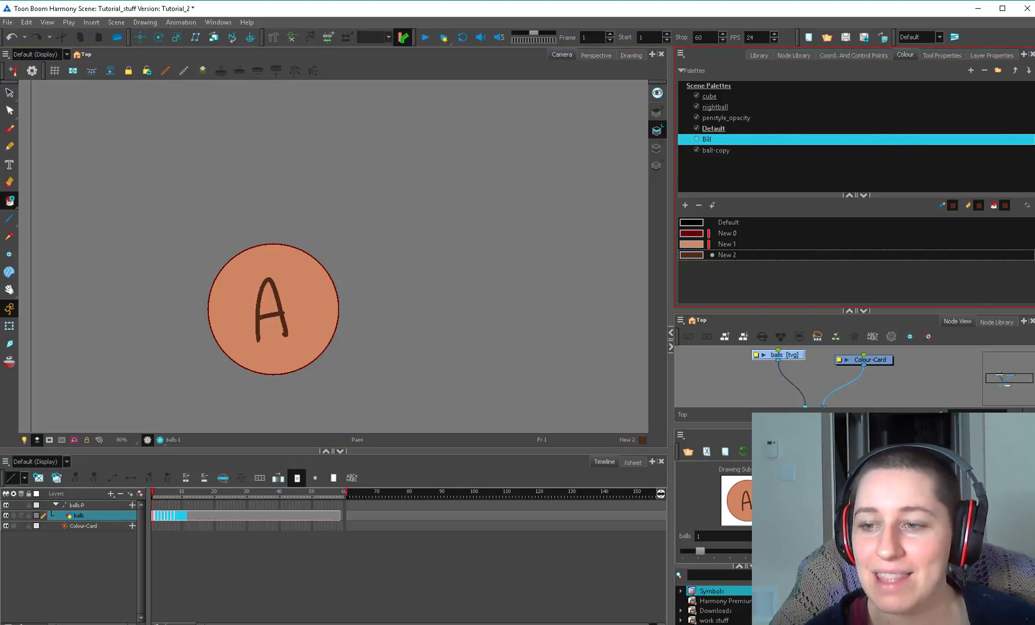
right_click(706, 139)
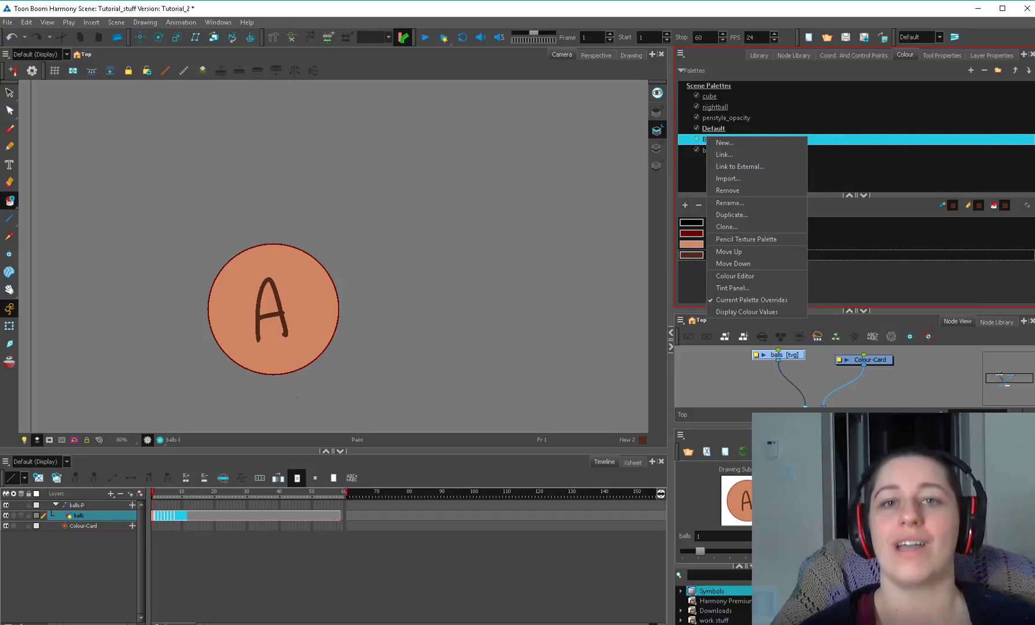
left_click(731, 377)
left_click_drag(778, 354, 770, 360)
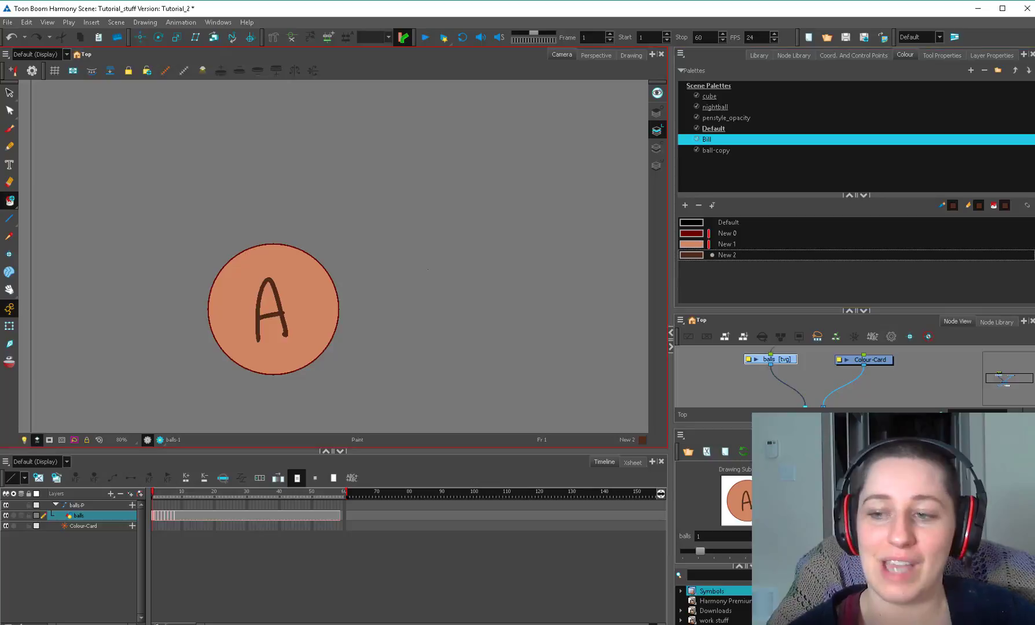
left_click(709, 96)
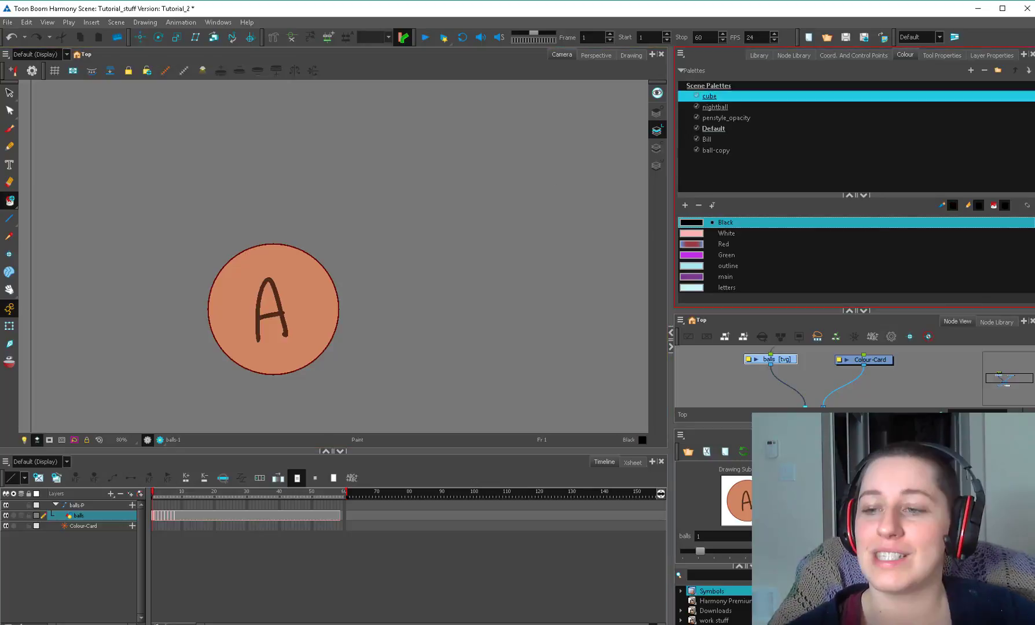
Compare the colours of the nightball and cube palettes, and move nightball above cube in the scene palette list.
left_click(715, 107)
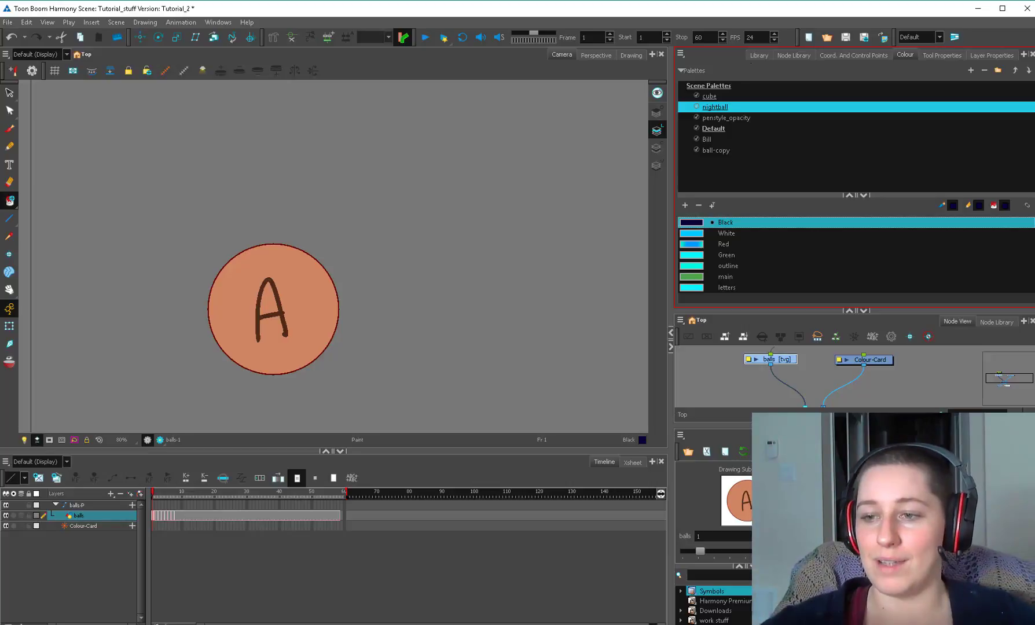
left_click(709, 97)
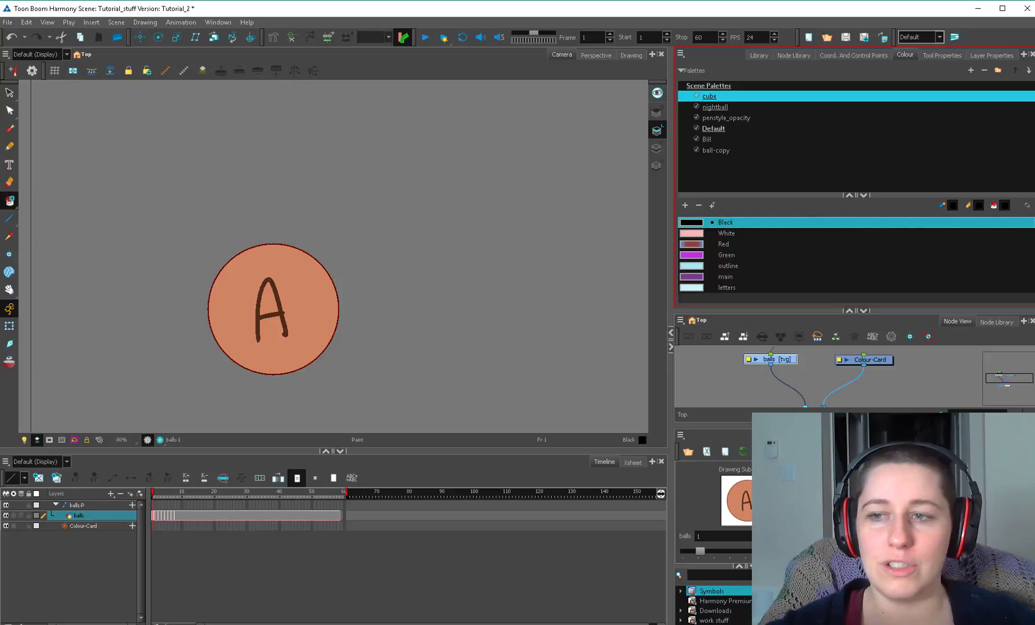
left_click(715, 106)
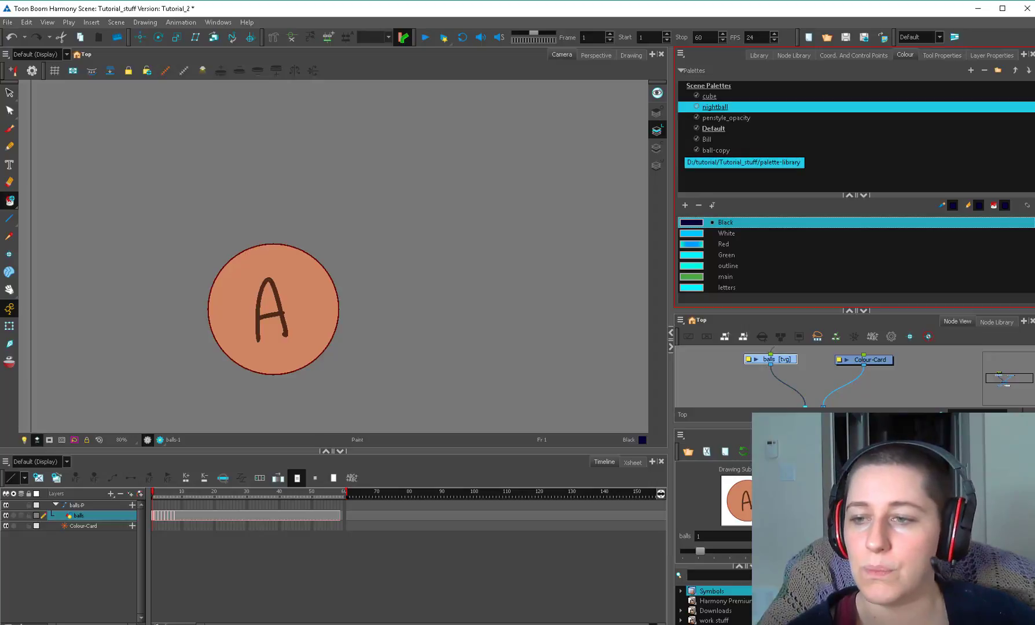
left_click(709, 96)
left_click(714, 107)
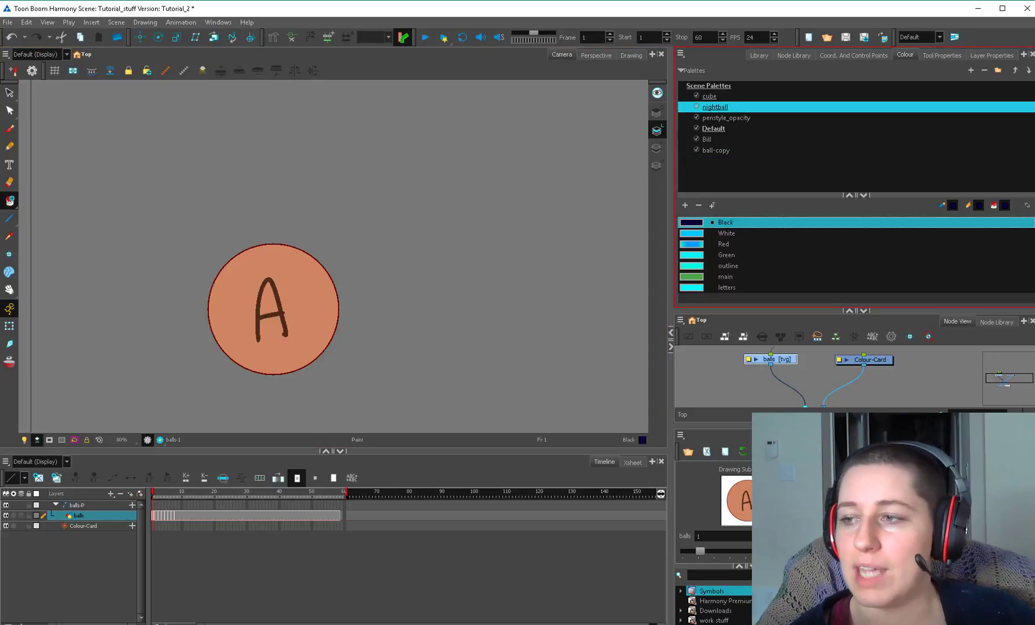
left_click(1014, 70)
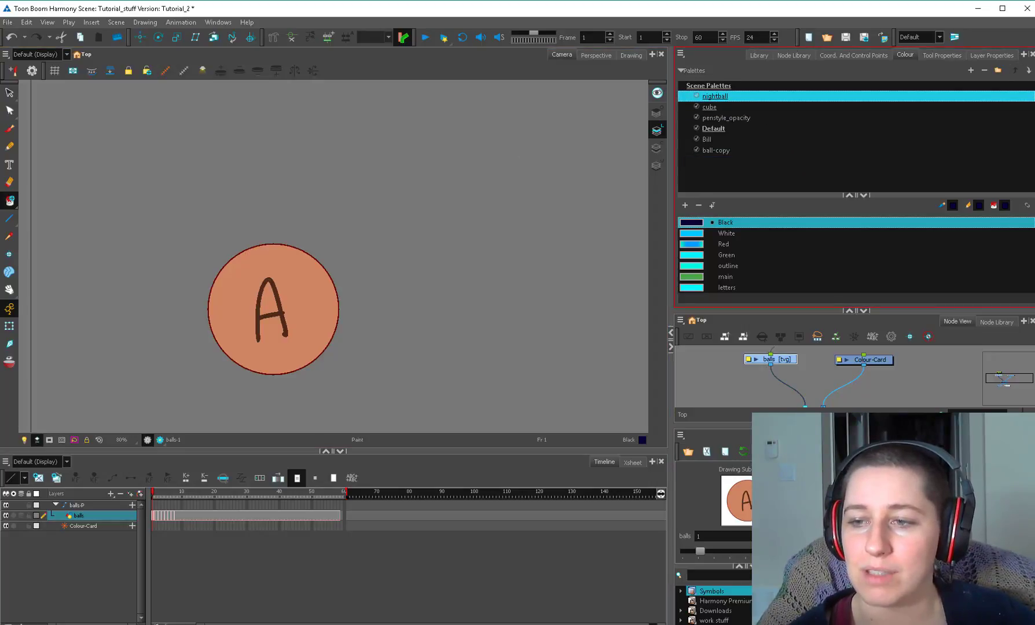
Deselect the balls node and select the White colour in the cube palette.
left_click(709, 106)
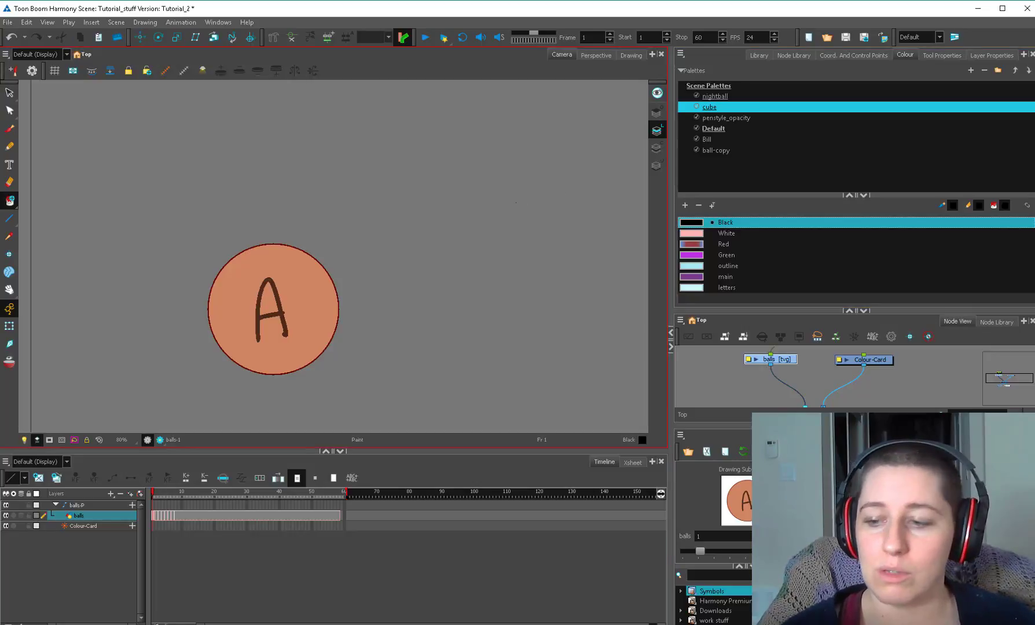
left_click(718, 382)
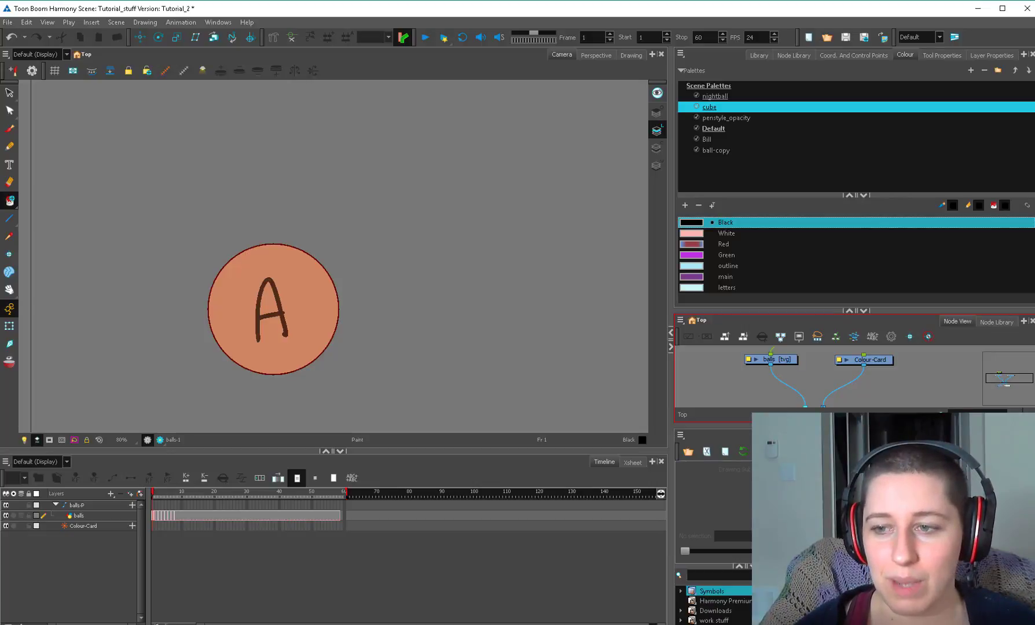
left_click(726, 233)
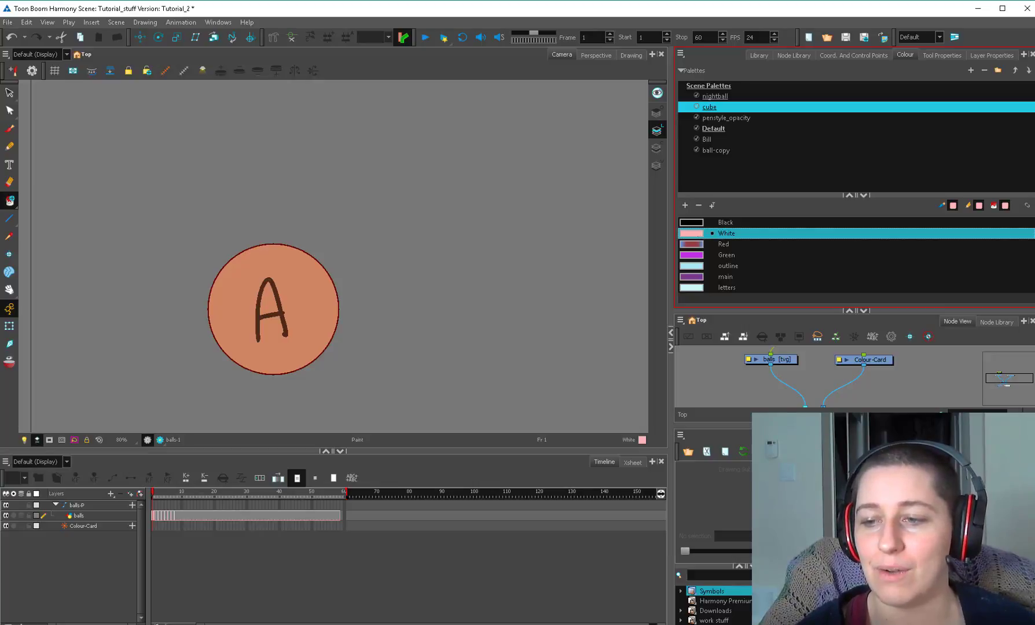
Unprotect New 1 in the Bill palette and change its colour from the Select tool state to a medium green.
left_click(706, 139)
key("alt+s")
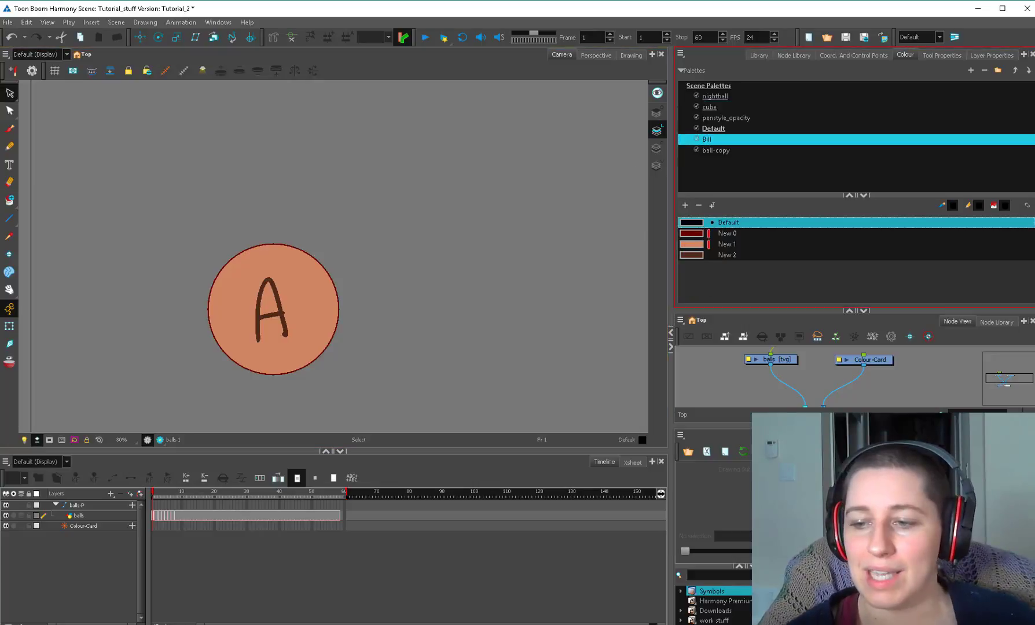
left_click(697, 244)
right_click(697, 244)
left_click(709, 337)
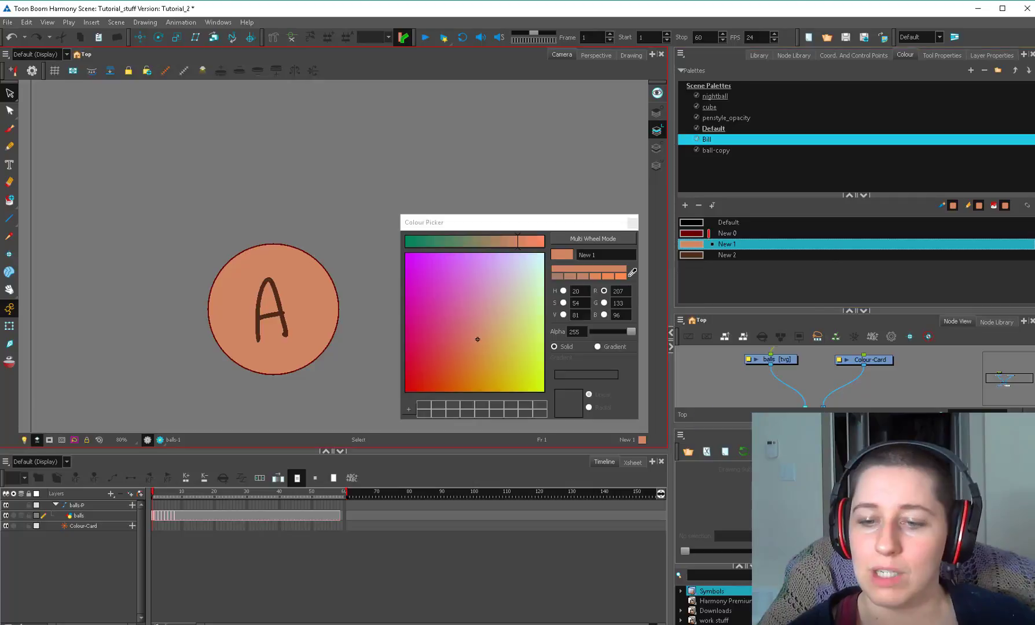
left_click_drag(516, 241, 435, 242)
left_click(633, 223)
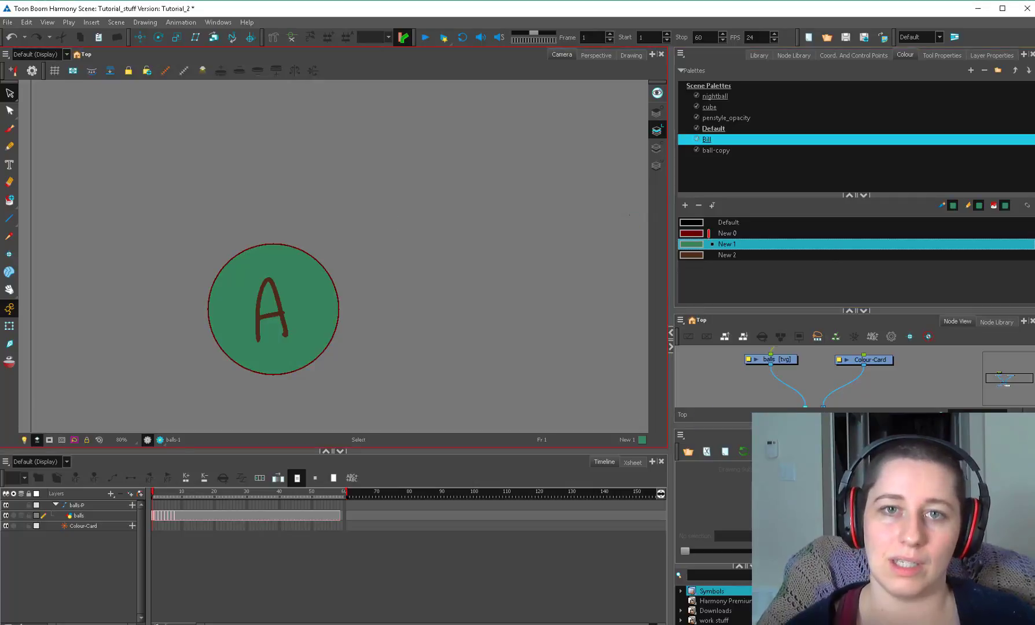